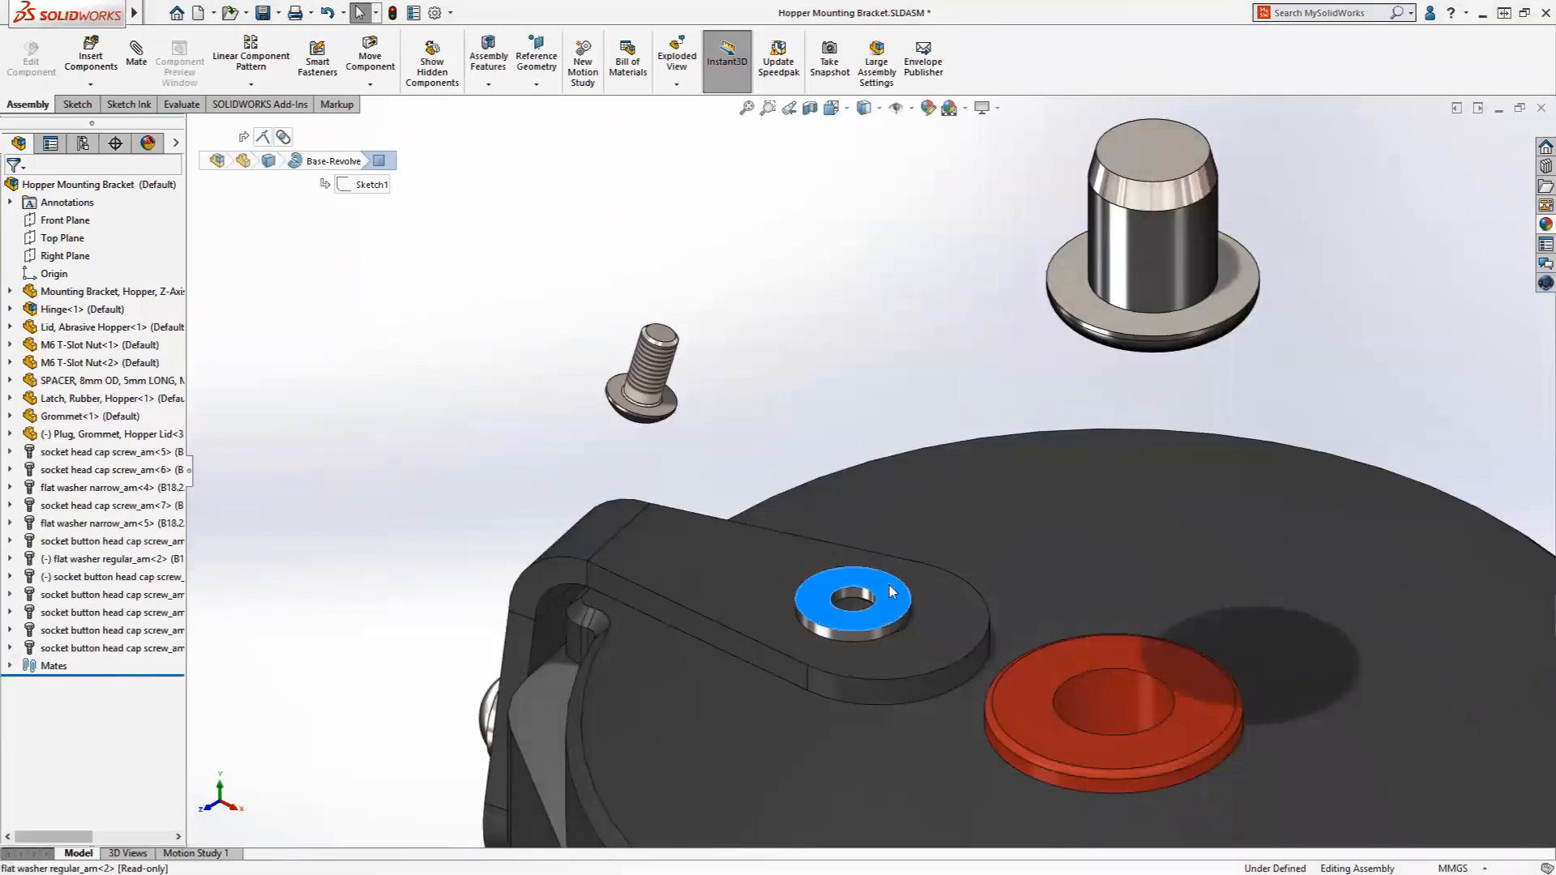
Mate the loose button head screw's under-head face centered onto the flat washer's upper face, and flip the mate alignment
{"action": "left_click", "coordinate": [675, 409], "text": "ctrl"}
{"action": "right_click", "coordinate": [675, 409]}
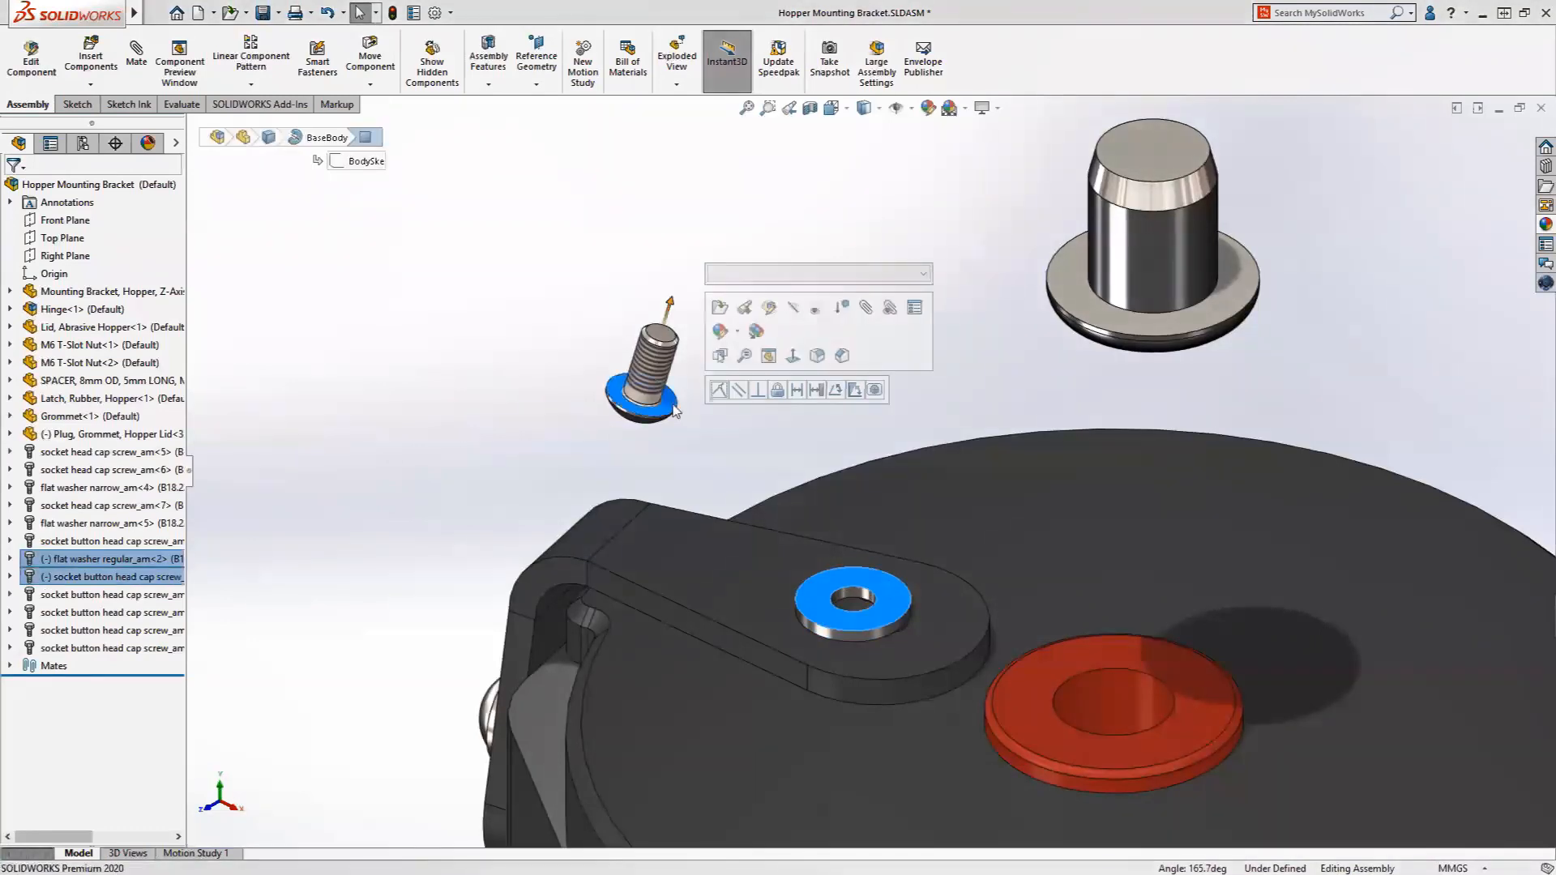
{"action": "left_click", "coordinate": [875, 390]}
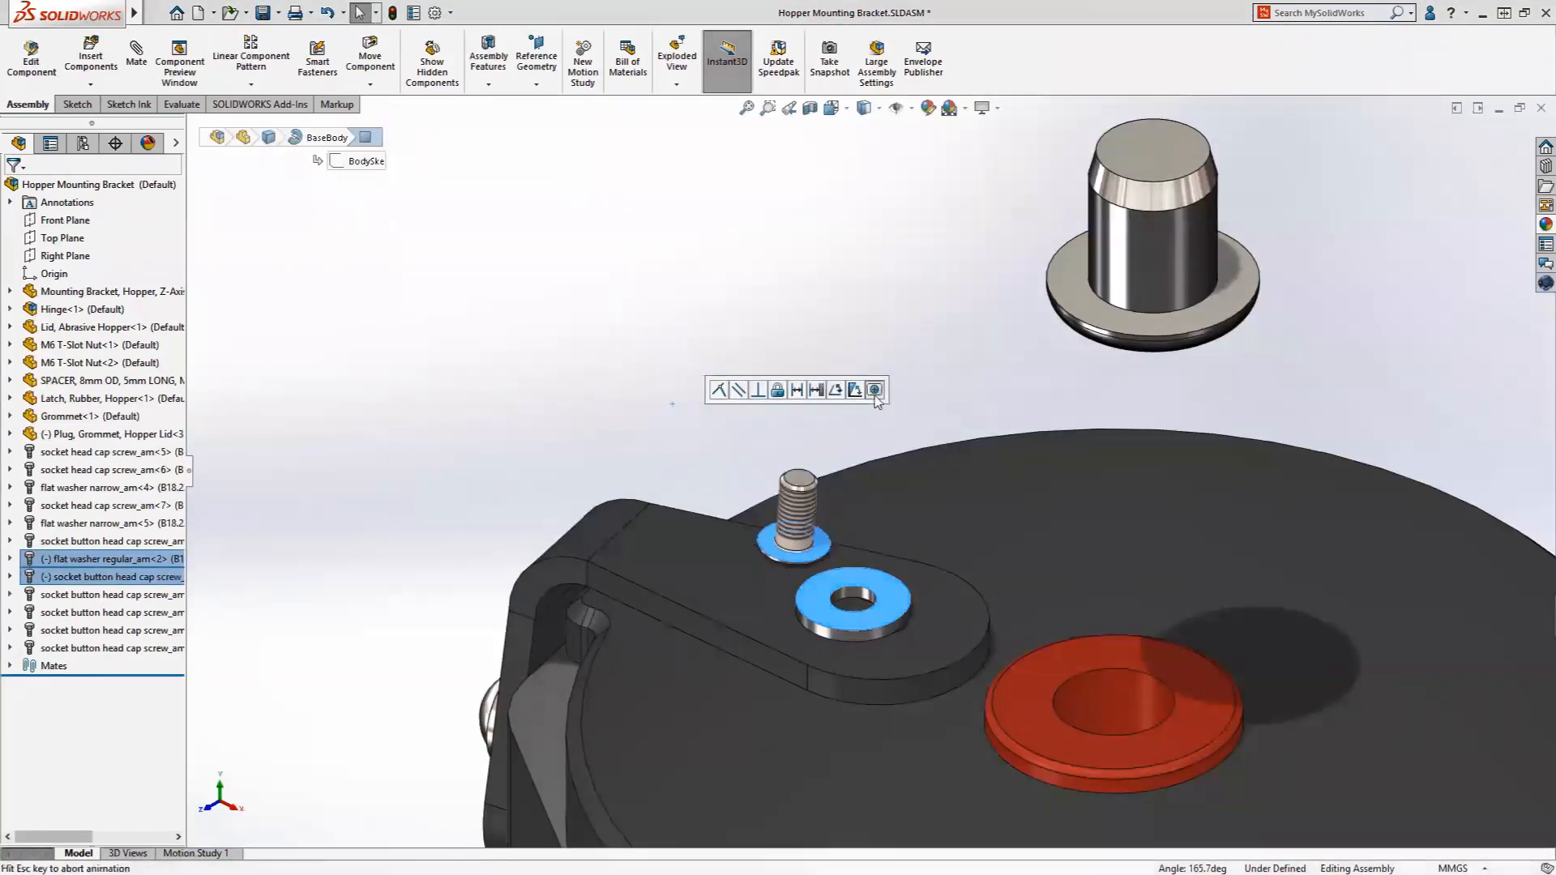
{"action": "left_click", "coordinate": [839, 414]}
{"action": "right_click", "coordinate": [840, 415]}
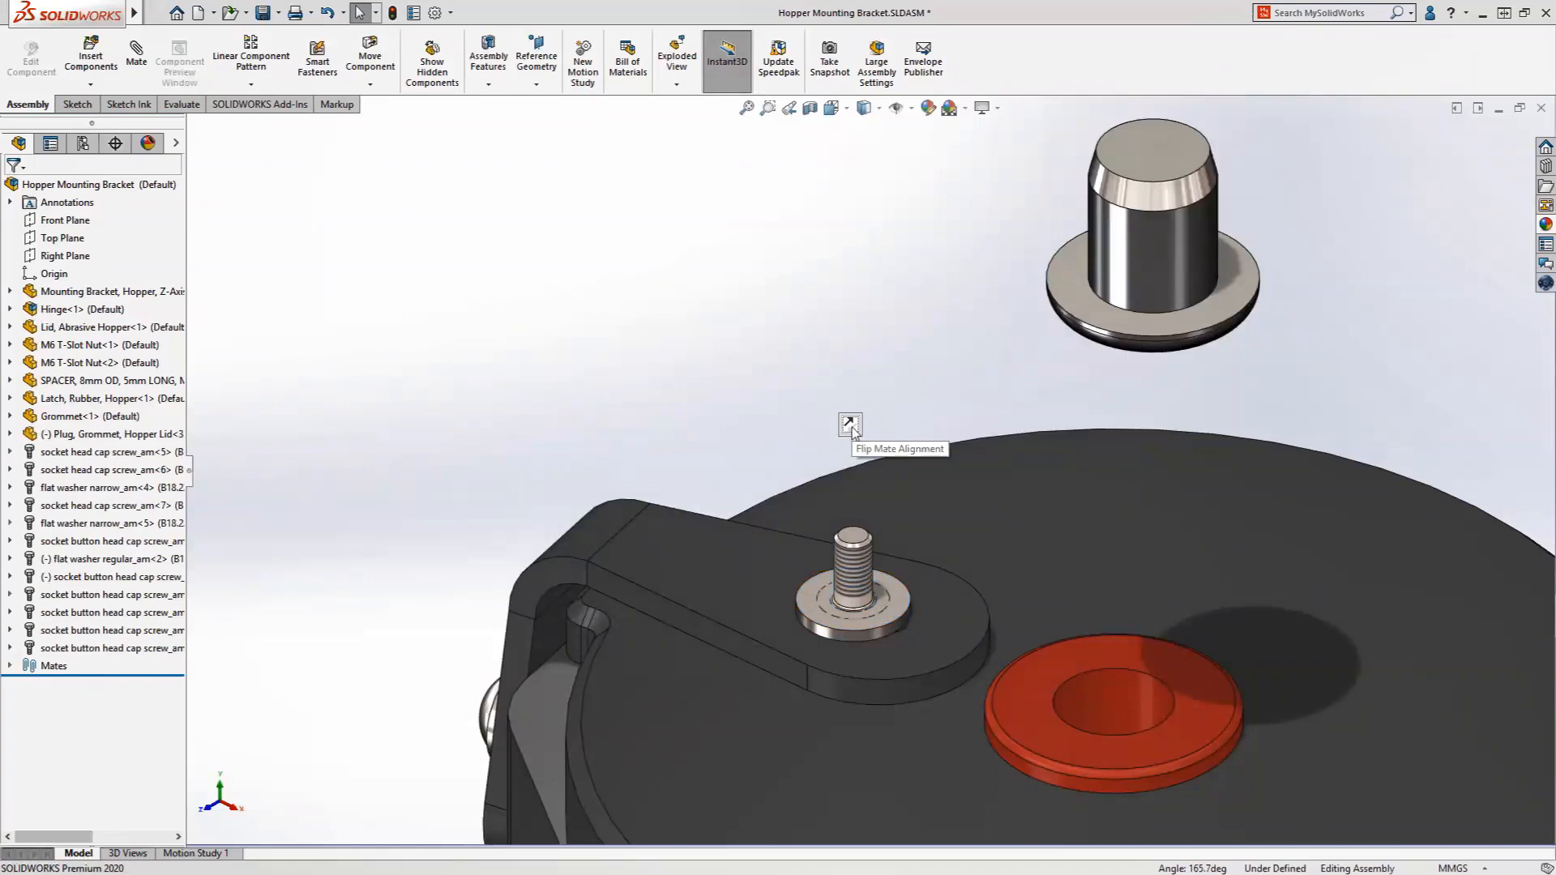
{"action": "left_click", "coordinate": [850, 424]}
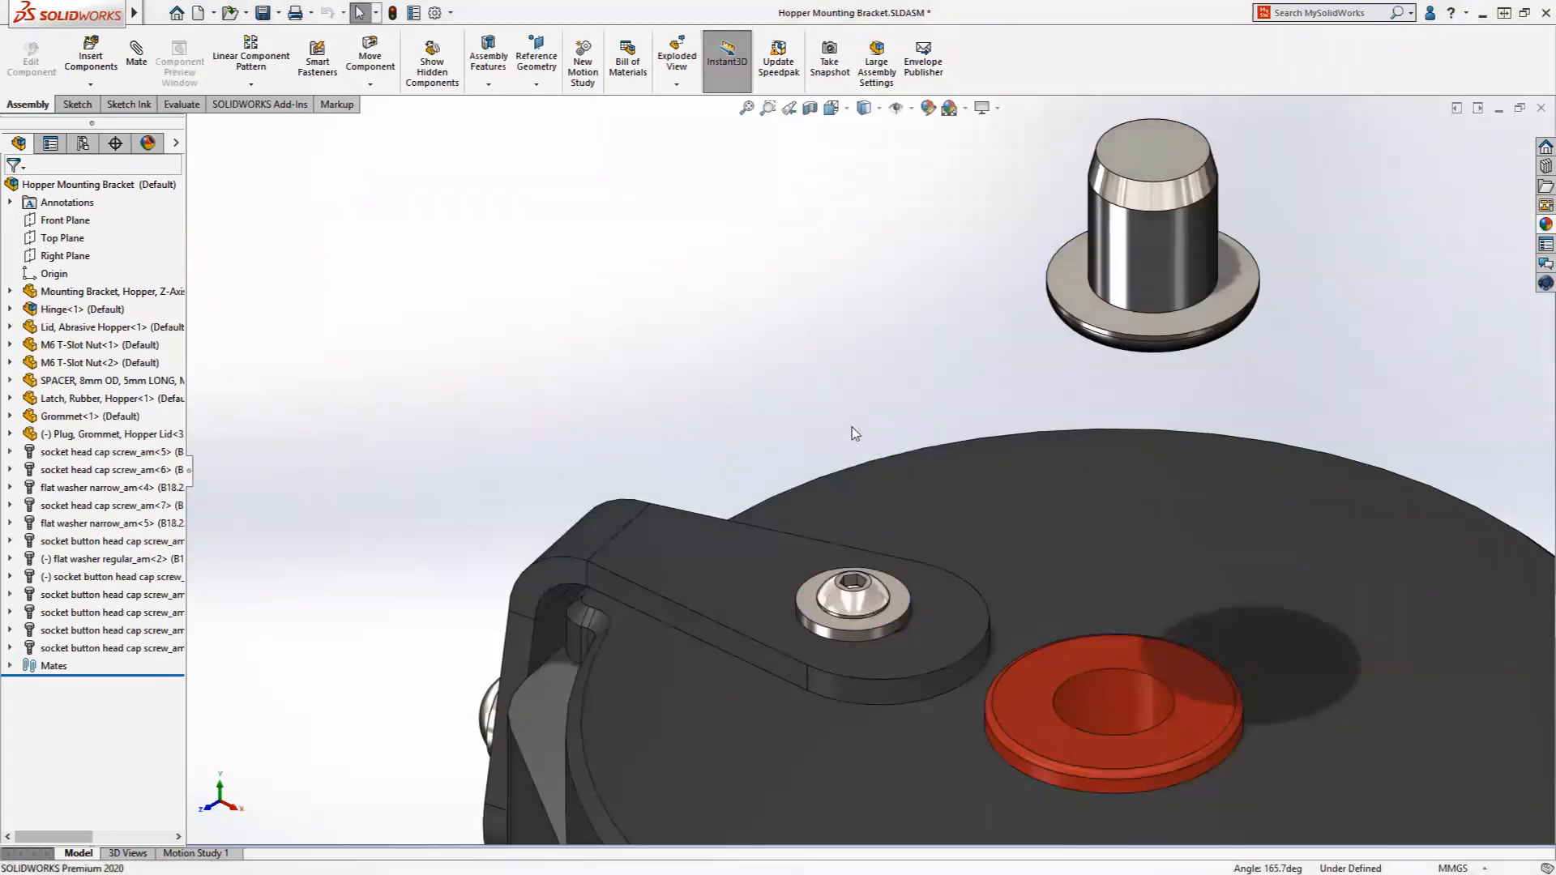
Add a centered width mate between the plug's two end faces and the red grommet's two outer faces, and flip its alignment
{"action": "left_click", "coordinate": [1140, 174]}
{"action": "left_click", "coordinate": [1032, 677], "text": "ctrl"}
{"action": "middle_click_drag", "start_coordinate": [1100, 715], "coordinate": [1100, 406]}
{"action": "left_click", "coordinate": [1175, 241], "text": "ctrl"}
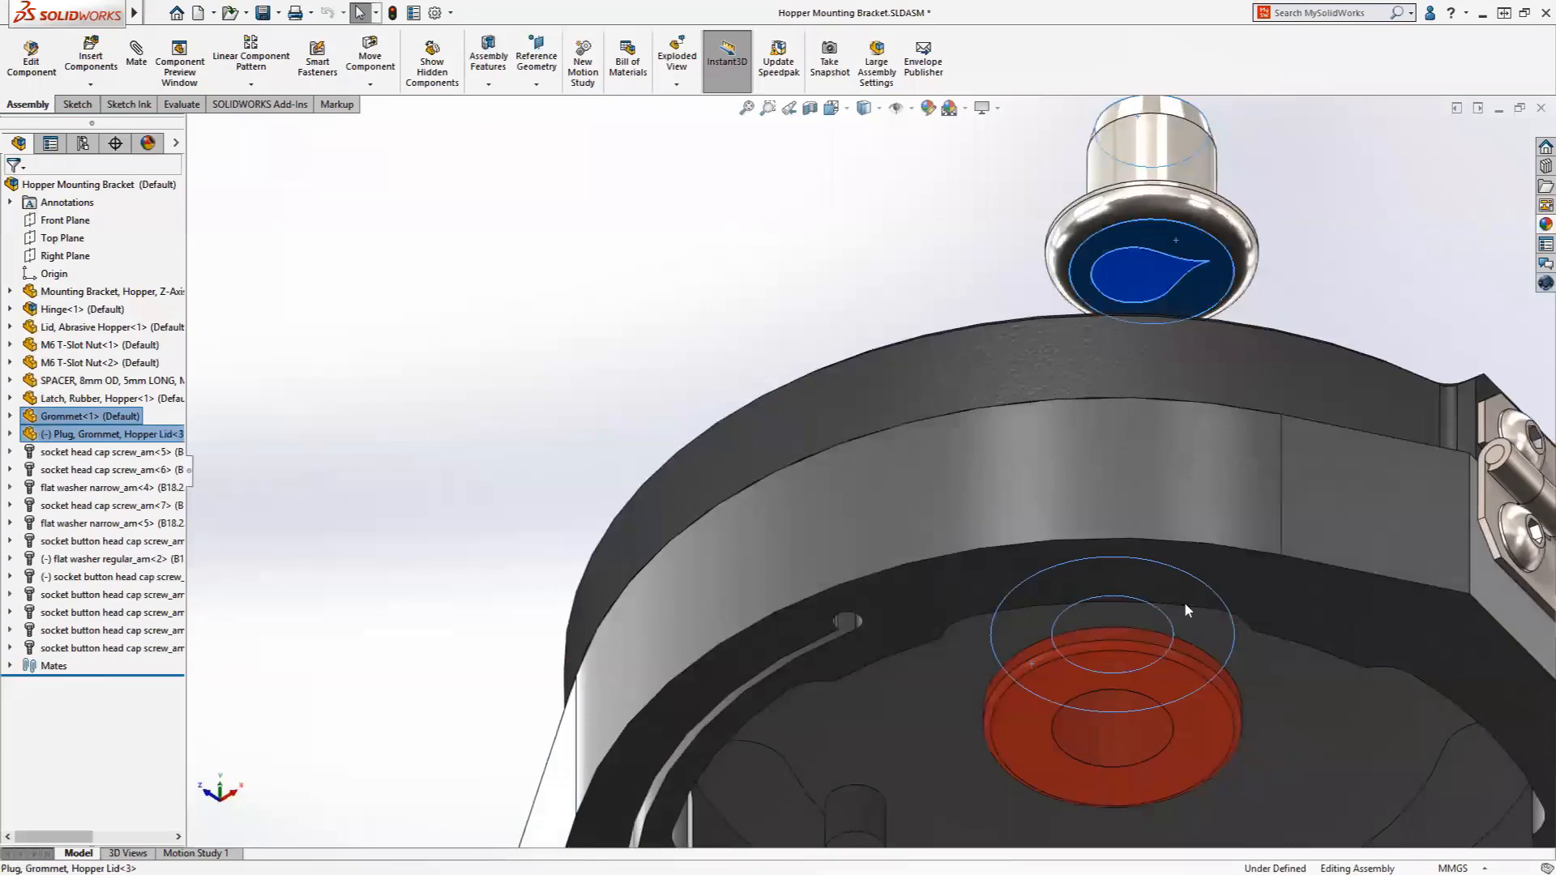
{"action": "left_click", "coordinate": [1208, 711], "text": "ctrl"}
{"action": "left_click", "coordinate": [1253, 697]}
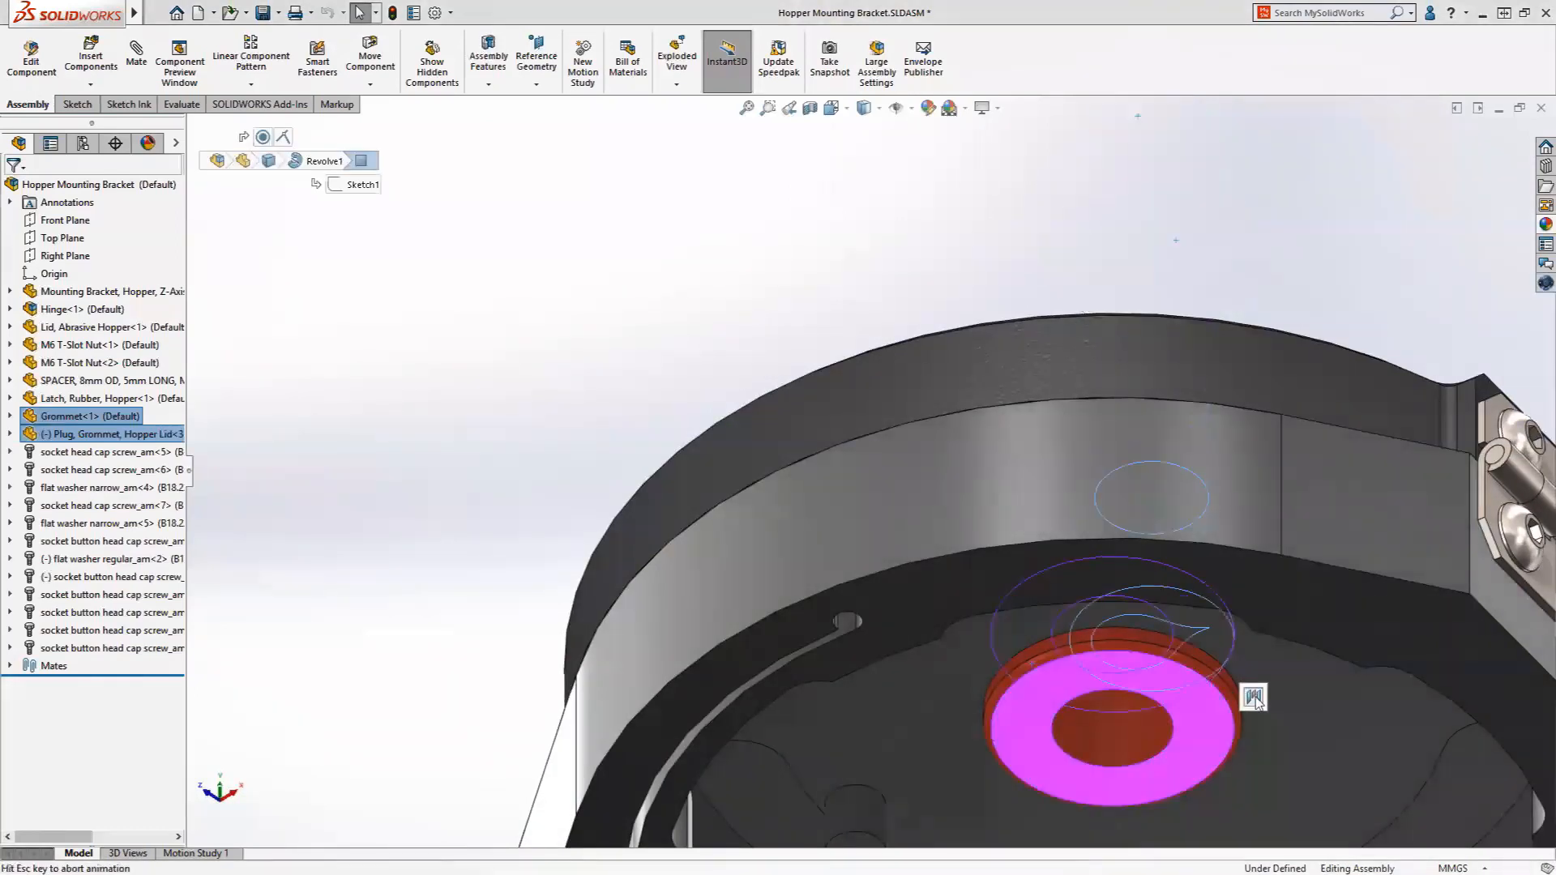
{"action": "left_click", "coordinate": [1388, 722]}
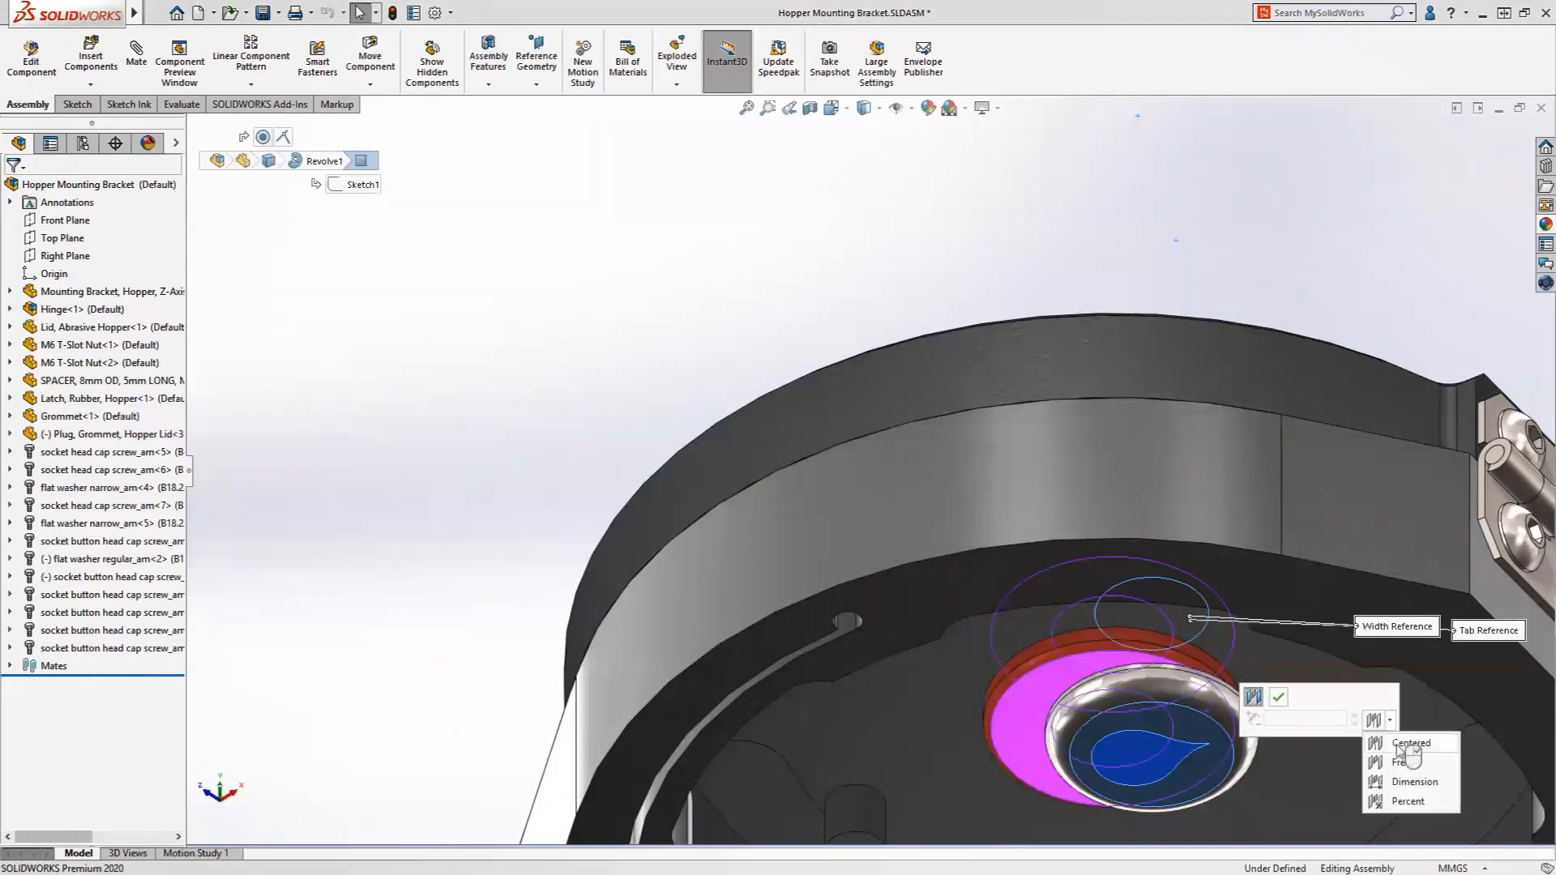
{"action": "left_click", "coordinate": [1410, 744]}
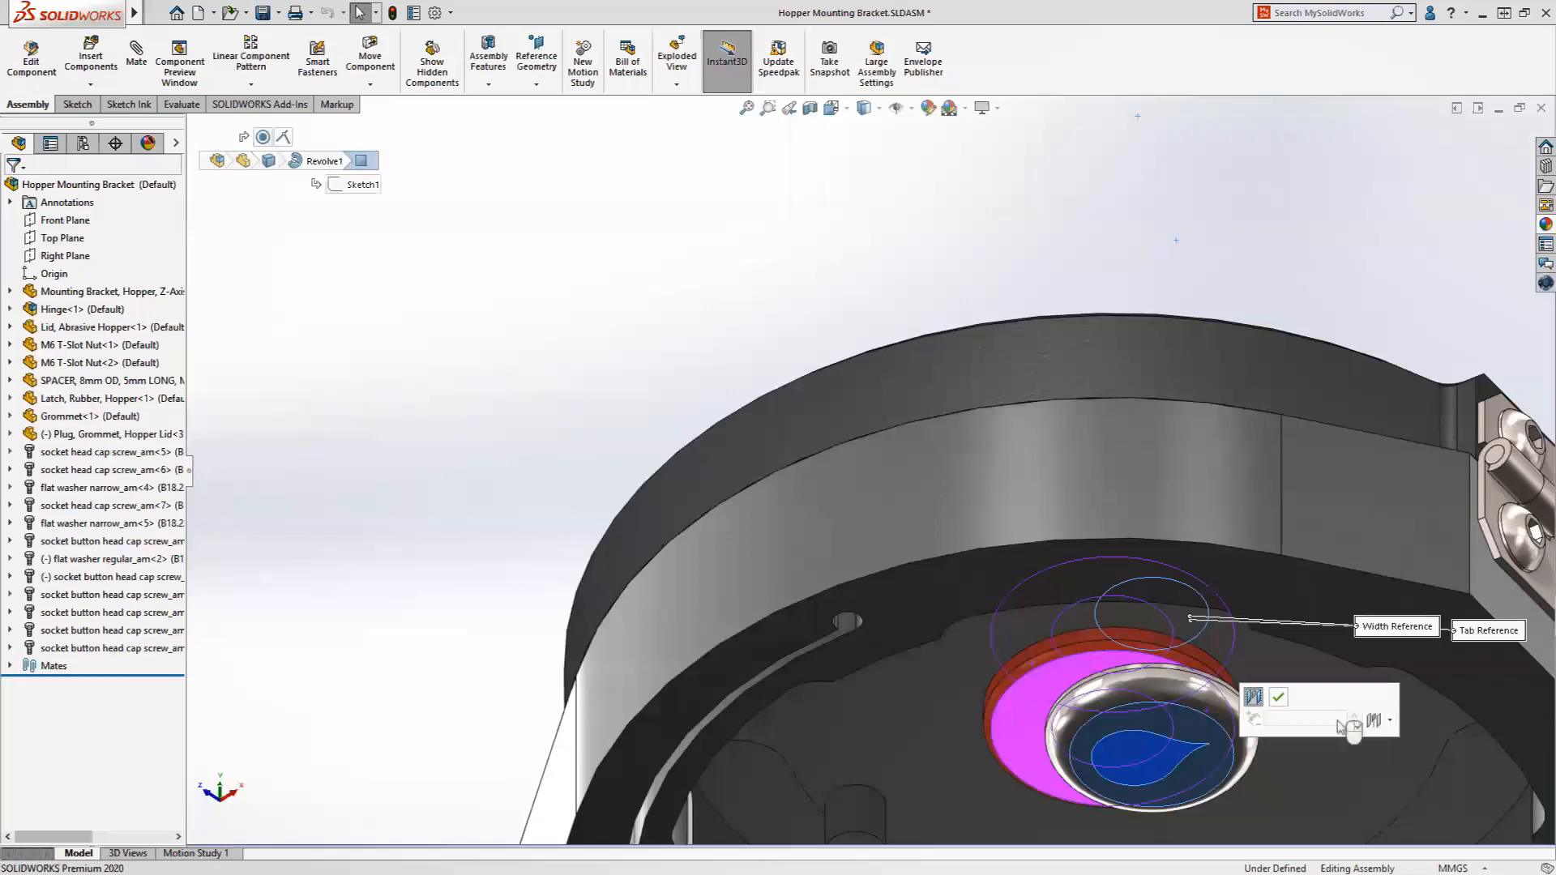
{"action": "left_click", "coordinate": [1279, 697]}
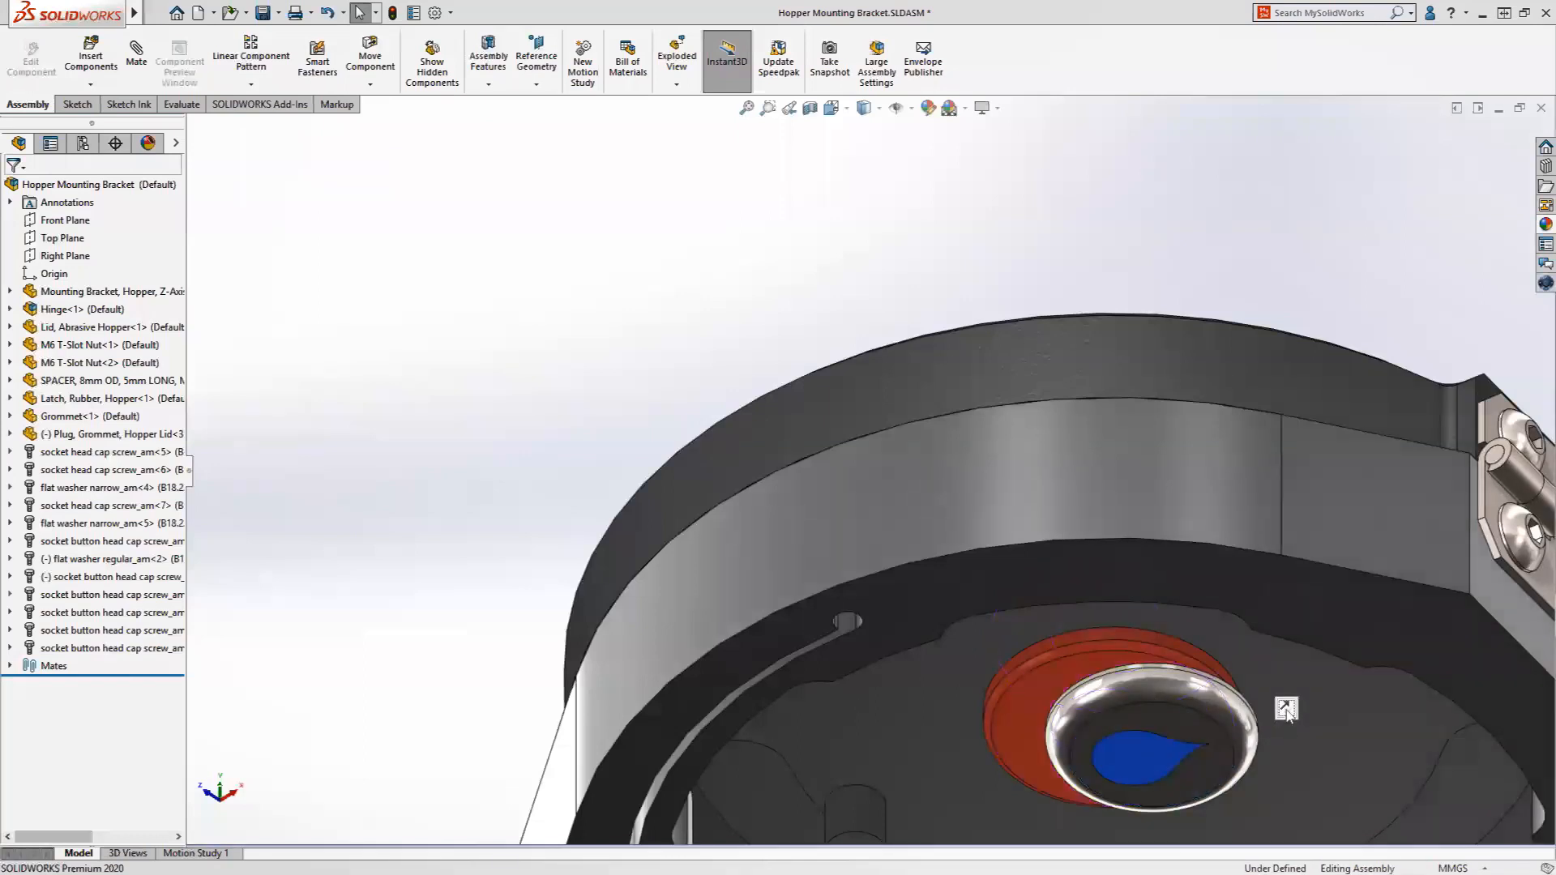
{"action": "left_click", "coordinate": [1285, 710]}
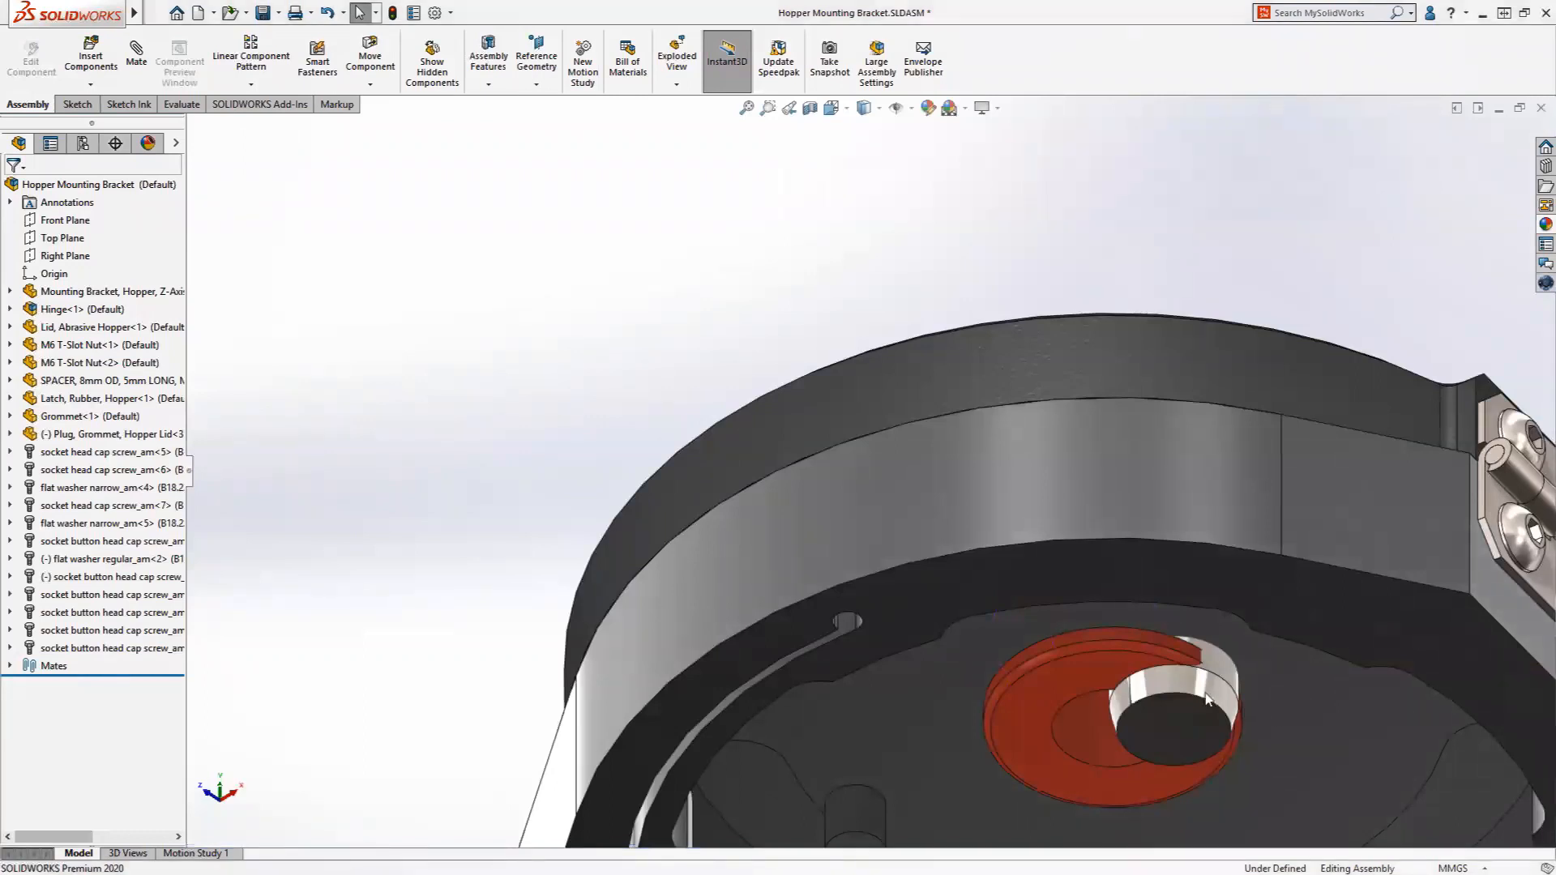
Mate the plug's cylindrical shank concentric with the grommet's hole
{"action": "left_click", "coordinate": [1104, 725]}
{"action": "left_click", "coordinate": [1097, 727], "text": "ctrl"}
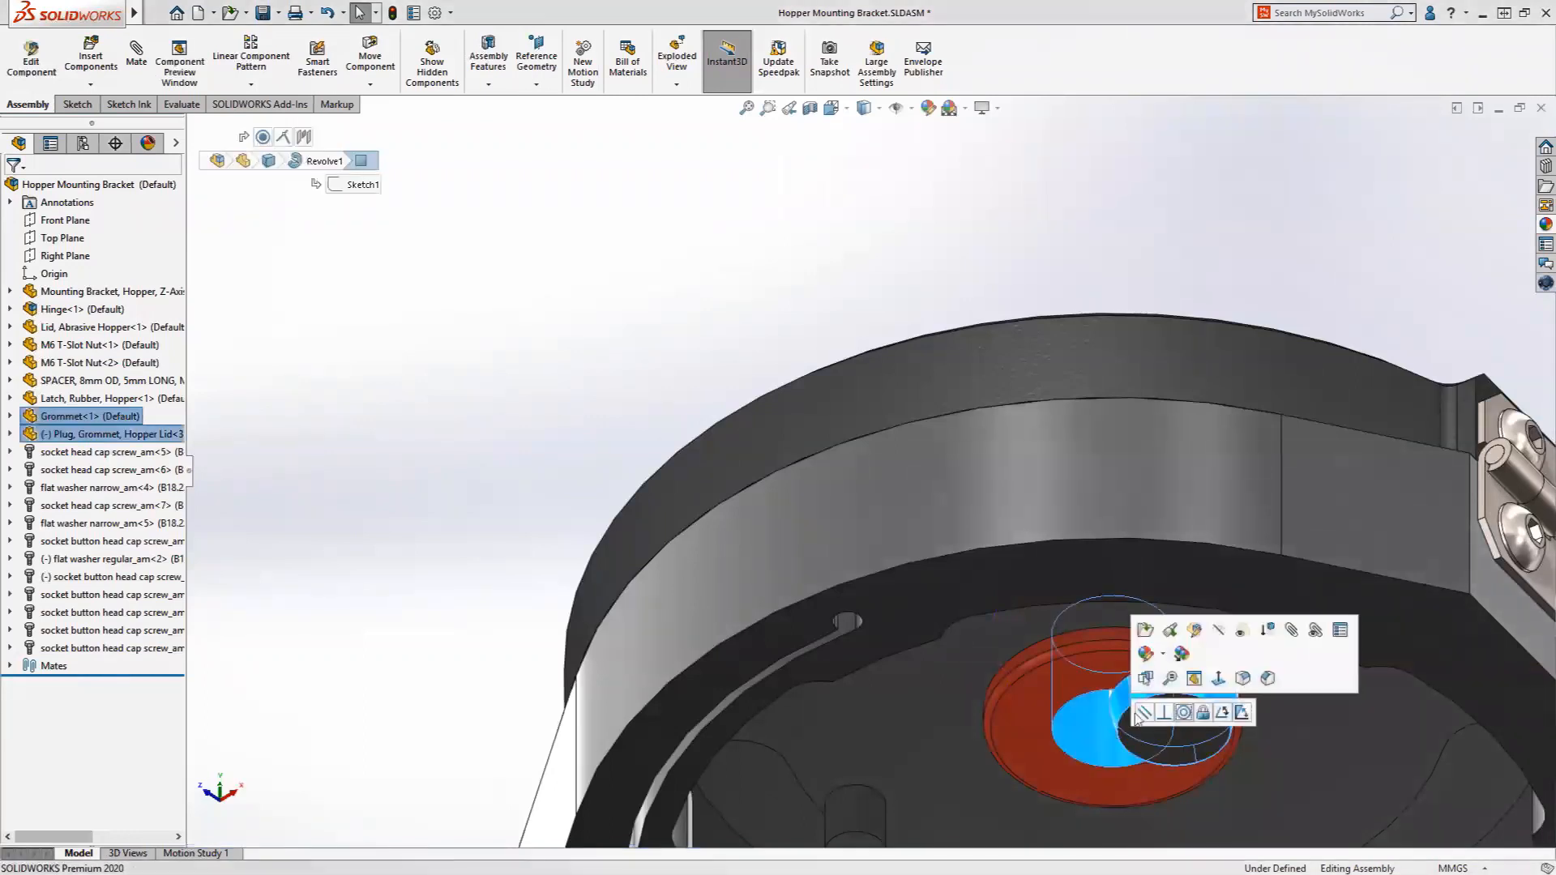
{"action": "left_click", "coordinate": [1183, 712]}
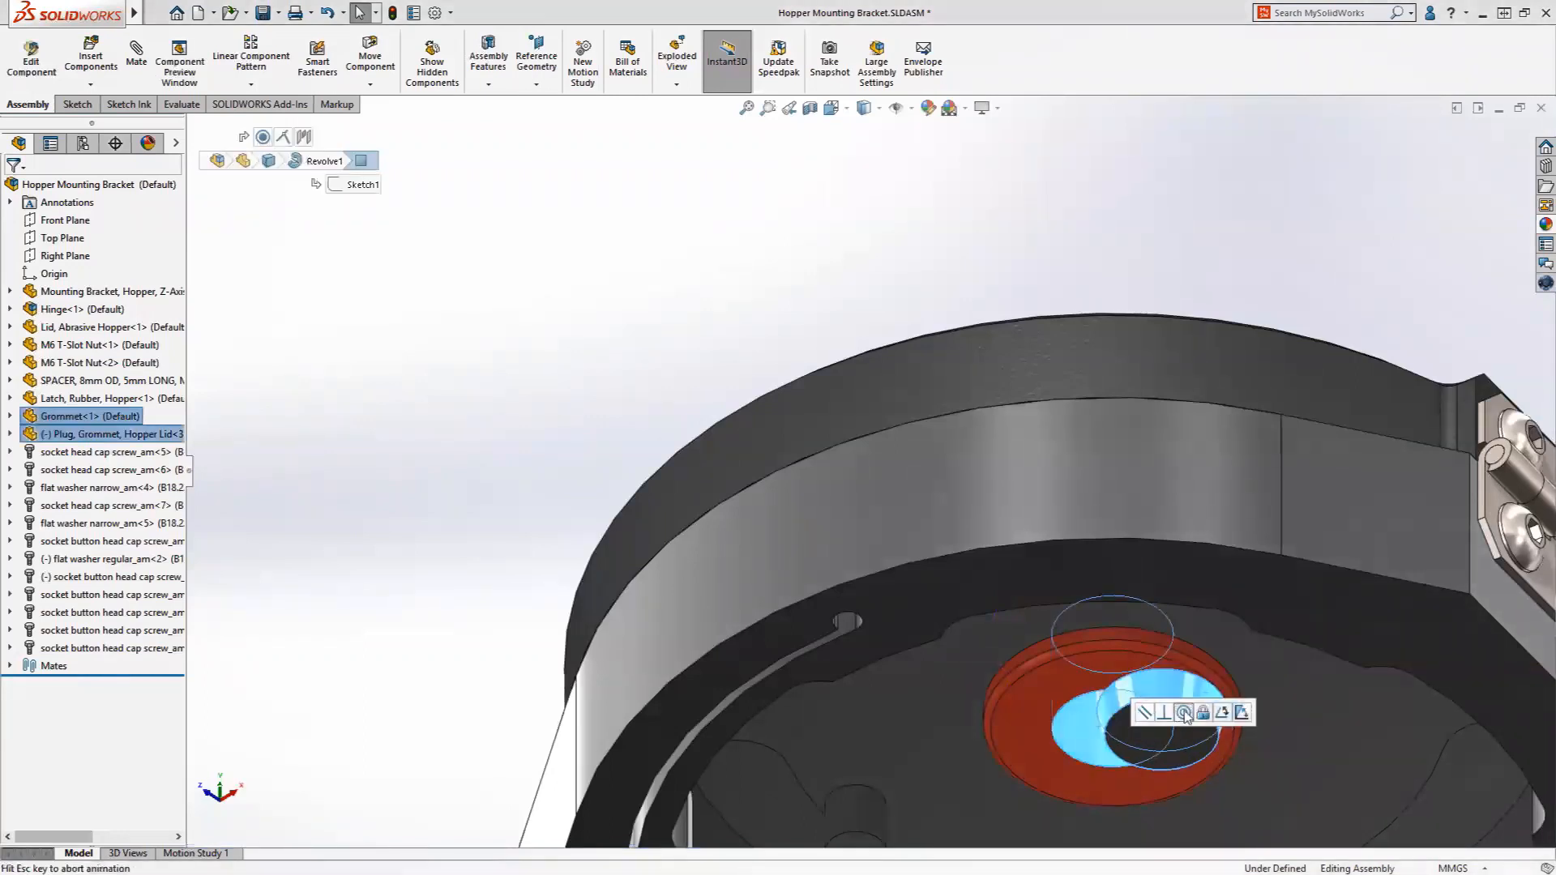
Flip the alignment of the width mate between the plug and the grommet
{"action": "left_click", "coordinate": [1133, 712]}
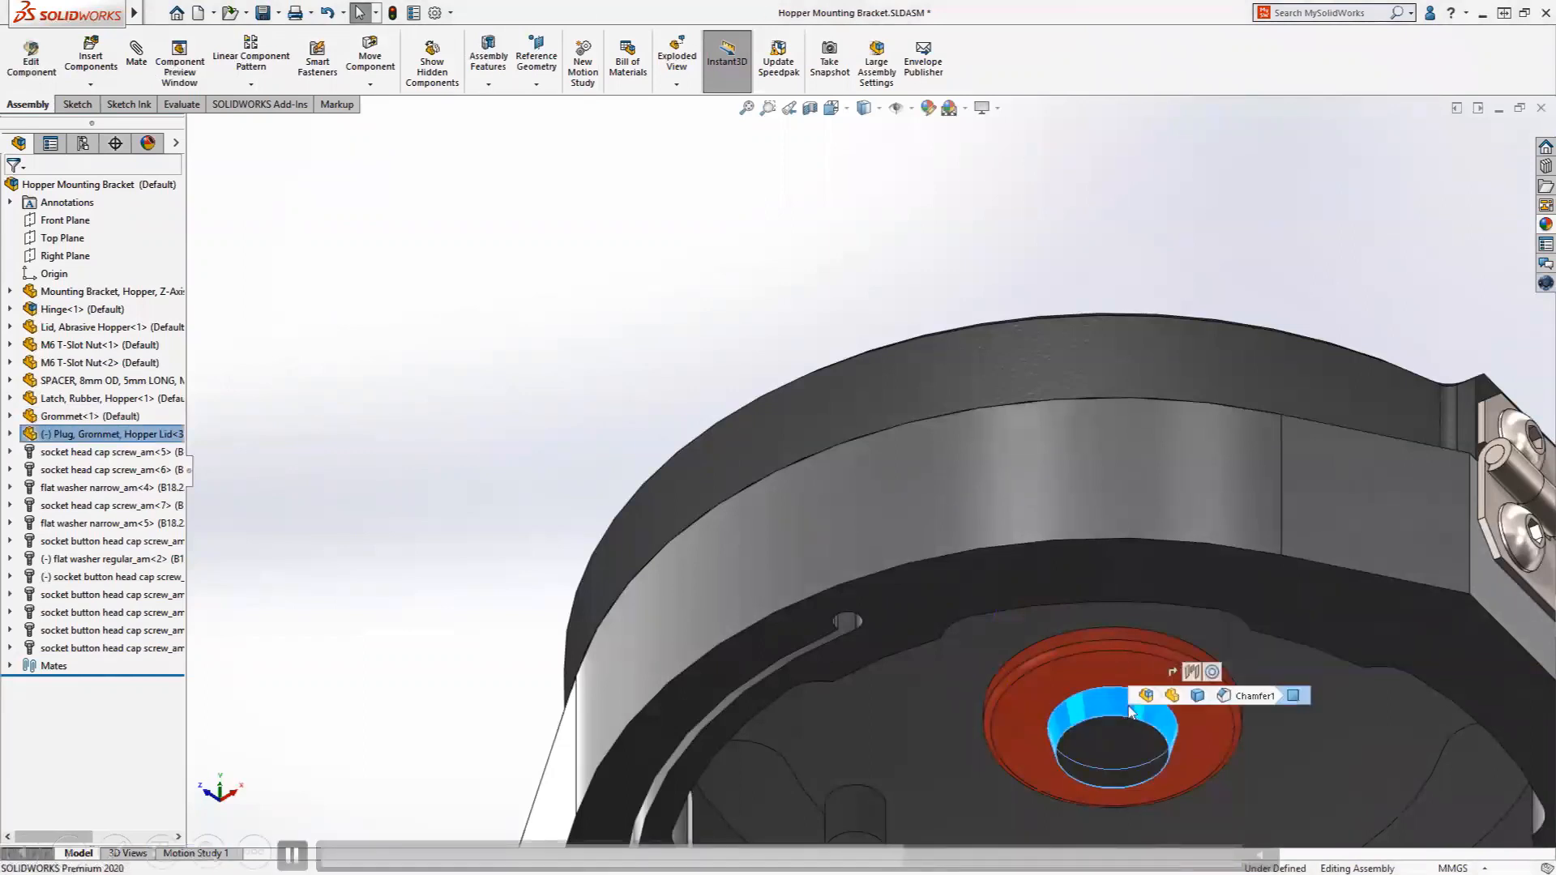
{"action": "right_click", "coordinate": [1191, 673]}
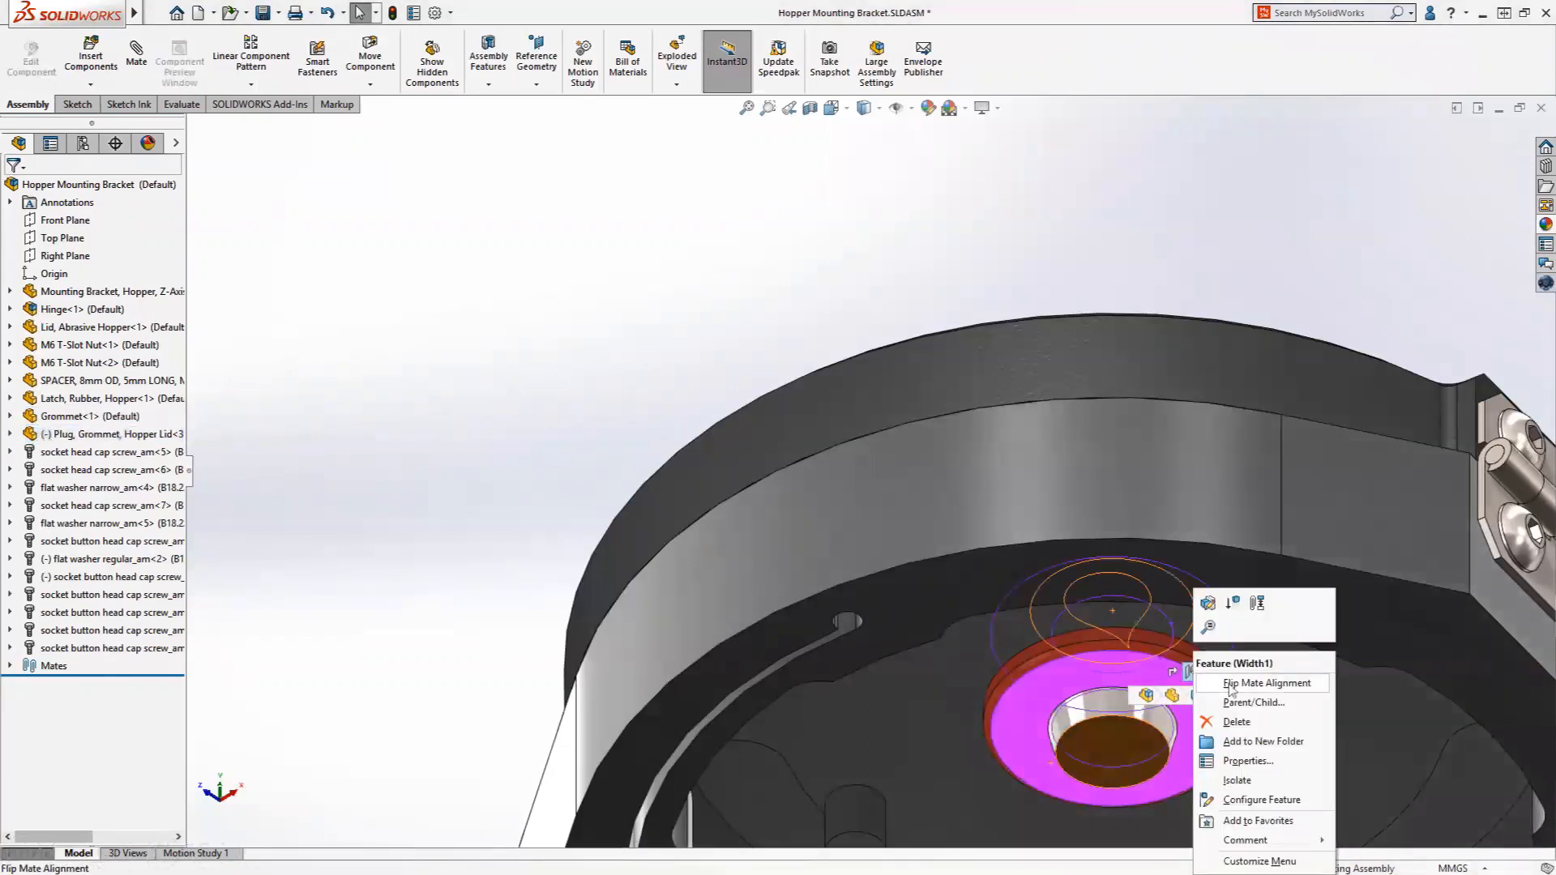
{"action": "left_click", "coordinate": [1248, 683]}
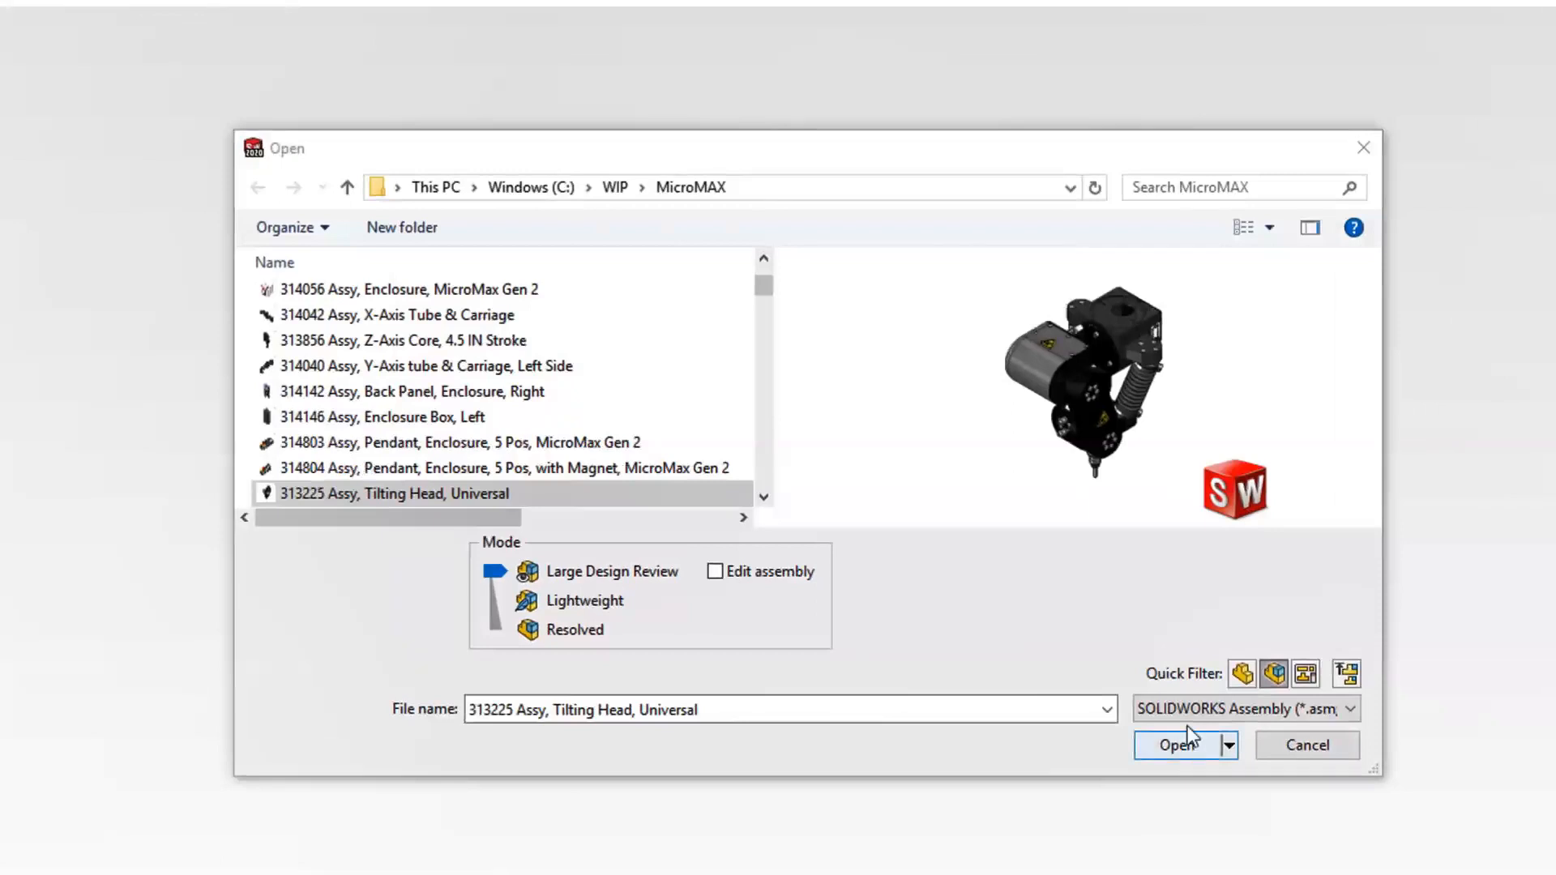
Open the assembly 313225 Assy, Tilting Head, Universal in Resolved mode
{"action": "left_click", "coordinate": [1184, 714]}
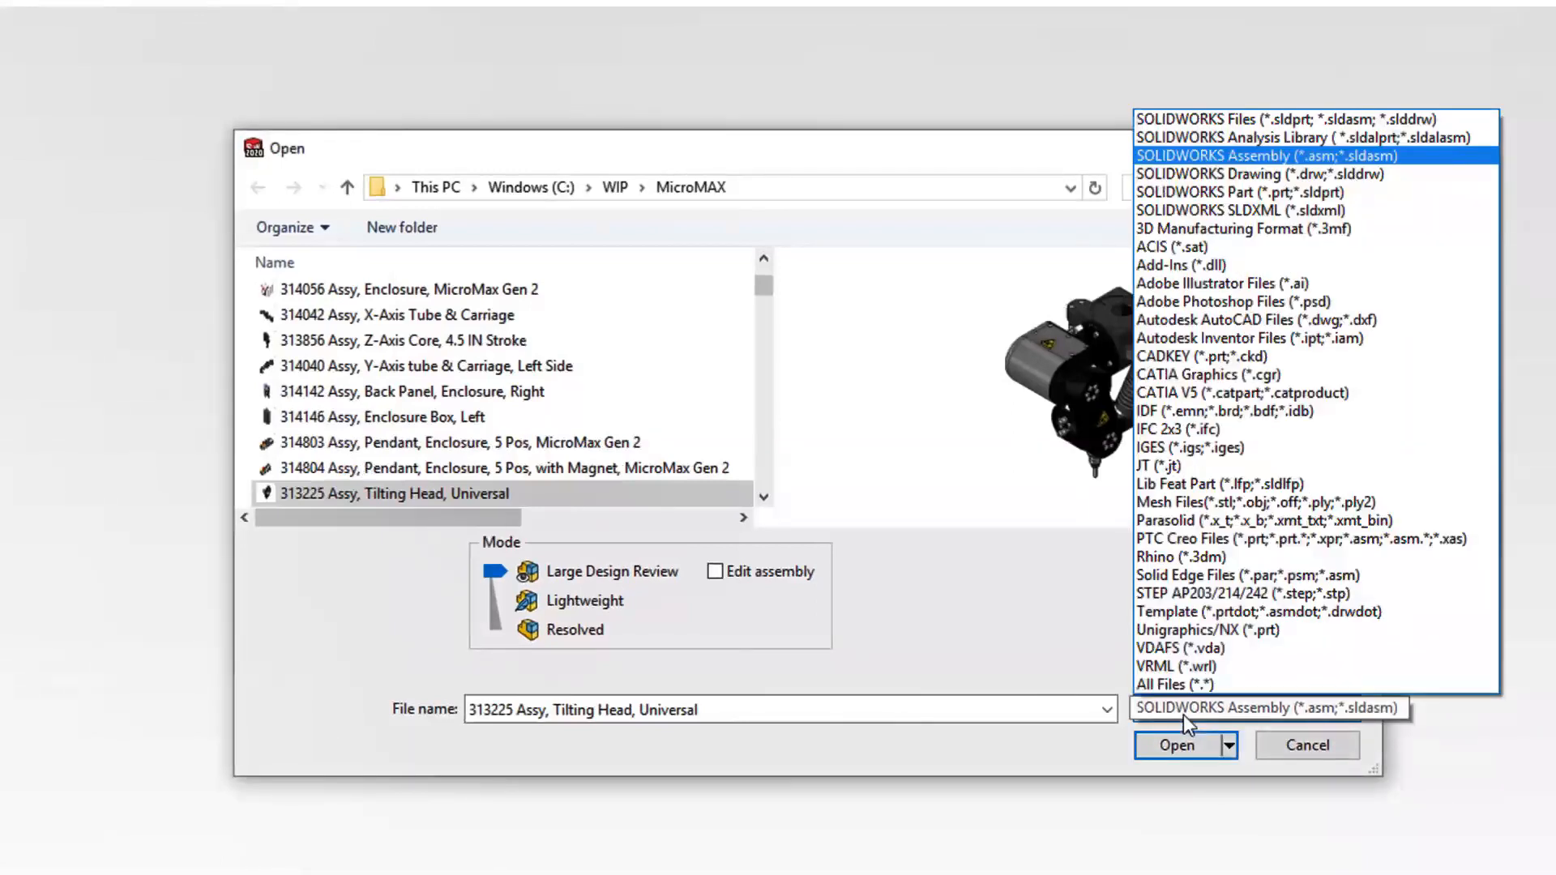
{"action": "left_click", "coordinate": [1183, 715]}
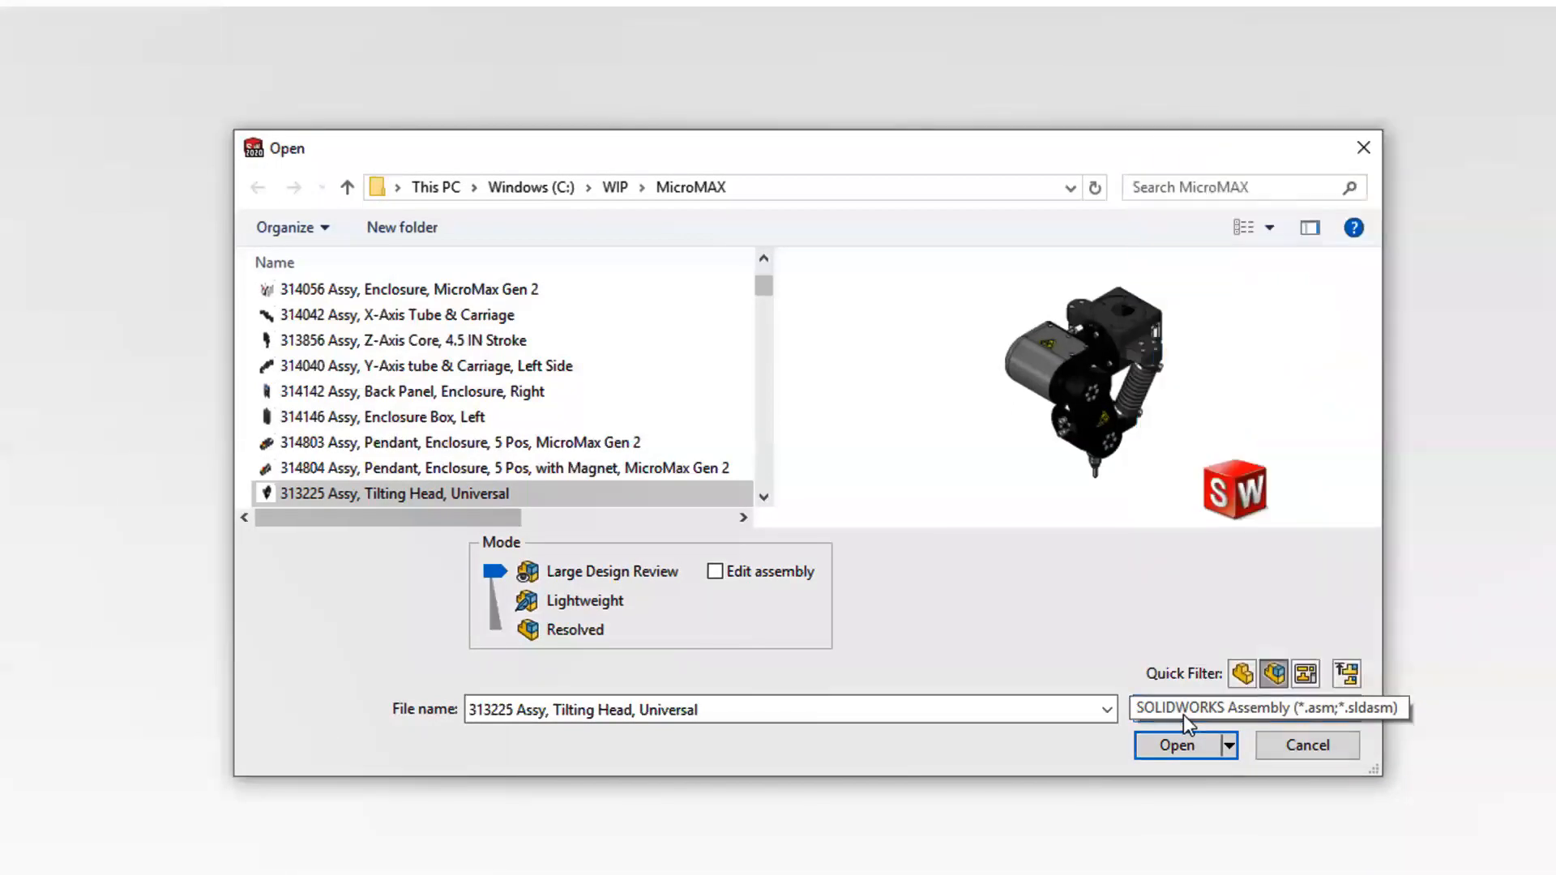
{"action": "left_click", "coordinate": [496, 613]}
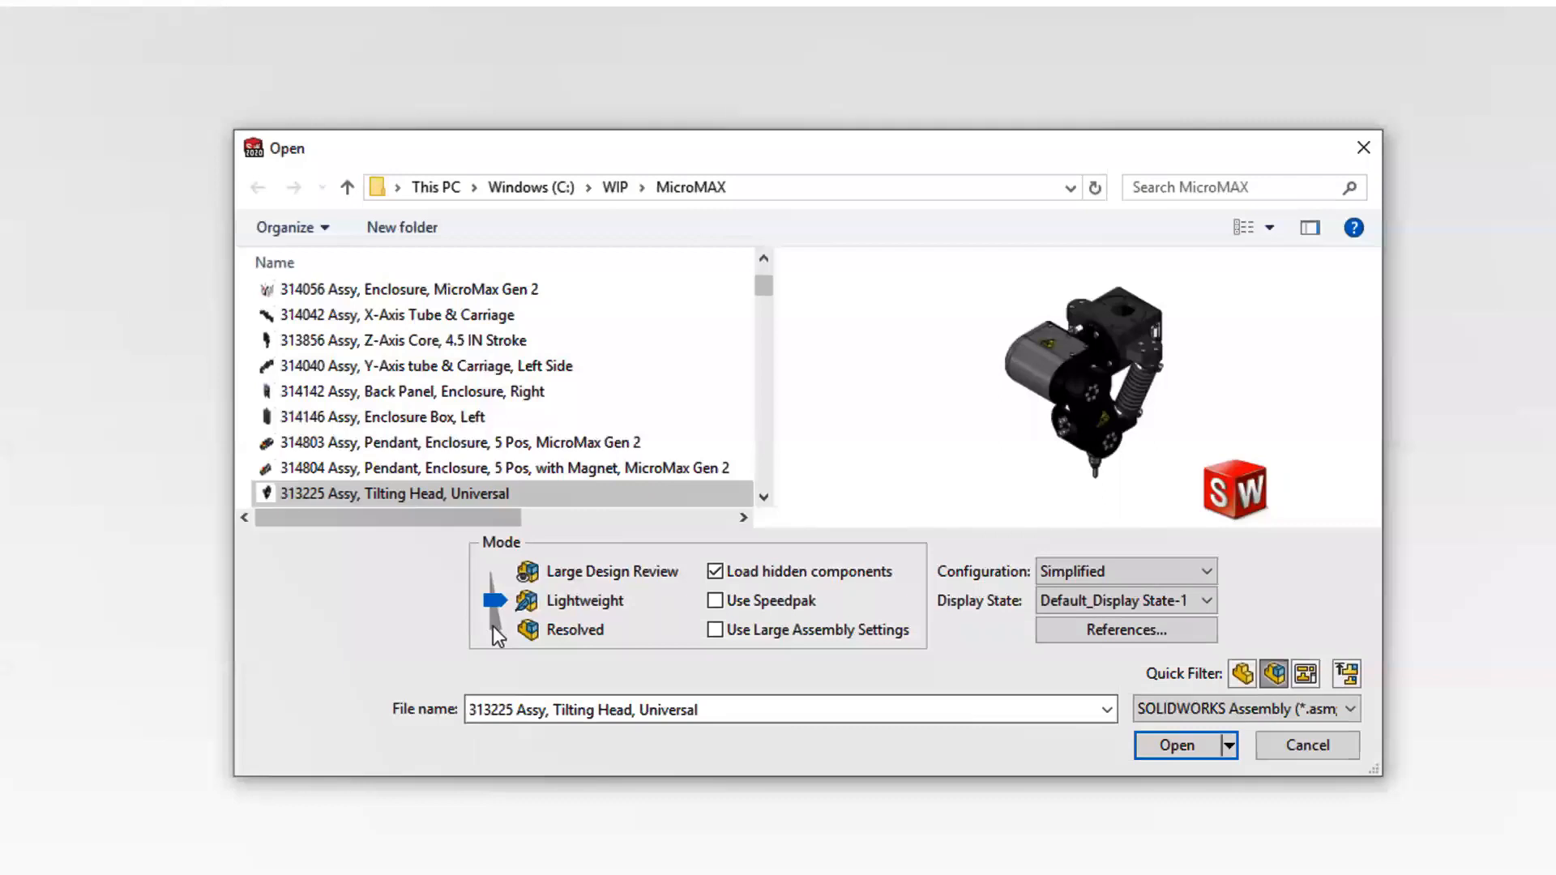
{"action": "left_click", "coordinate": [493, 626]}
{"action": "left_click", "coordinate": [1044, 645]}
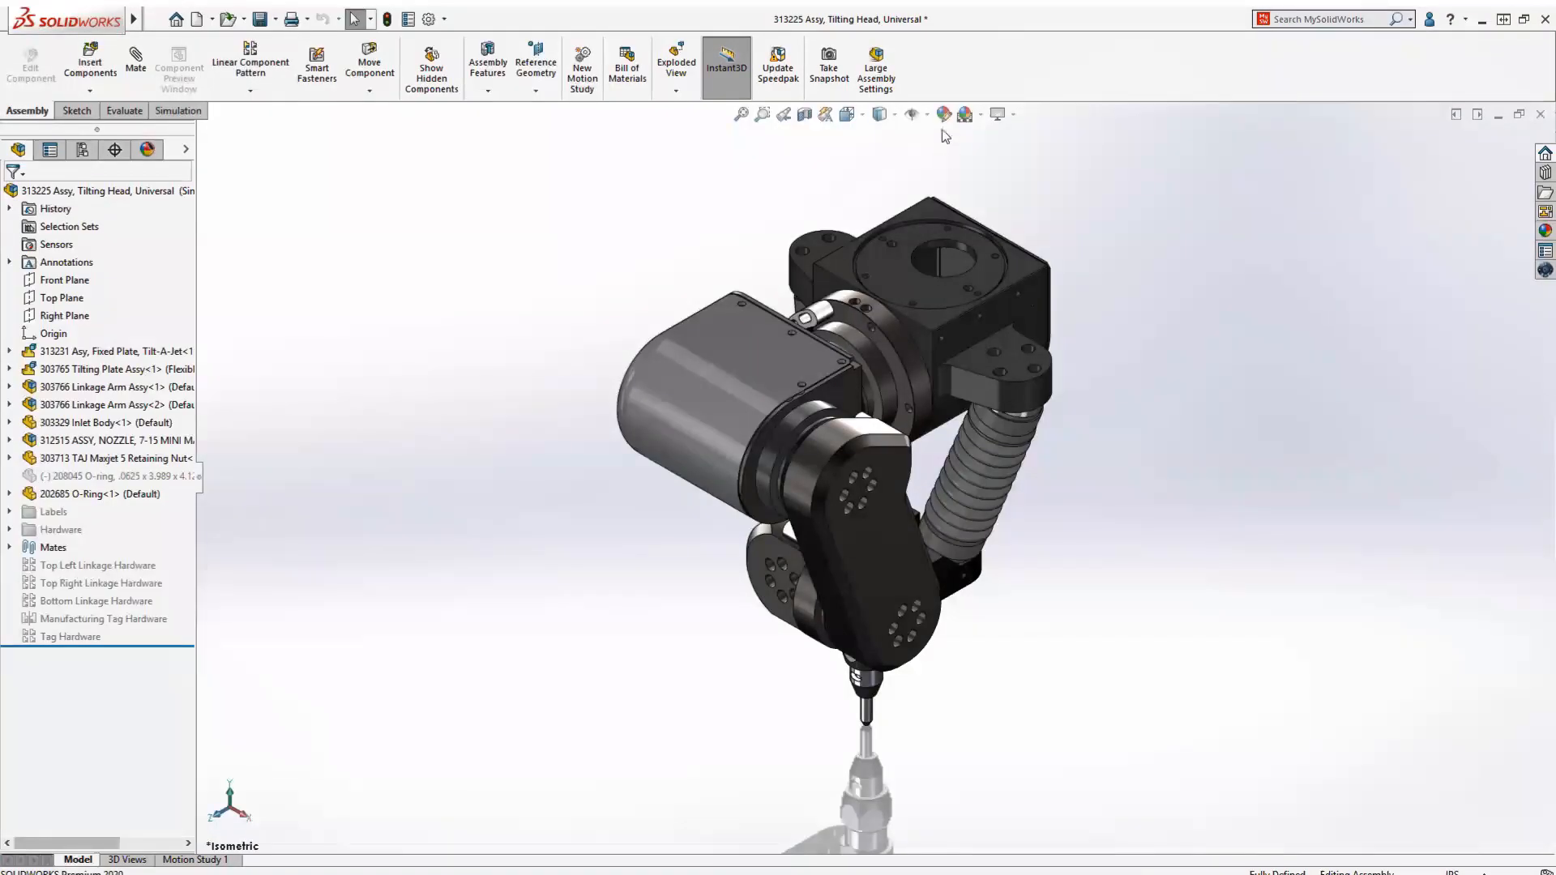
Remove the Simulation tab from the CommandManager
{"action": "right_click", "coordinate": [927, 91]}
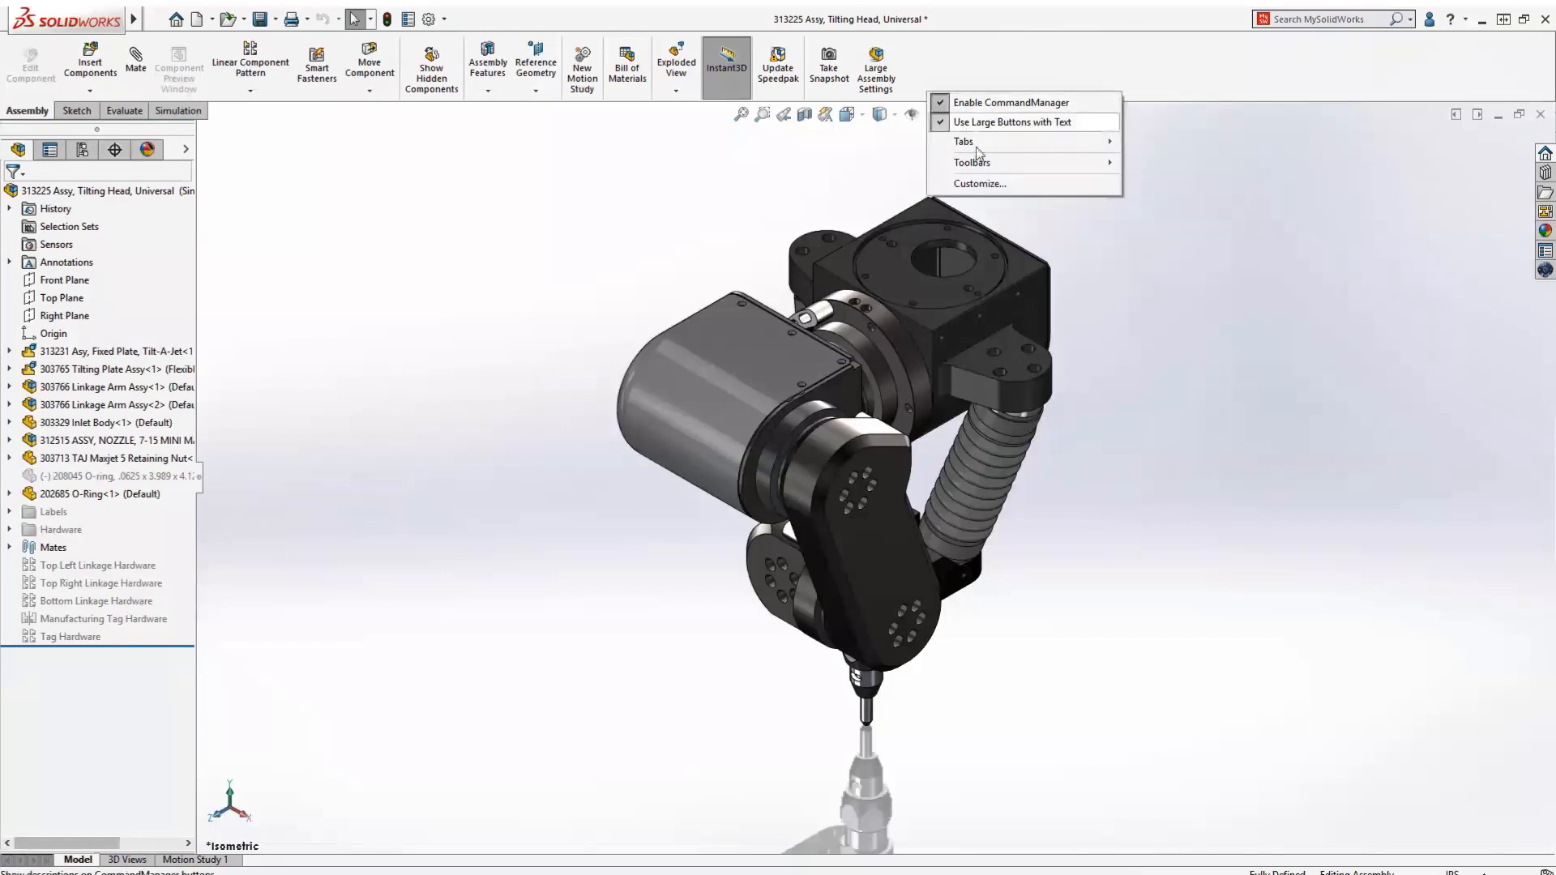
{"action": "mouse_move", "coordinate": [976, 143]}
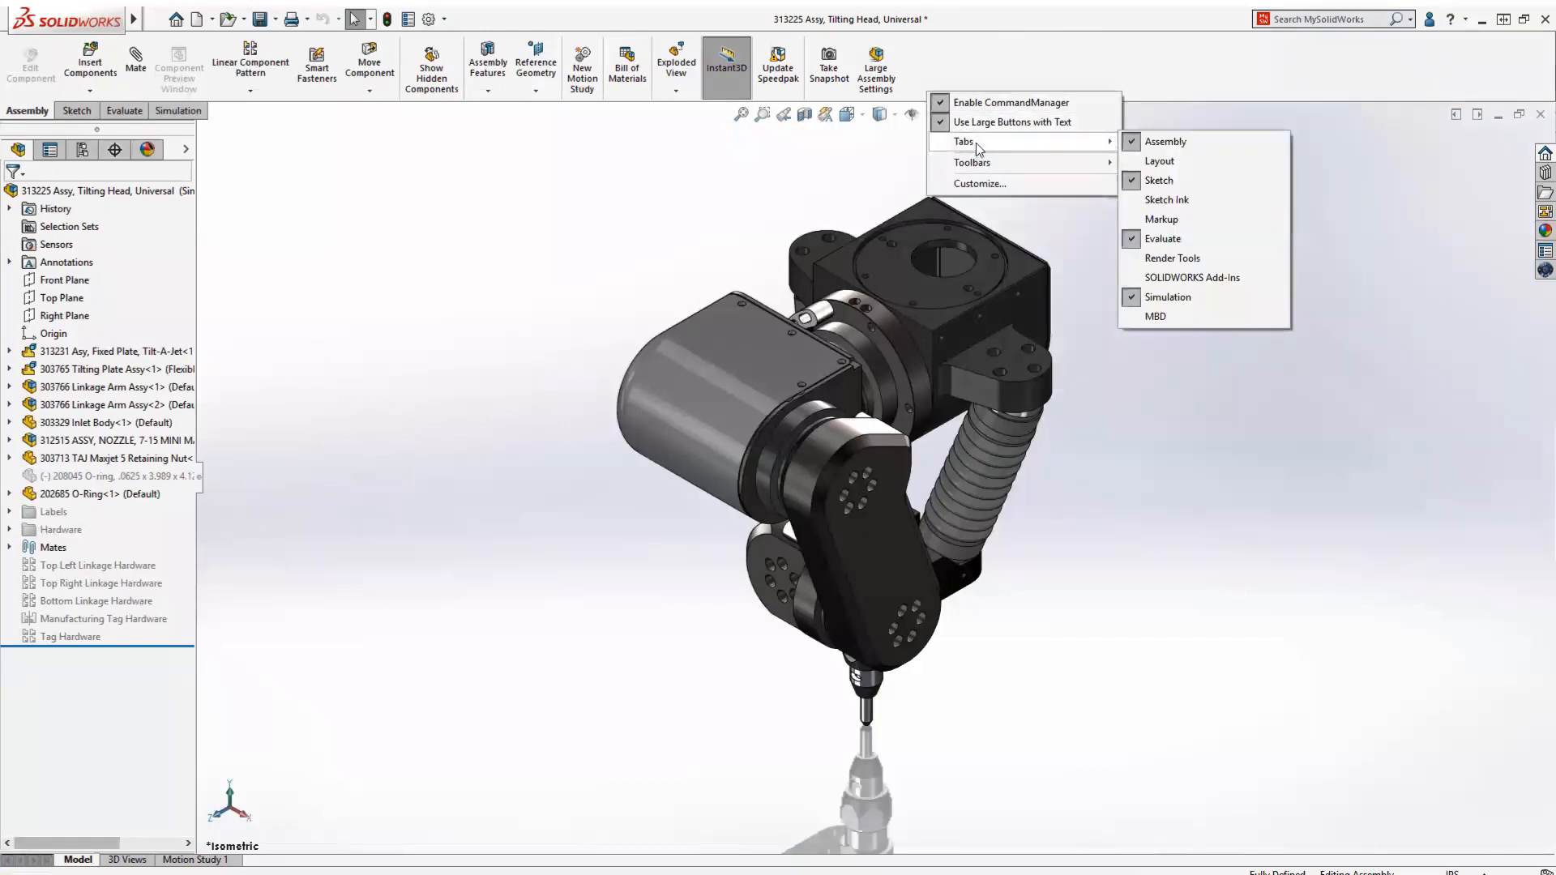
{"action": "left_click", "coordinate": [1183, 296]}
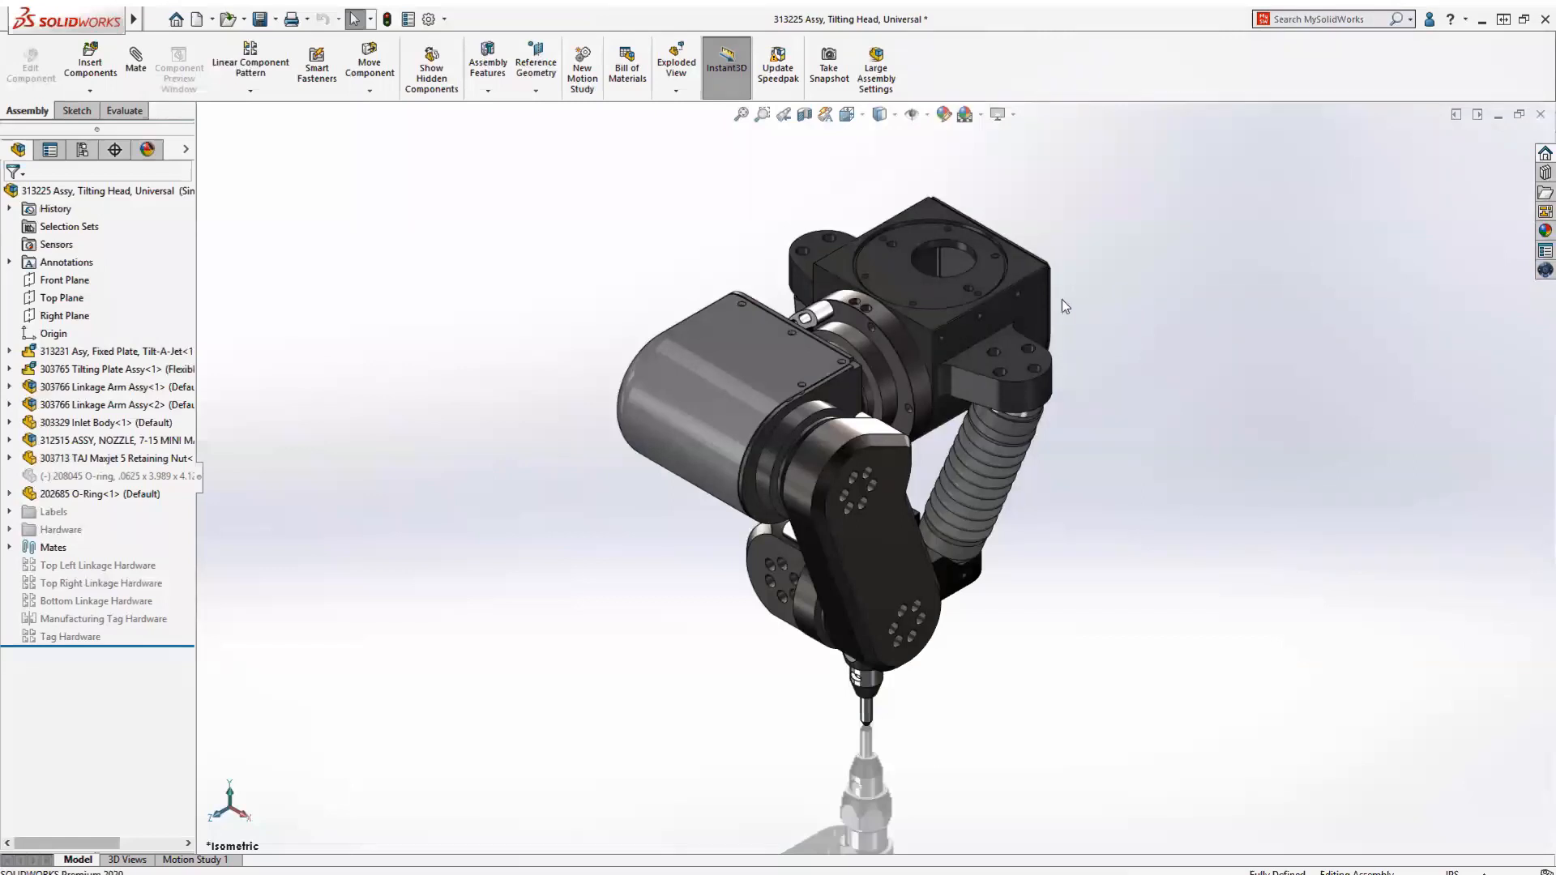
Open the fixed plate part from the tilting head assembly in its own window
{"action": "left_click", "coordinate": [1042, 302]}
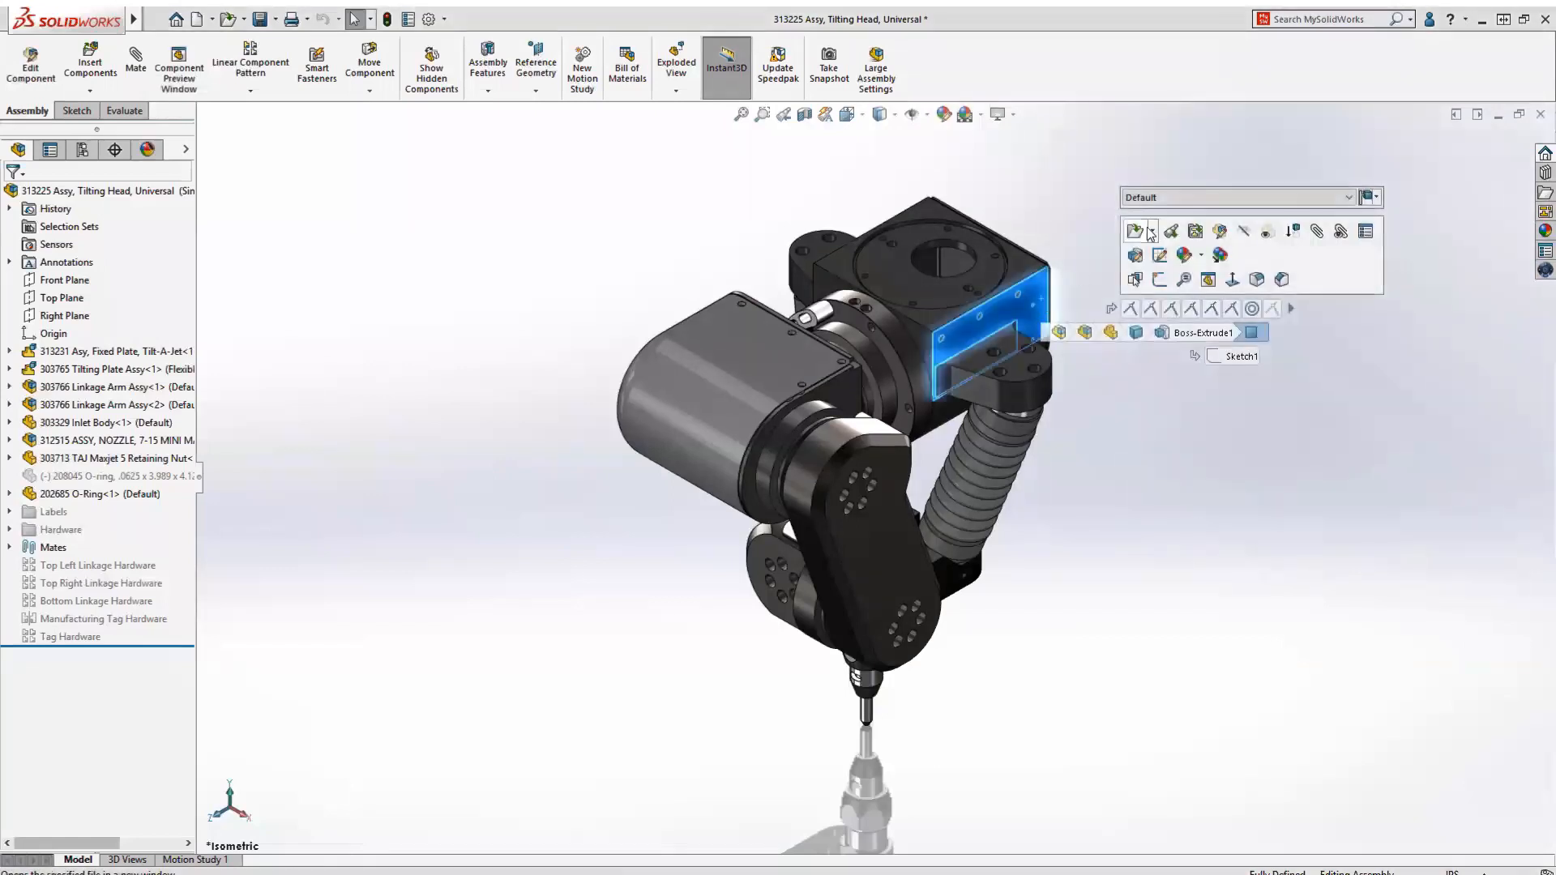
{"action": "left_click", "coordinate": [1177, 227]}
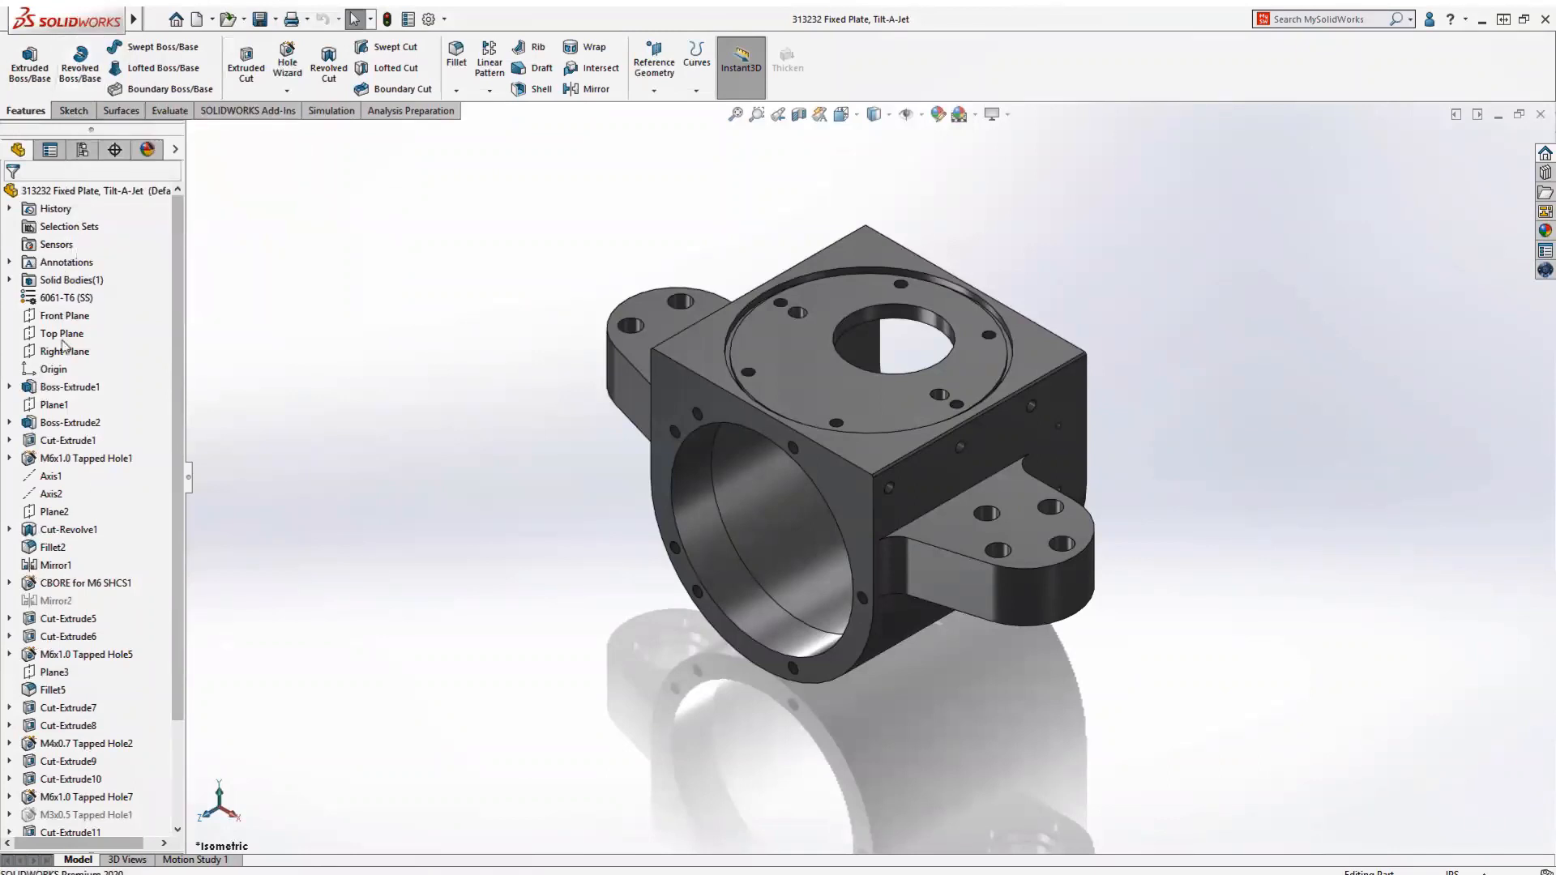
Put Cut-Extrude7 in a new feature folder and move Cut-Extrude8 and Cut-Extrude9 into that folder
{"action": "right_click", "coordinate": [53, 709]}
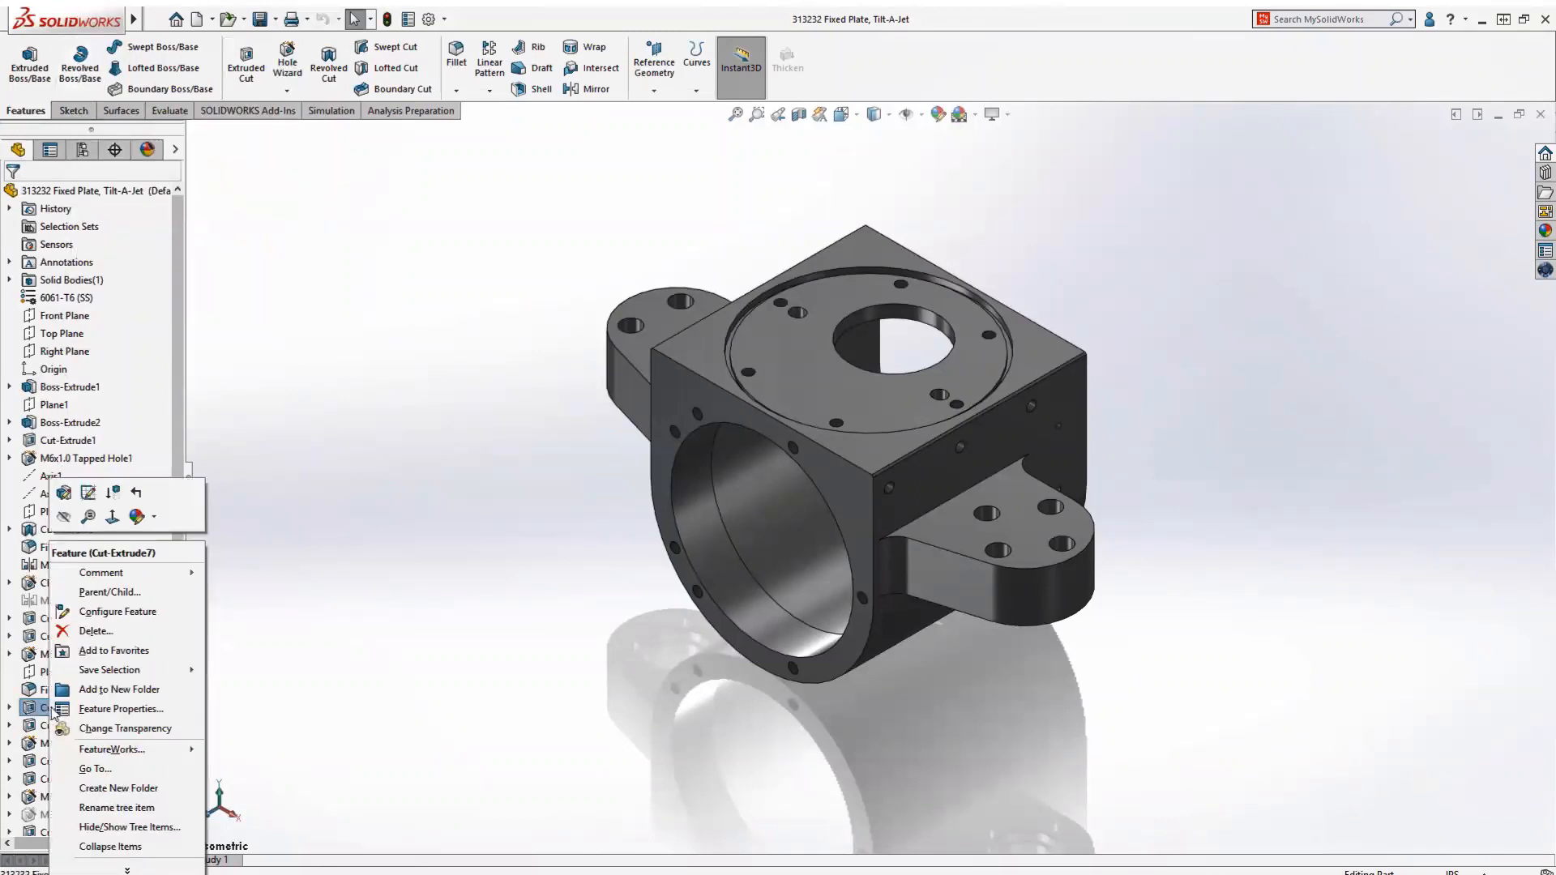
{"action": "key", "text": "Escape"}
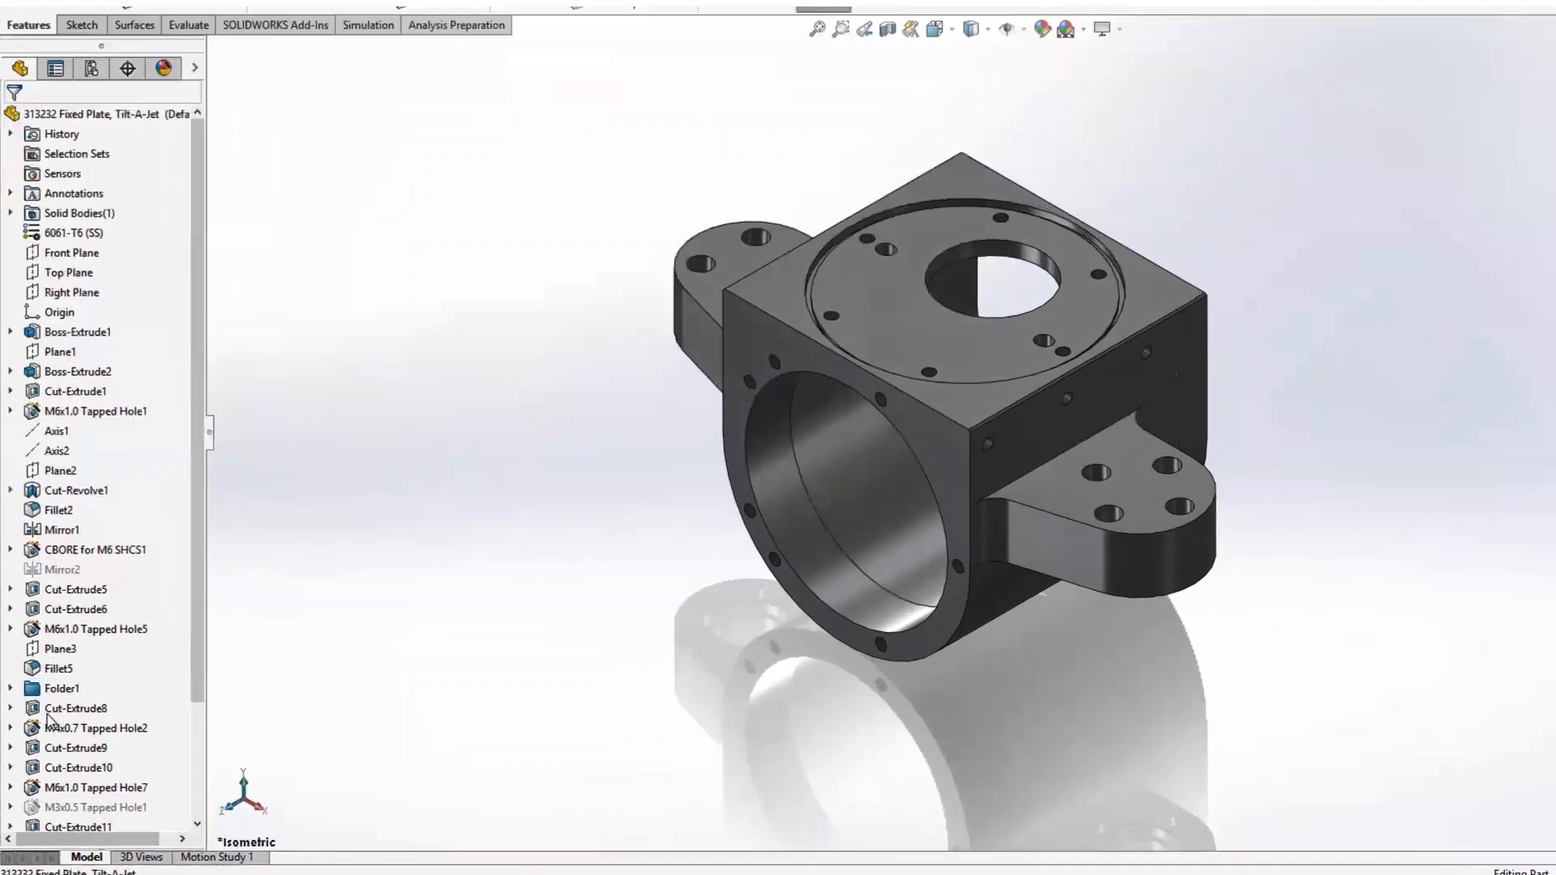
{"action": "left_click", "coordinate": [47, 713]}
{"action": "left_click", "coordinate": [49, 742], "text": "shift"}
{"action": "left_click_drag", "start_coordinate": [49, 739], "coordinate": [37, 693]}
{"action": "left_click_drag", "start_coordinate": [56, 622], "coordinate": [58, 623]}
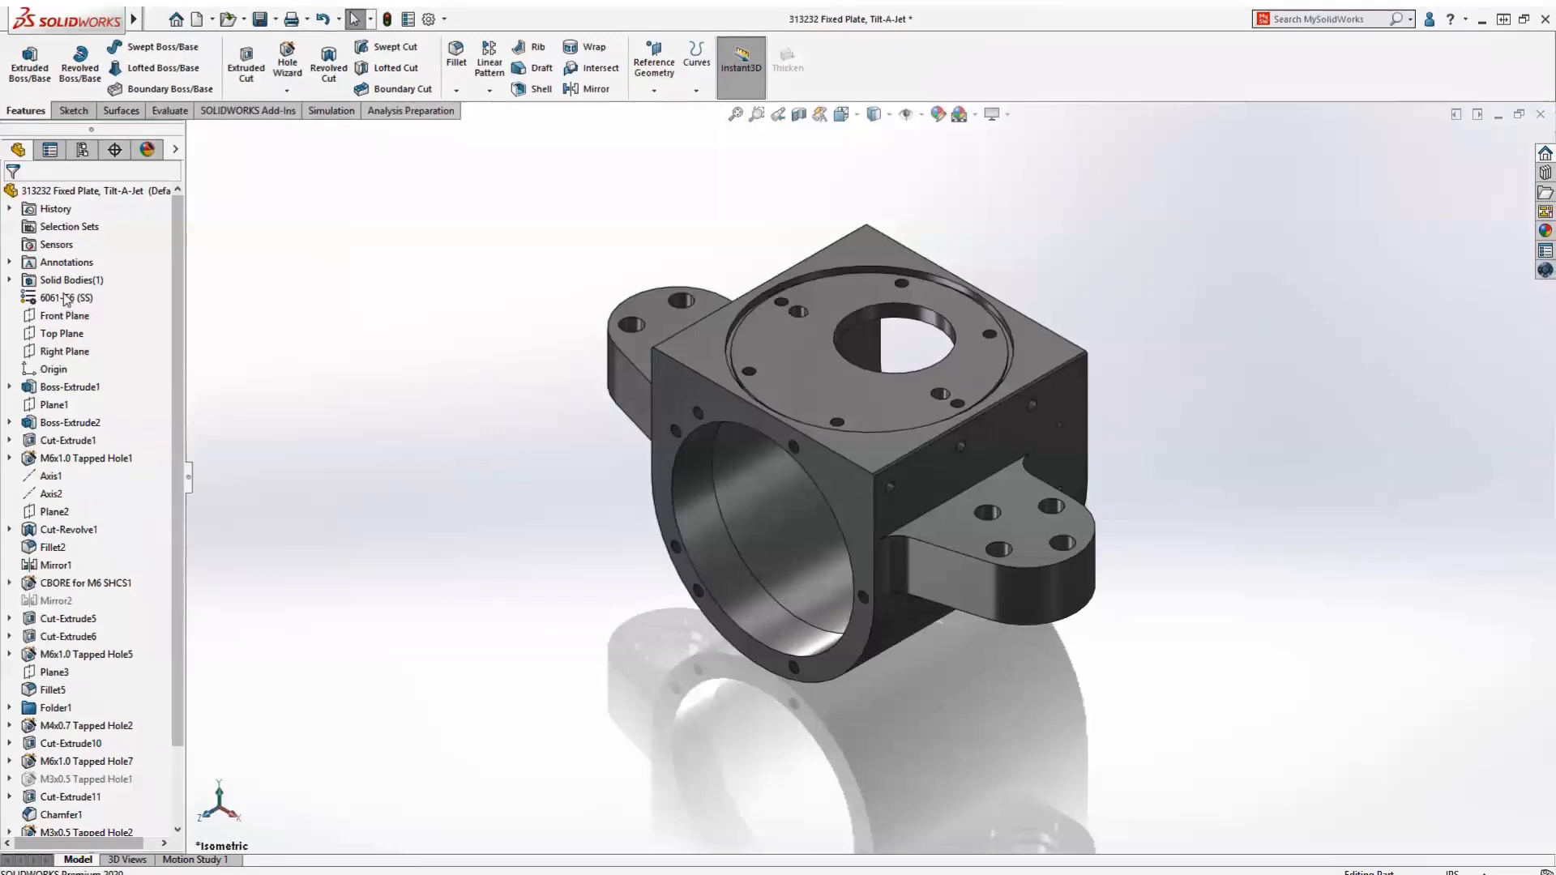
Open the material settings for the fixed plate and search the materials for "ti"
{"action": "right_click", "coordinate": [66, 300]}
{"action": "left_click", "coordinate": [97, 308]}
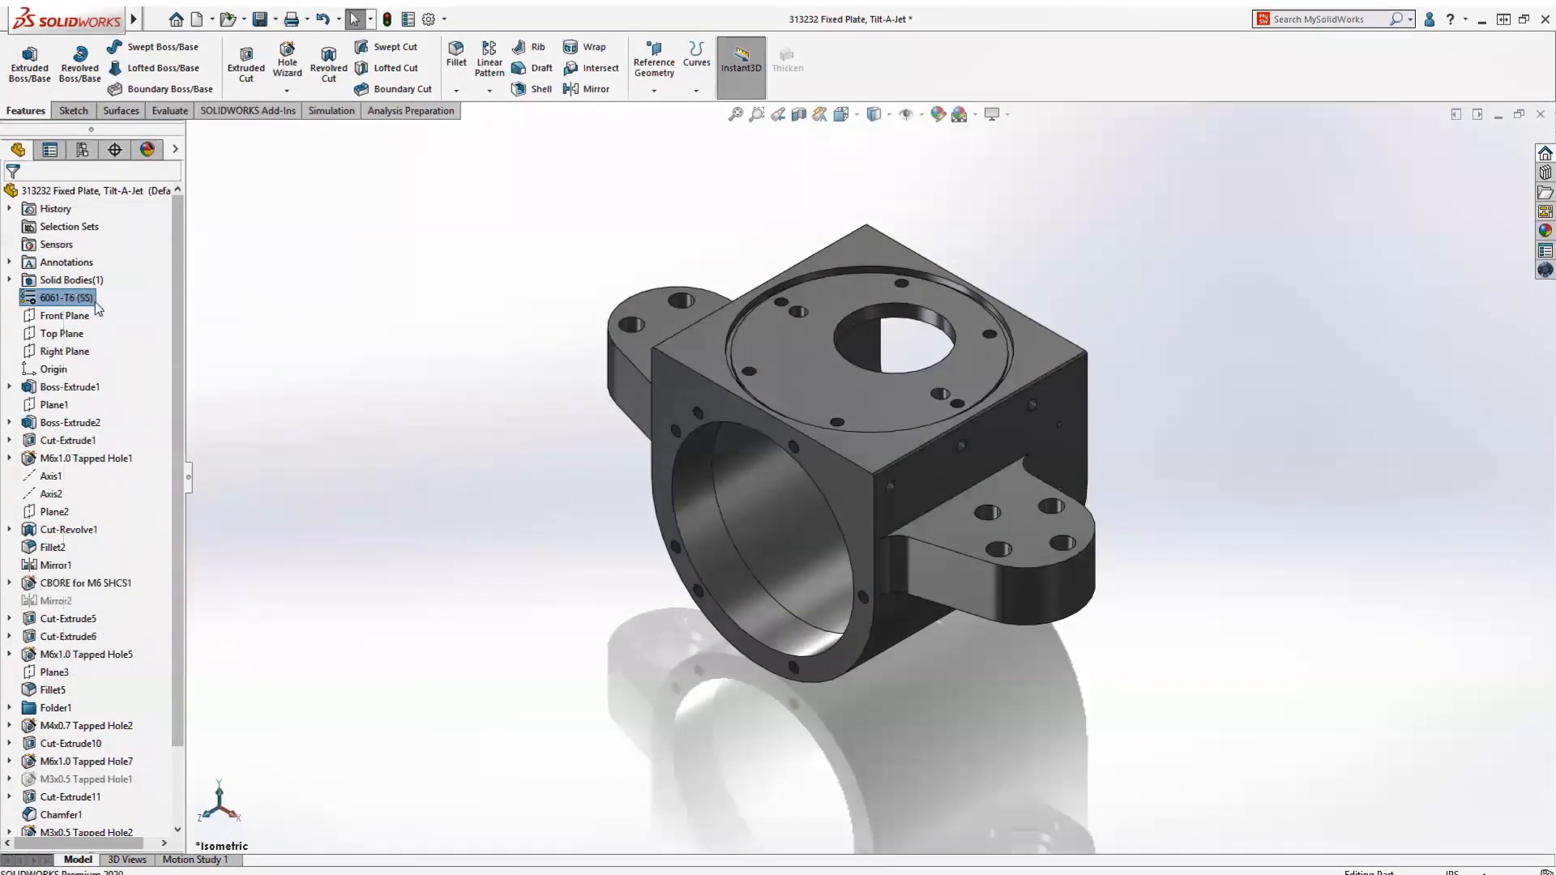
{"action": "left_click", "coordinate": [551, 240]}
{"action": "type", "text": "ti"}
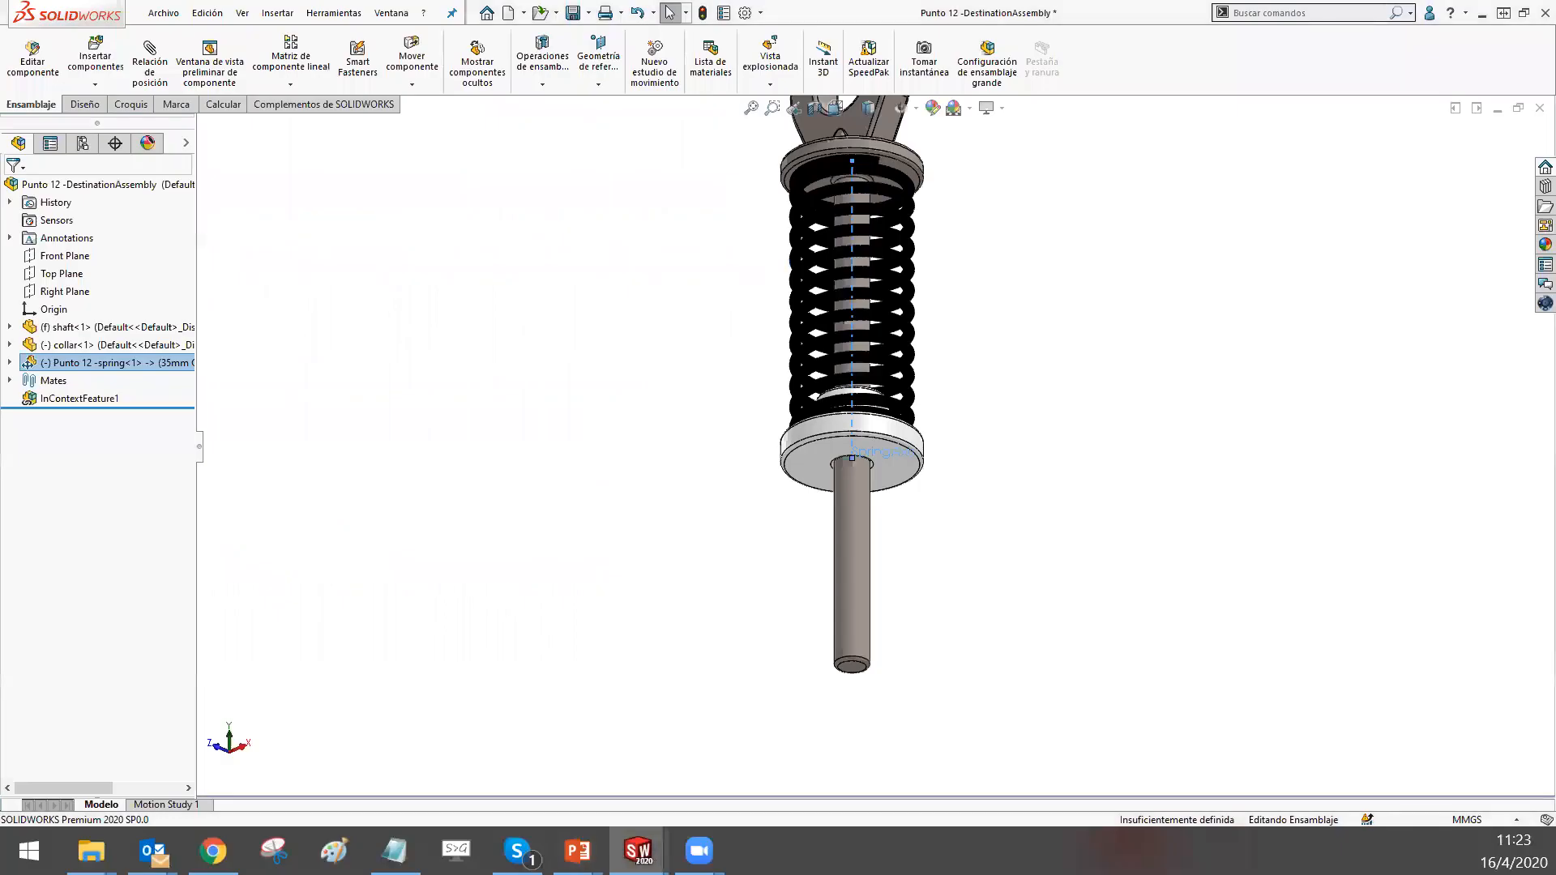
Close the Punto 12 -DestinationAssembly spring assembly to return to the Structure System part
{"action": "left_click", "coordinate": [1540, 108]}
{"action": "left_click", "coordinate": [795, 436]}
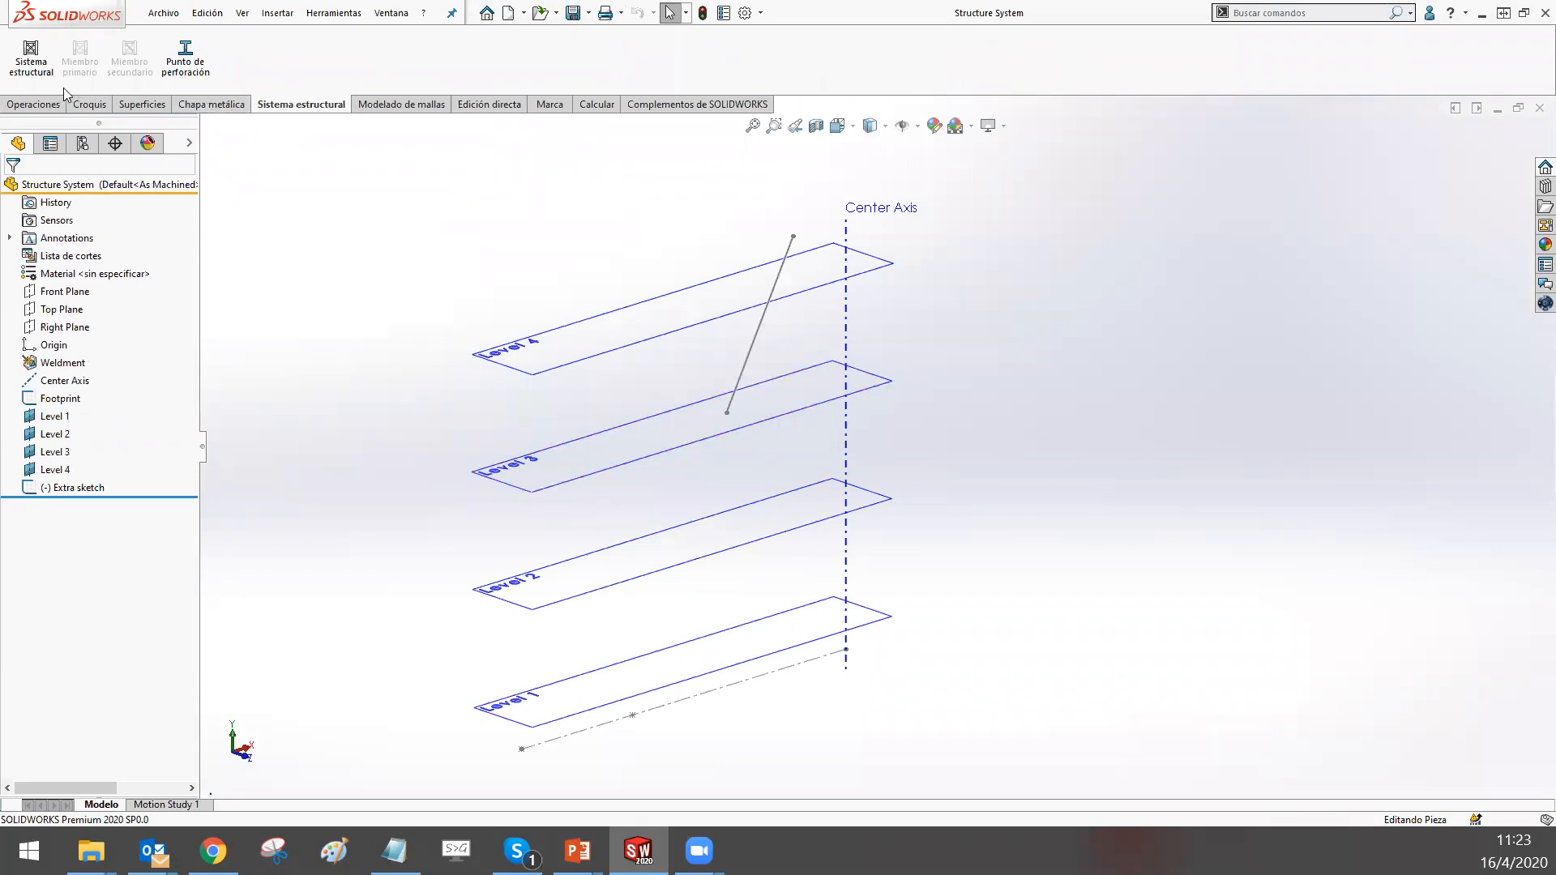
Start a structure system and begin a primary member of the point and length type
{"action": "left_click", "coordinate": [27, 56]}
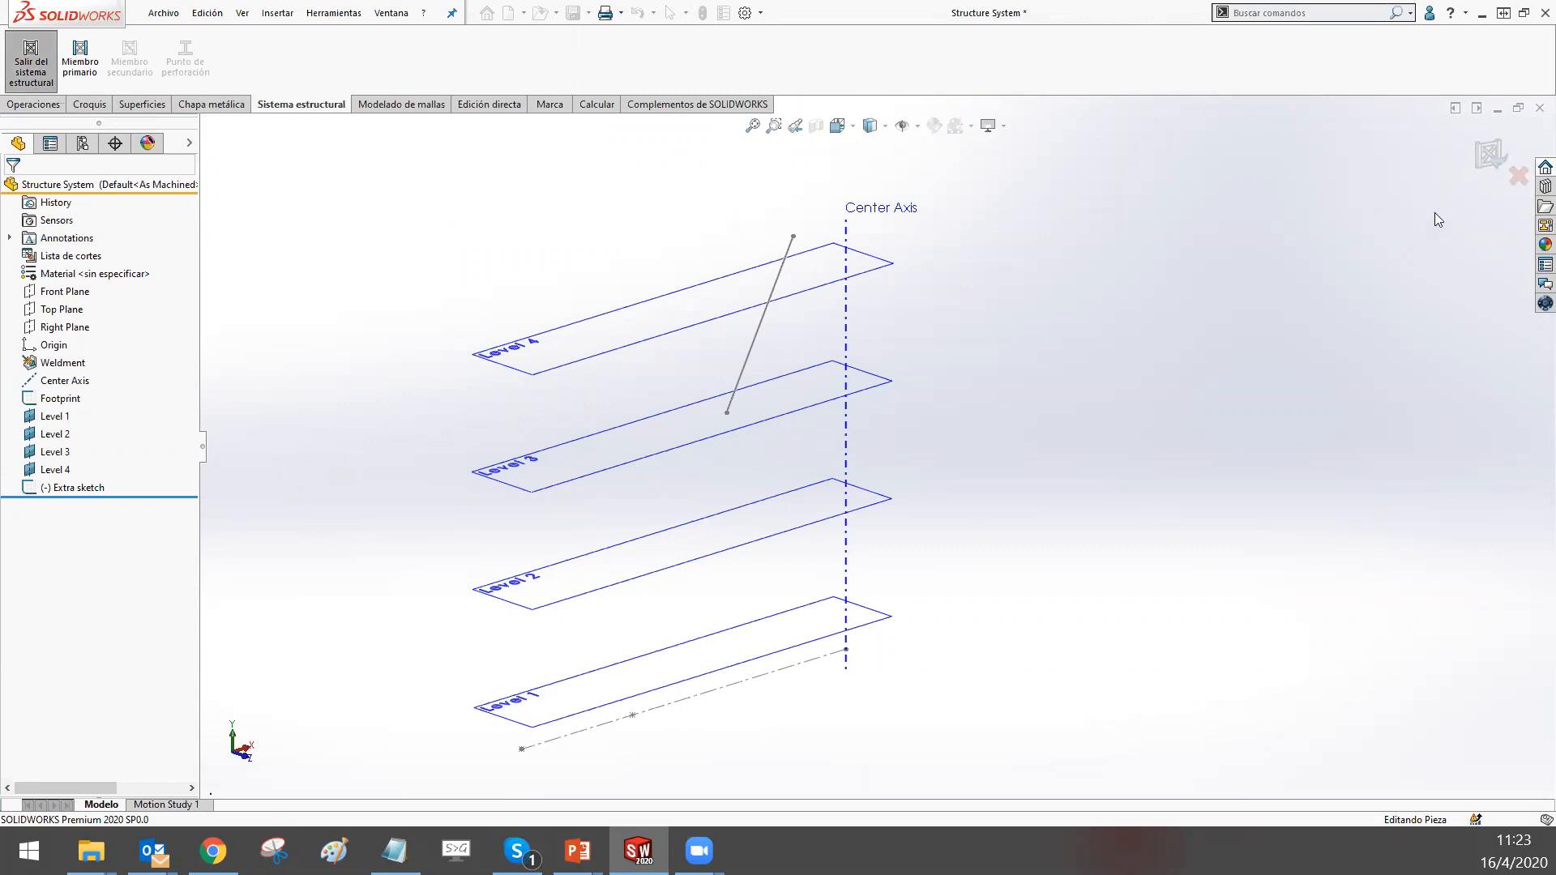
{"action": "left_click", "coordinate": [84, 65]}
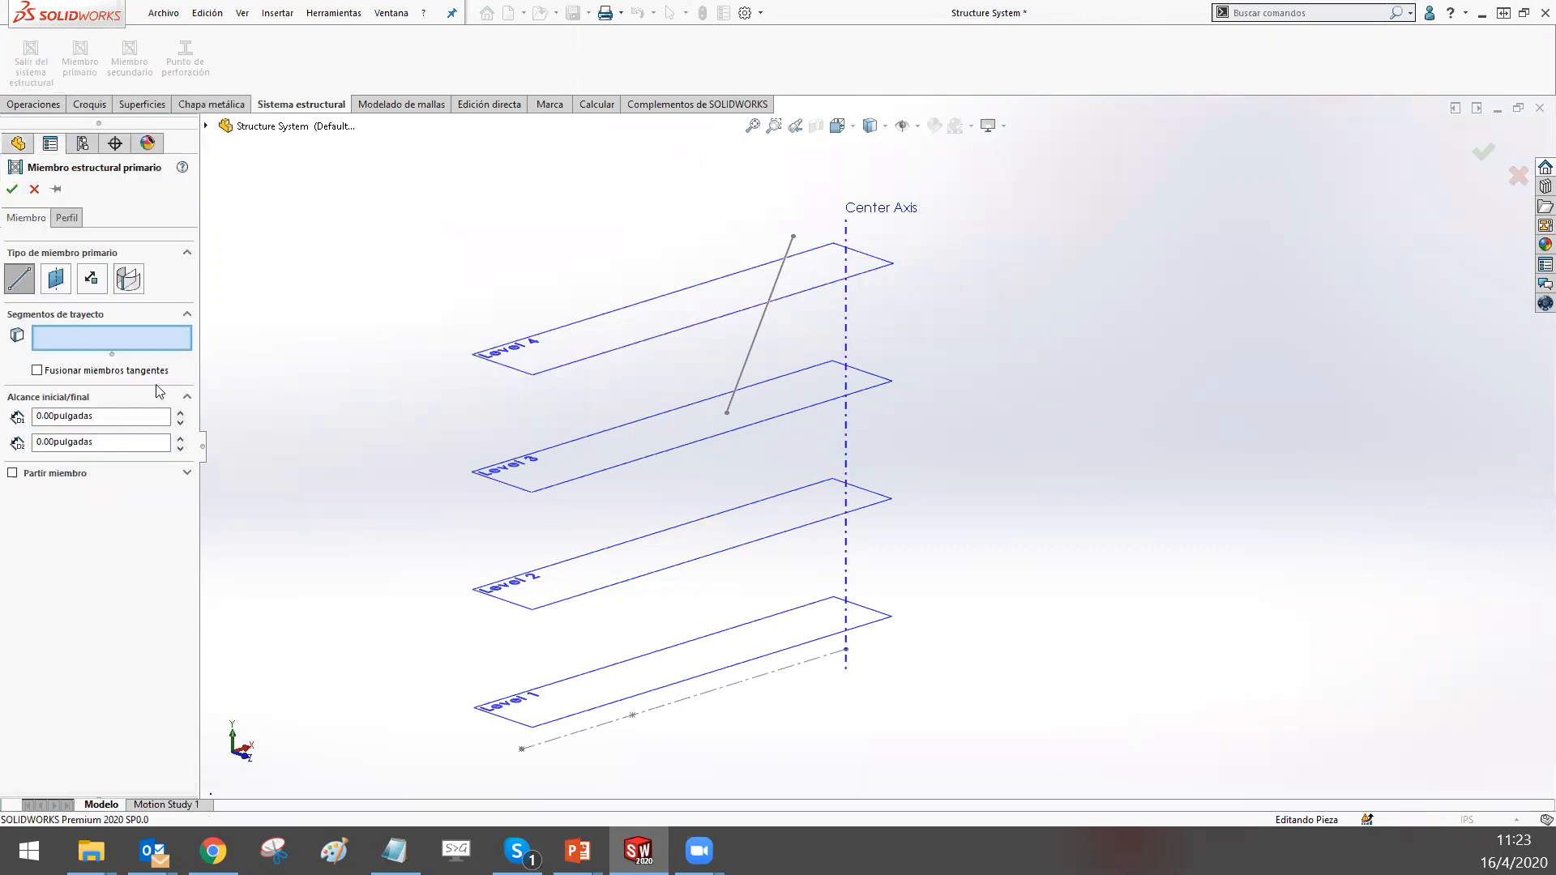
{"action": "left_click", "coordinate": [92, 281]}
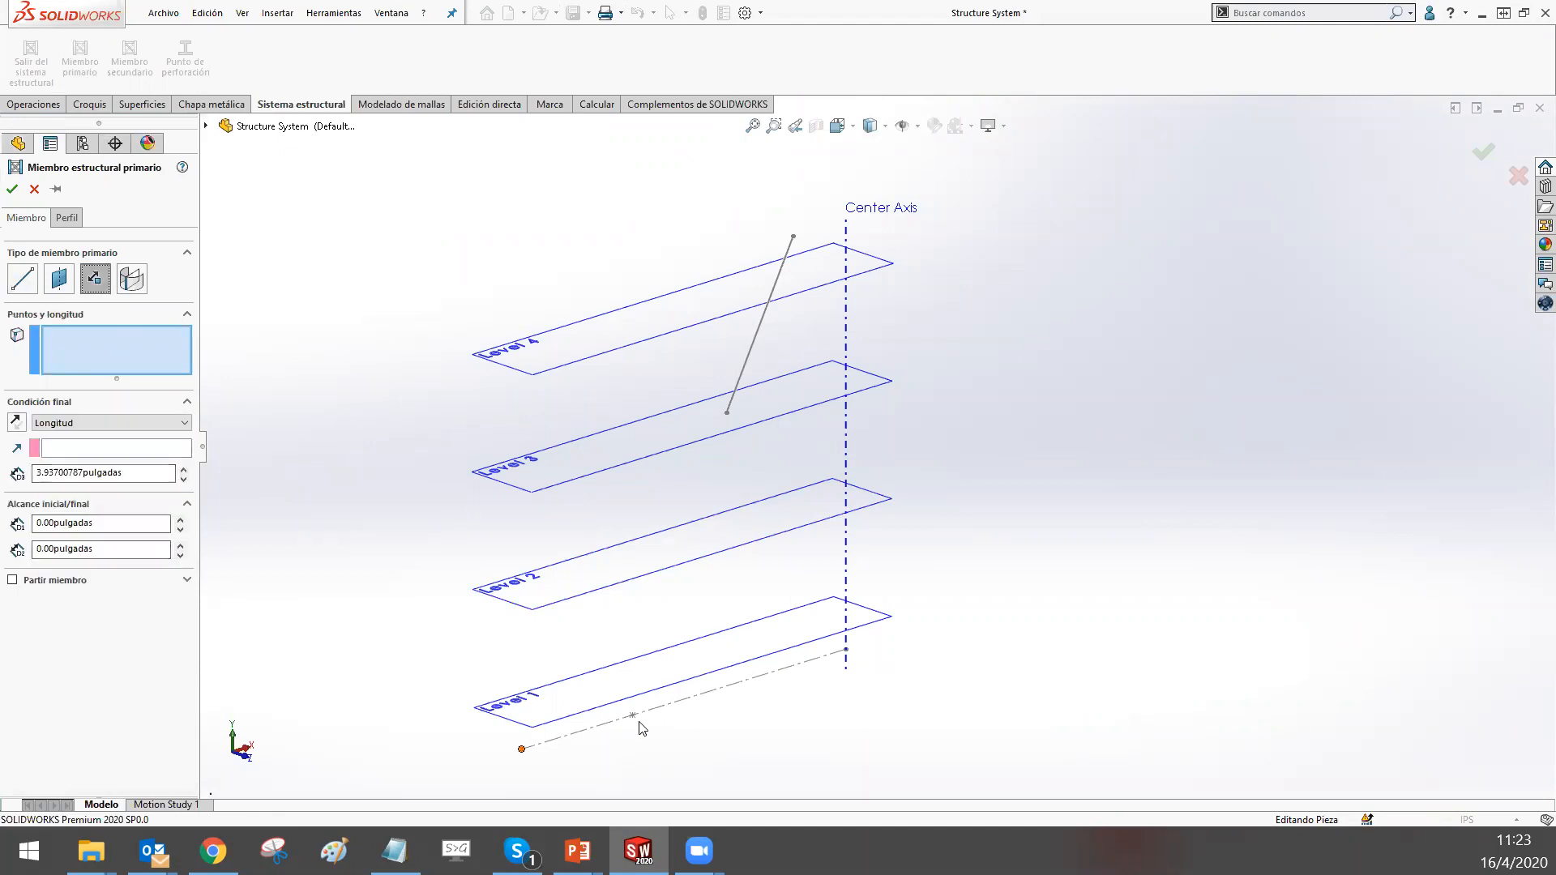
Set the member profile to the _CHFT Profiles standard, W Section type, size W12x65
{"action": "left_click", "coordinate": [66, 217]}
{"action": "left_click", "coordinate": [122, 290]}
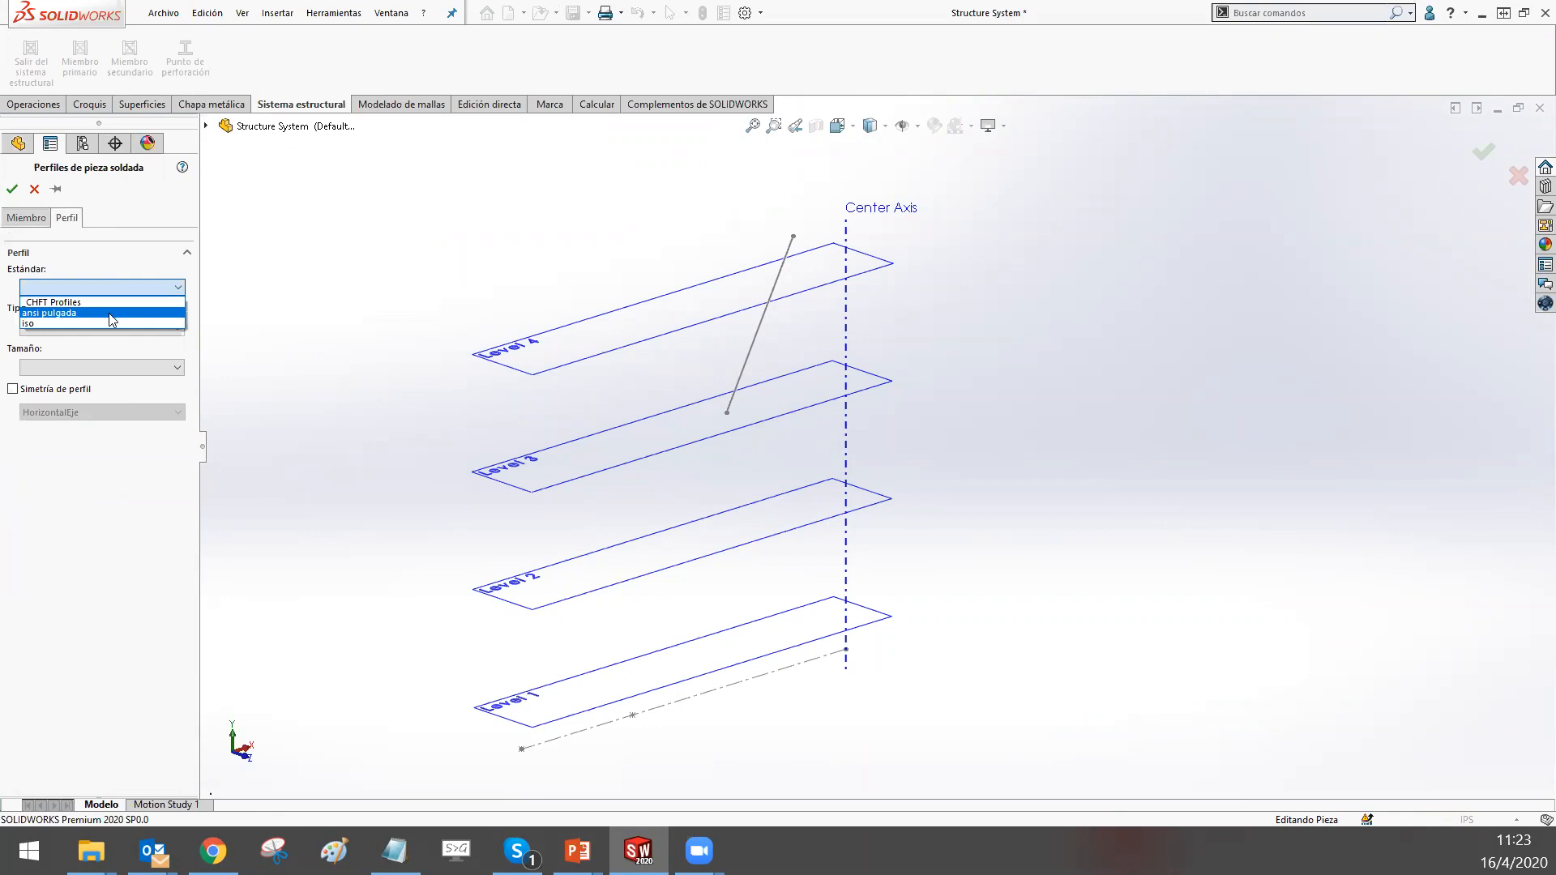
{"action": "left_click", "coordinate": [116, 290]}
{"action": "left_click", "coordinate": [120, 290]}
{"action": "left_click", "coordinate": [118, 306]}
{"action": "left_click", "coordinate": [133, 331]}
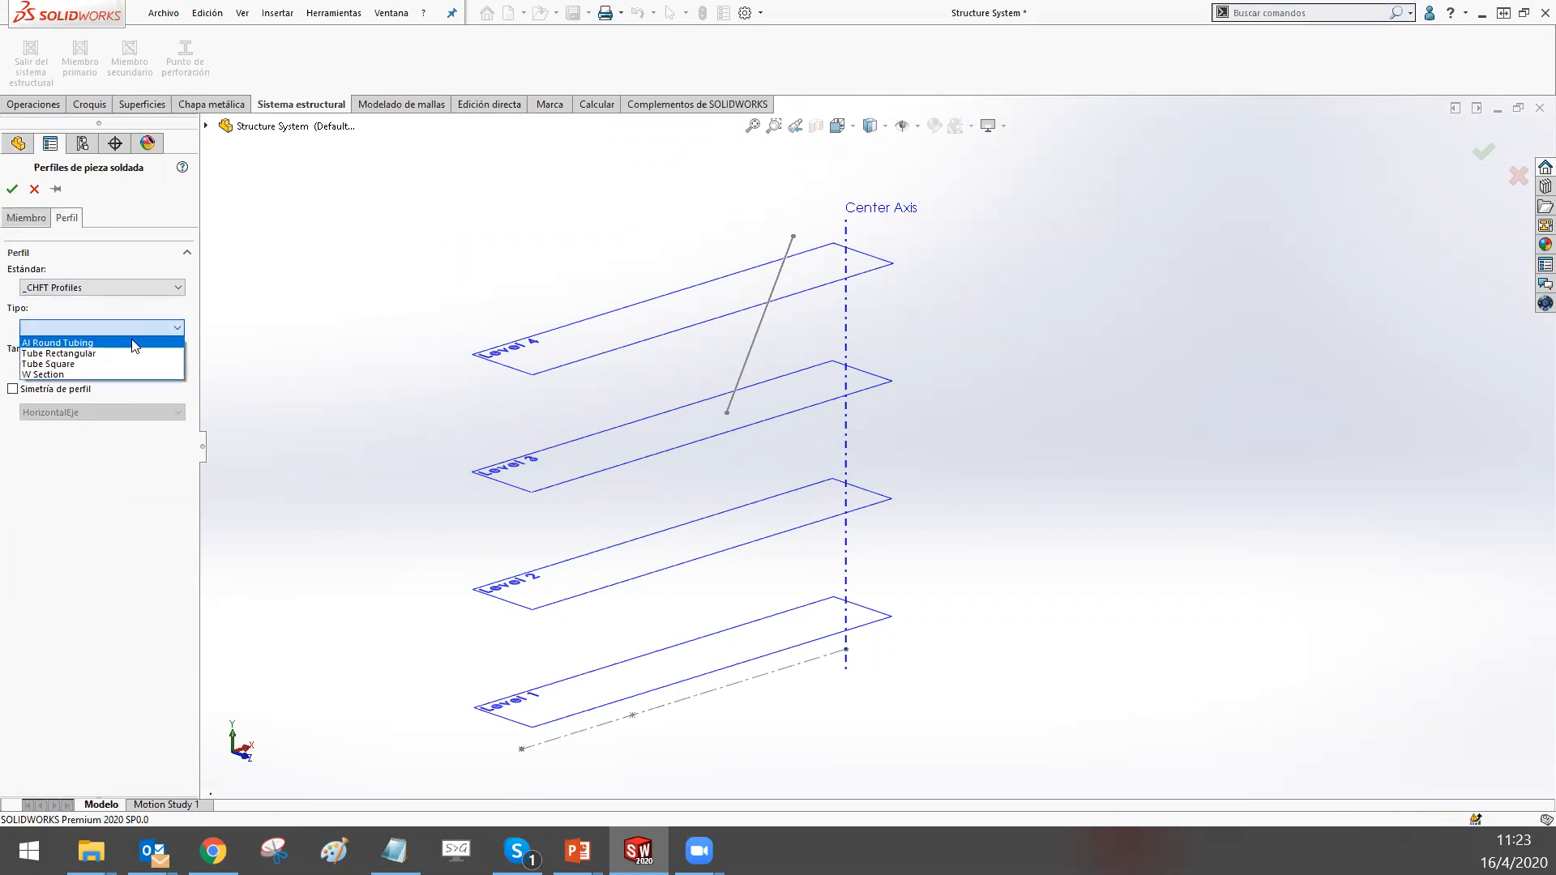
{"action": "left_click", "coordinate": [126, 375]}
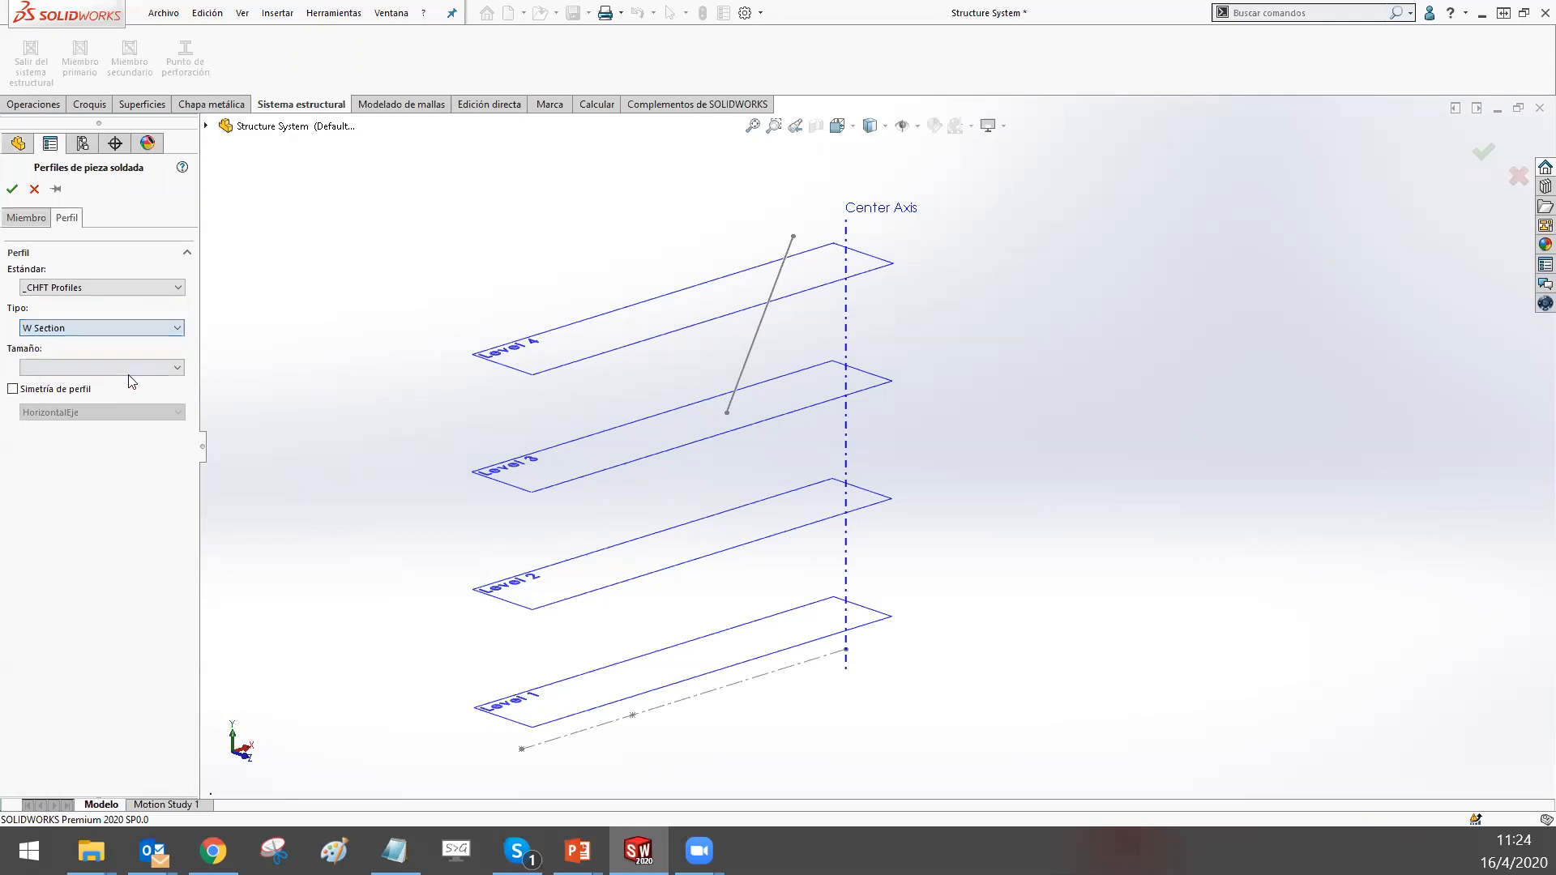
{"action": "left_click", "coordinate": [132, 368]}
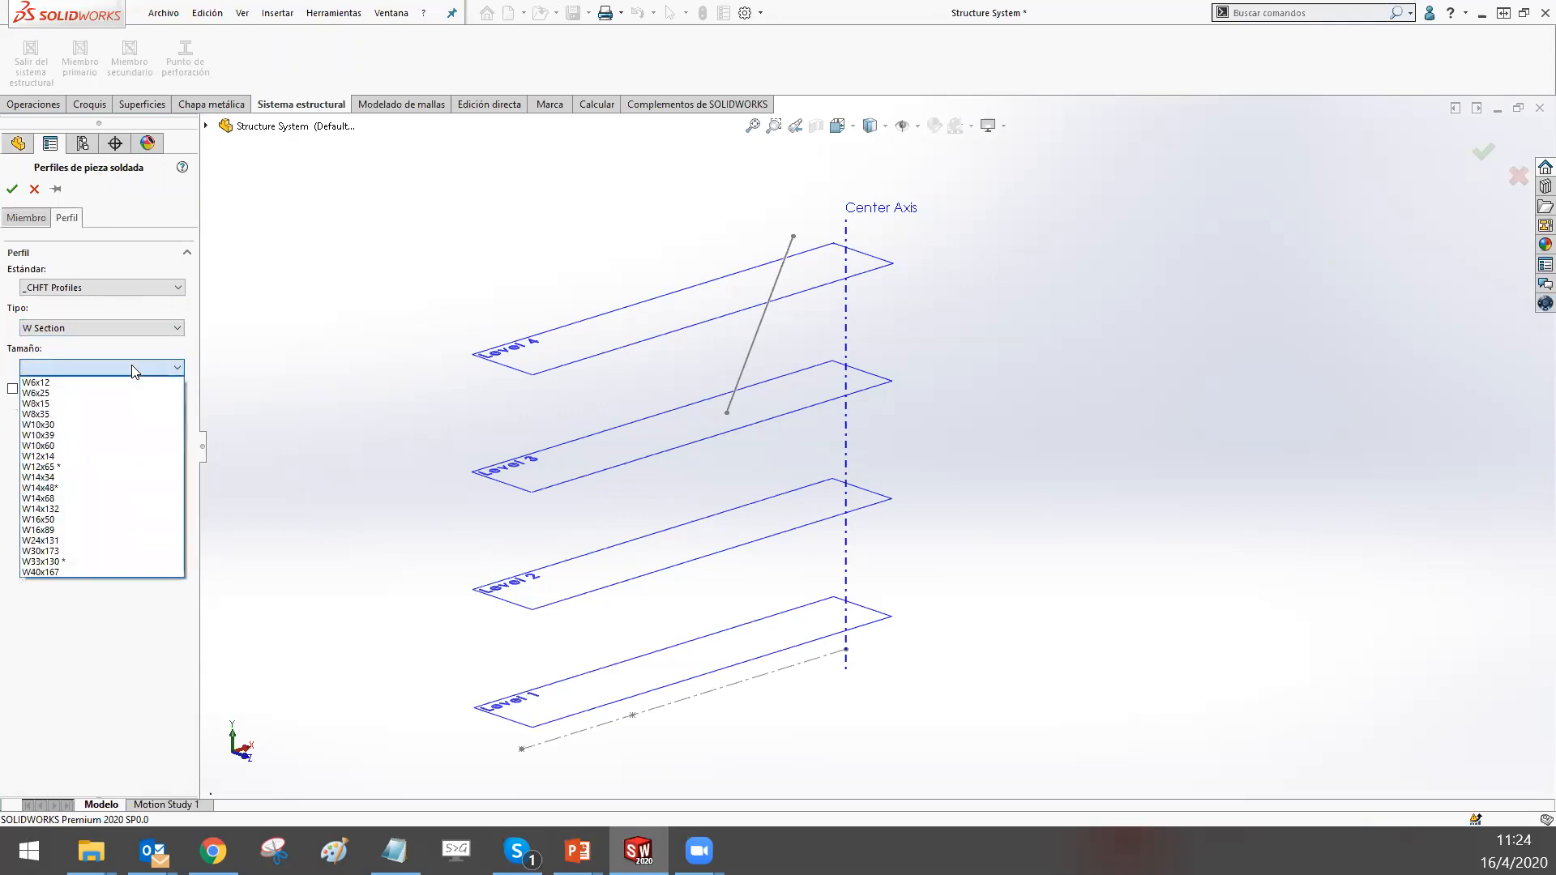
{"action": "left_click", "coordinate": [108, 468]}
Define point-to-point (Puntual) members from the Footprint line's free end to its intermediate point, and from there to the Extra sketch line's lower endpoint
{"action": "left_click", "coordinate": [26, 217]}
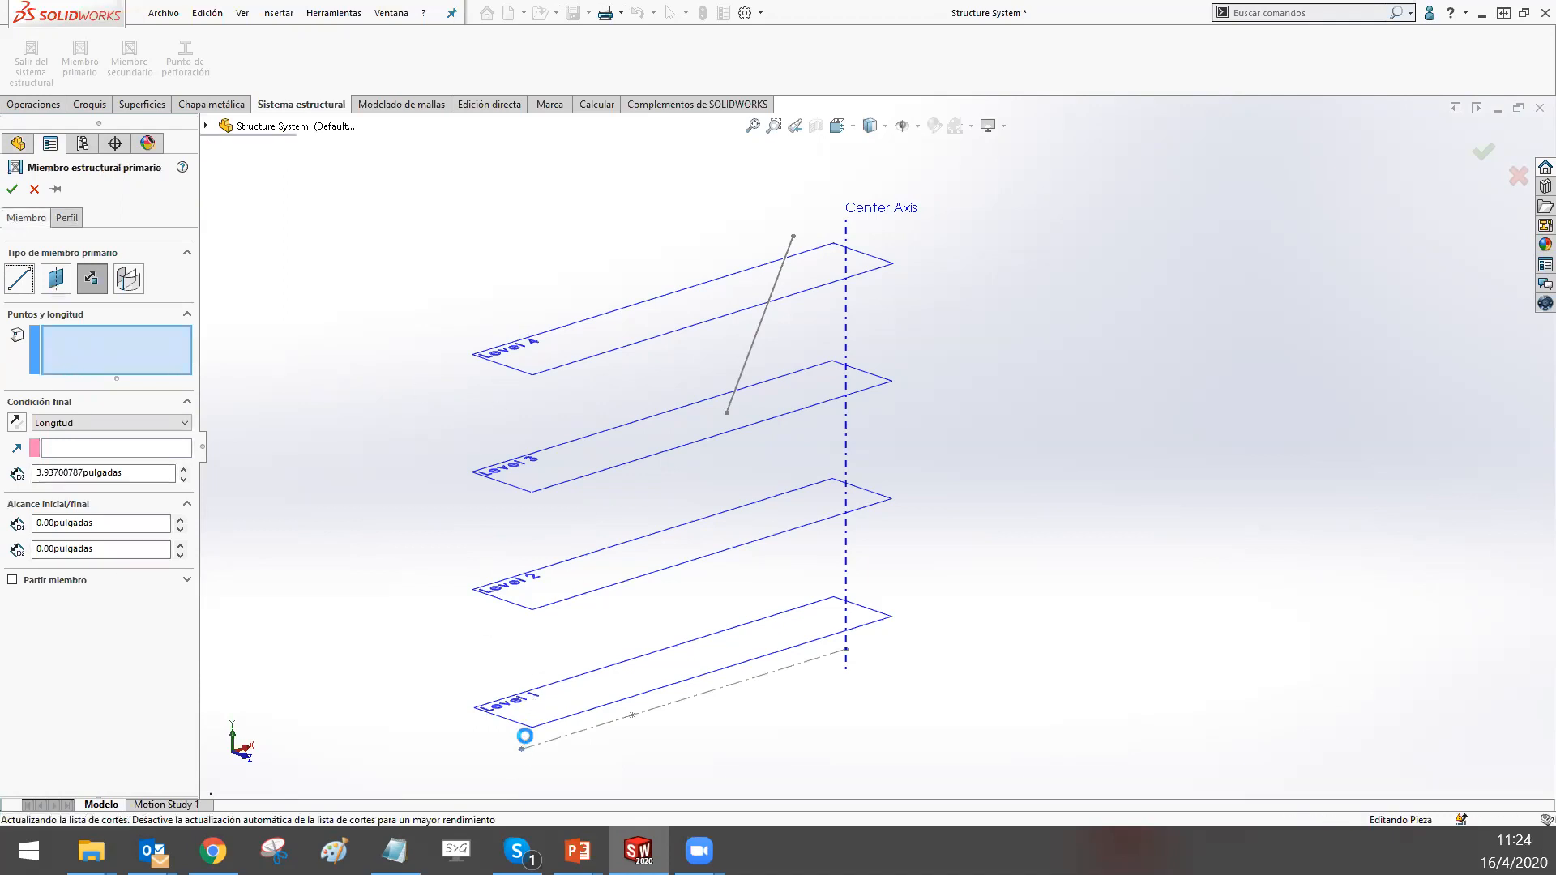
{"action": "left_click", "coordinate": [521, 749]}
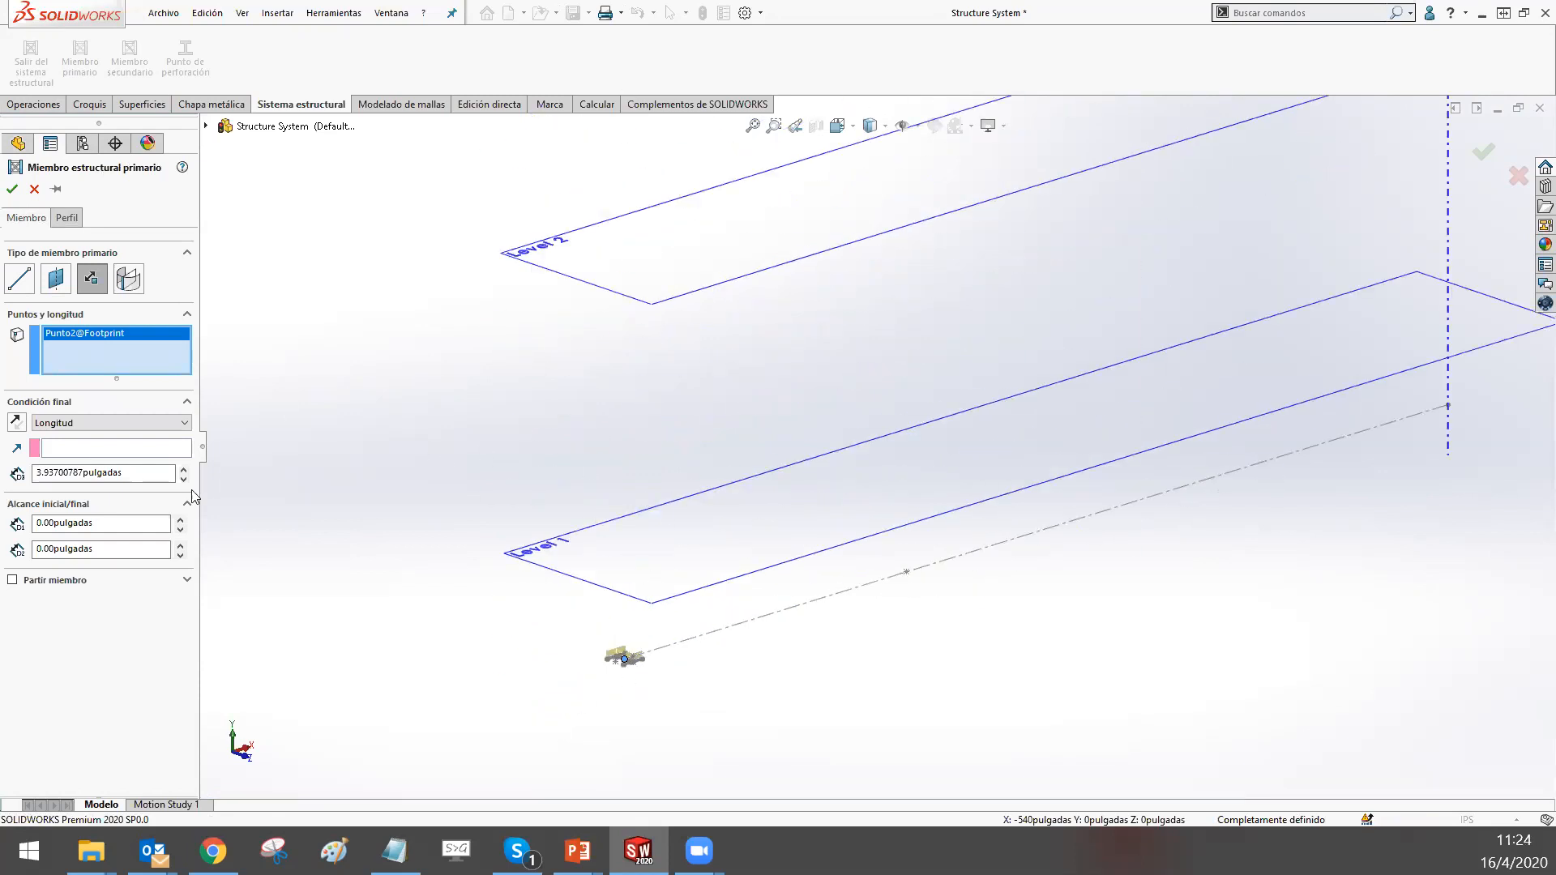
{"action": "left_click", "coordinate": [160, 423]}
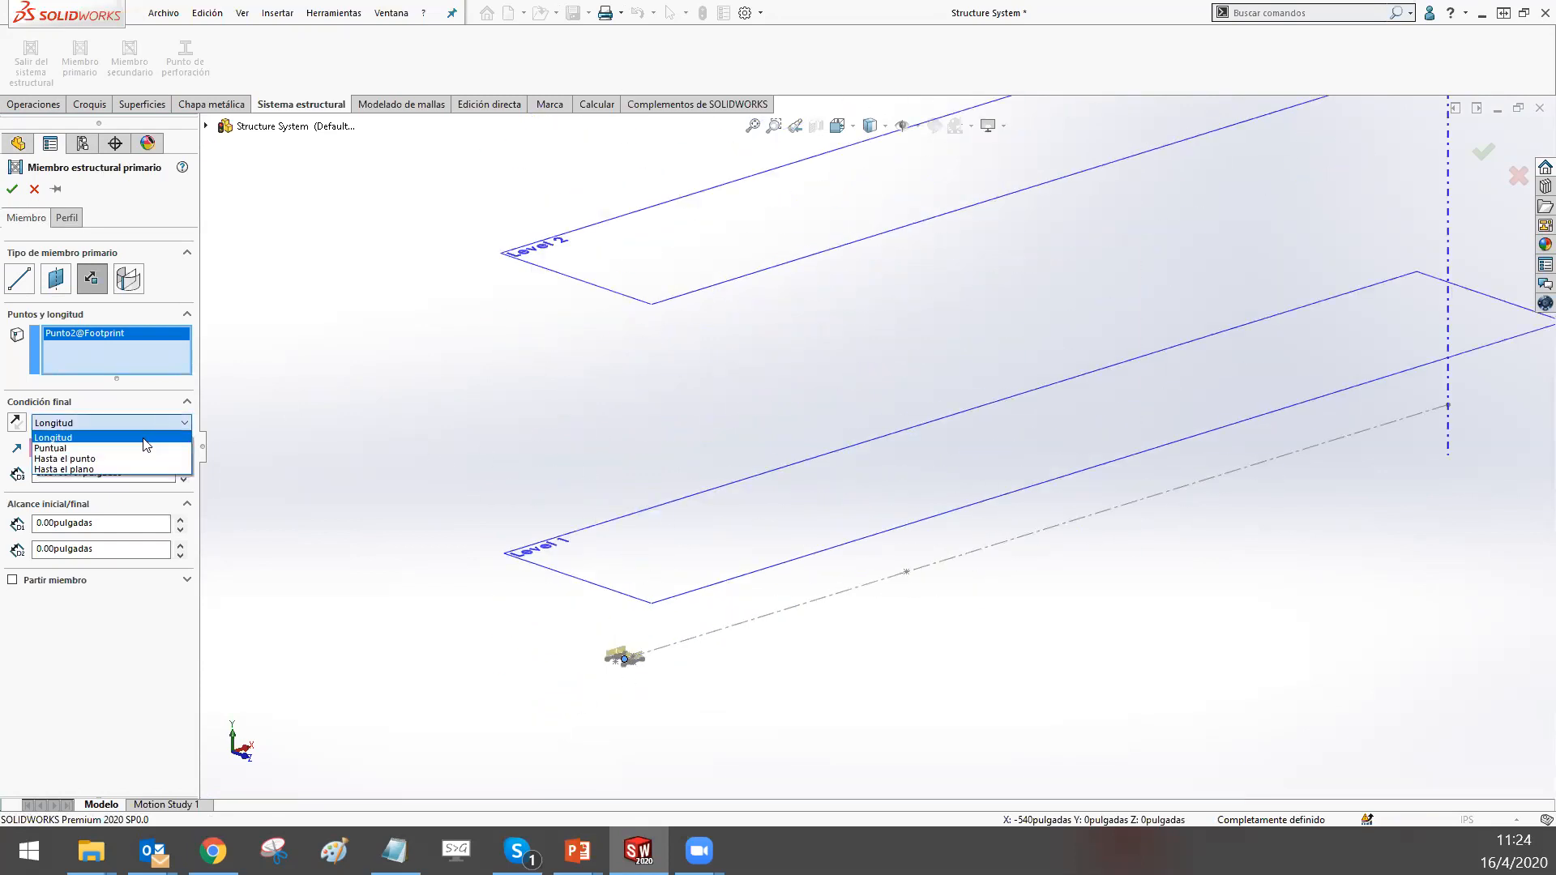
{"action": "left_click", "coordinate": [138, 450]}
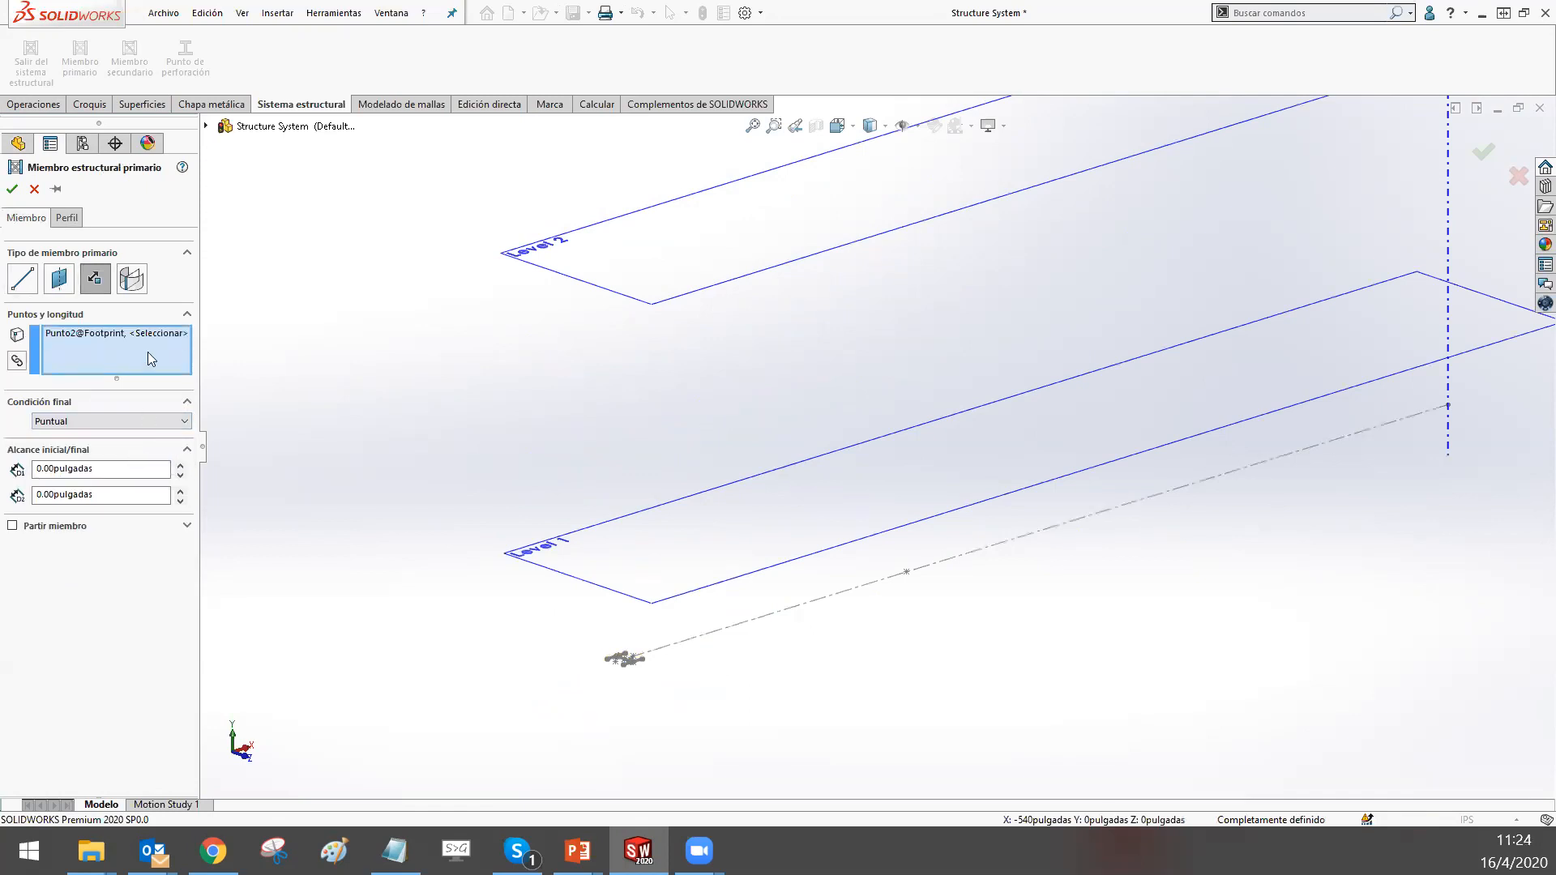
{"action": "left_click", "coordinate": [906, 573]}
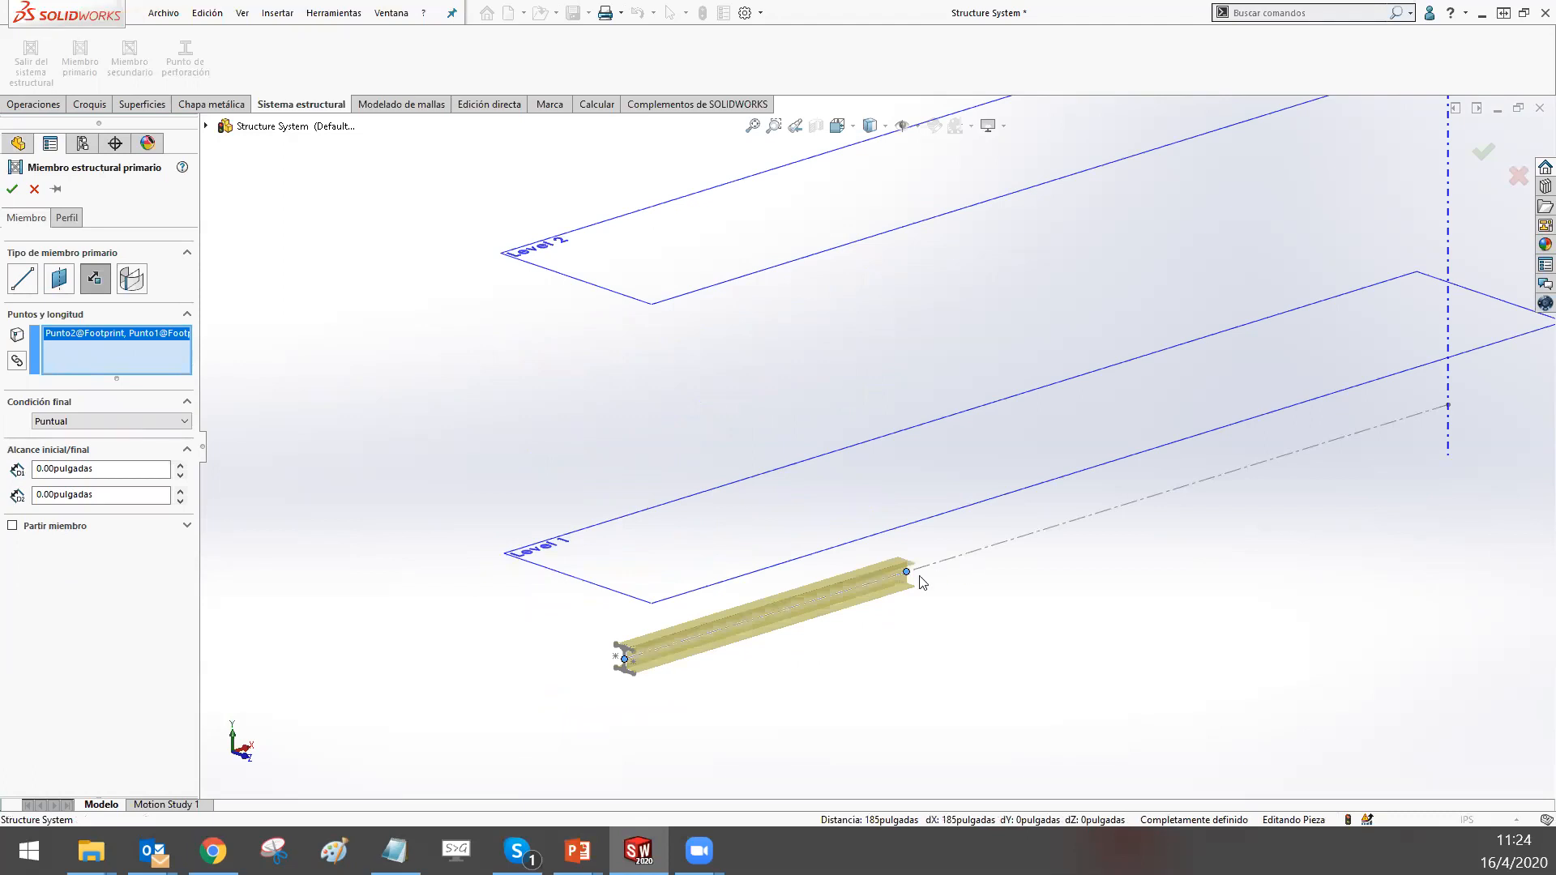
{"action": "left_click", "coordinate": [909, 572]}
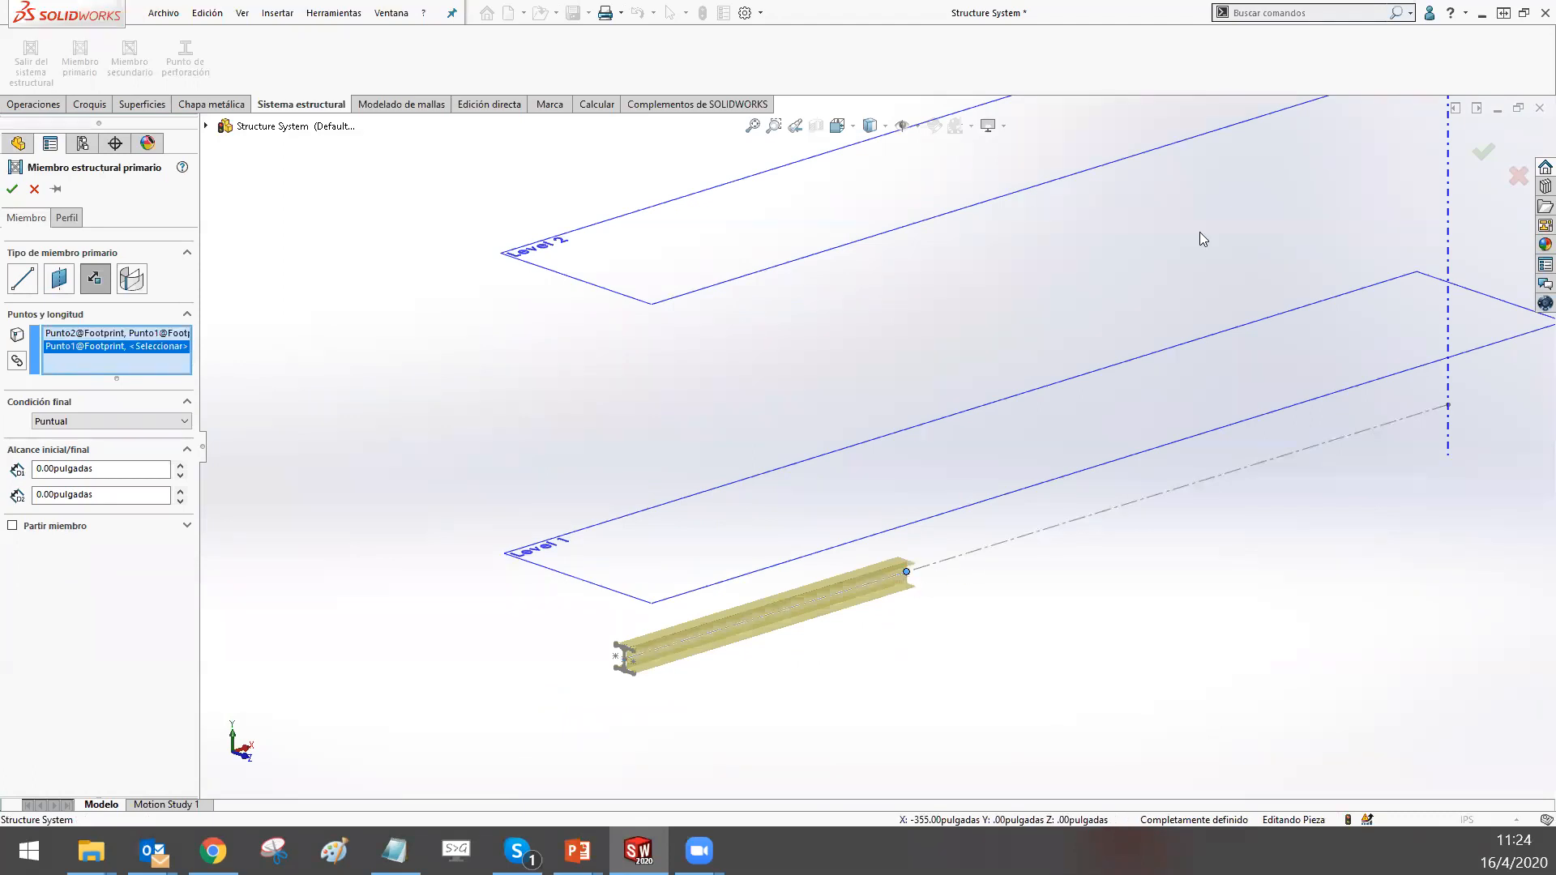
{"action": "scroll", "coordinate": [1019, 243], "scroll_direction": "up", "scroll_amount": 5}
{"action": "left_click", "coordinate": [984, 188]}
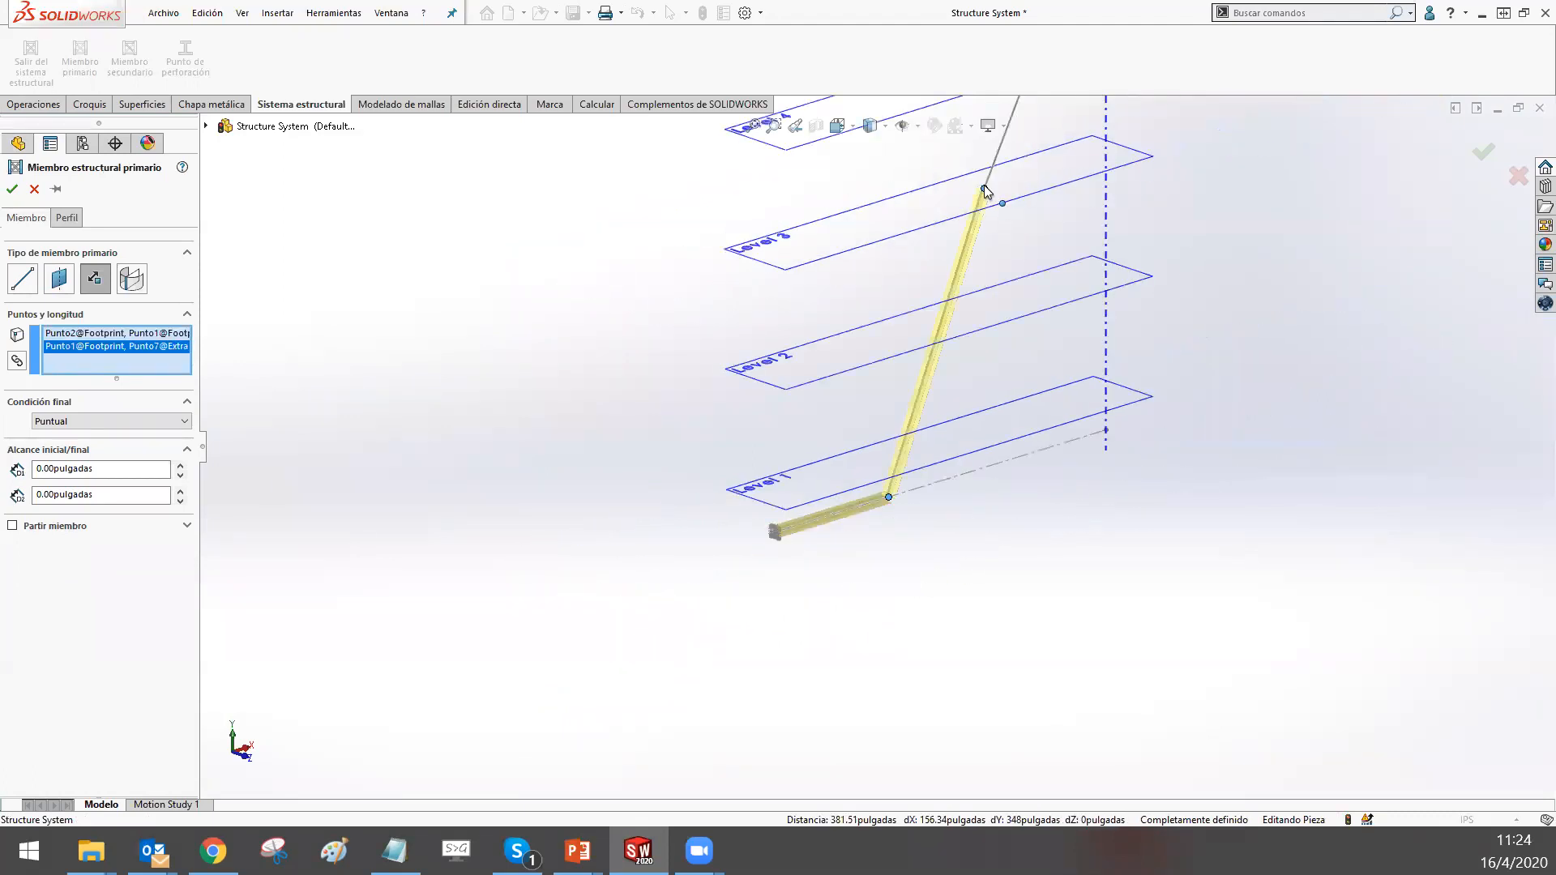
Change the end condition to Hasta el punto, using the Extra sketch point as the end point instead of a start point
{"action": "left_click", "coordinate": [166, 422]}
{"action": "left_click", "coordinate": [162, 457]}
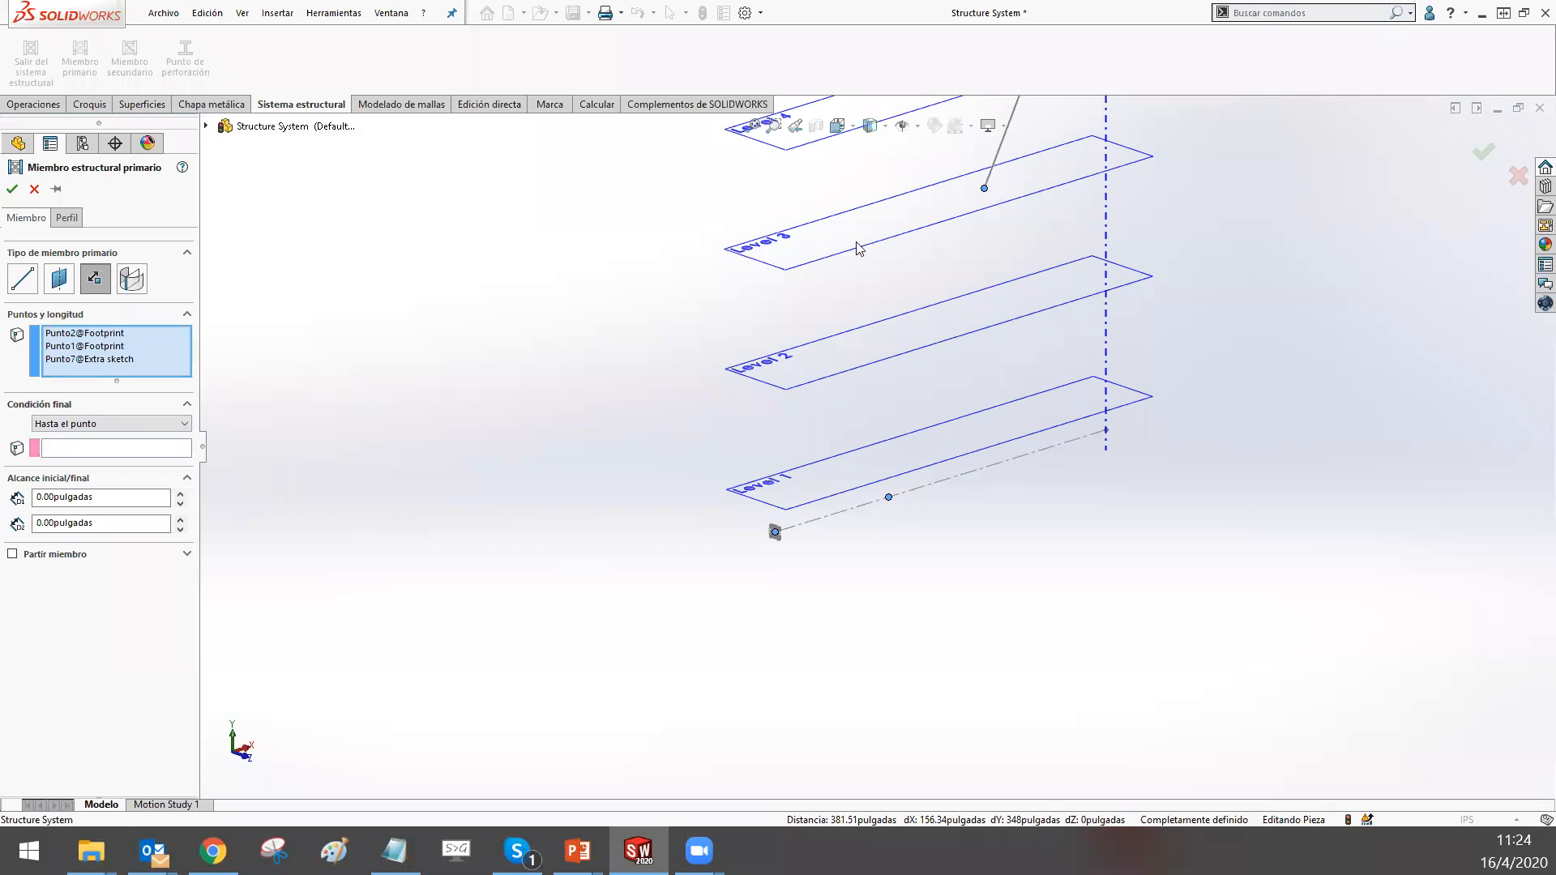
{"action": "left_click", "coordinate": [125, 360]}
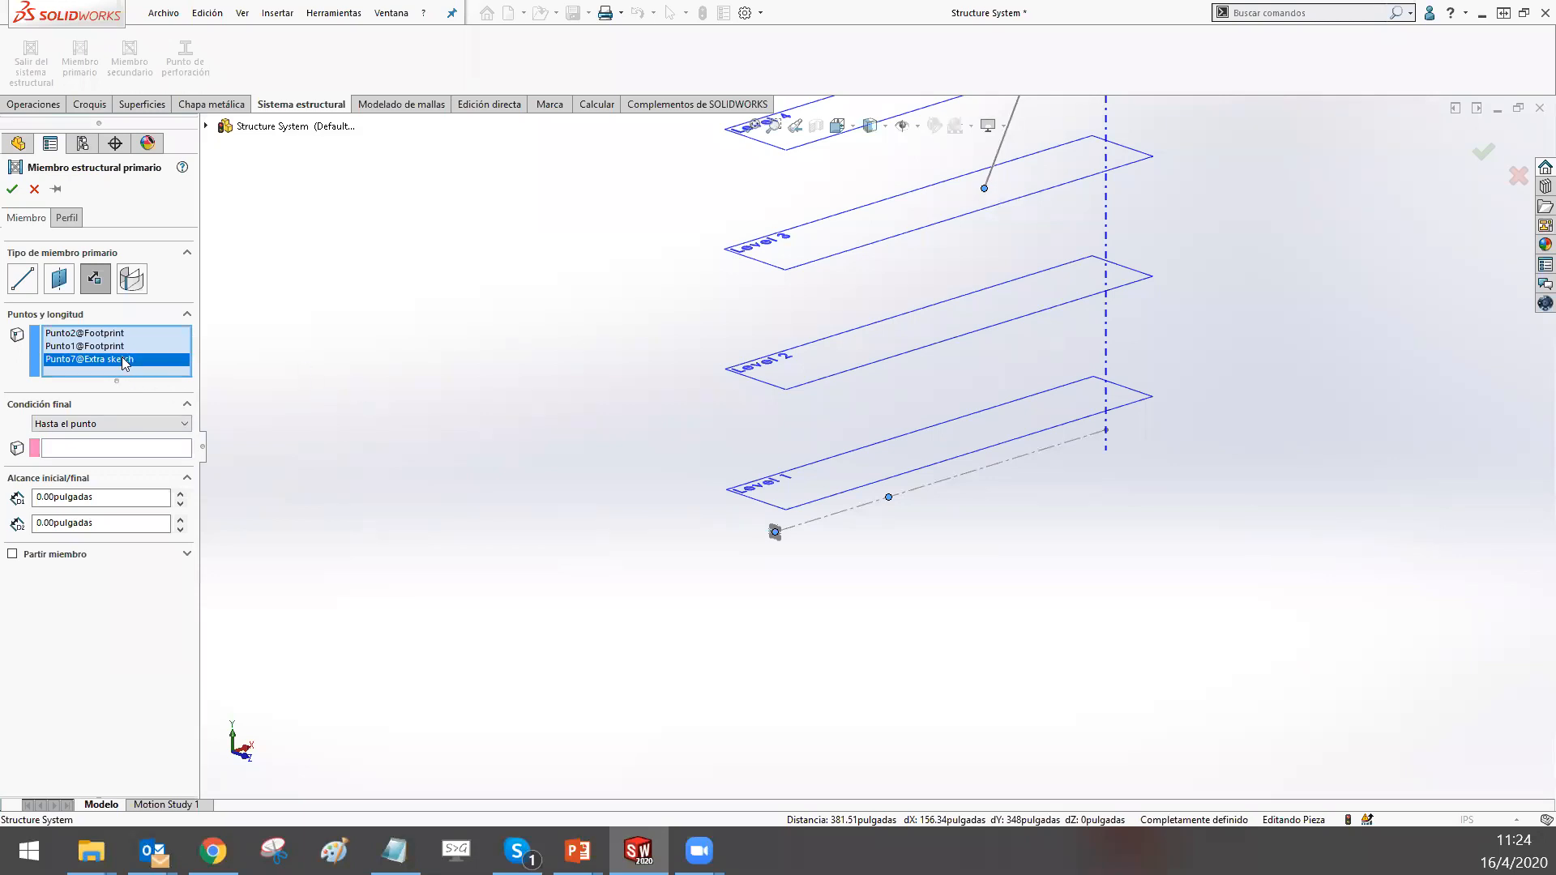
{"action": "key", "text": "Delete"}
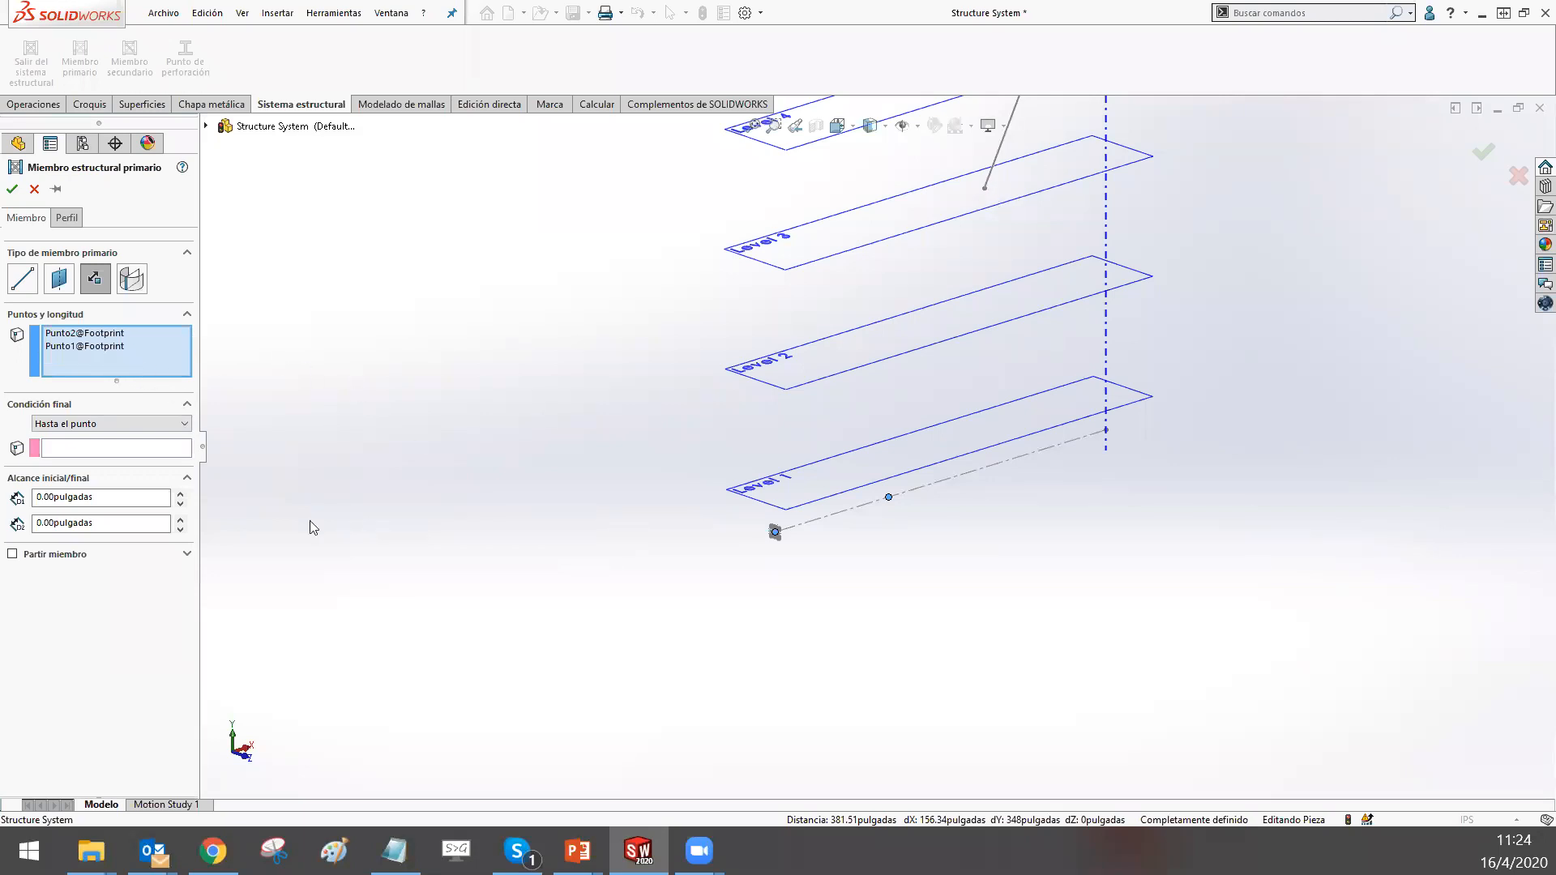
{"action": "left_click", "coordinate": [154, 448]}
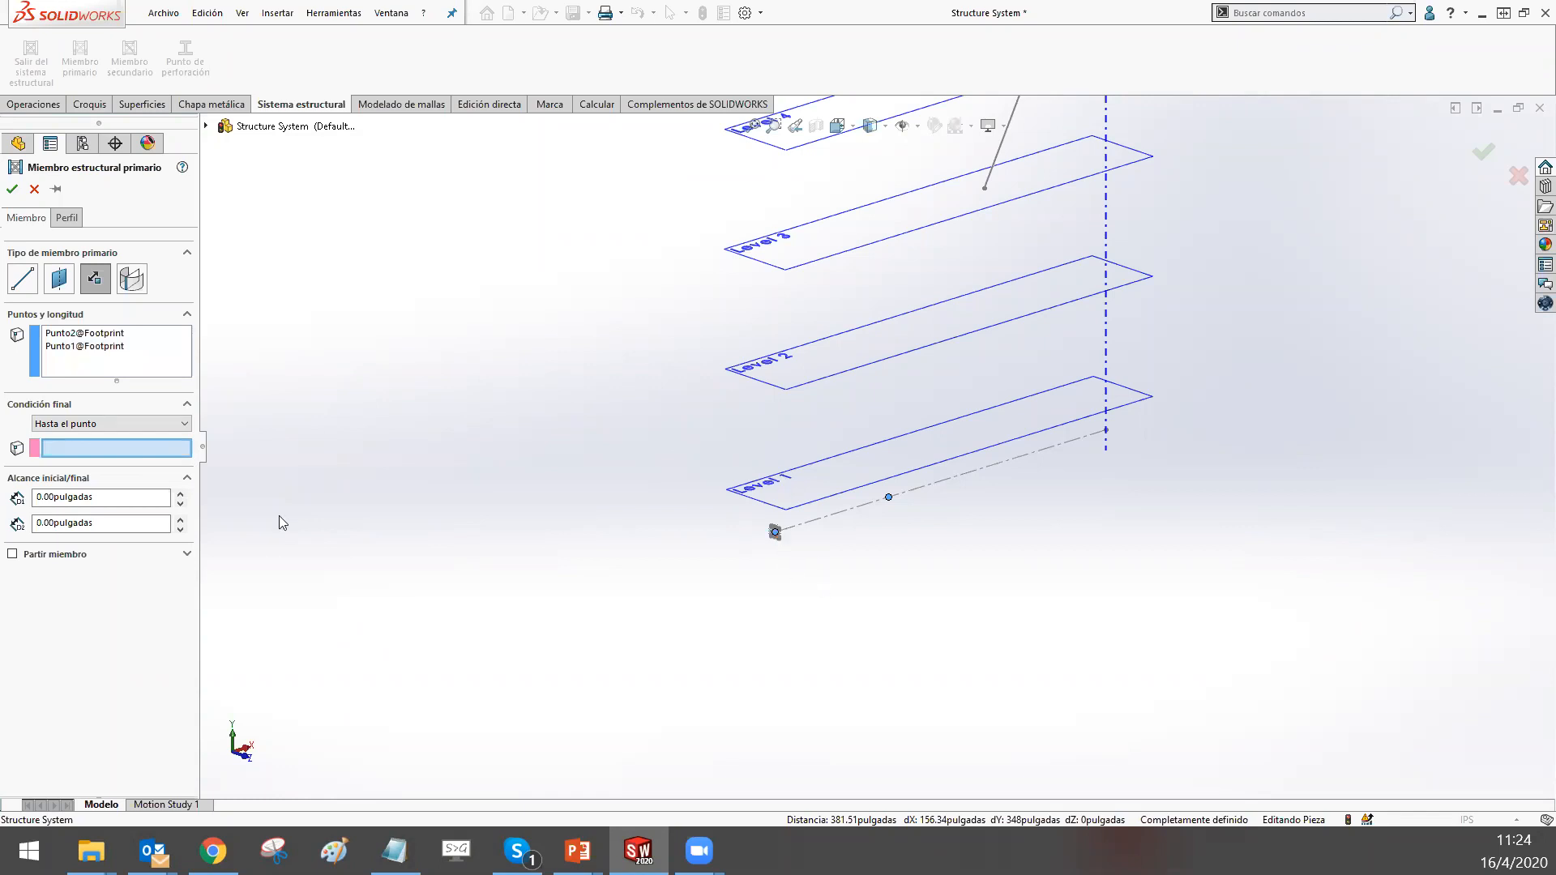
{"action": "left_click", "coordinate": [986, 189]}
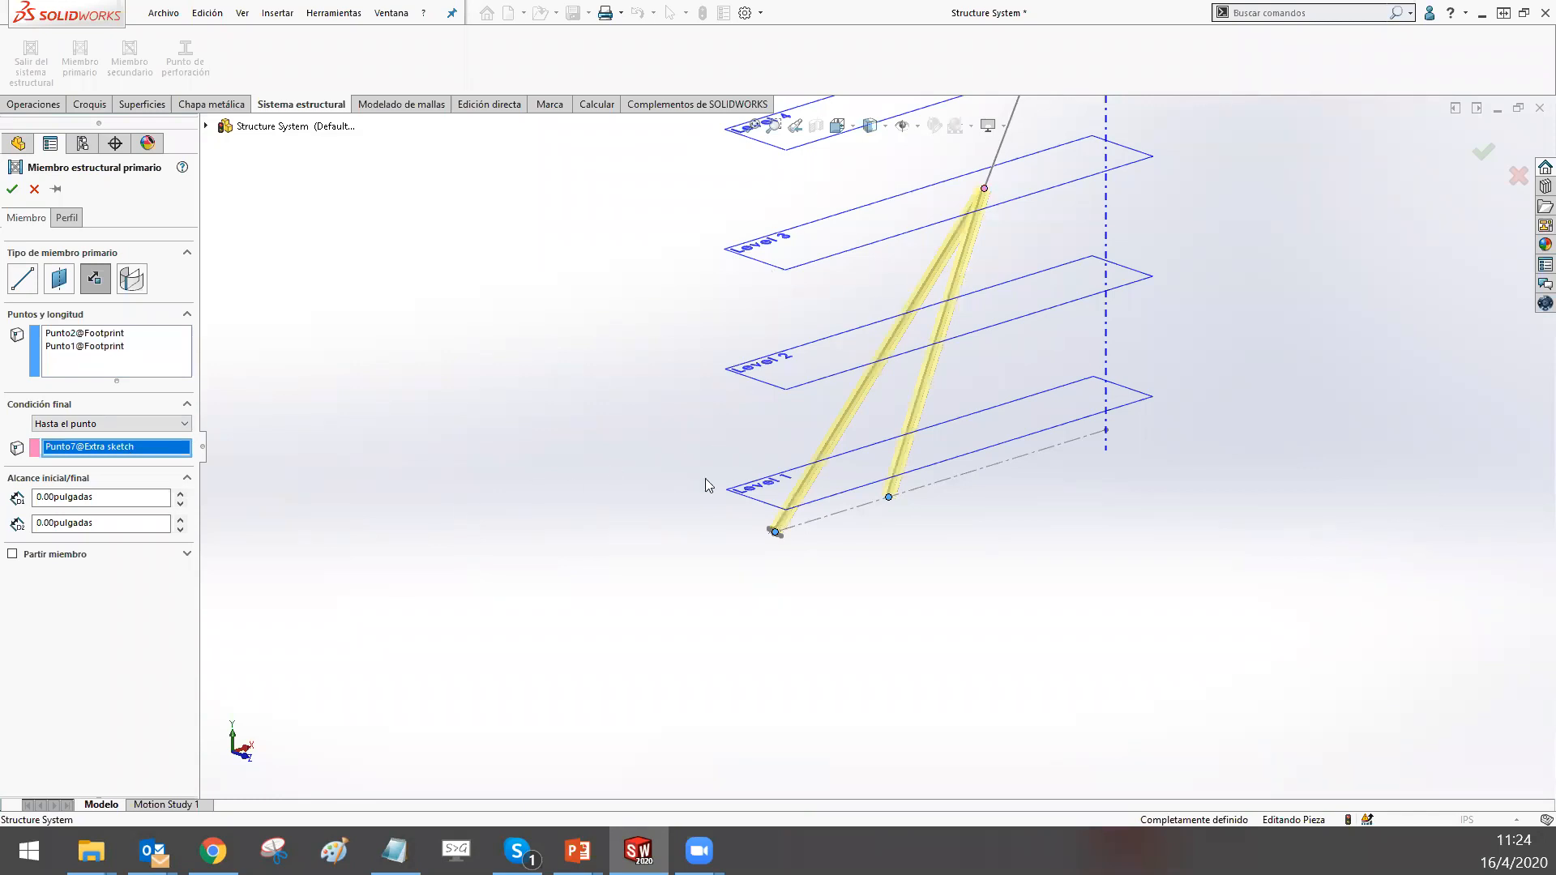
Set the end condition to Hasta el plano with the Level 4 plane and create the two vertical primary members
{"action": "left_click", "coordinate": [149, 426]}
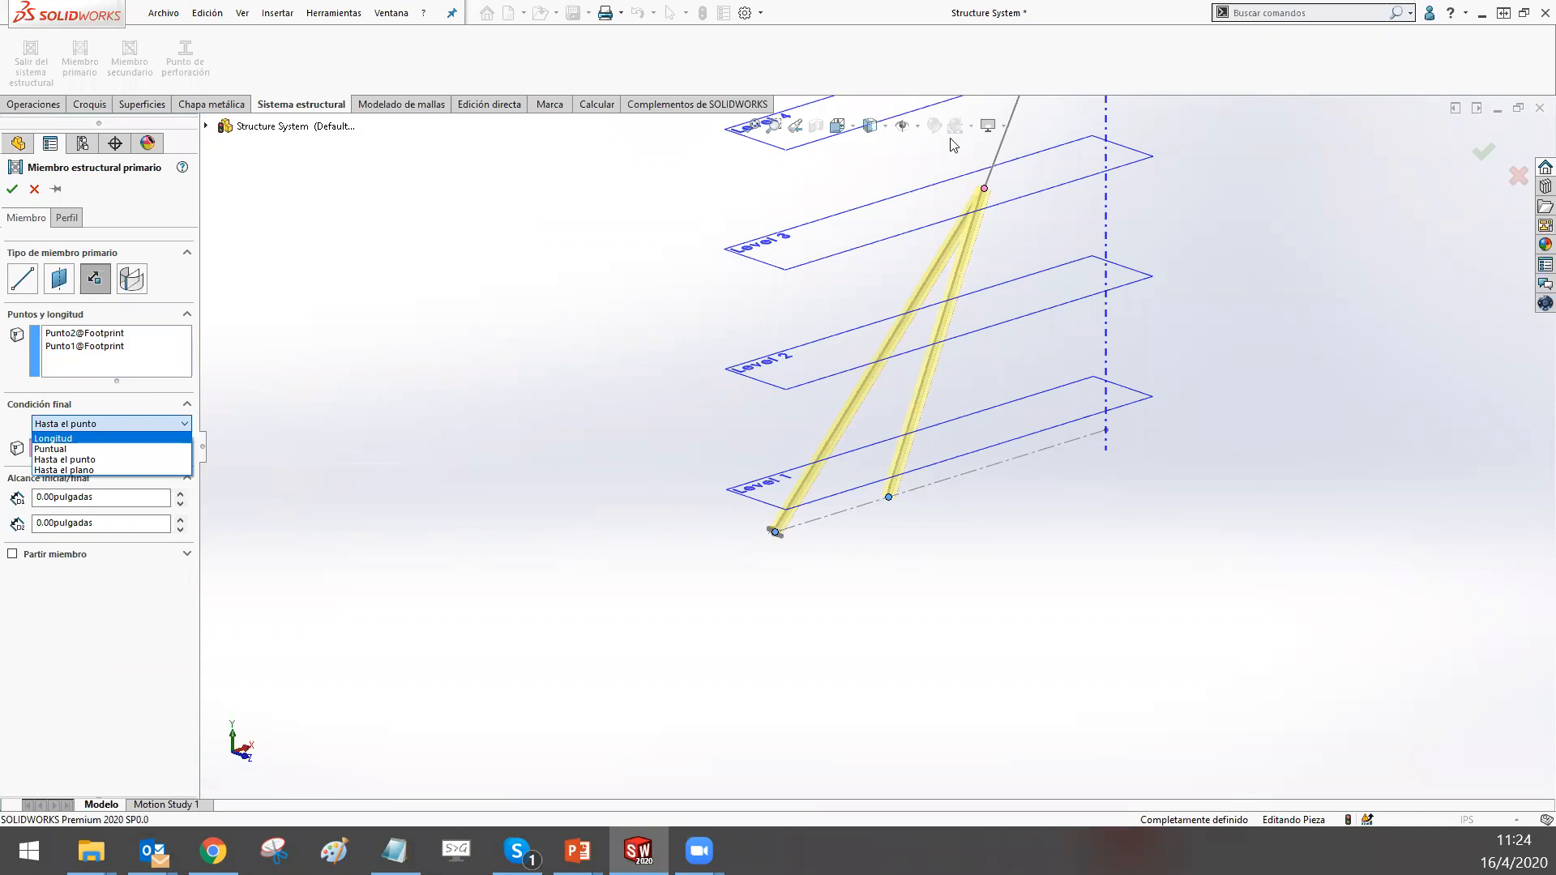
{"action": "scroll", "coordinate": [958, 258], "scroll_direction": "up", "scroll_amount": 4}
{"action": "scroll", "coordinate": [986, 231], "scroll_direction": "down", "scroll_amount": 5}
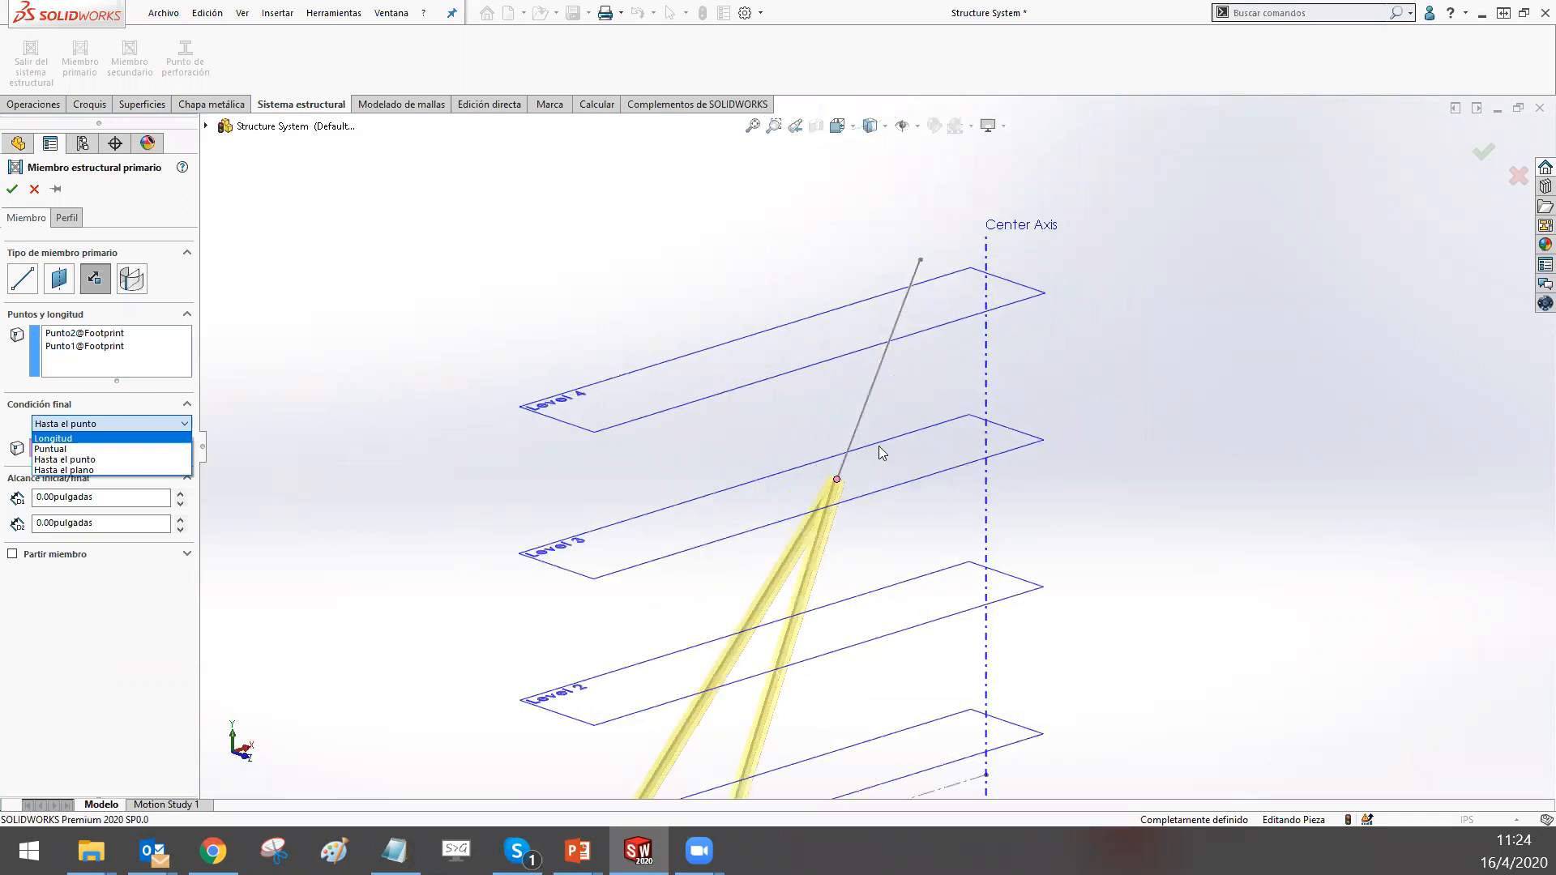
{"action": "left_click", "coordinate": [126, 471]}
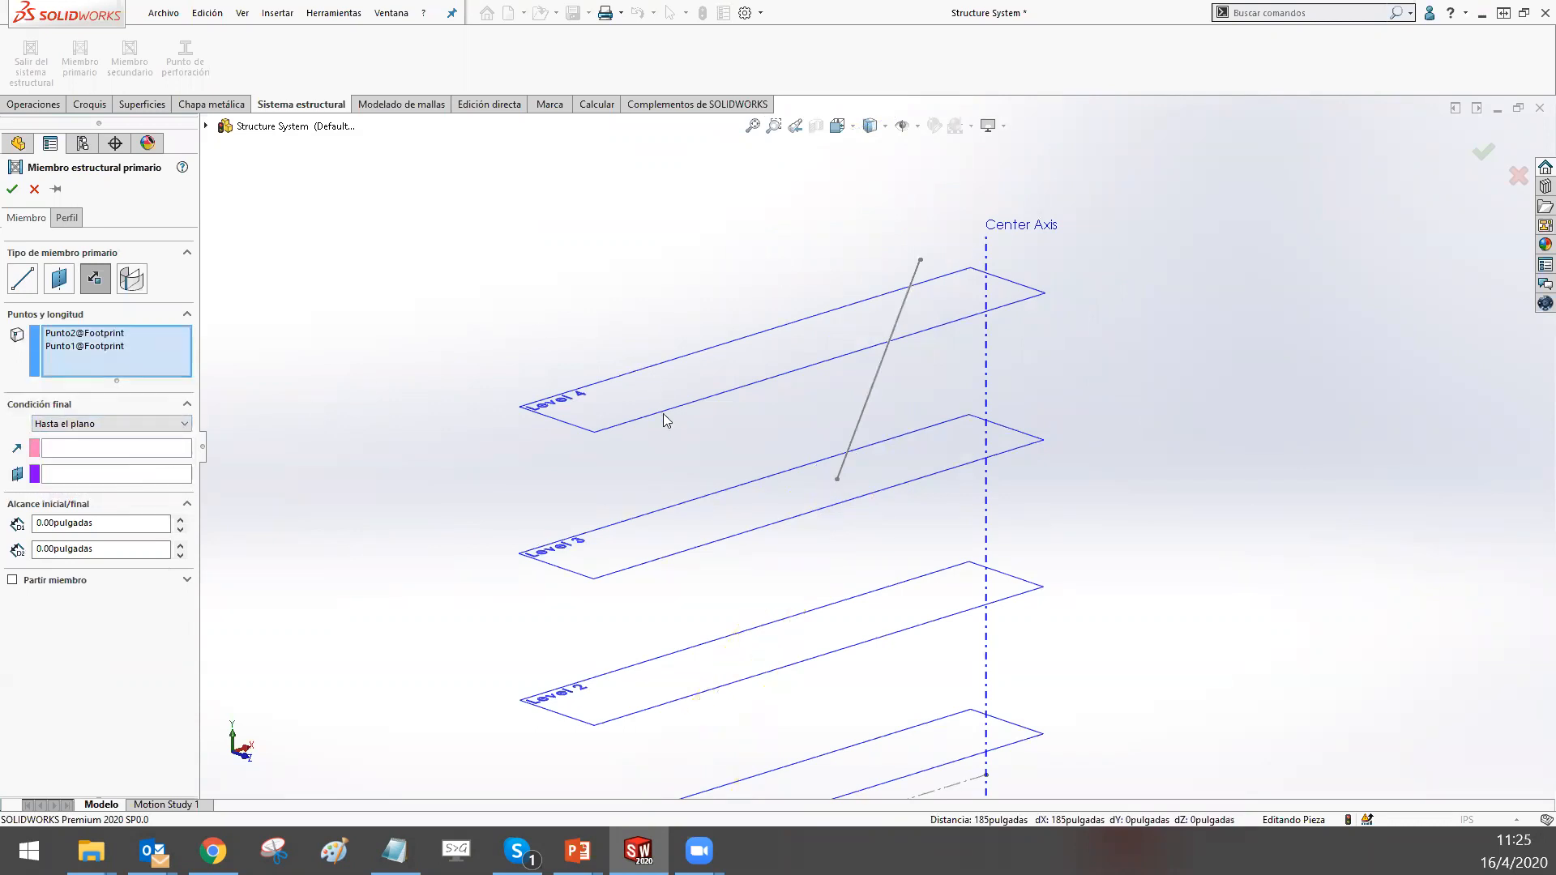
{"action": "scroll", "coordinate": [780, 518], "scroll_direction": "up", "scroll_amount": 4}
{"action": "scroll", "coordinate": [798, 653], "scroll_direction": "down", "scroll_amount": 4}
{"action": "scroll", "coordinate": [663, 626], "scroll_direction": "down", "scroll_amount": 5}
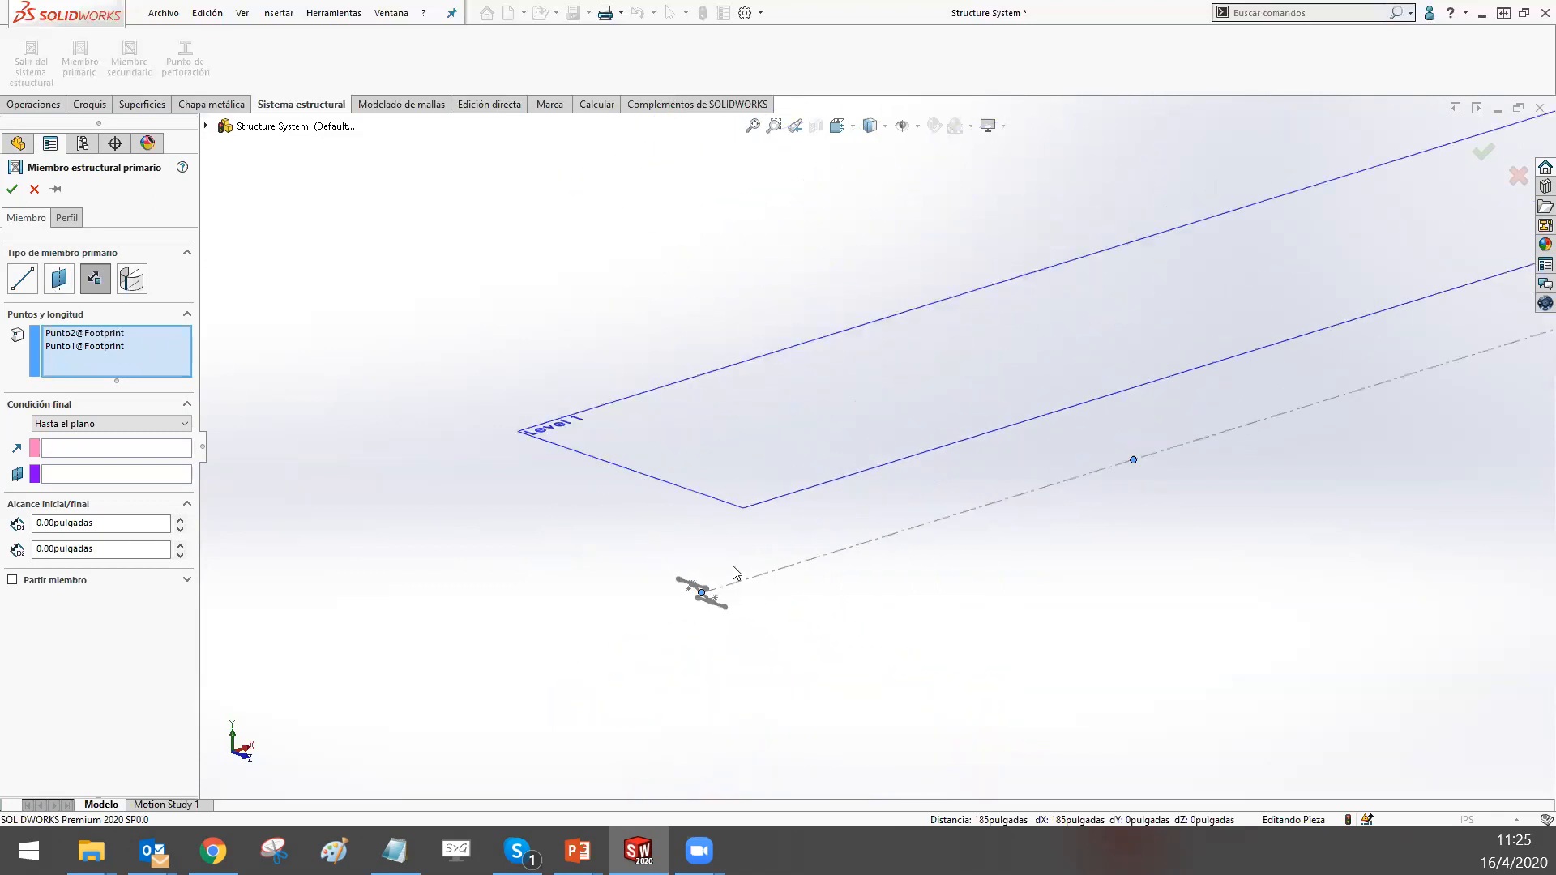
{"action": "scroll", "coordinate": [877, 446], "scroll_direction": "up", "scroll_amount": 4}
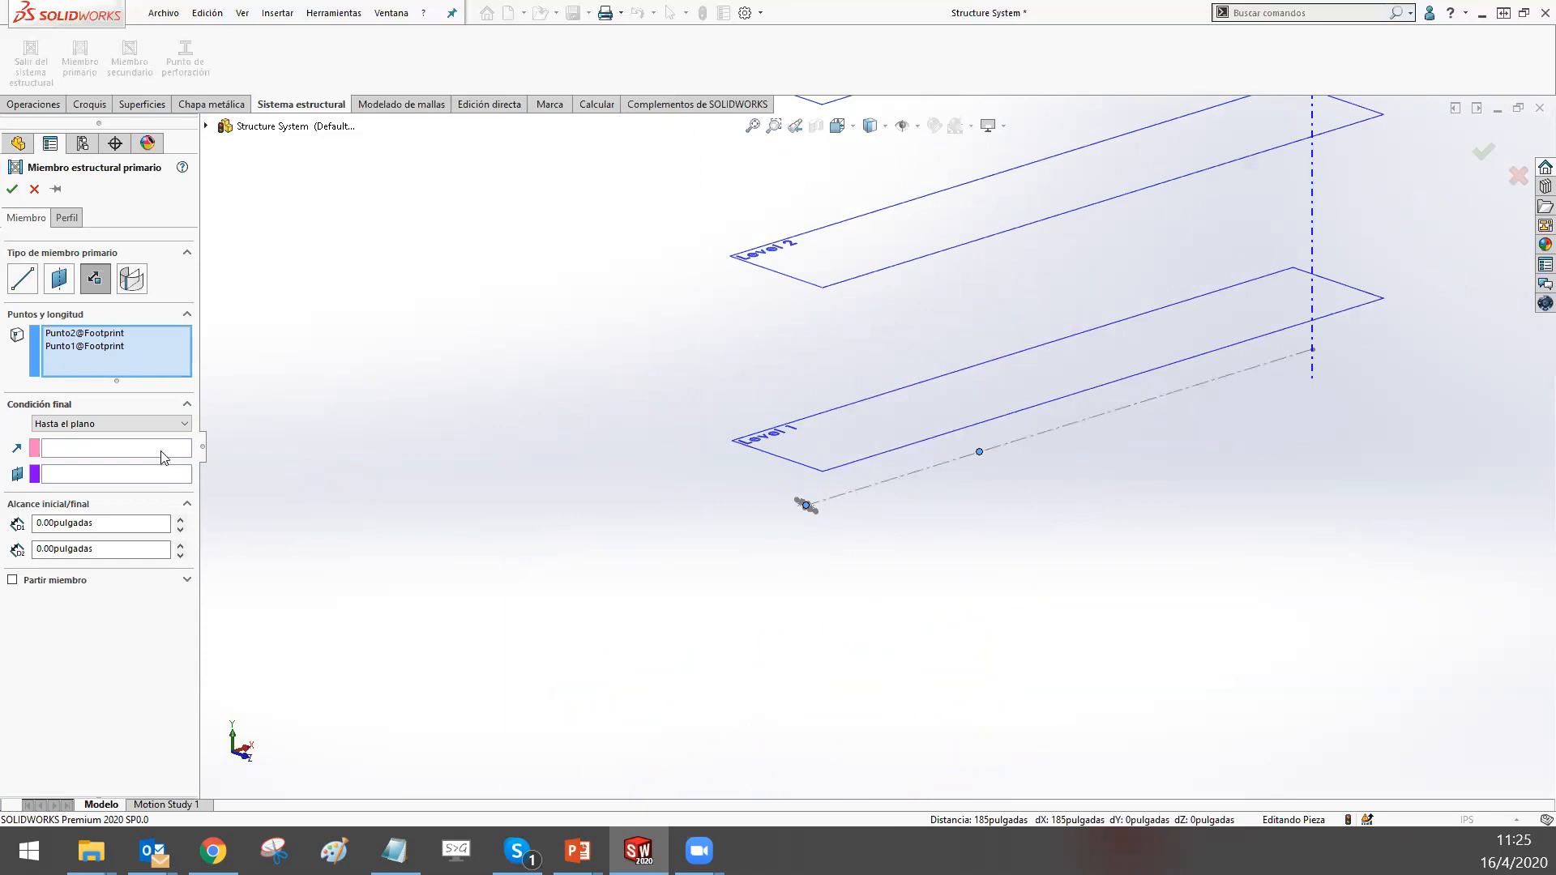
{"action": "left_click", "coordinate": [173, 478]}
{"action": "scroll", "coordinate": [823, 254], "scroll_direction": "up", "scroll_amount": 4}
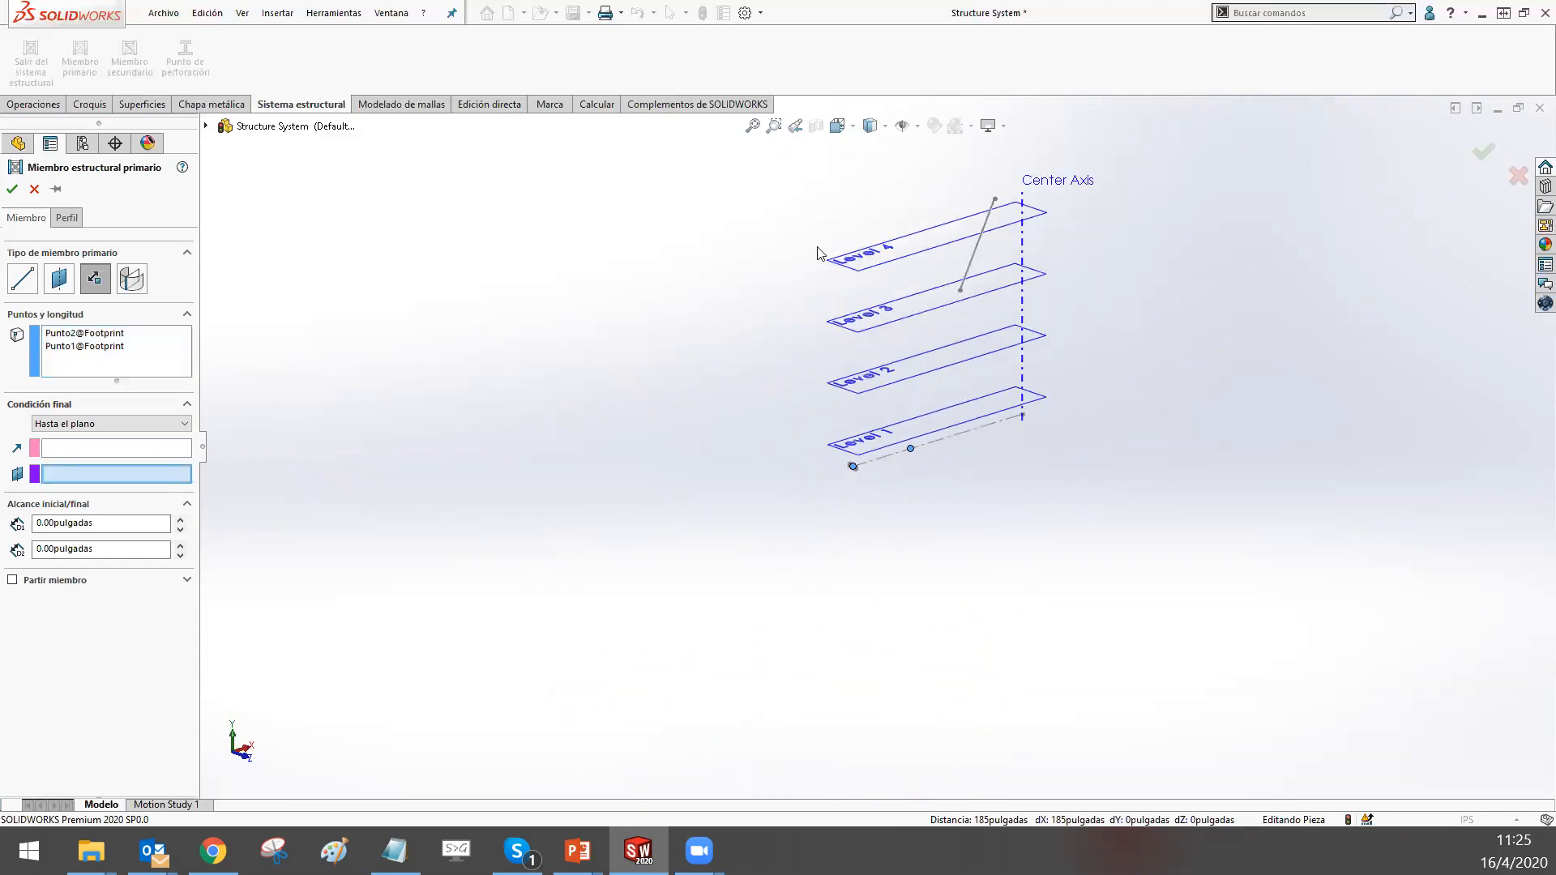
{"action": "left_click", "coordinate": [898, 258]}
{"action": "scroll", "coordinate": [882, 351], "scroll_direction": "down", "scroll_amount": 5}
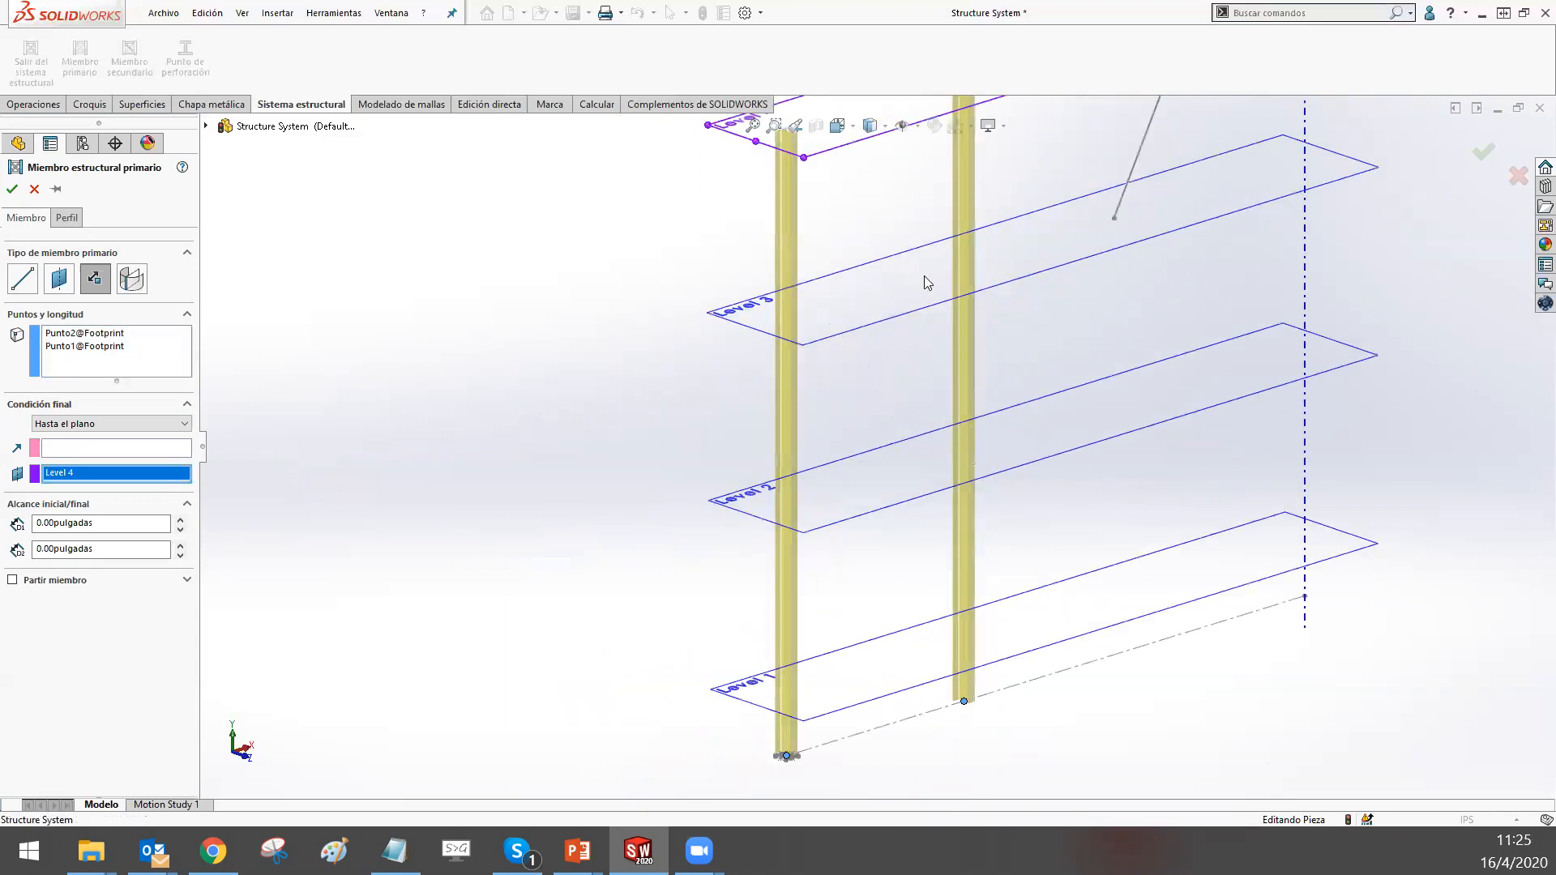
{"action": "left_click", "coordinate": [11, 189]}
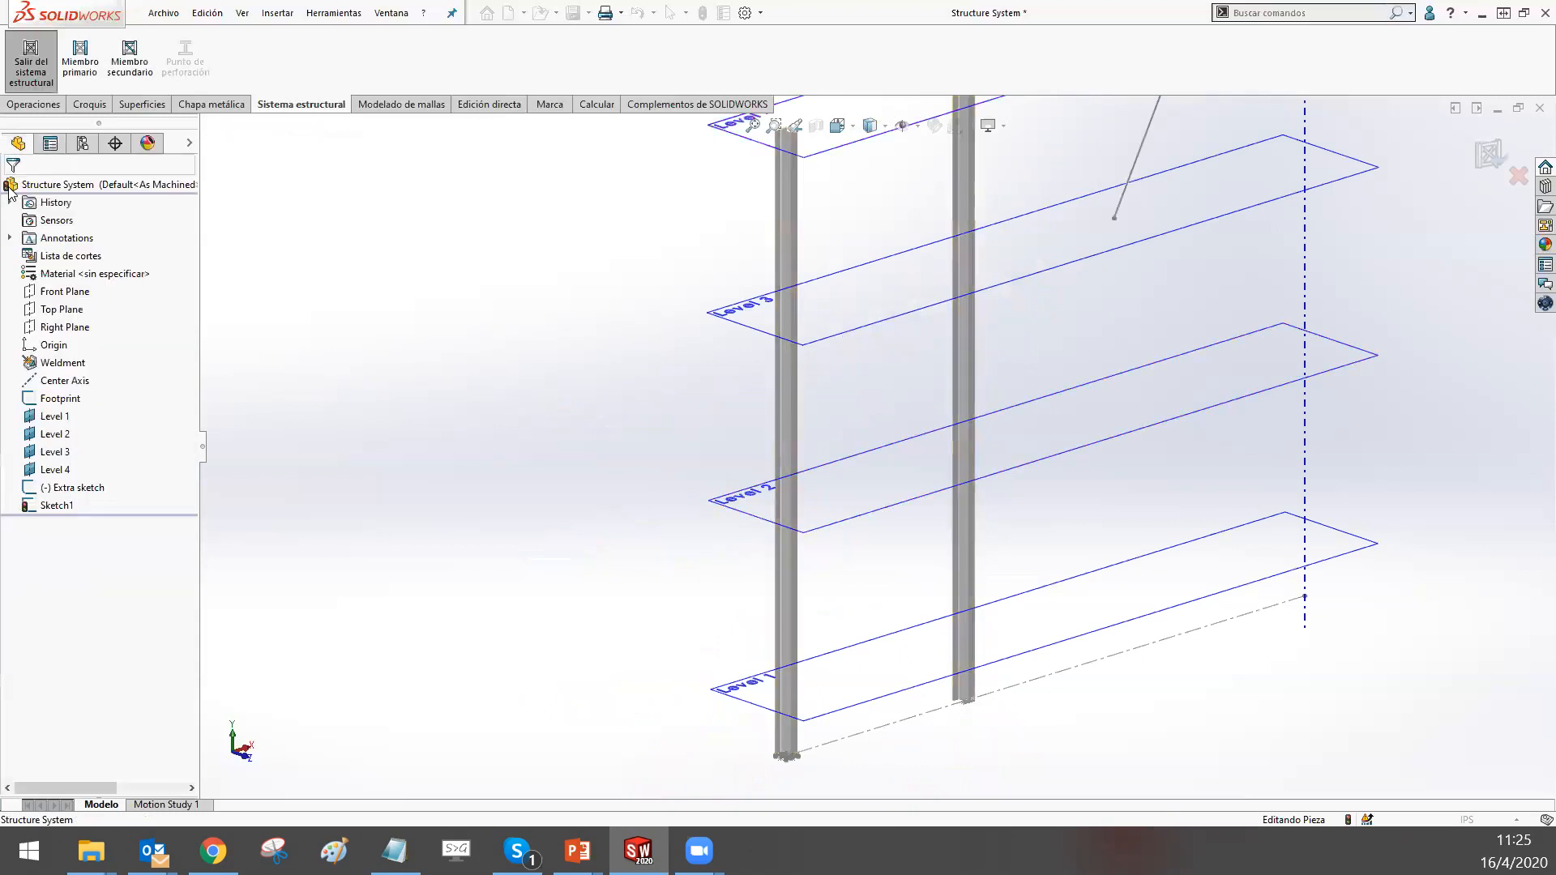
Begin a support plane secondary member and select the two vertical columns as its member pair
{"action": "scroll", "coordinate": [997, 325], "scroll_direction": "up", "scroll_amount": 4}
{"action": "scroll", "coordinate": [927, 349], "scroll_direction": "down", "scroll_amount": 5}
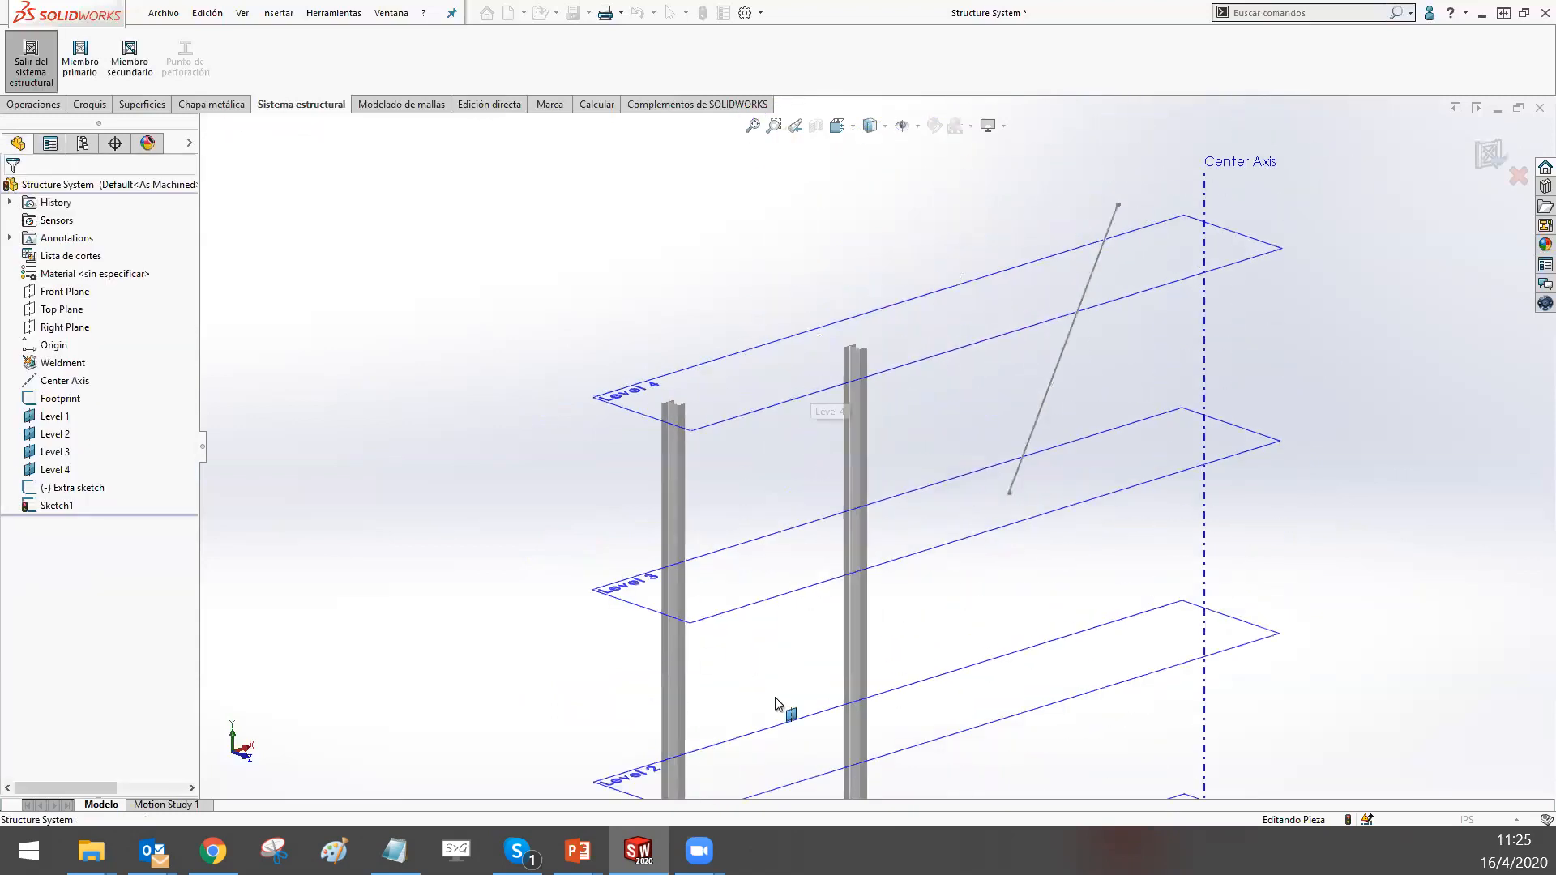
{"action": "scroll", "coordinate": [1053, 649], "scroll_direction": "up", "scroll_amount": 5}
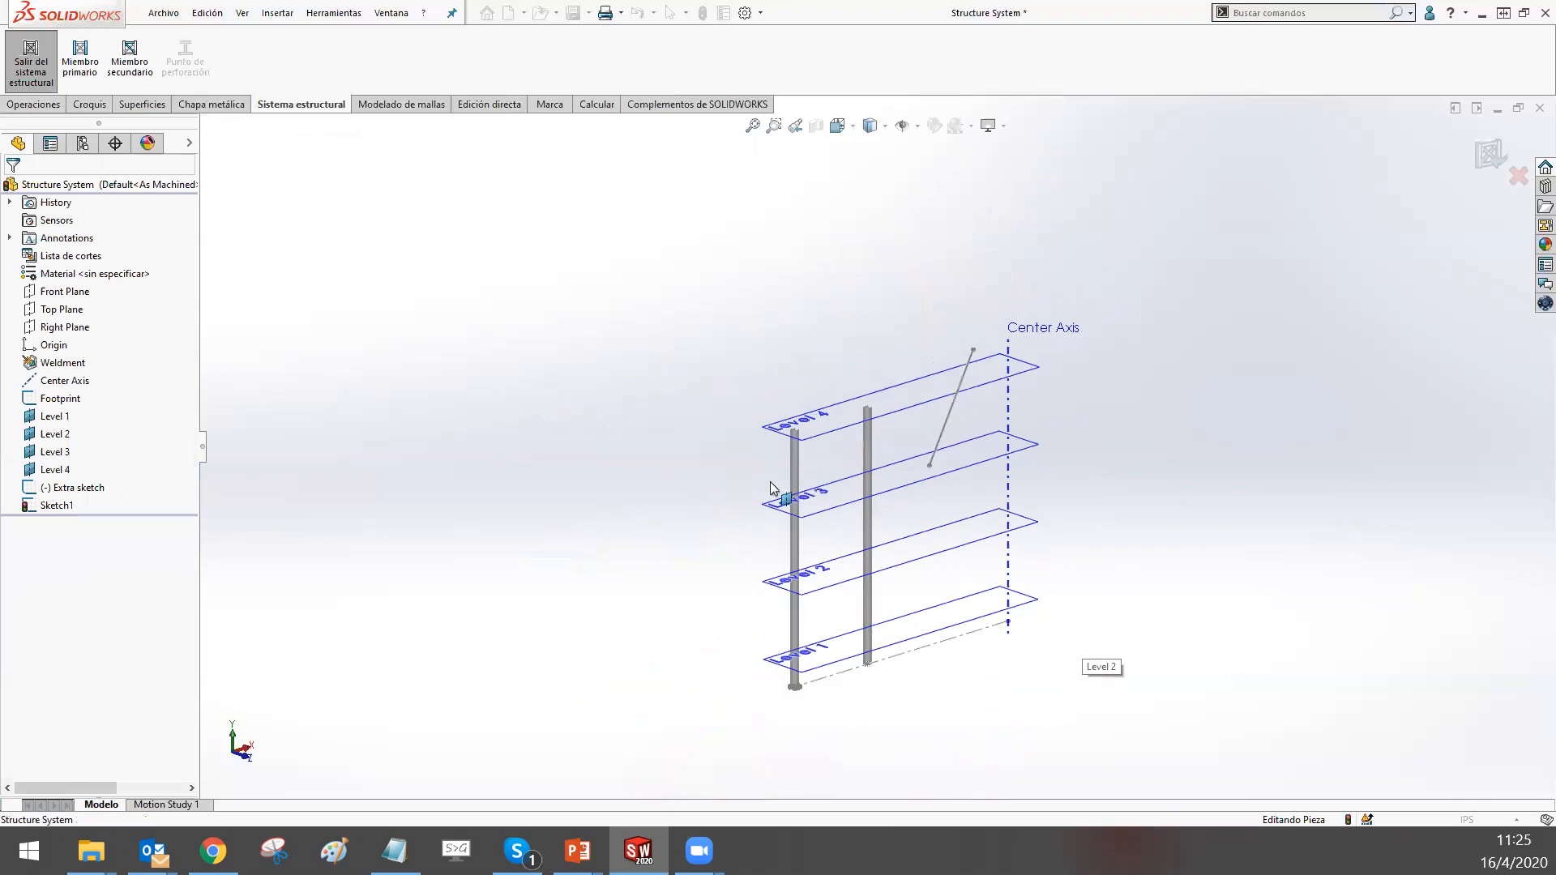
{"action": "scroll", "coordinate": [858, 594], "scroll_direction": "down", "scroll_amount": 4}
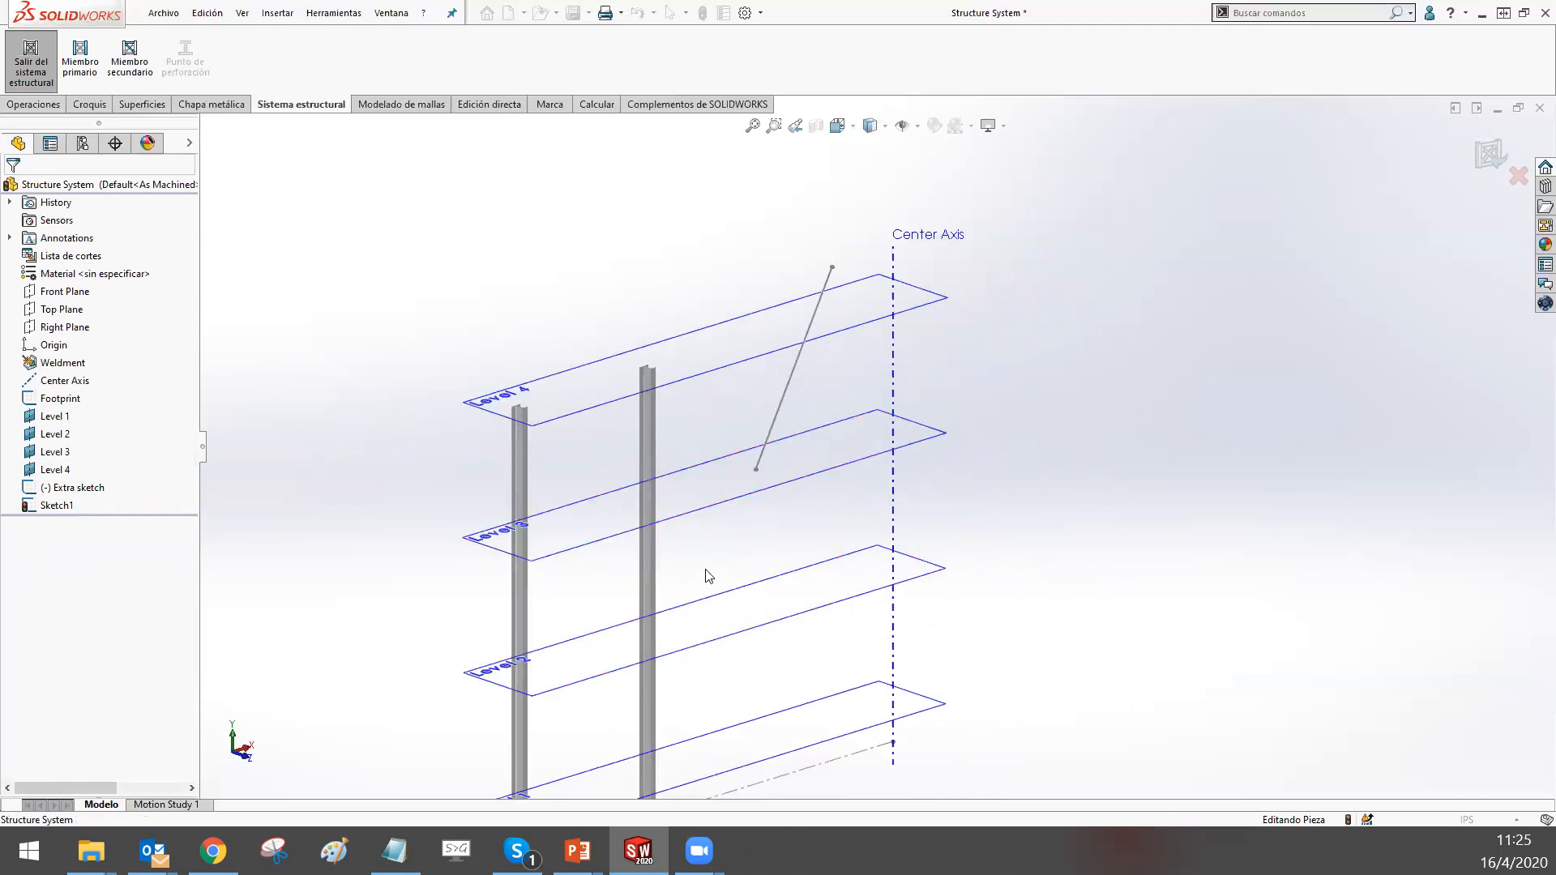
{"action": "scroll", "coordinate": [705, 576], "scroll_direction": "up", "scroll_amount": 3}
{"action": "scroll", "coordinate": [704, 447], "scroll_direction": "down", "scroll_amount": 5}
{"action": "left_click", "coordinate": [132, 65]}
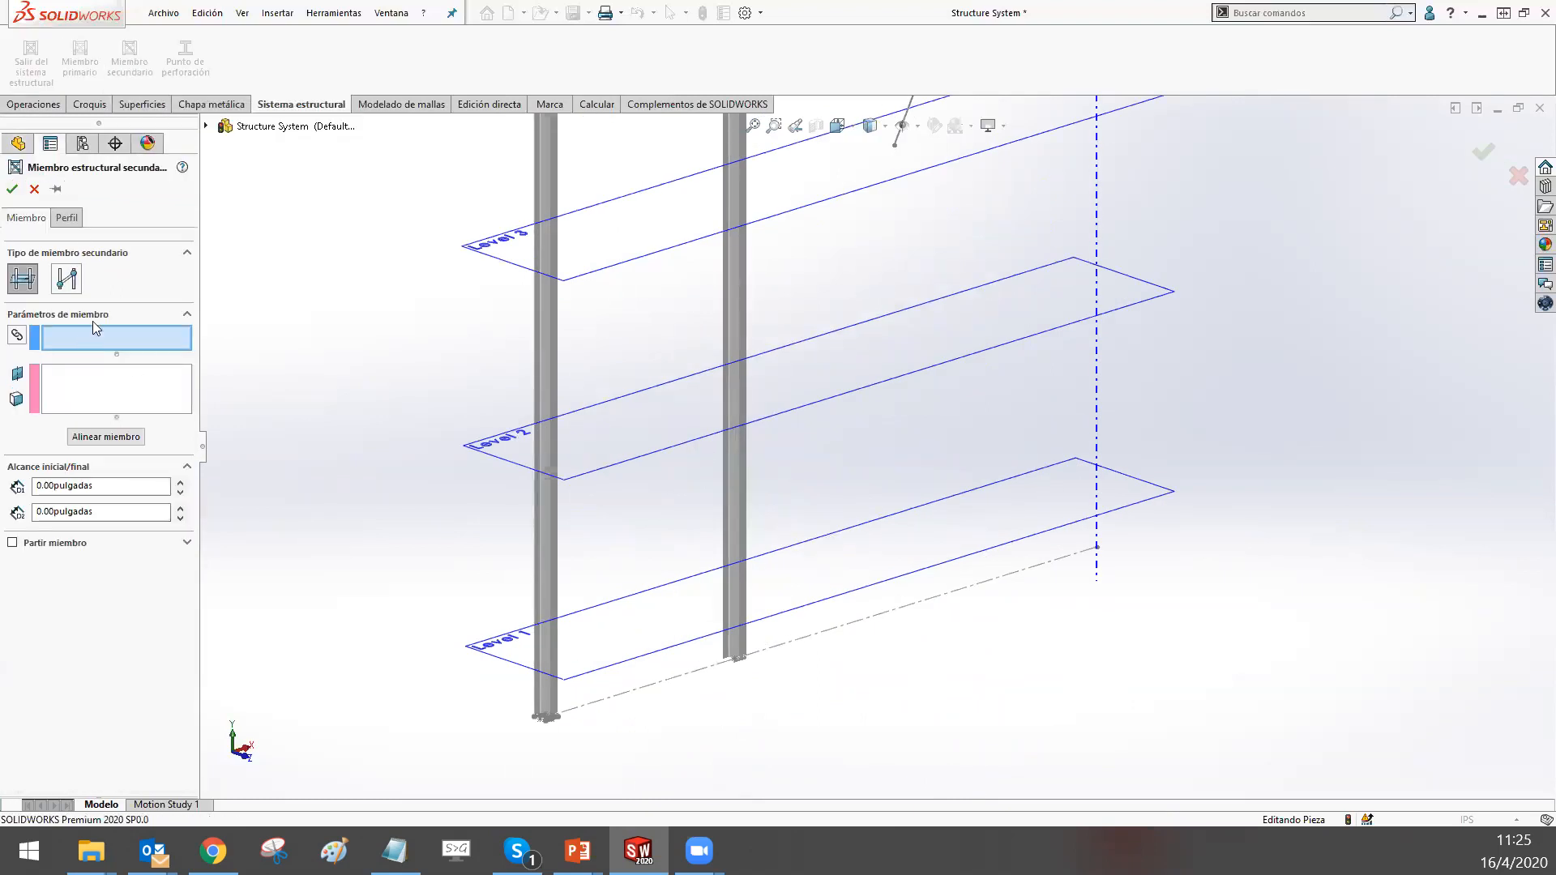
{"action": "left_click", "coordinate": [543, 361]}
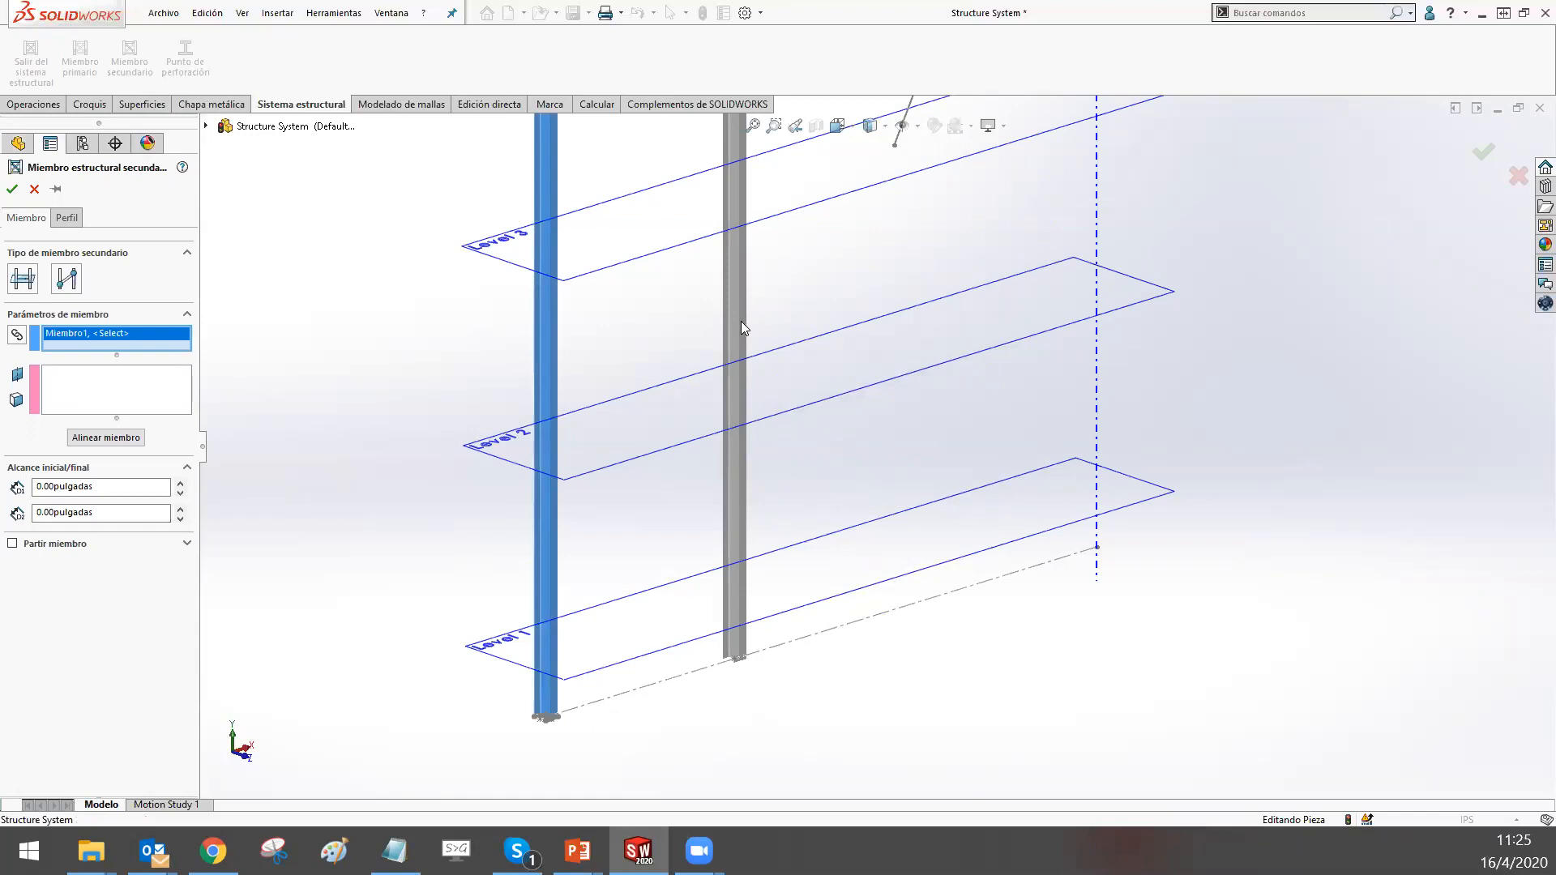
{"action": "left_click", "coordinate": [740, 322]}
Use Level 1, Level 2, Level 3 and Level 4 as support planes and create the secondary members between the columns
{"action": "left_click", "coordinate": [638, 663]}
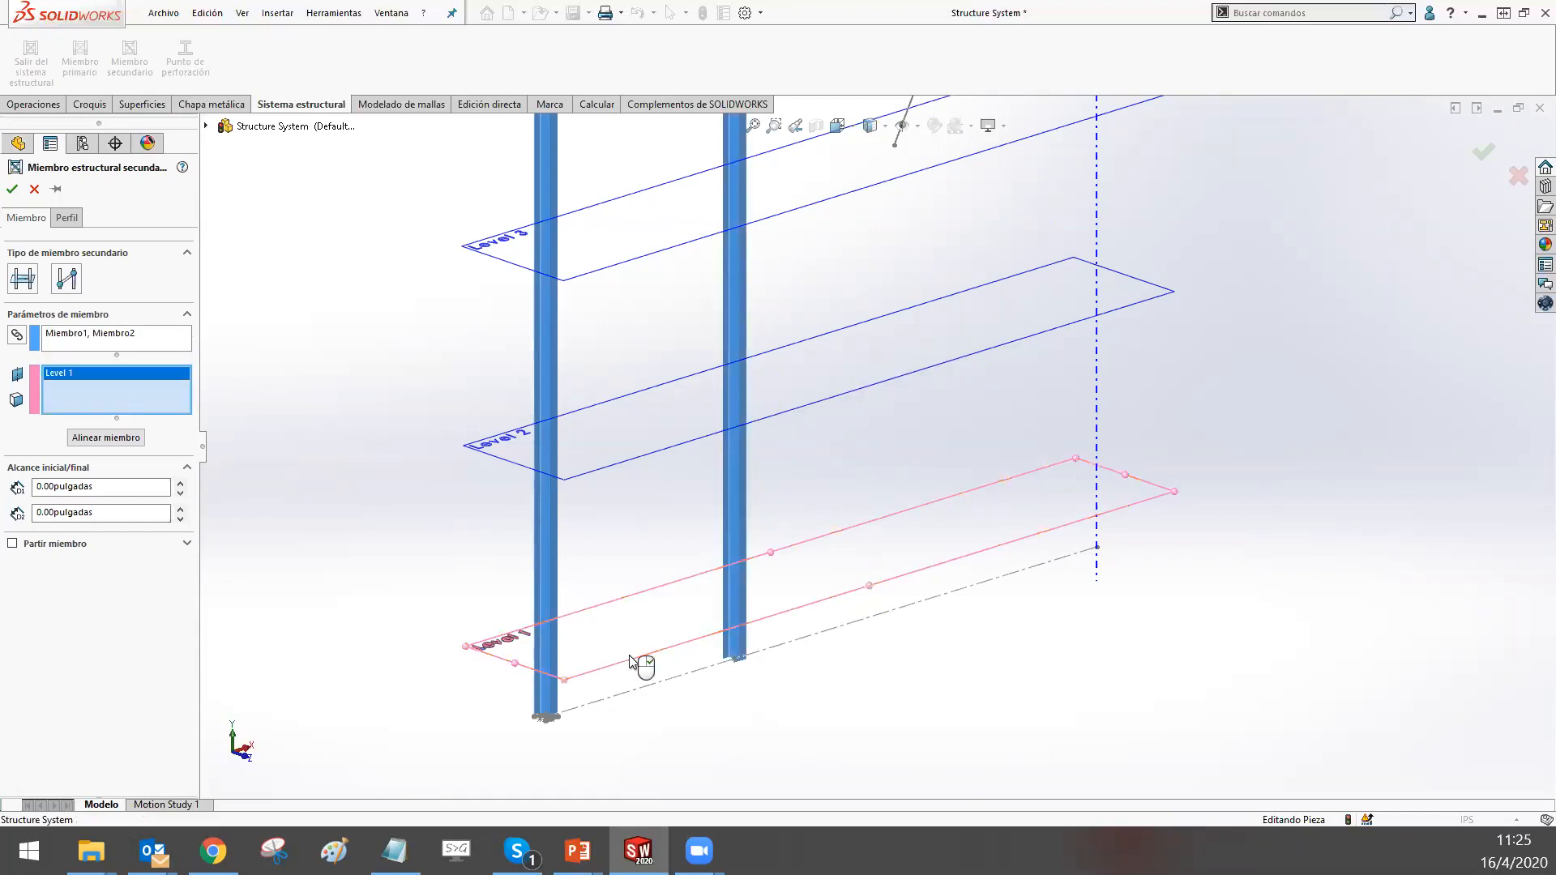
{"action": "left_click", "coordinate": [647, 448]}
{"action": "left_click", "coordinate": [646, 241]}
{"action": "key", "text": "f"}
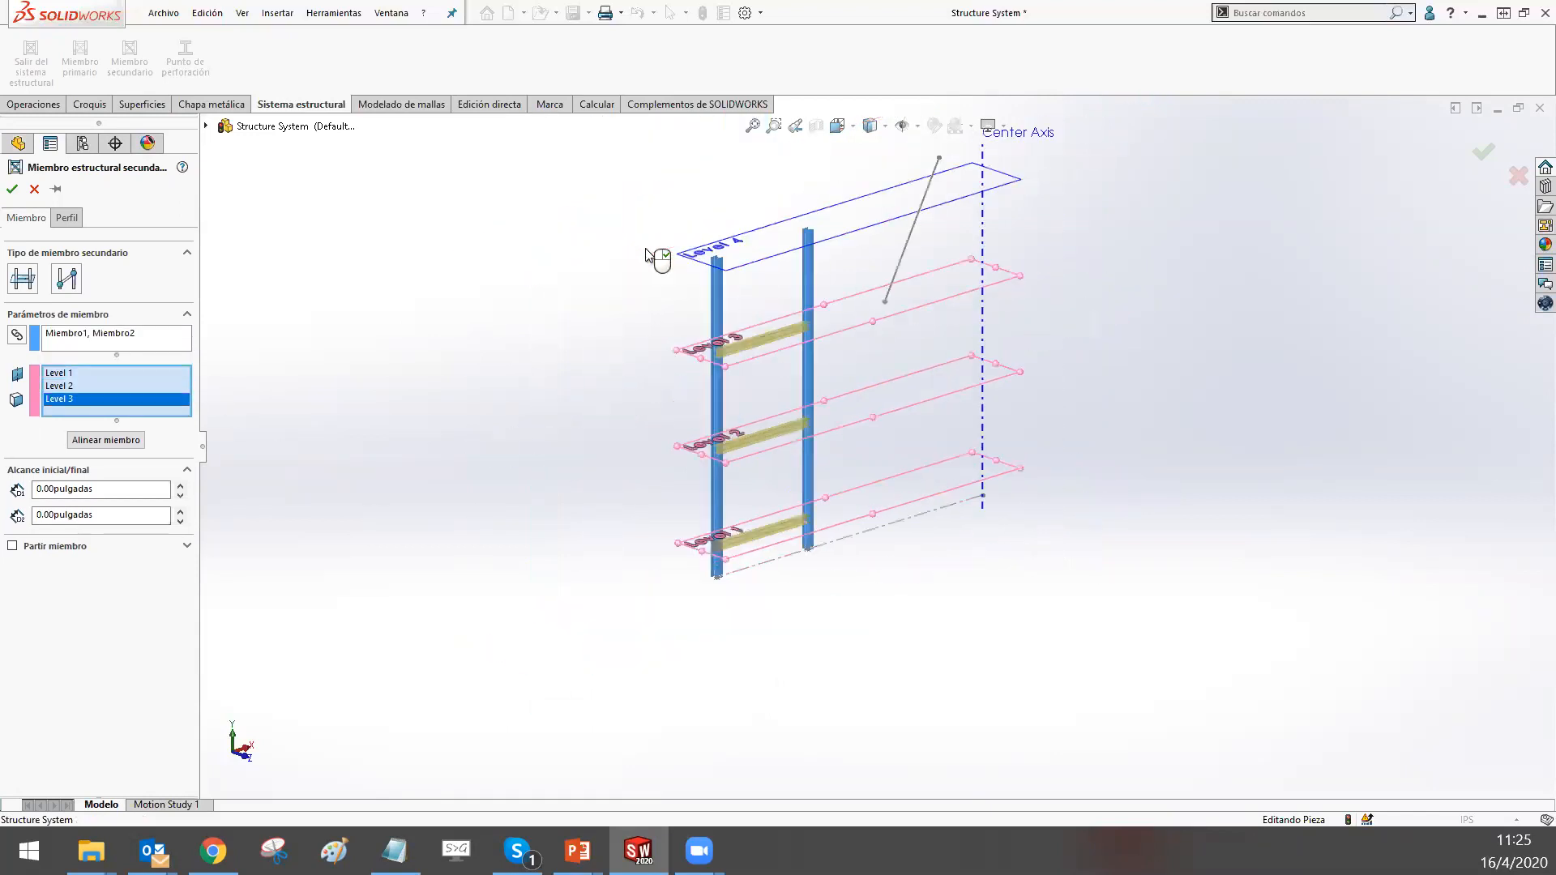
{"action": "left_click", "coordinate": [763, 255]}
{"action": "scroll", "coordinate": [774, 259], "scroll_direction": "down", "scroll_amount": 10}
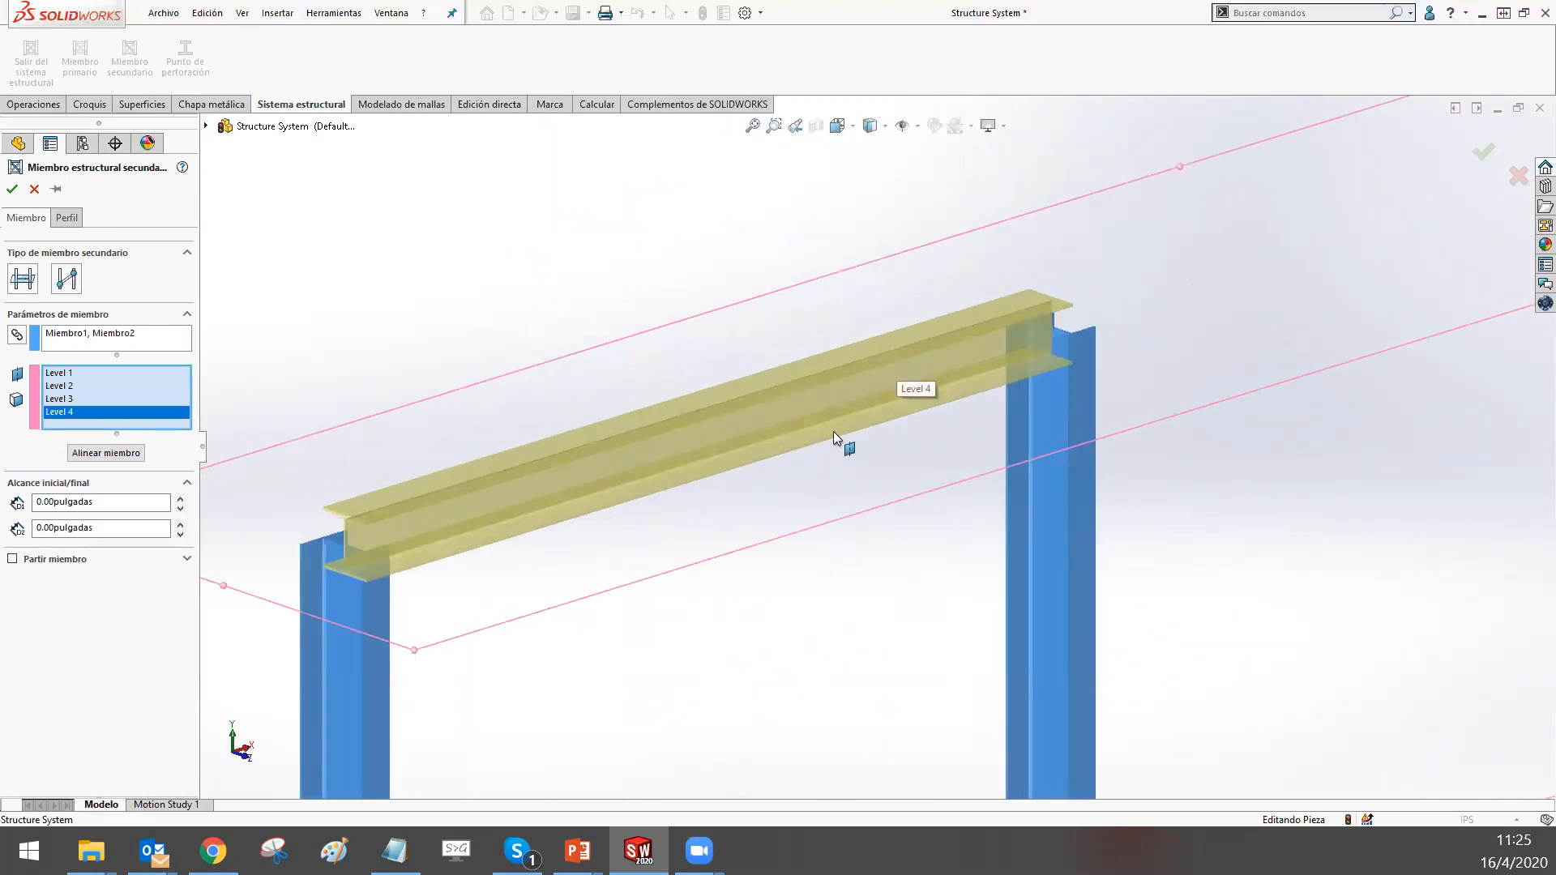
{"action": "scroll", "coordinate": [835, 458], "scroll_direction": "up", "scroll_amount": 3}
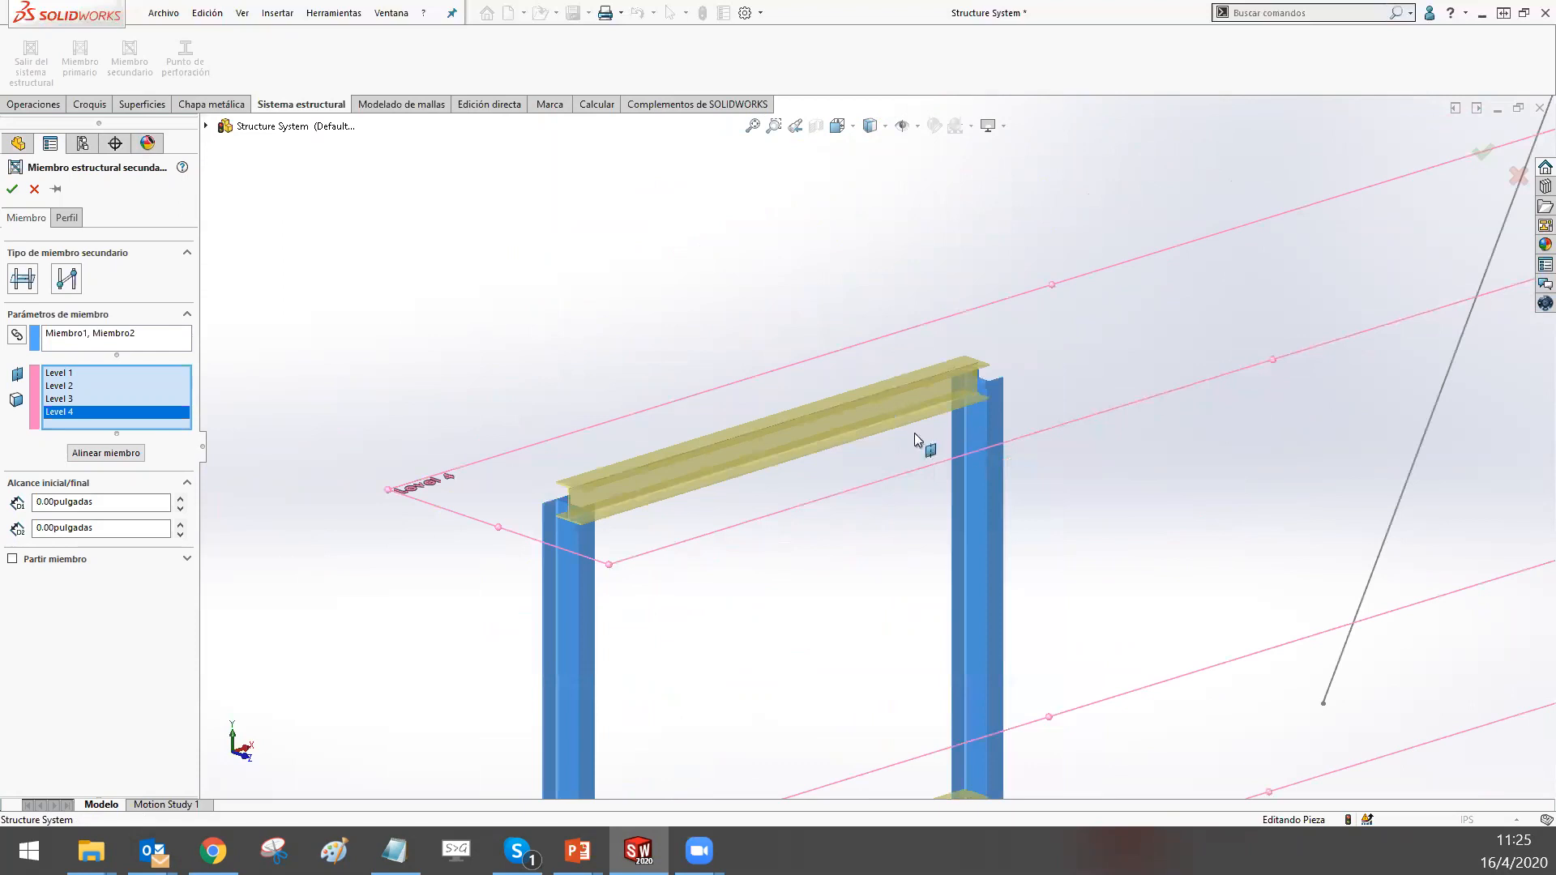
{"action": "scroll", "coordinate": [746, 642], "scroll_direction": "up", "scroll_amount": 5}
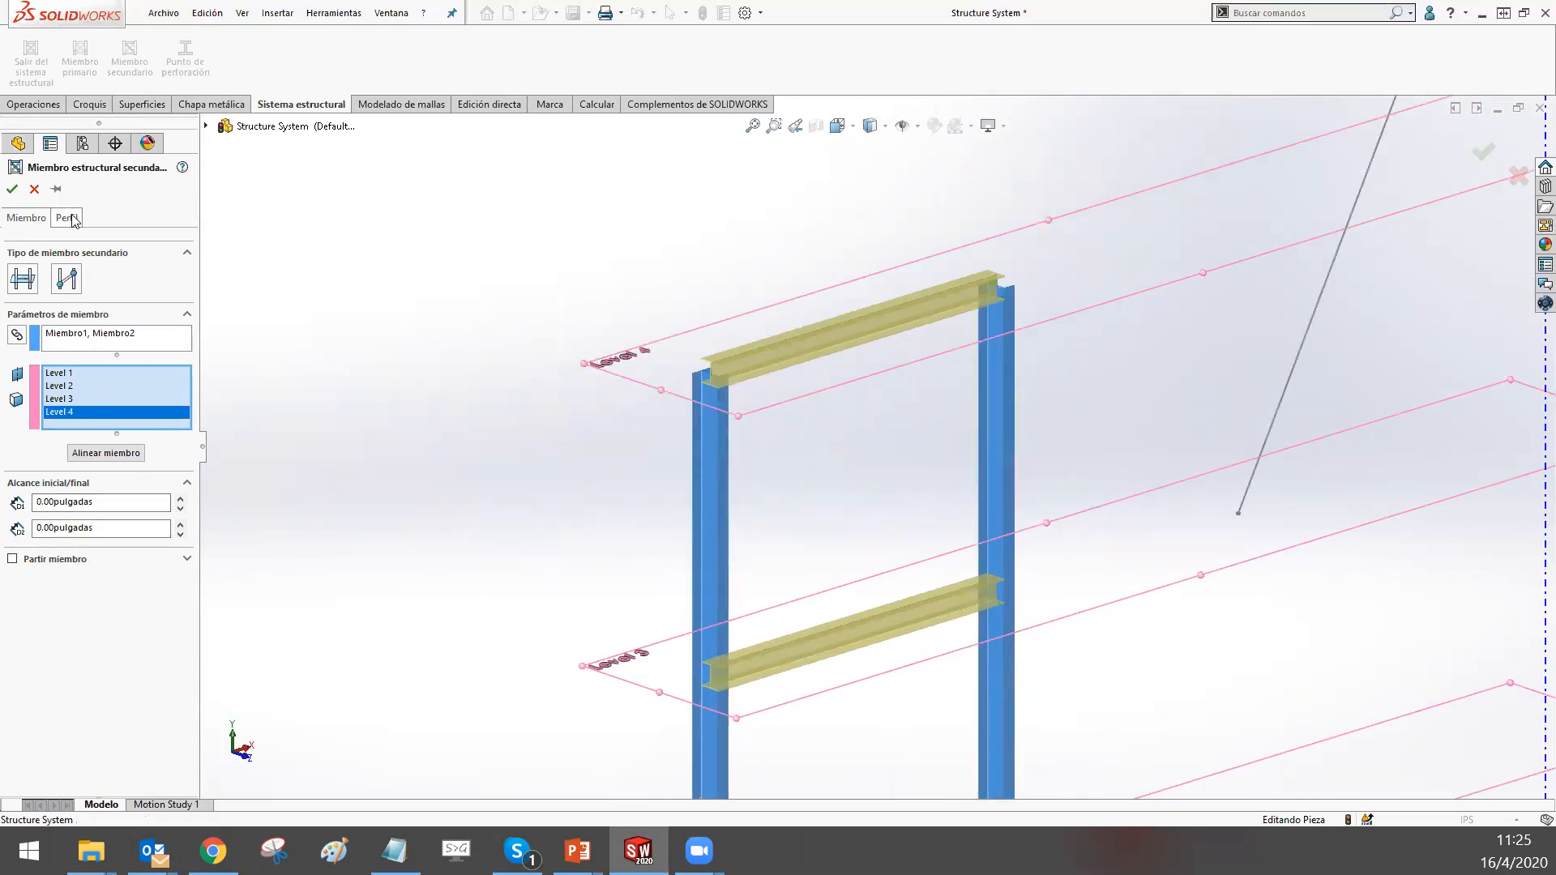
{"action": "left_click", "coordinate": [12, 189]}
{"action": "scroll", "coordinate": [827, 447], "scroll_direction": "up", "scroll_amount": 5}
{"action": "scroll", "coordinate": [892, 650], "scroll_direction": "down", "scroll_amount": 2}
{"action": "scroll", "coordinate": [891, 651], "scroll_direction": "down", "scroll_amount": 2}
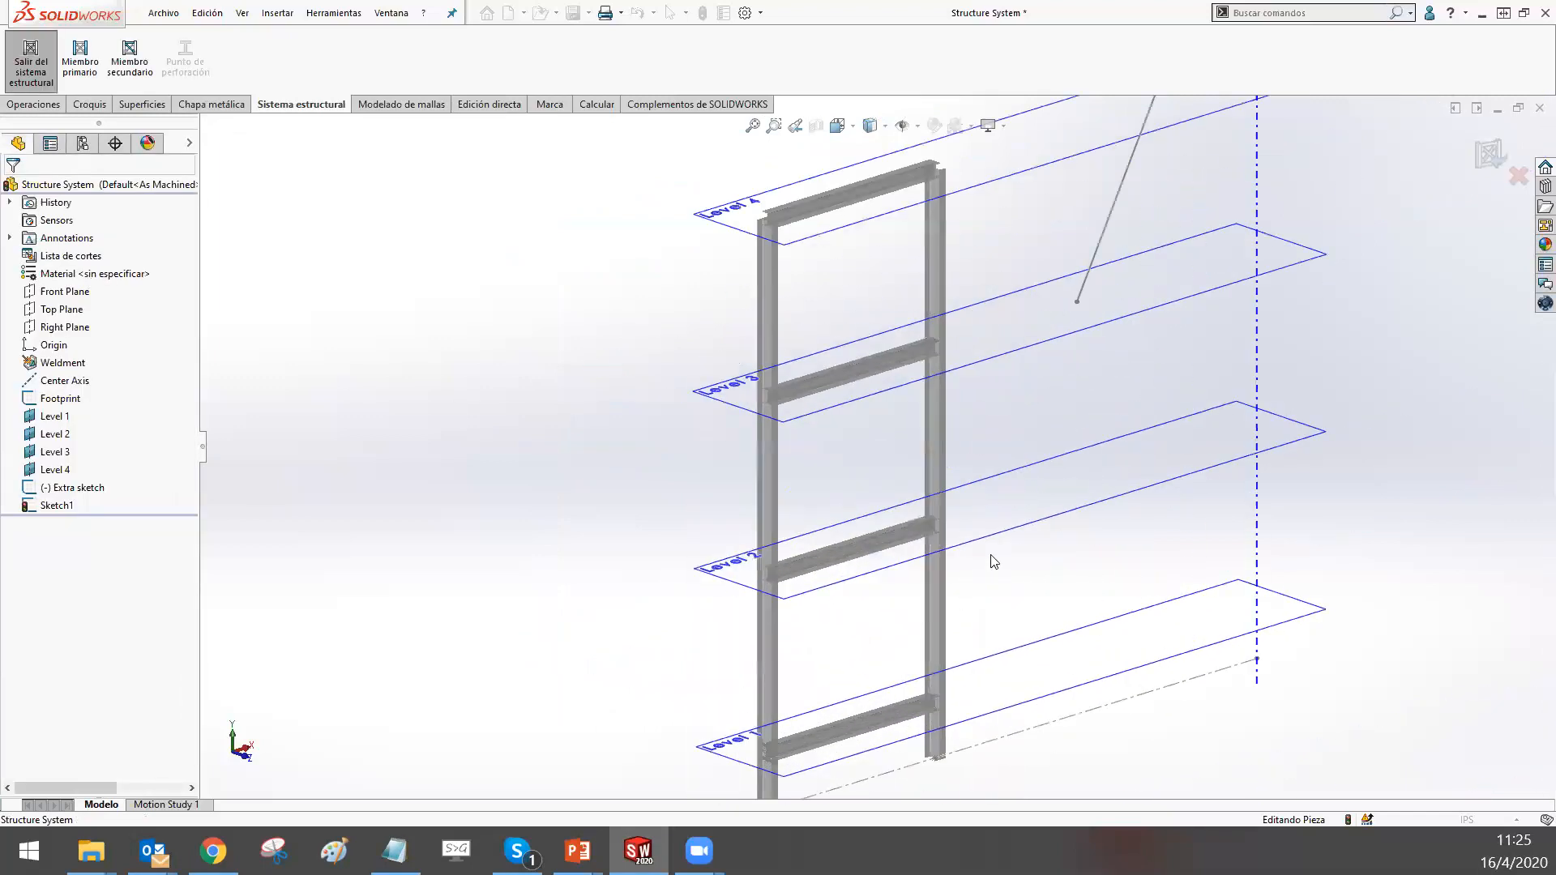
Start a point-based primary member with end condition Puntual from the outer column's Footprint base point to the Extra sketch line's lower endpoint
{"action": "scroll", "coordinate": [892, 632], "scroll_direction": "up", "scroll_amount": 3}
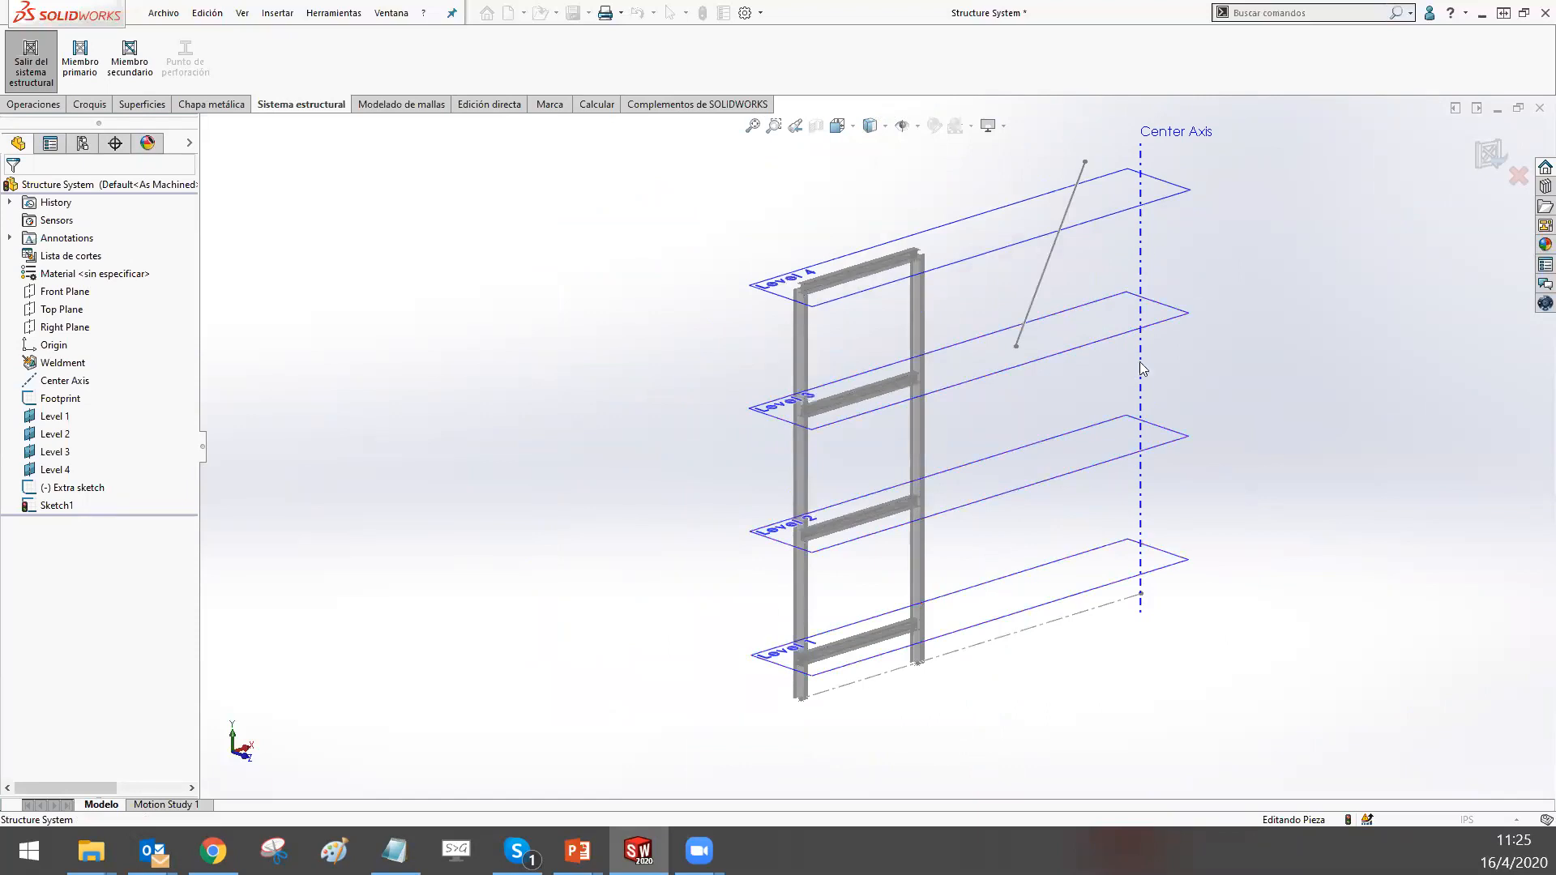
{"action": "scroll", "coordinate": [1067, 374], "scroll_direction": "down", "scroll_amount": 2}
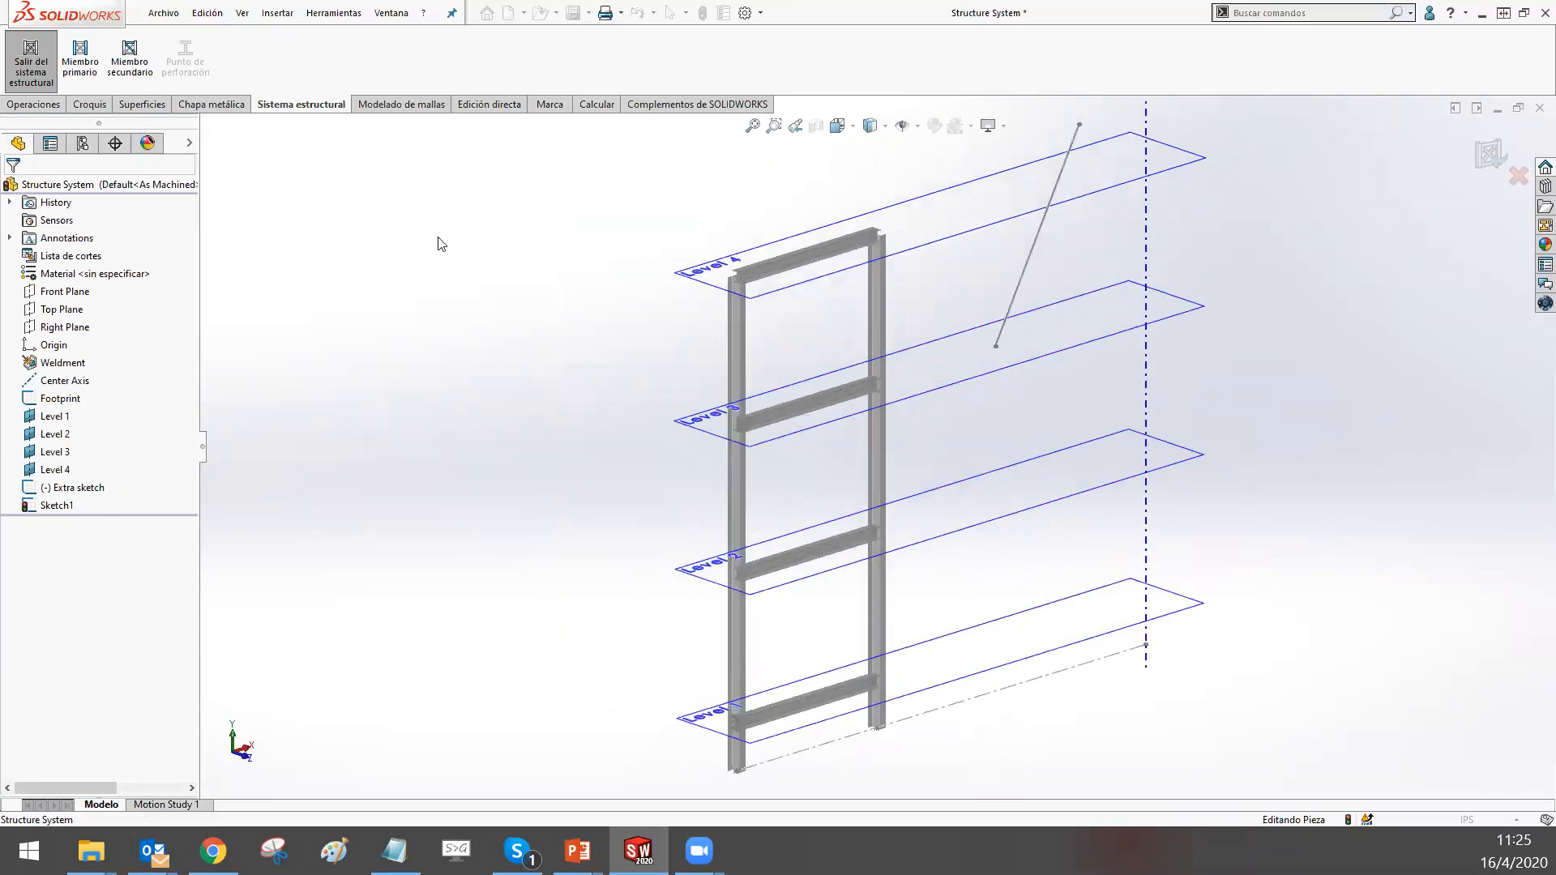
{"action": "left_click", "coordinate": [79, 57]}
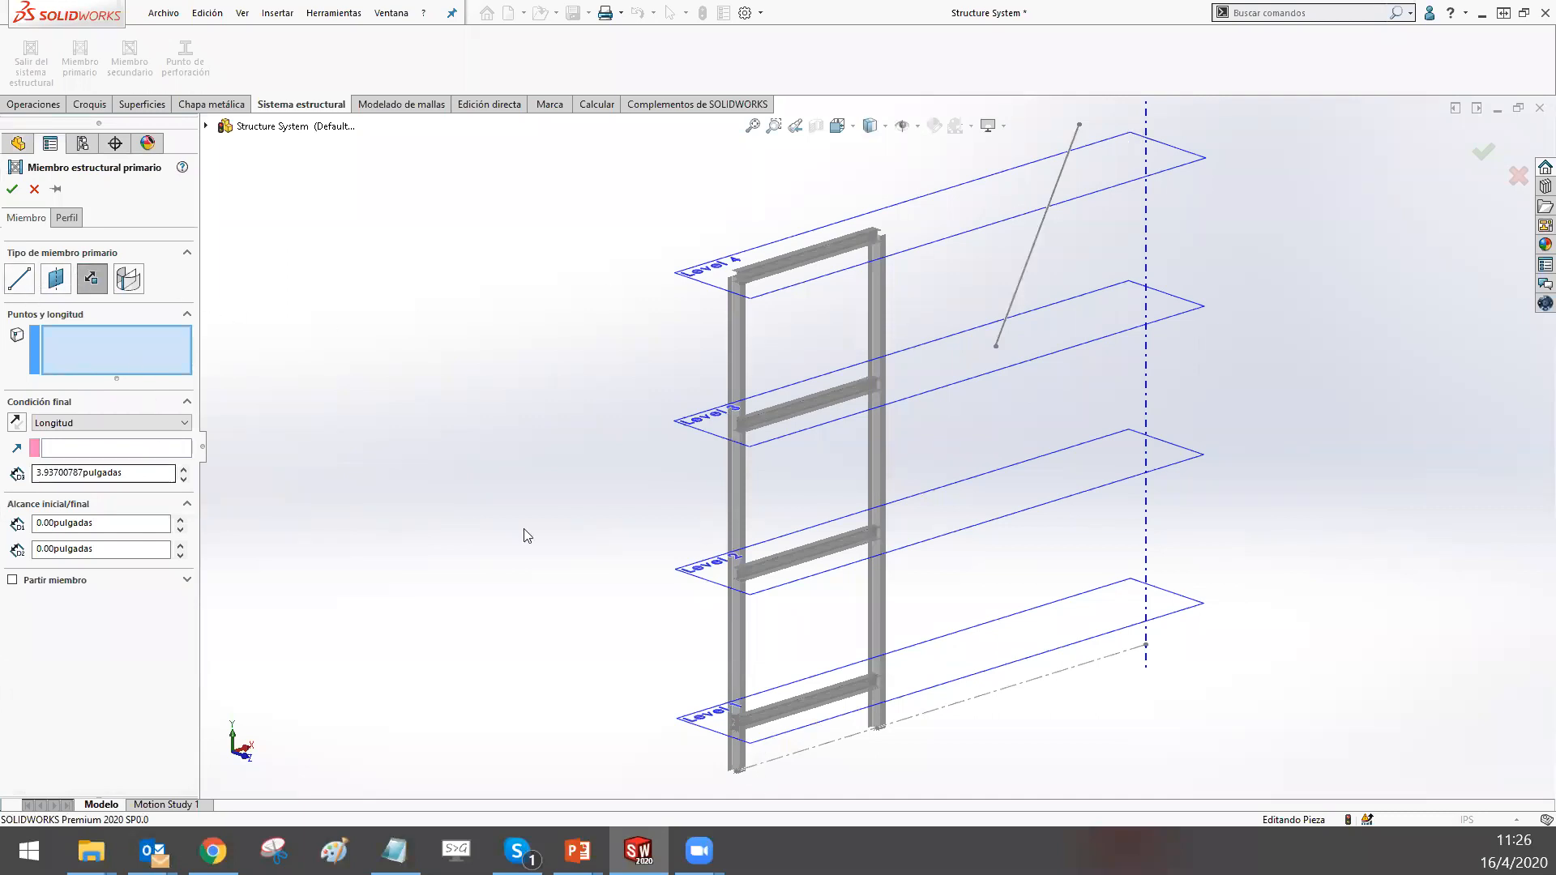
{"action": "left_click", "coordinate": [736, 772]}
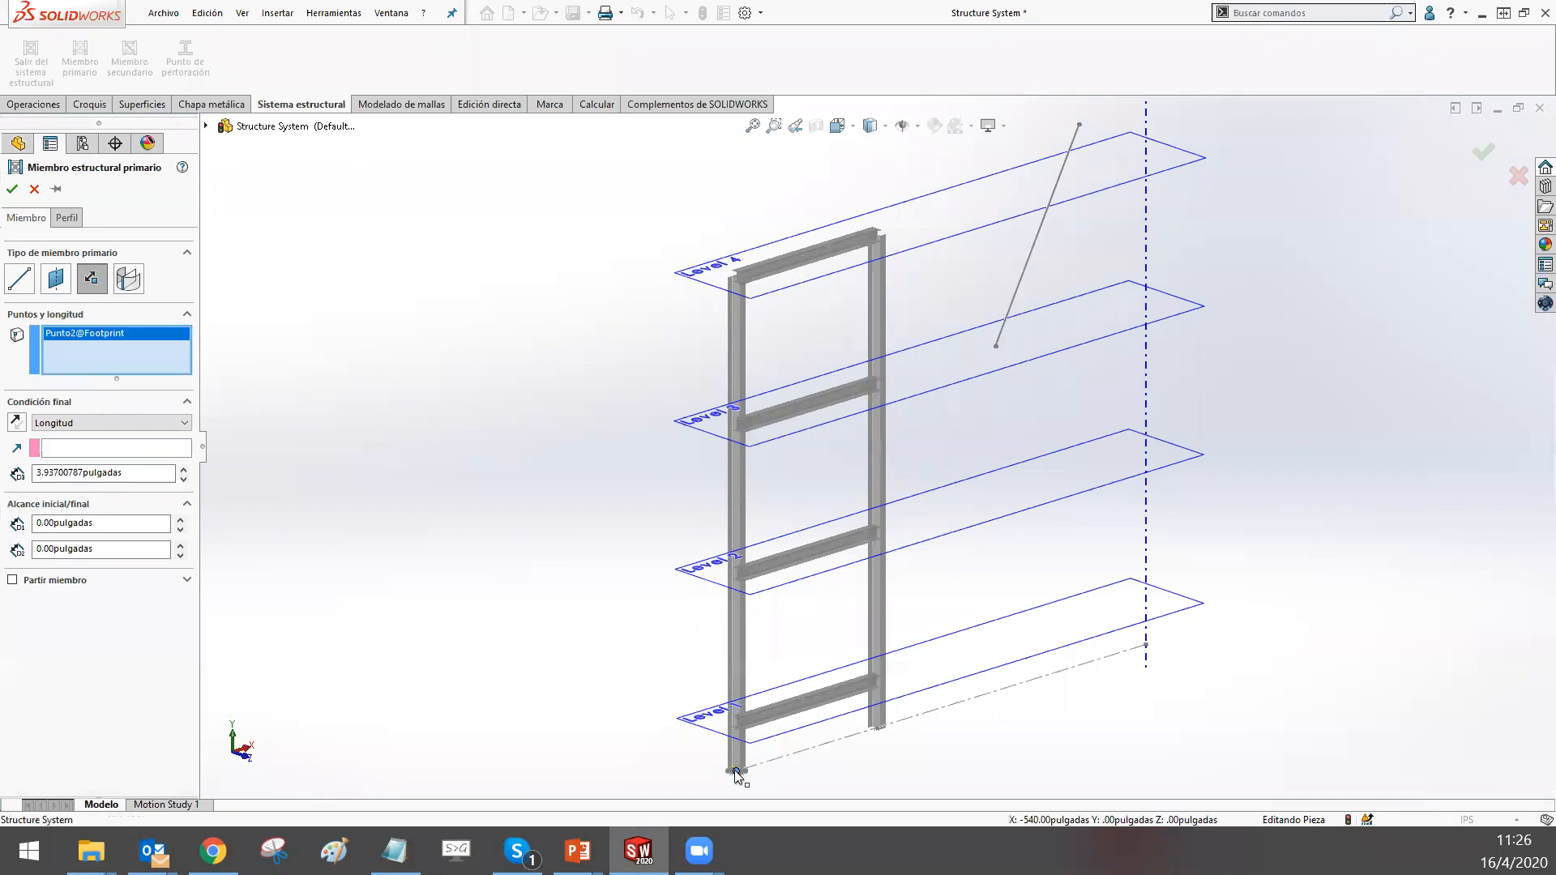
{"action": "left_click", "coordinate": [132, 420]}
{"action": "left_click", "coordinate": [50, 448]}
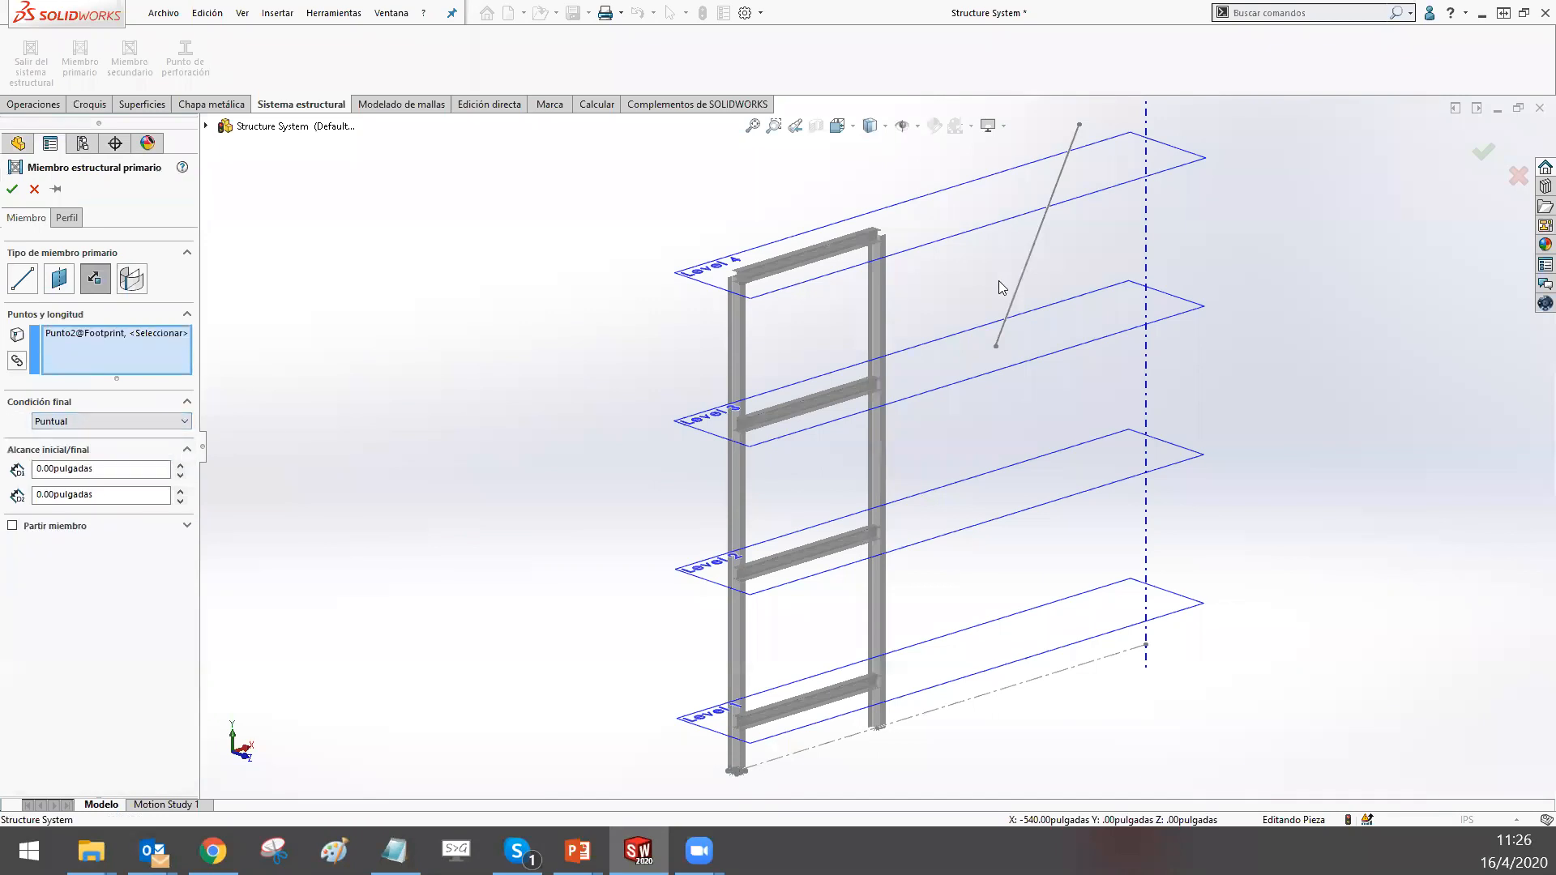
{"action": "left_click", "coordinate": [997, 345]}
{"action": "scroll", "coordinate": [856, 585], "scroll_direction": "down", "scroll_amount": 3}
{"action": "scroll", "coordinate": [837, 718], "scroll_direction": "up", "scroll_amount": 2}
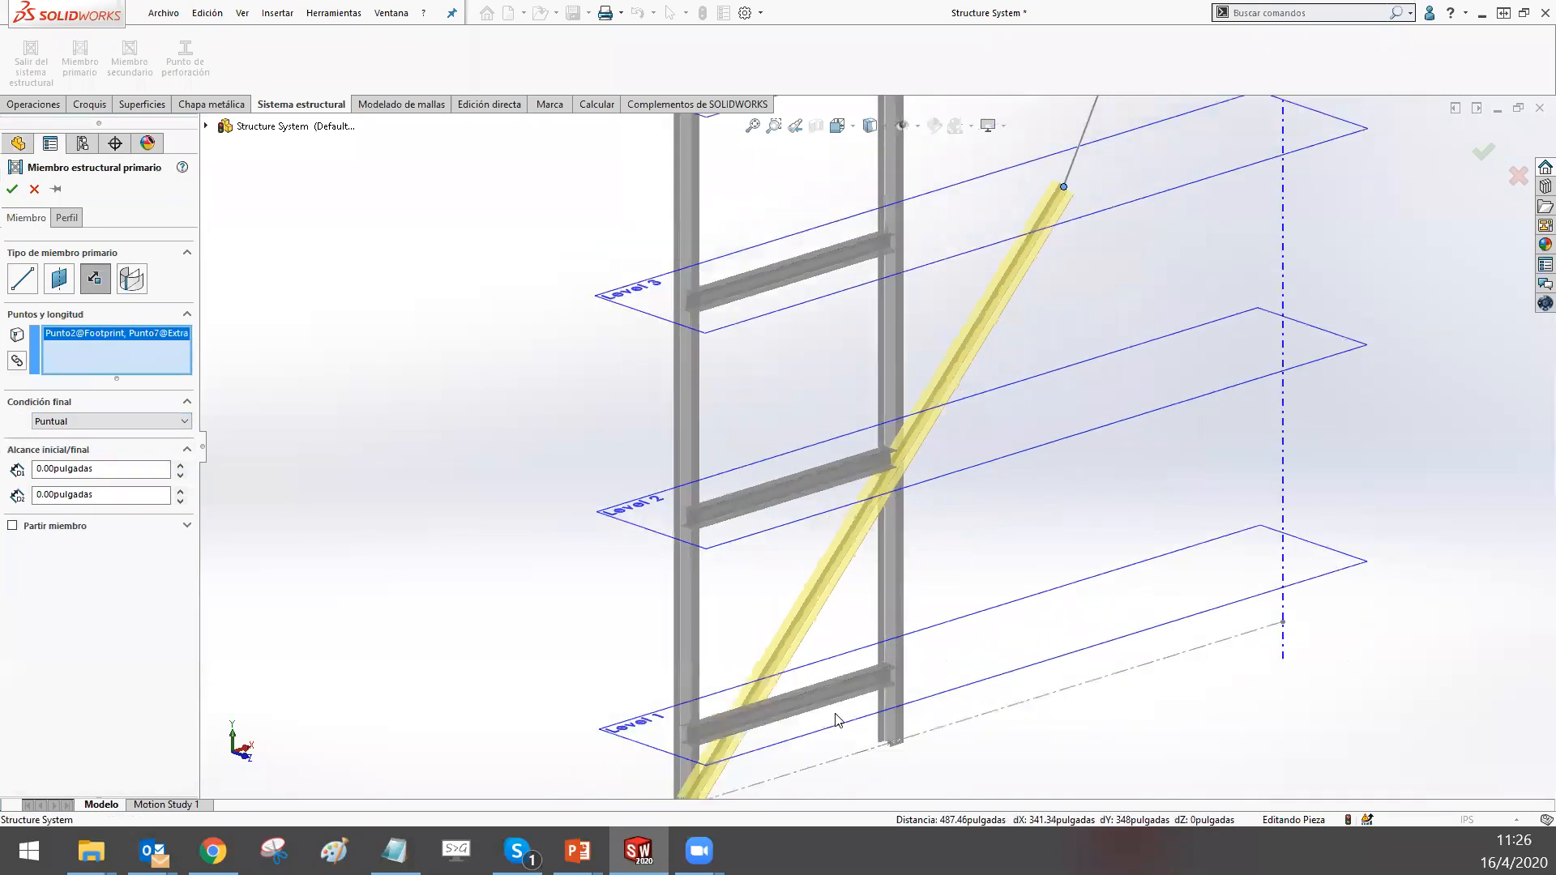
Split the diagonal member by reference at the Level 1 and Level 2 crossbeams and create it
{"action": "left_click", "coordinate": [13, 526]}
{"action": "scroll", "coordinate": [713, 733], "scroll_direction": "down", "scroll_amount": 2}
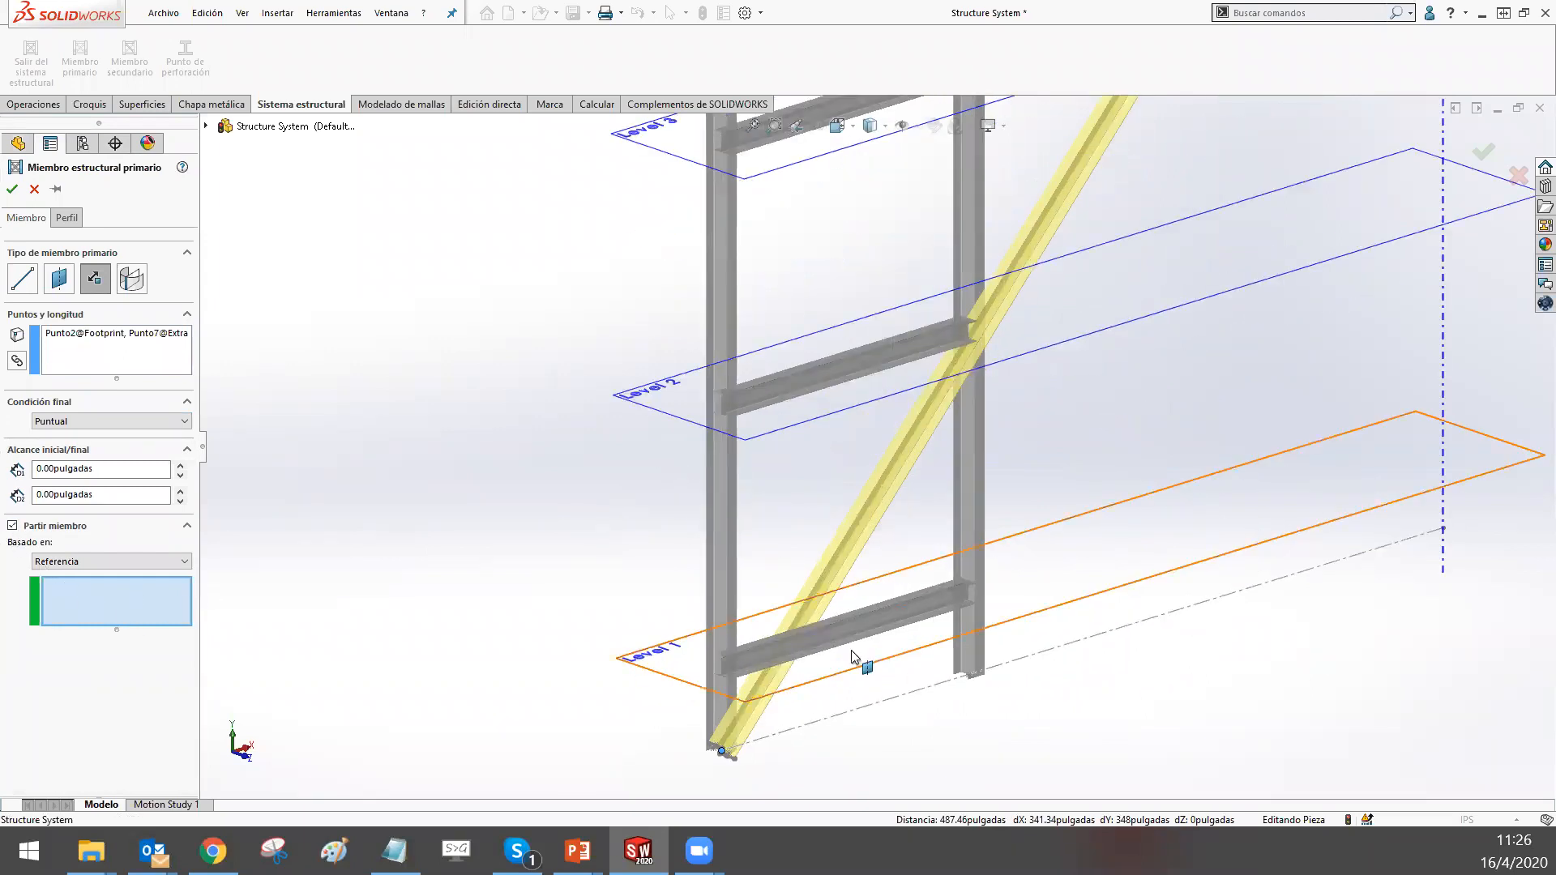
{"action": "left_click", "coordinate": [851, 624]}
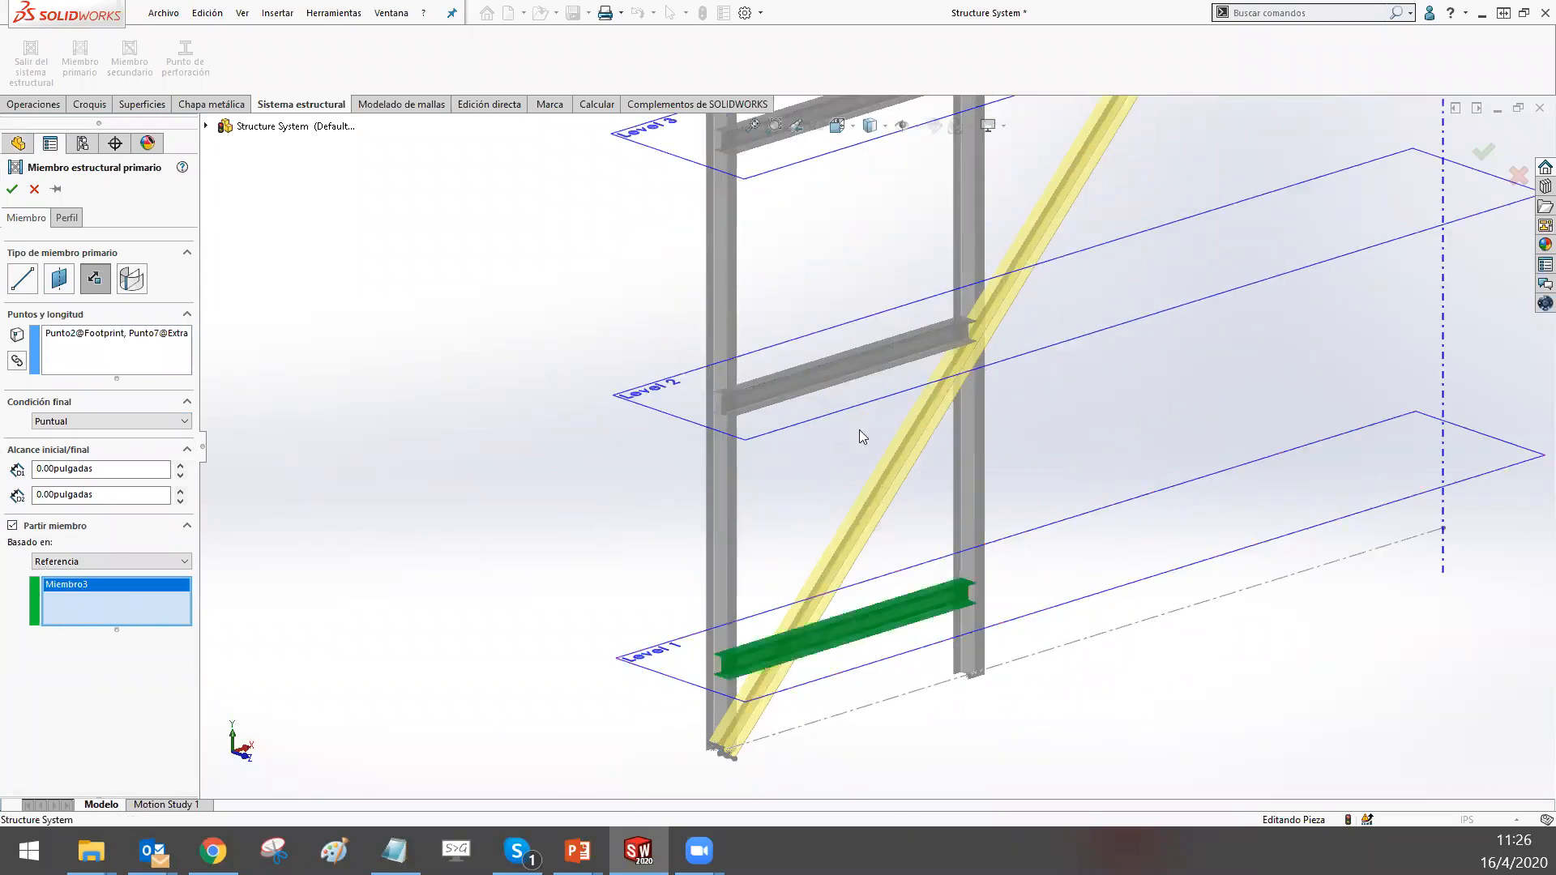
{"action": "left_click", "coordinate": [856, 366]}
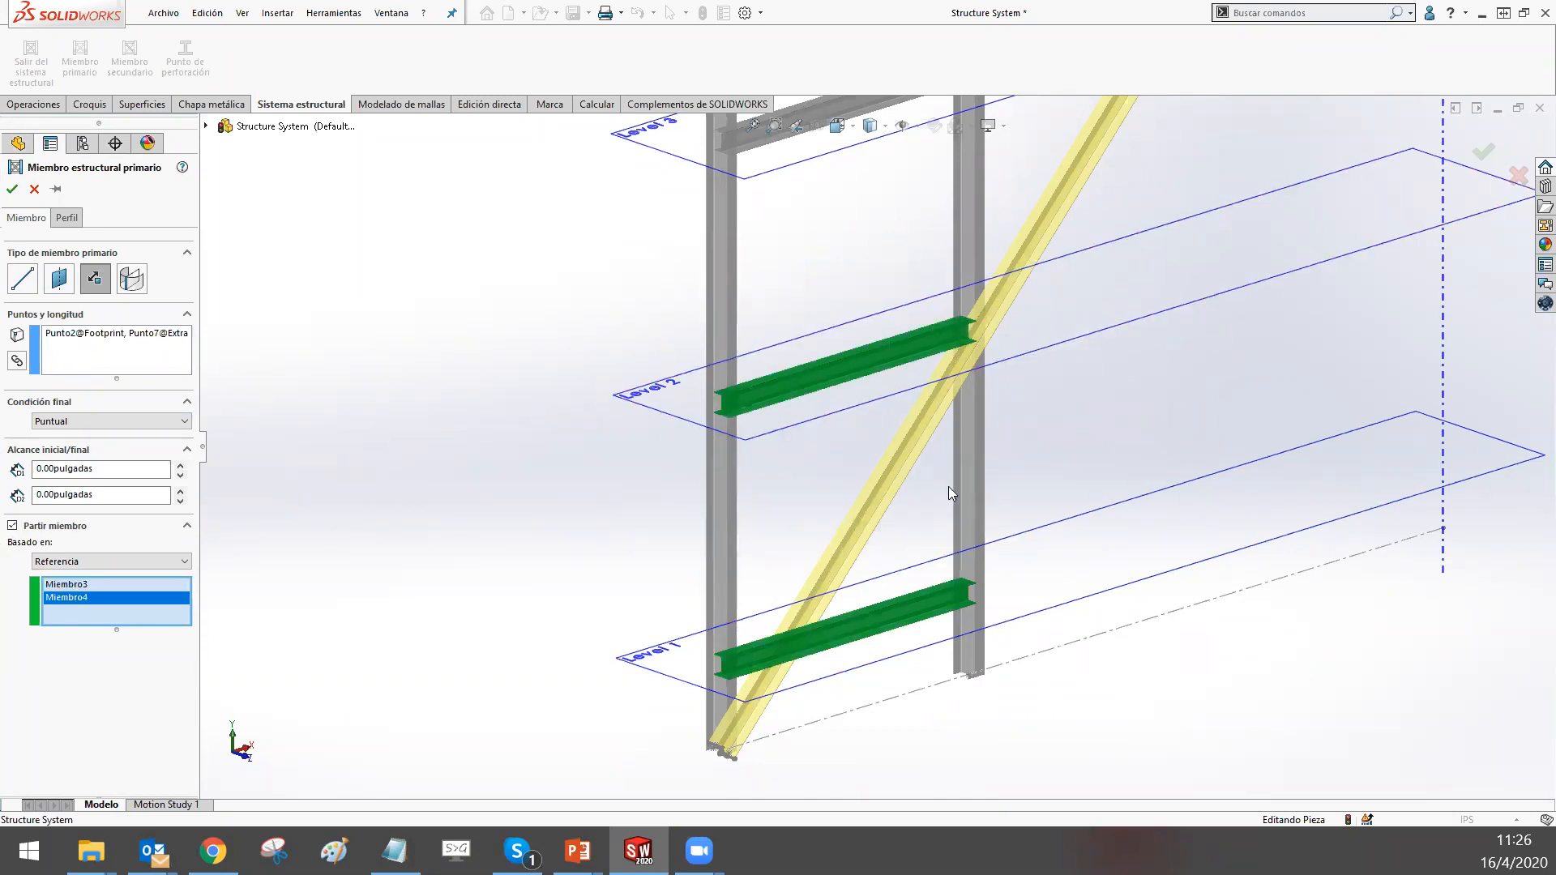
{"action": "scroll", "coordinate": [835, 616], "scroll_direction": "down", "scroll_amount": 1}
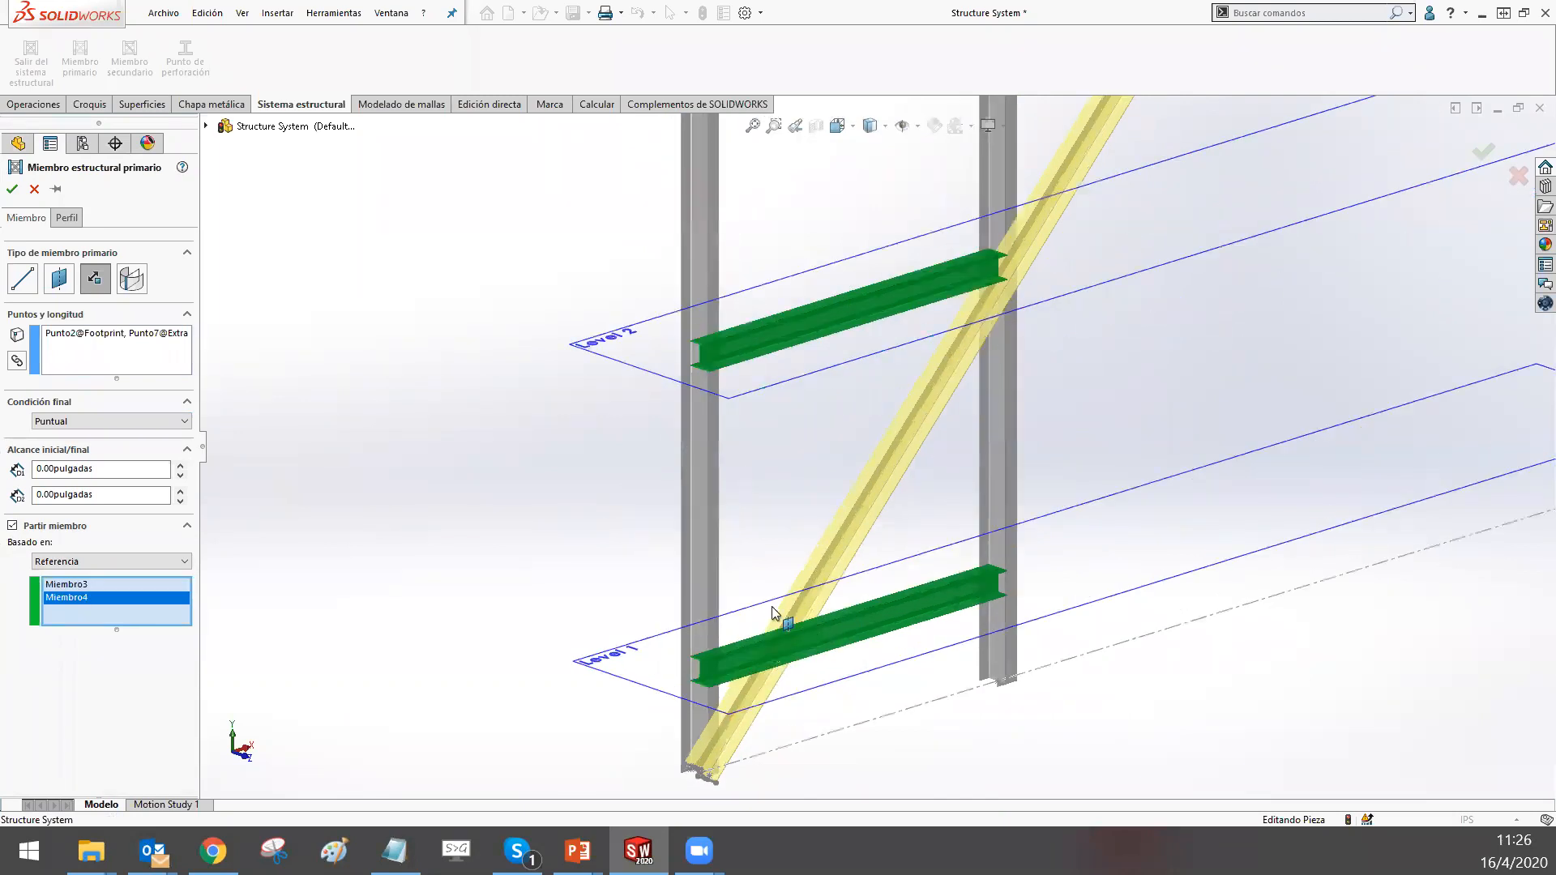
{"action": "left_click", "coordinate": [708, 611]}
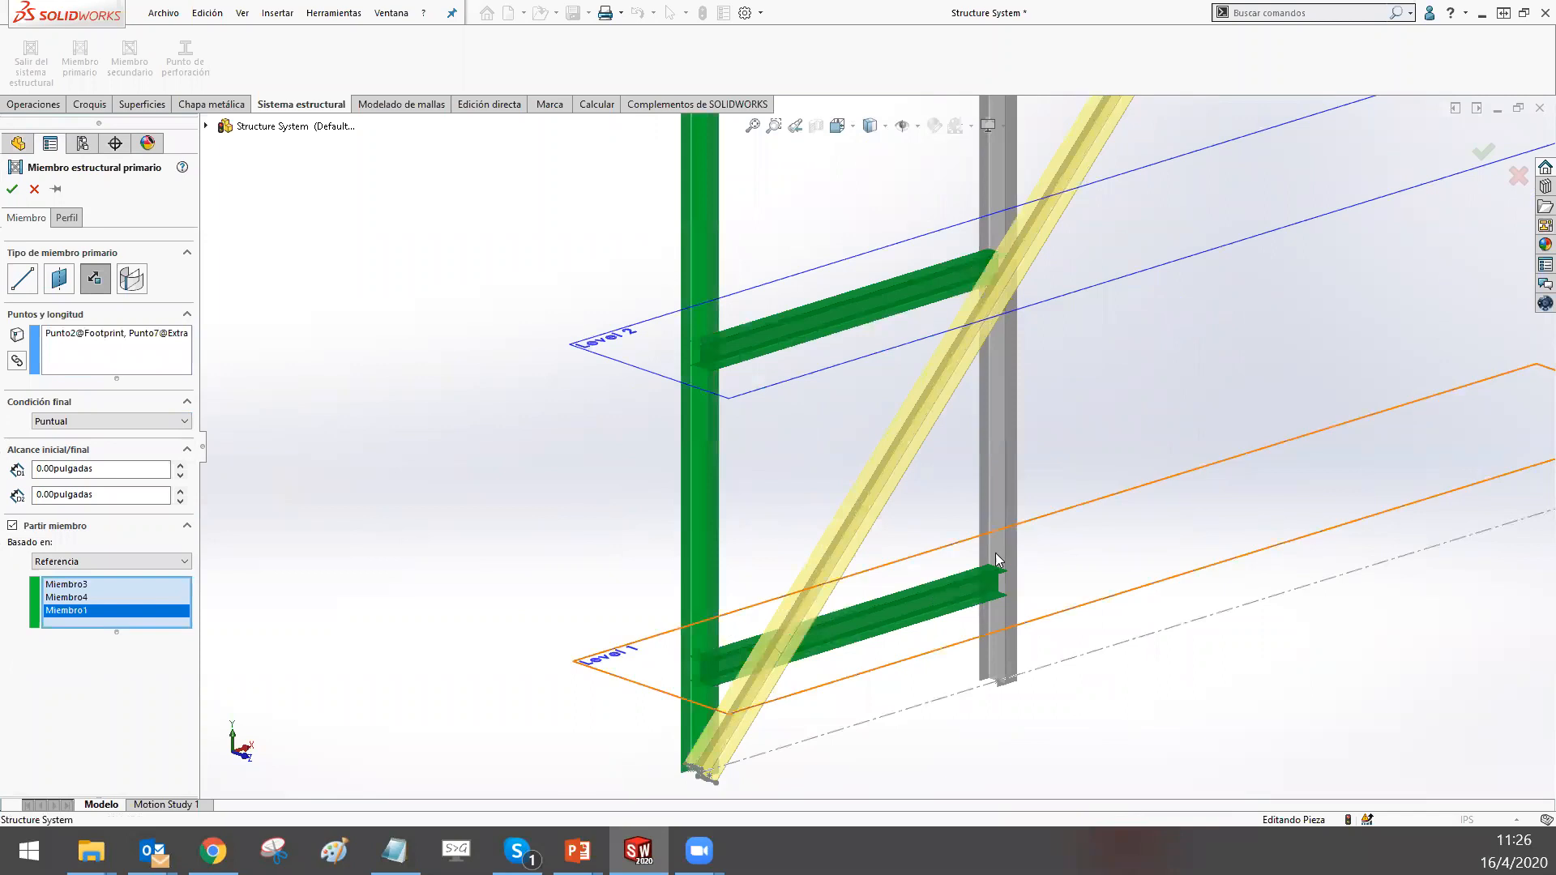
{"action": "left_click", "coordinate": [705, 575]}
{"action": "scroll", "coordinate": [1024, 285], "scroll_direction": "down", "scroll_amount": 2}
{"action": "scroll", "coordinate": [843, 445], "scroll_direction": "up", "scroll_amount": 2}
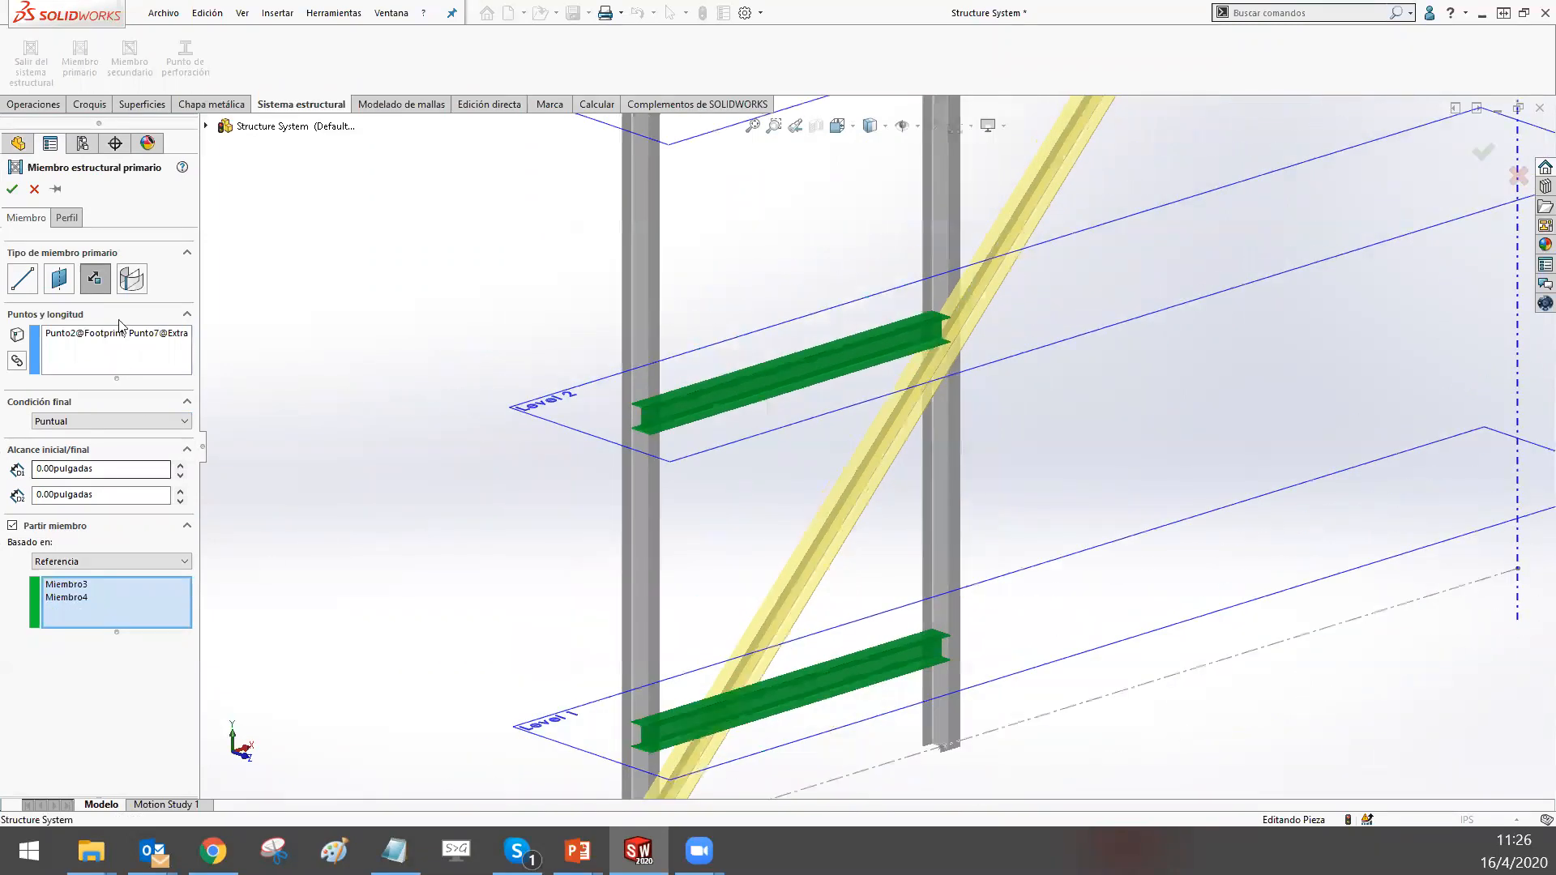
{"action": "left_click", "coordinate": [11, 189]}
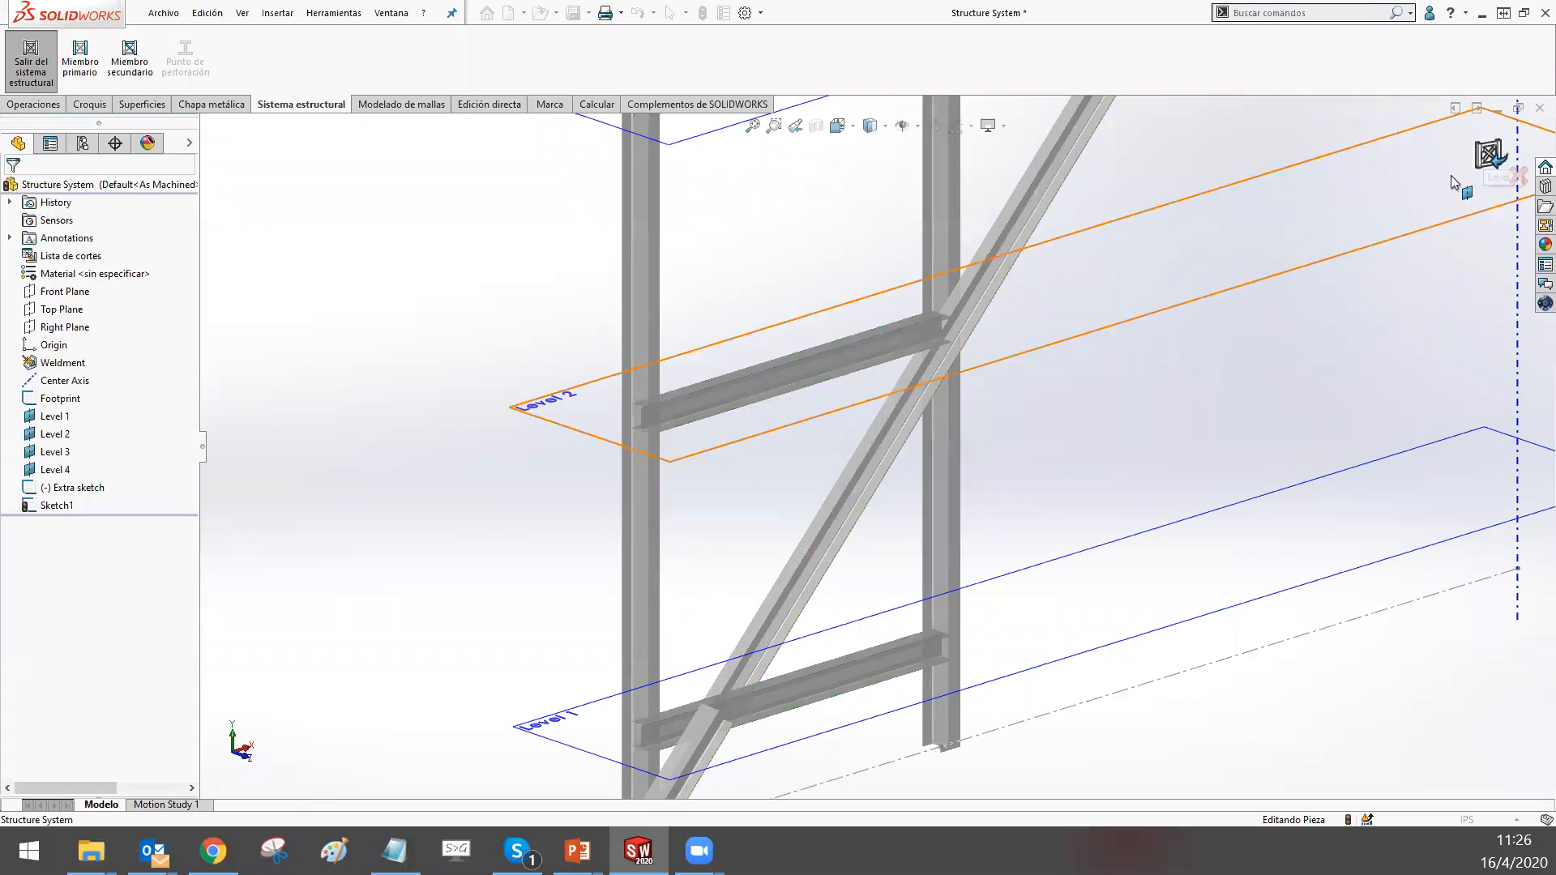
{"action": "left_click", "coordinate": [129, 57]}
{"action": "scroll", "coordinate": [1223, 323], "scroll_direction": "up", "scroll_amount": 1}
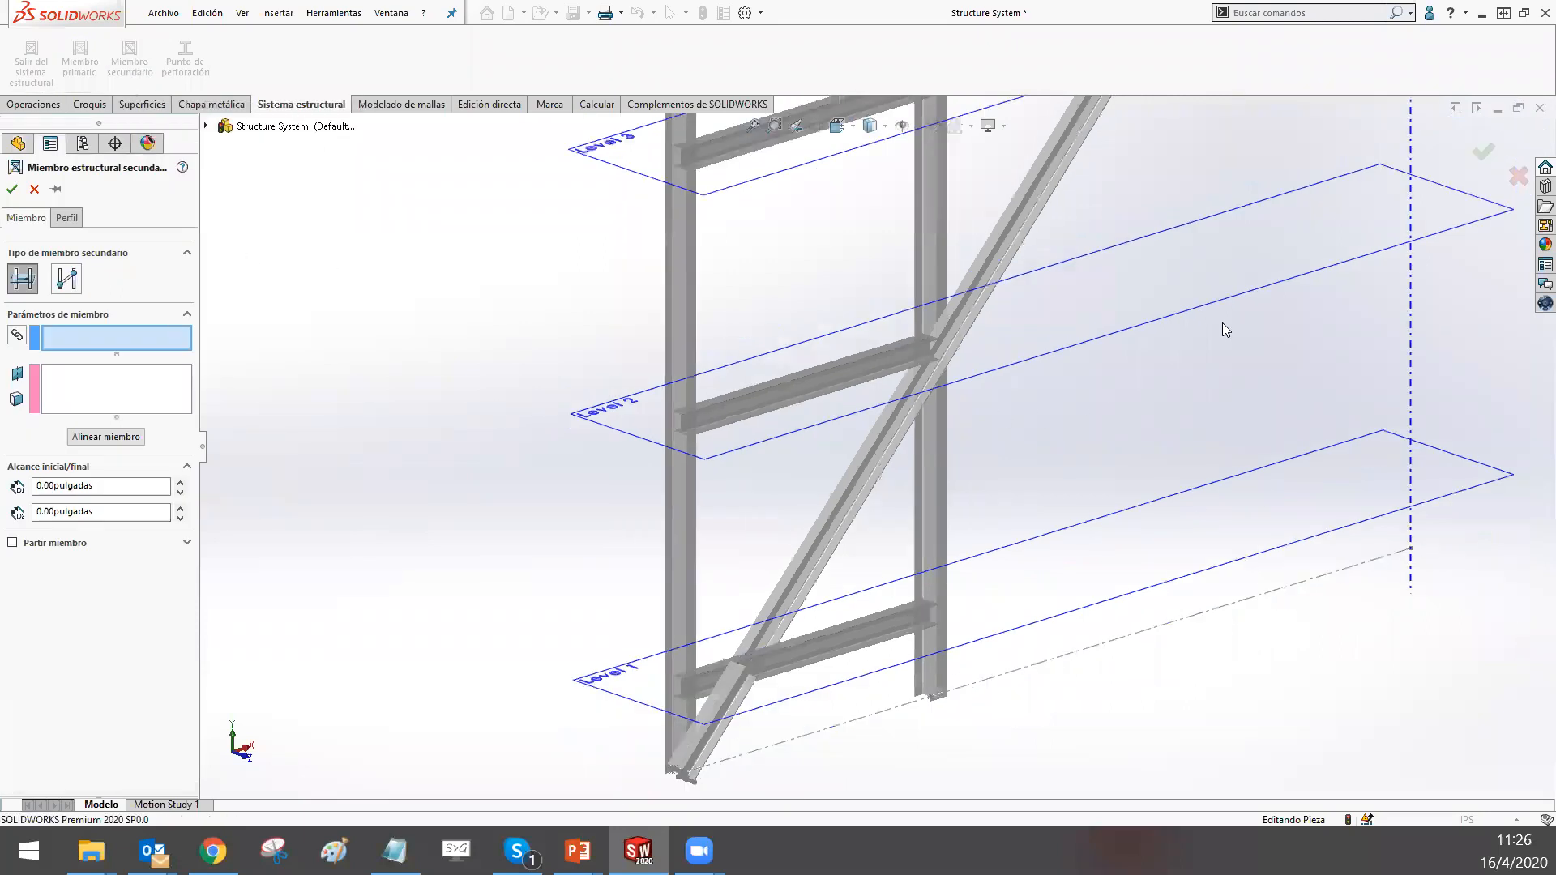
{"action": "left_click", "coordinate": [1483, 152]}
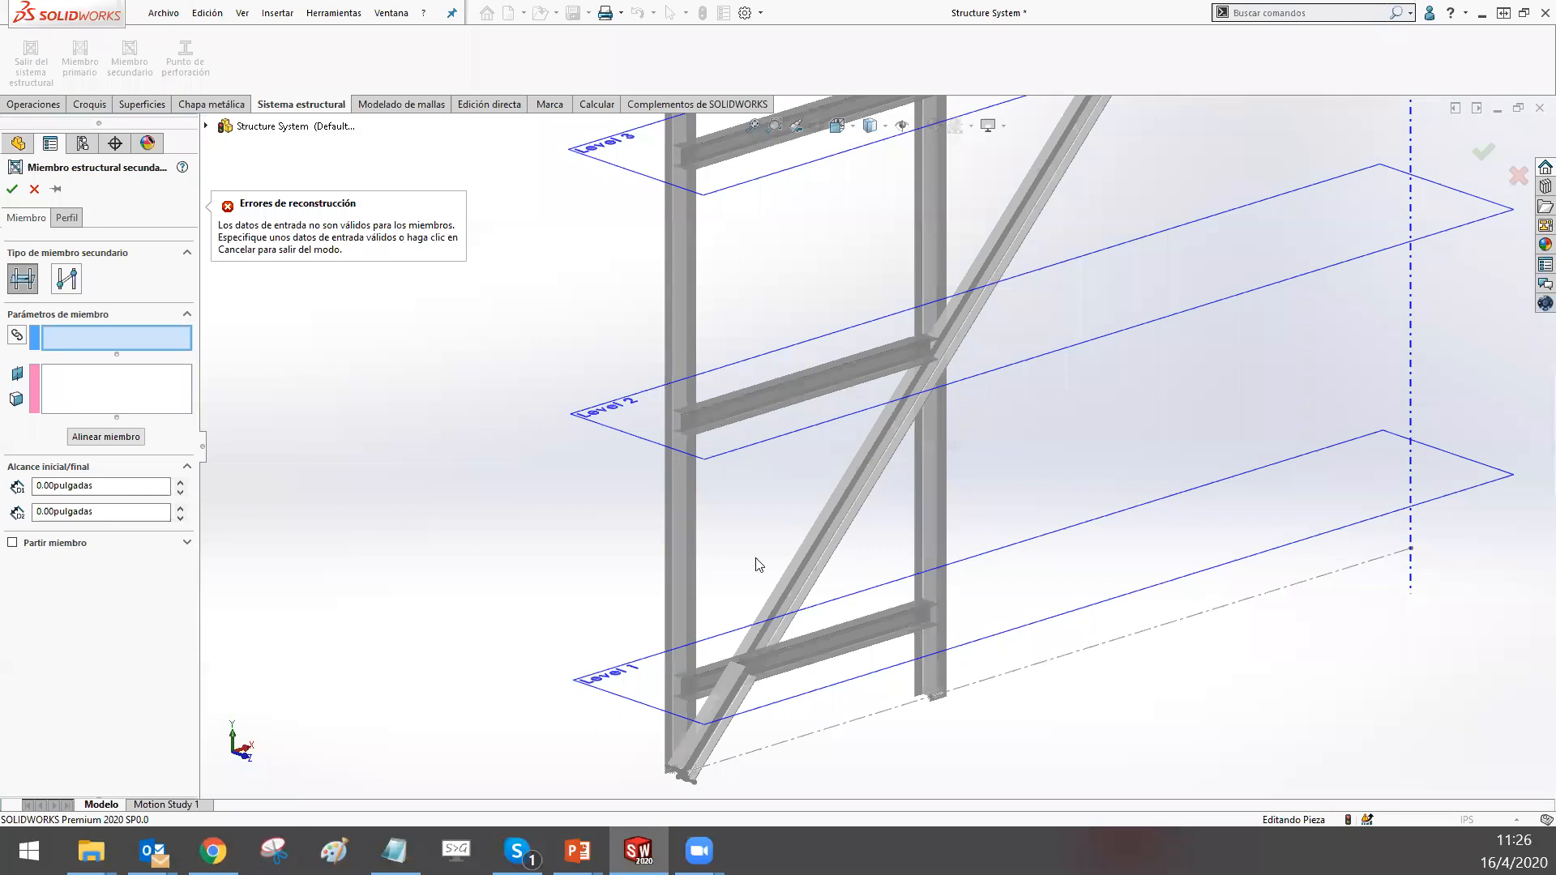
{"action": "left_click", "coordinate": [34, 189]}
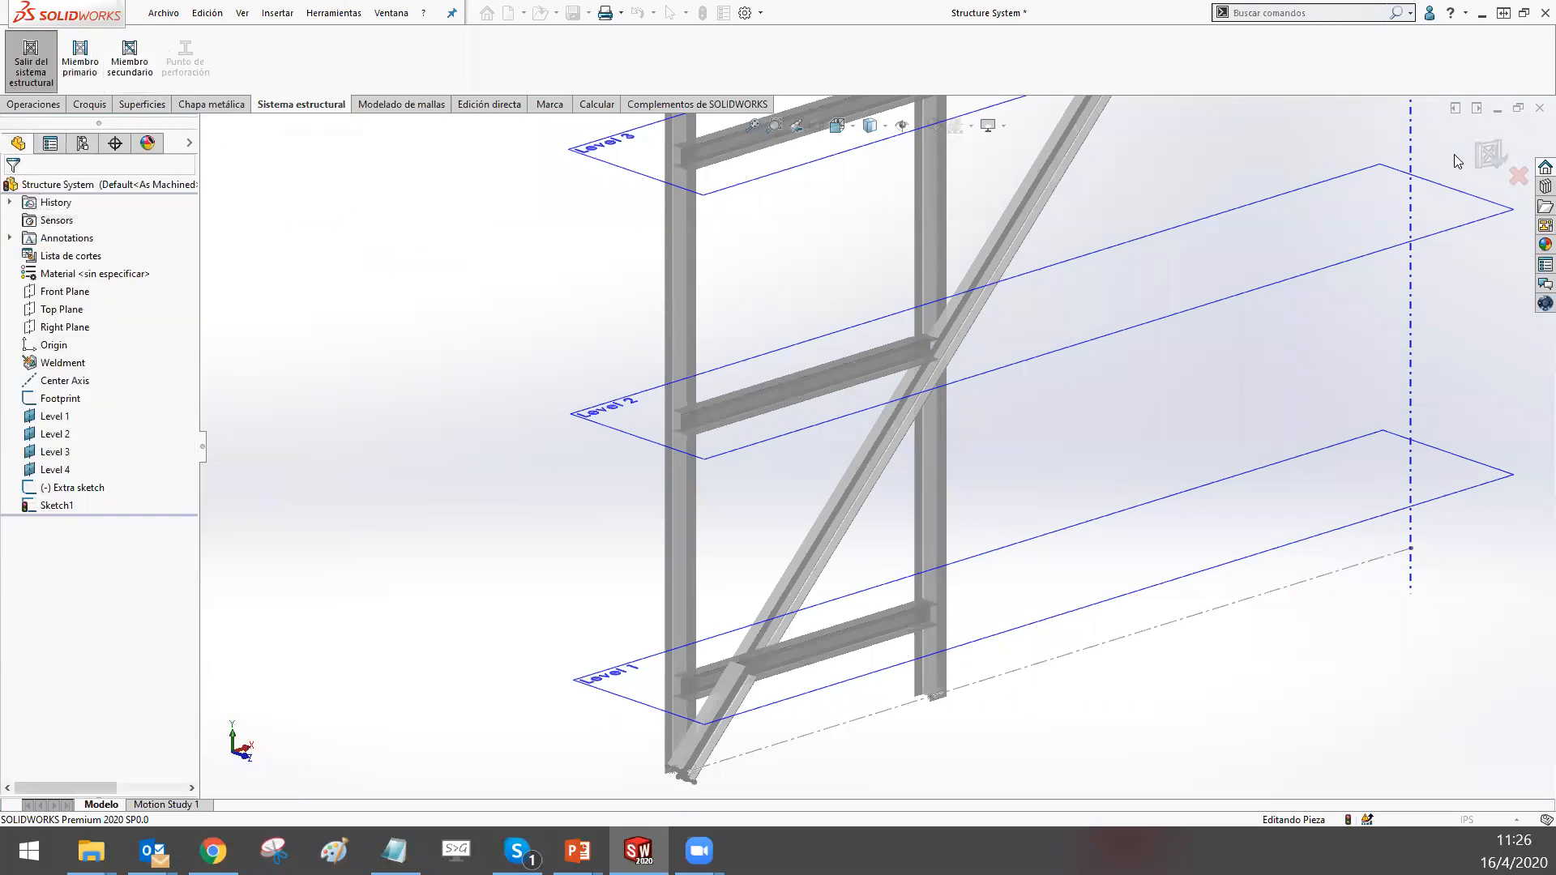
Exit the structure system, review the Sencillo and Dos miembros corner groups, and accept the default corner treatments
{"action": "left_click", "coordinate": [1490, 154]}
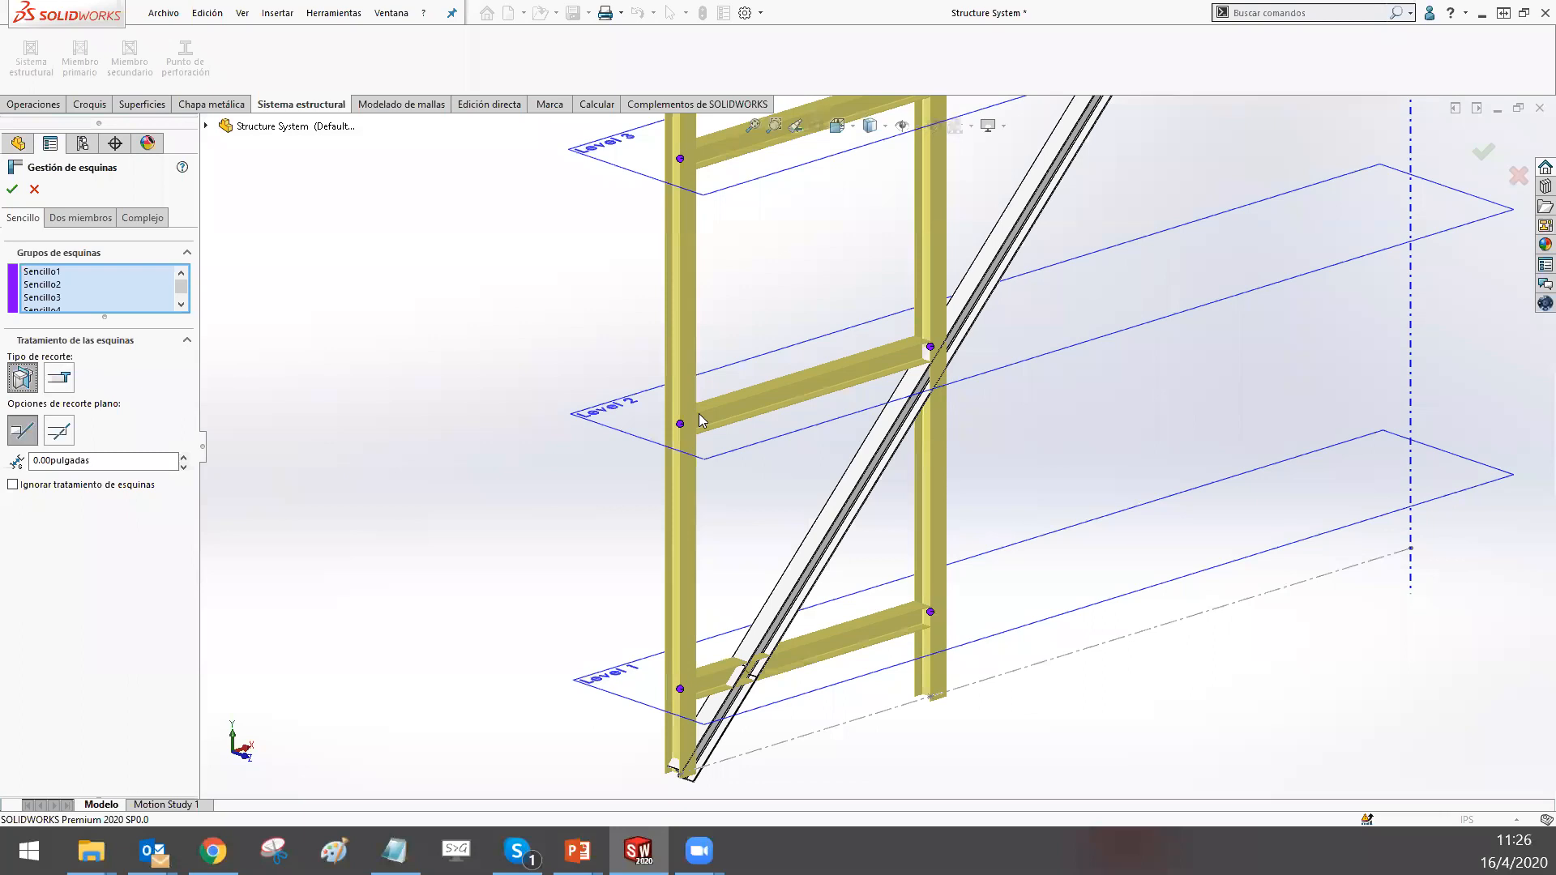
{"action": "scroll", "coordinate": [1018, 420], "scroll_direction": "up", "scroll_amount": 2}
{"action": "scroll", "coordinate": [941, 328], "scroll_direction": "down", "scroll_amount": 1}
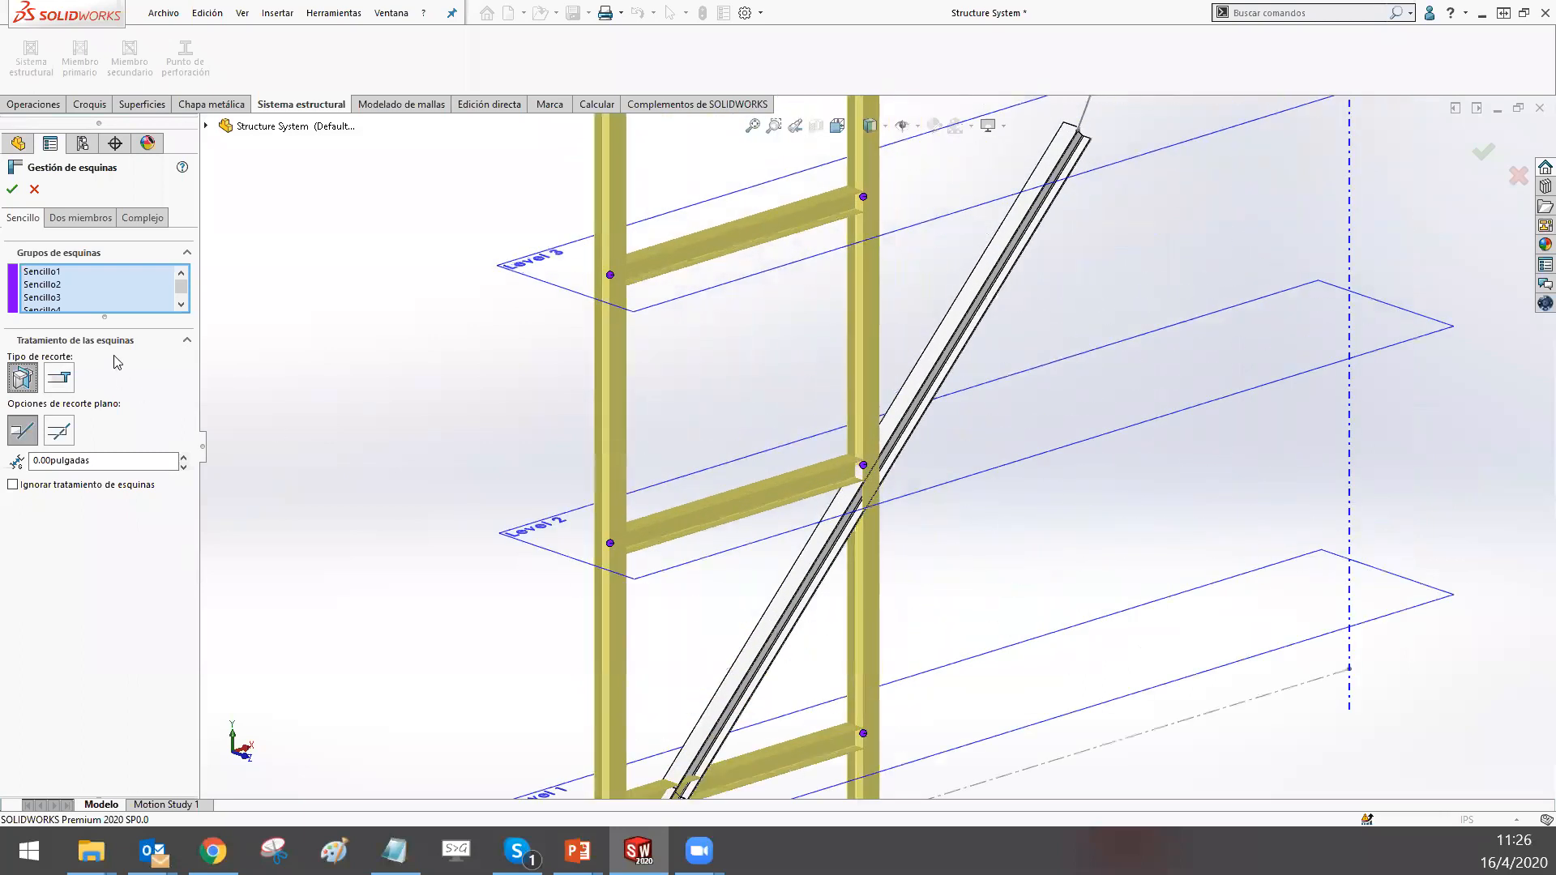
{"action": "left_click", "coordinate": [81, 219]}
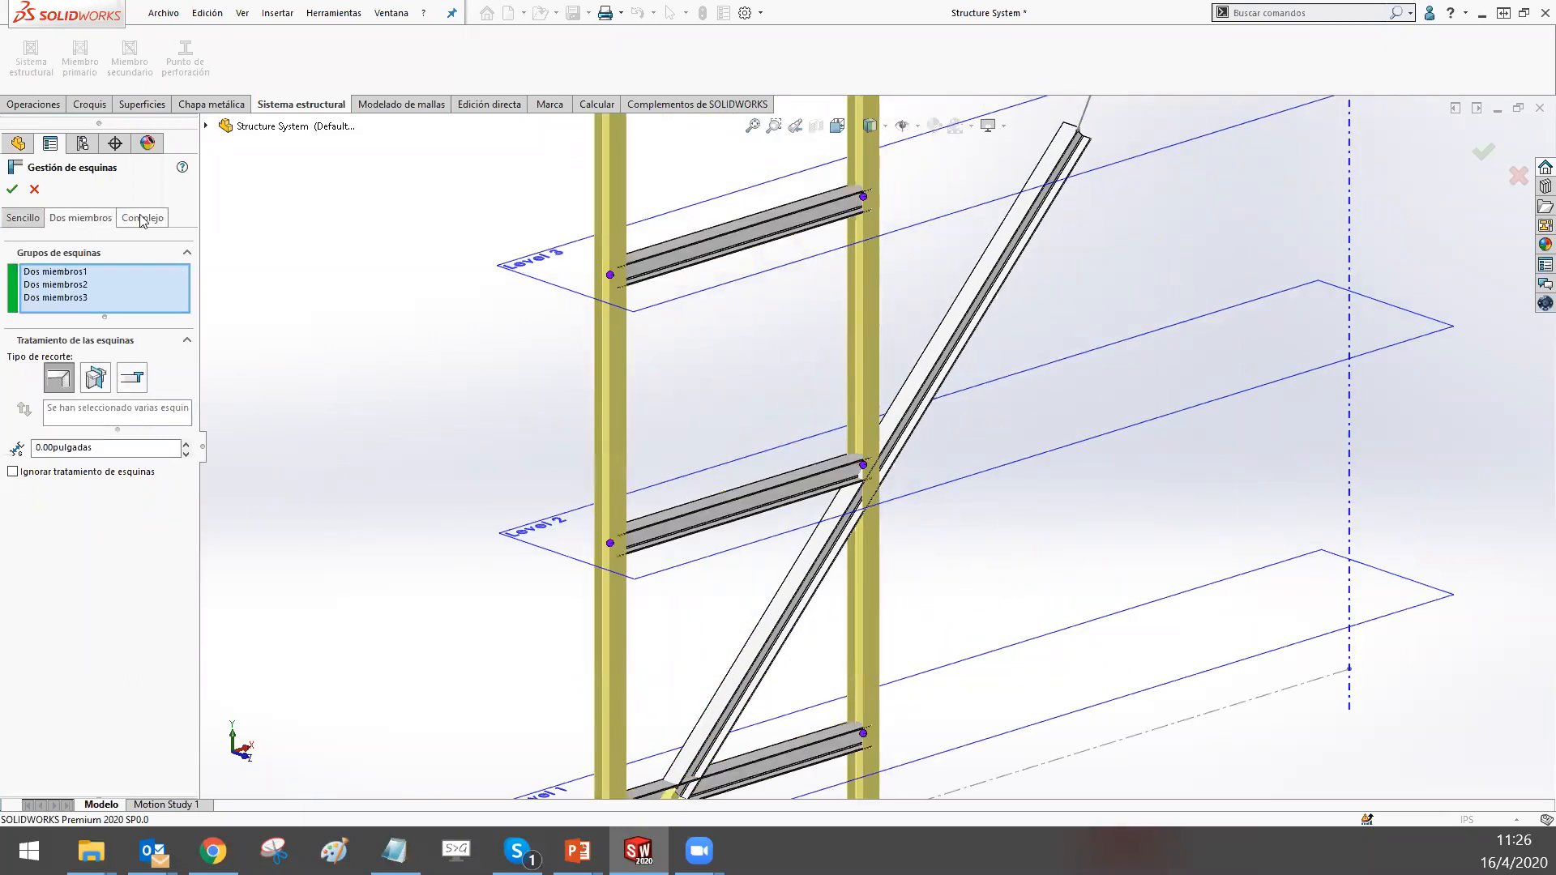
{"action": "left_click", "coordinate": [141, 219]}
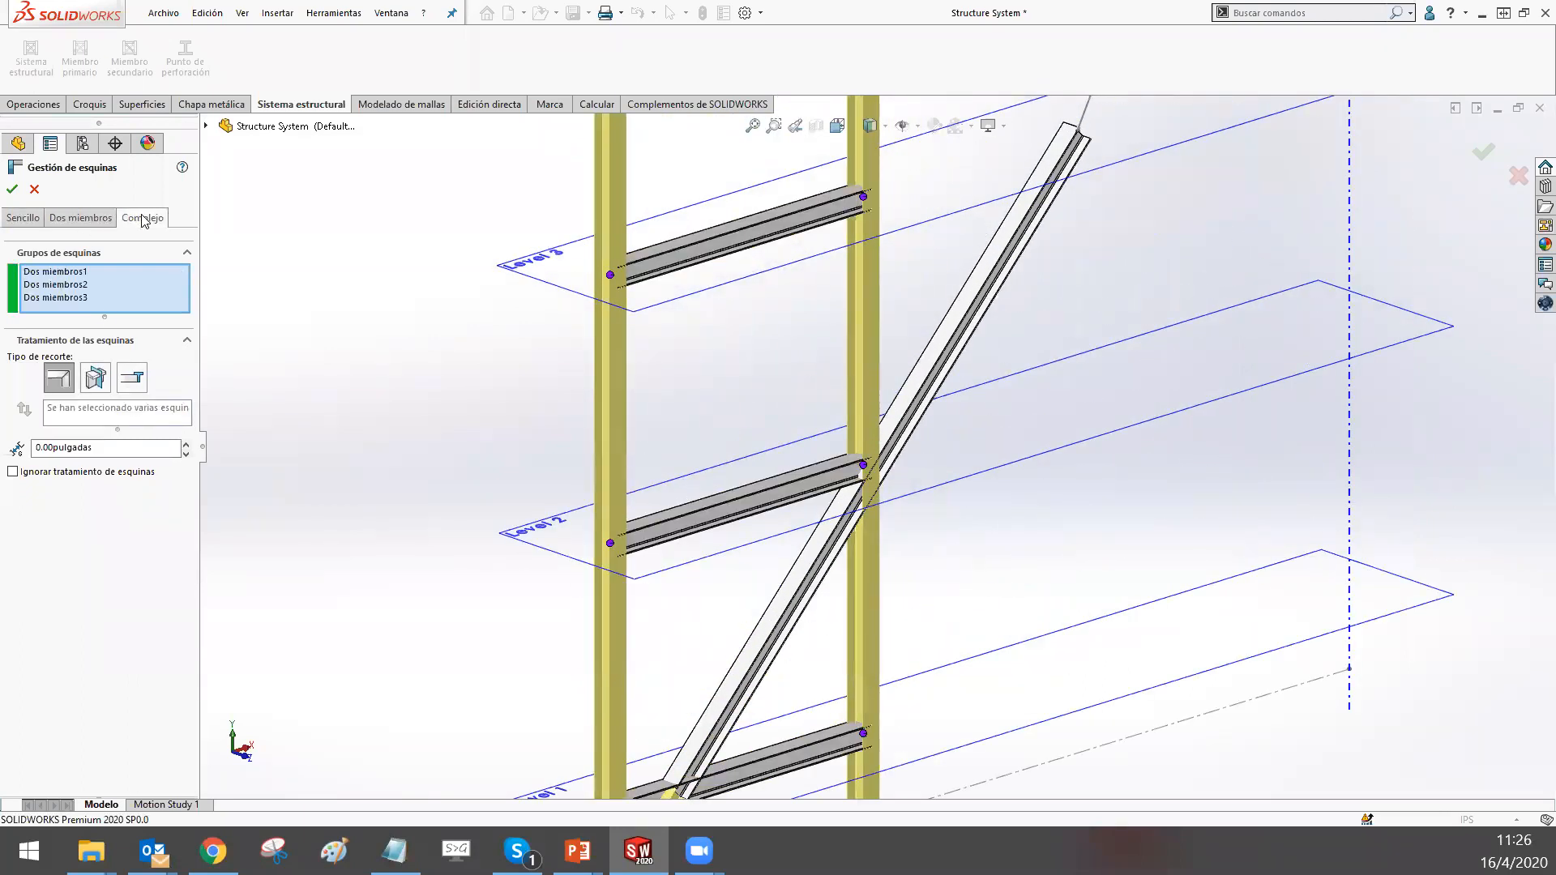
{"action": "left_click", "coordinate": [85, 219]}
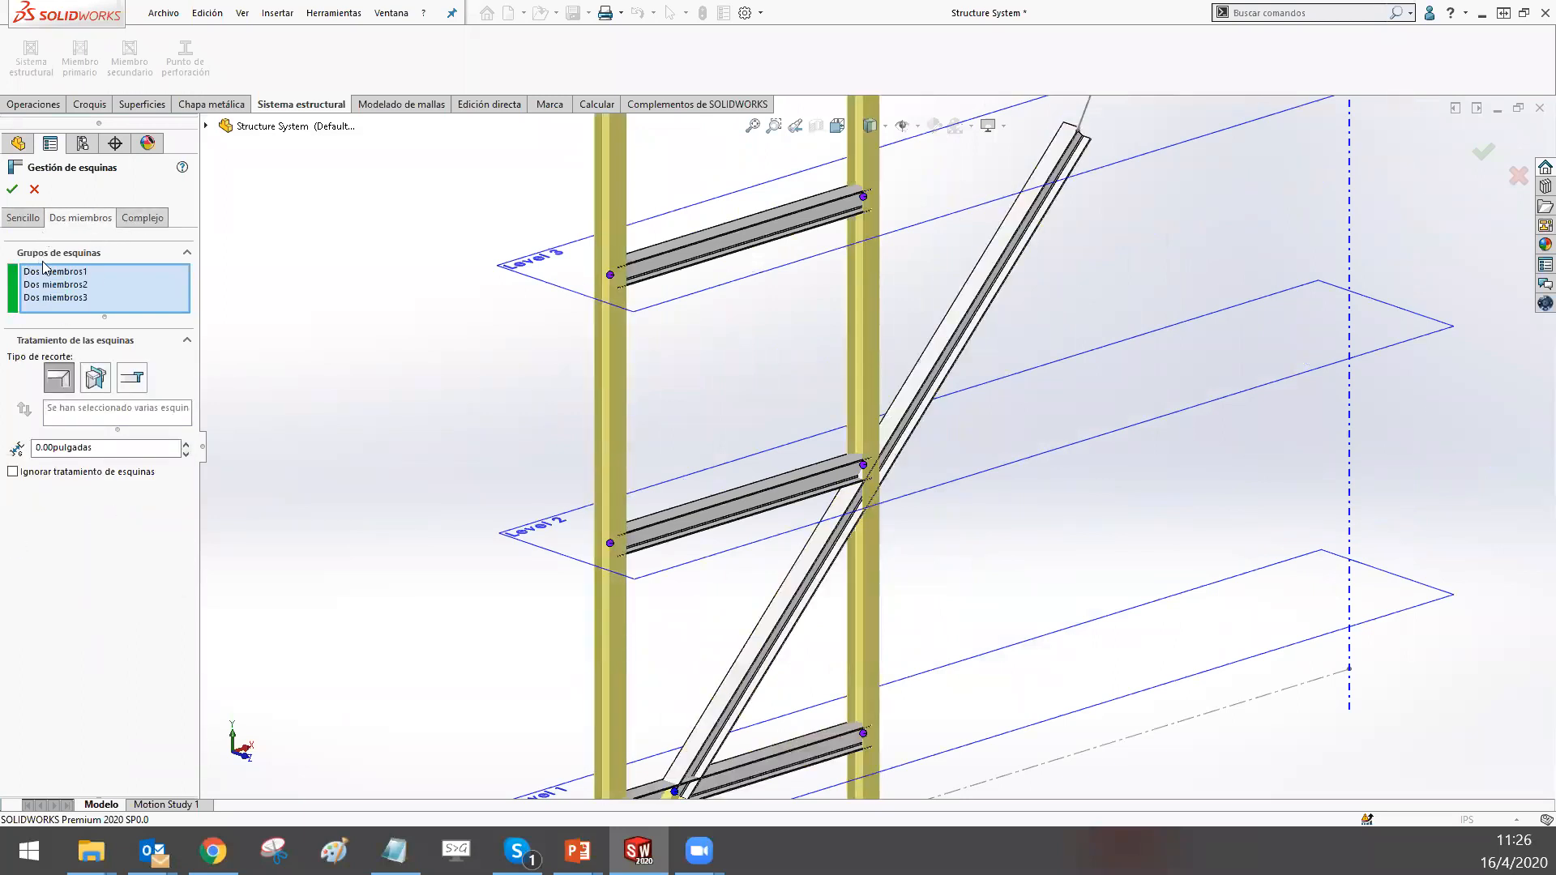
{"action": "left_click", "coordinate": [23, 218]}
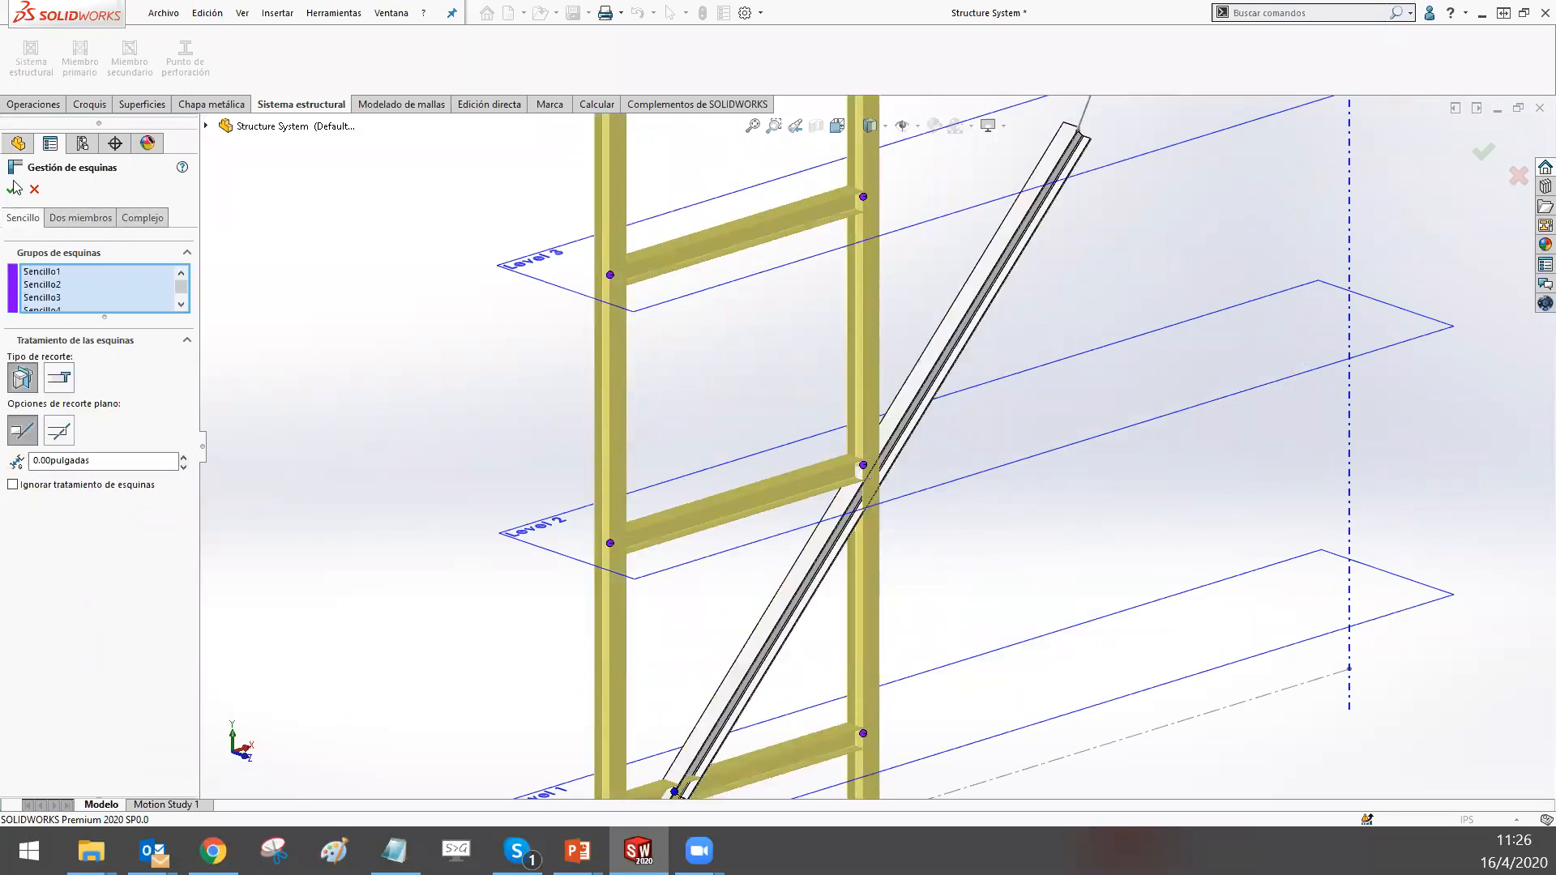
{"action": "left_click", "coordinate": [12, 189]}
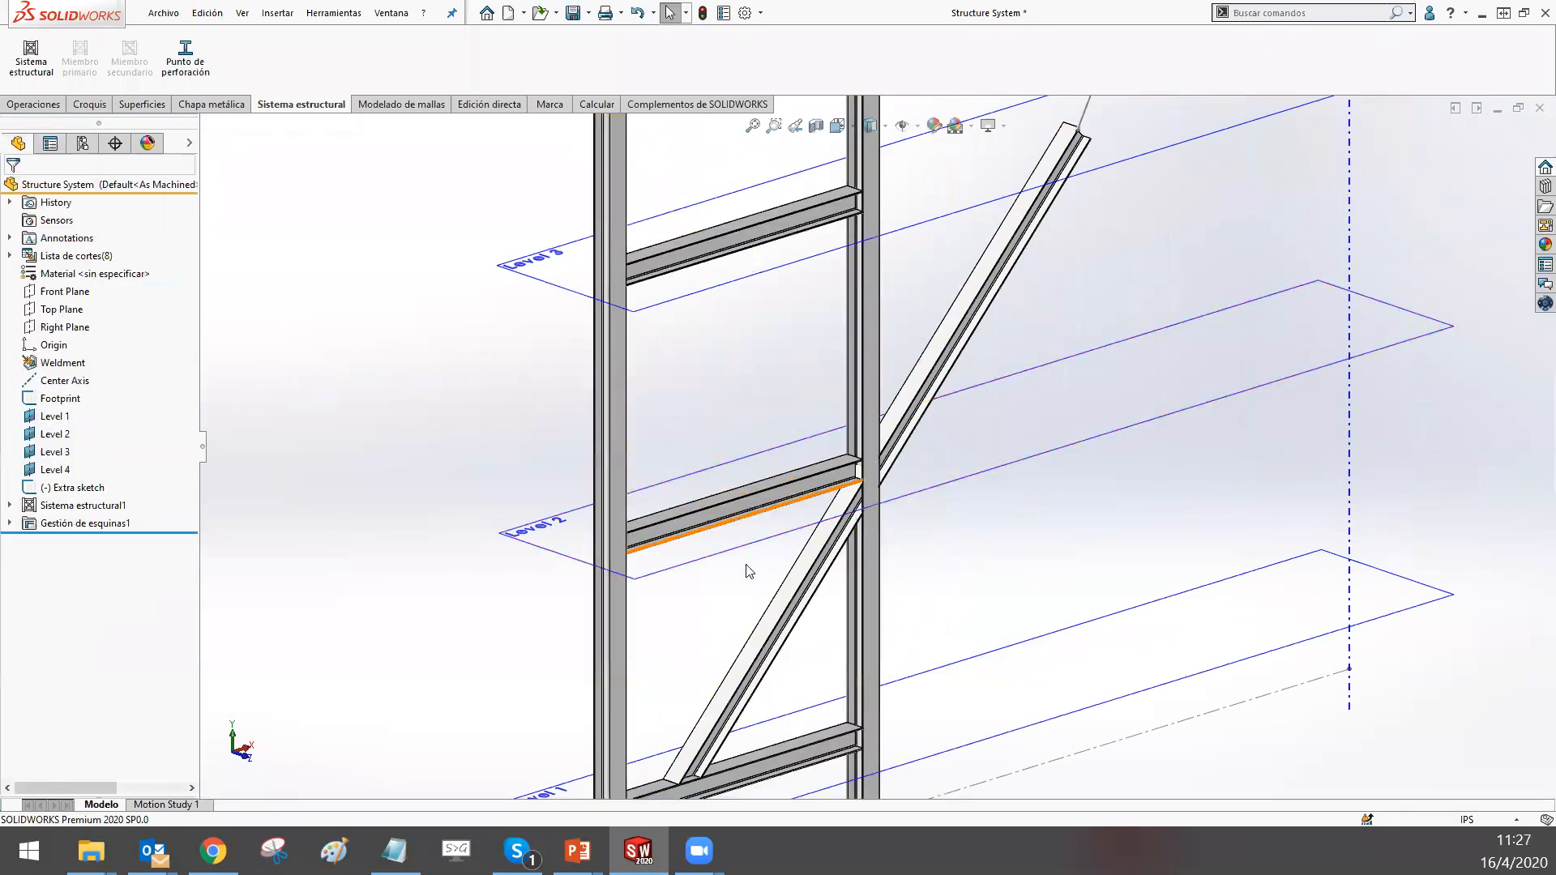
Start a circular pattern about the Center Axis with 12 equally spaced instances over 360°
{"action": "scroll", "coordinate": [748, 571], "scroll_direction": "up", "scroll_amount": 5}
{"action": "scroll", "coordinate": [747, 696], "scroll_direction": "down", "scroll_amount": 5}
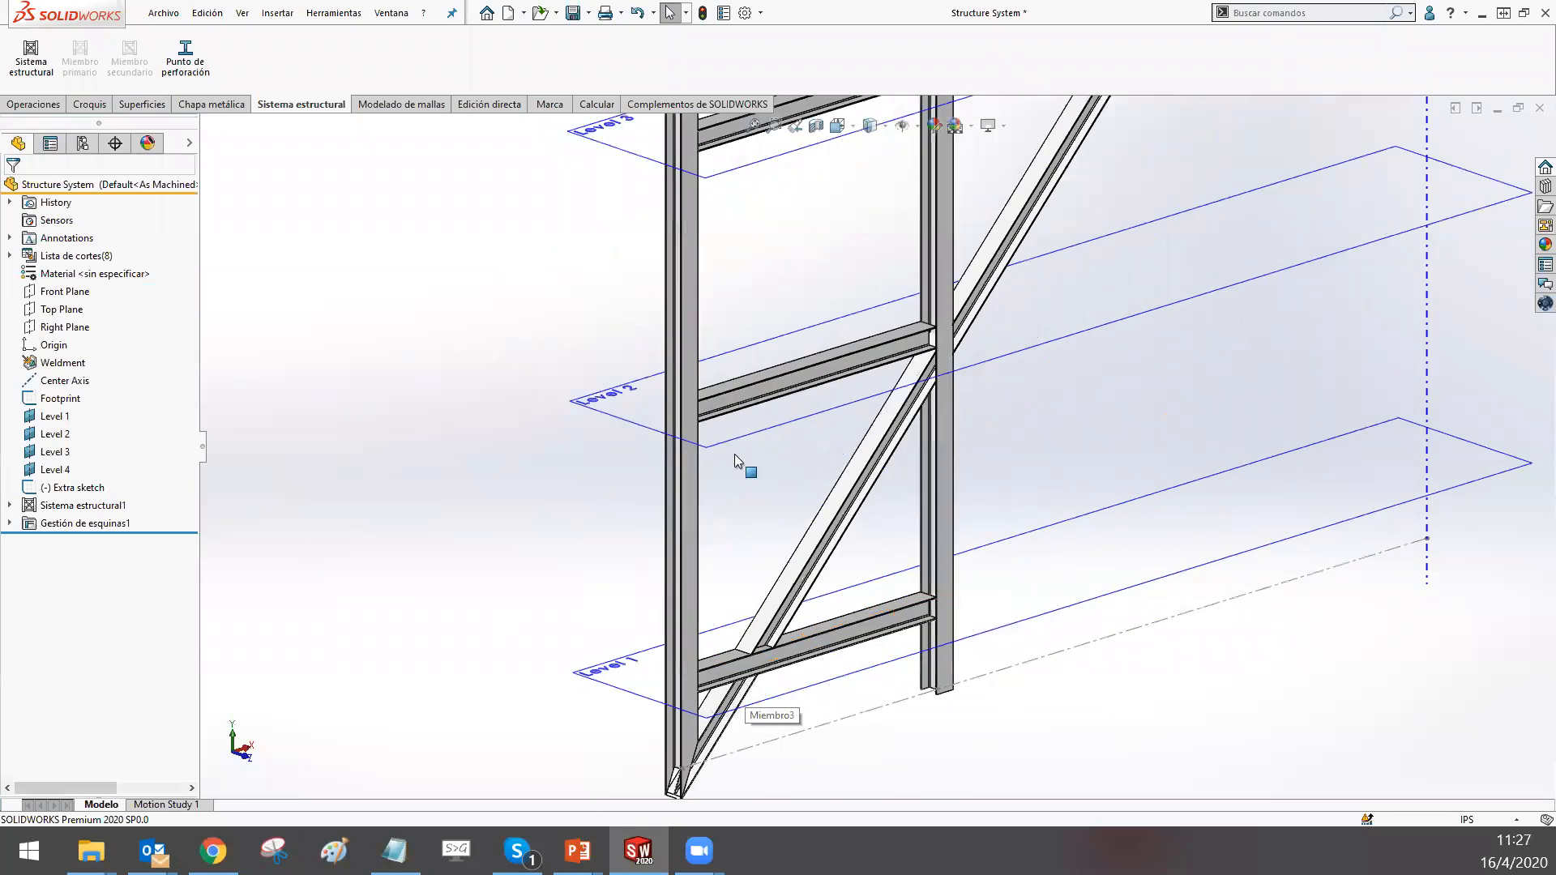
{"action": "scroll", "coordinate": [770, 689], "scroll_direction": "down", "scroll_amount": 3}
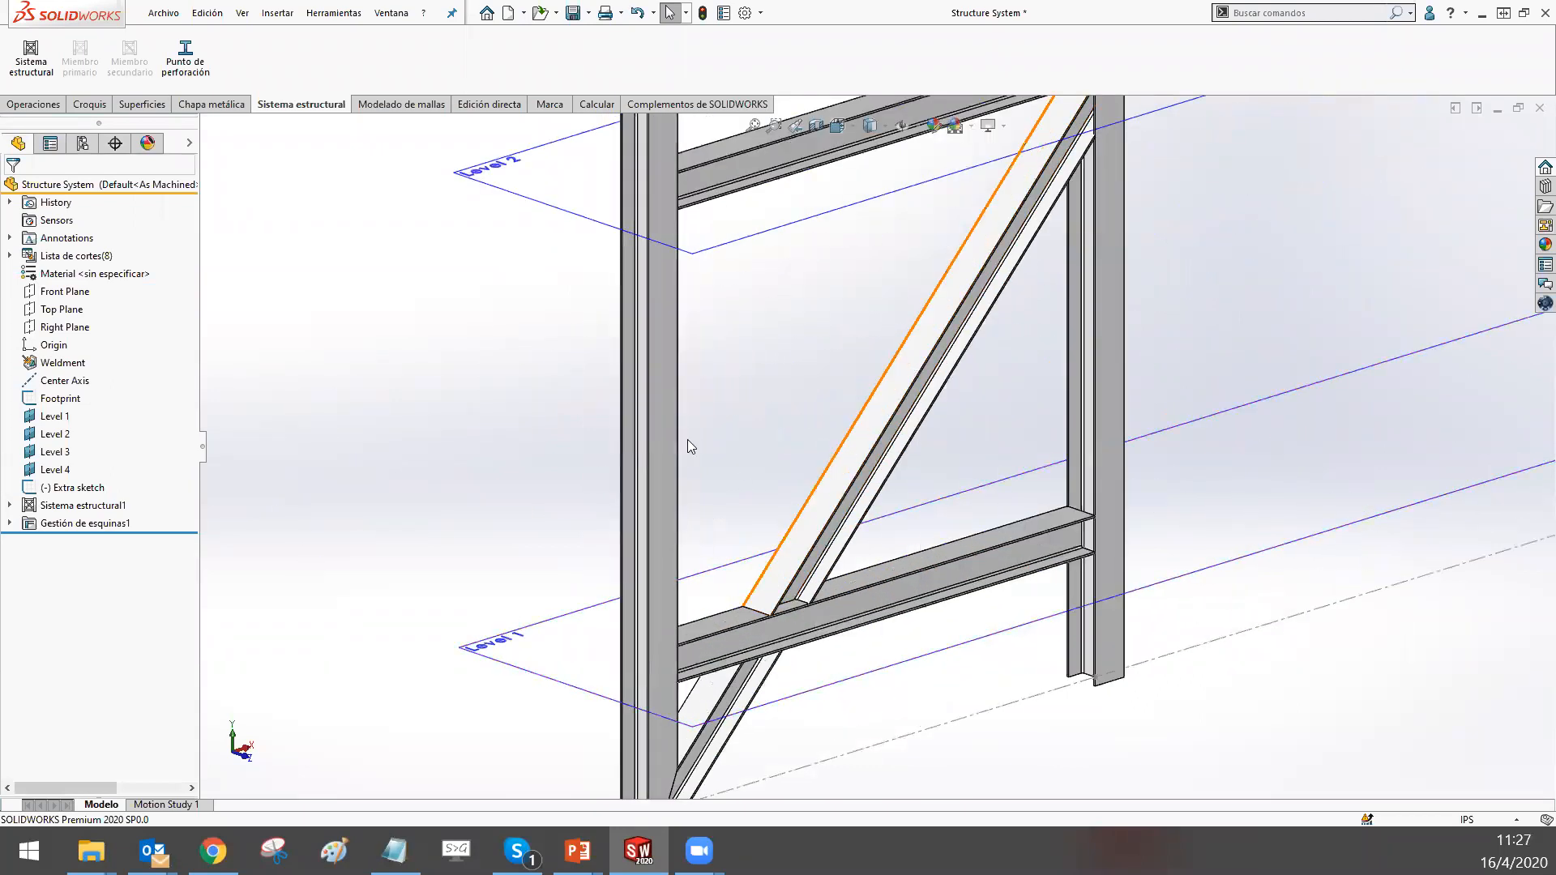
{"action": "scroll", "coordinate": [837, 415], "scroll_direction": "up", "scroll_amount": 2}
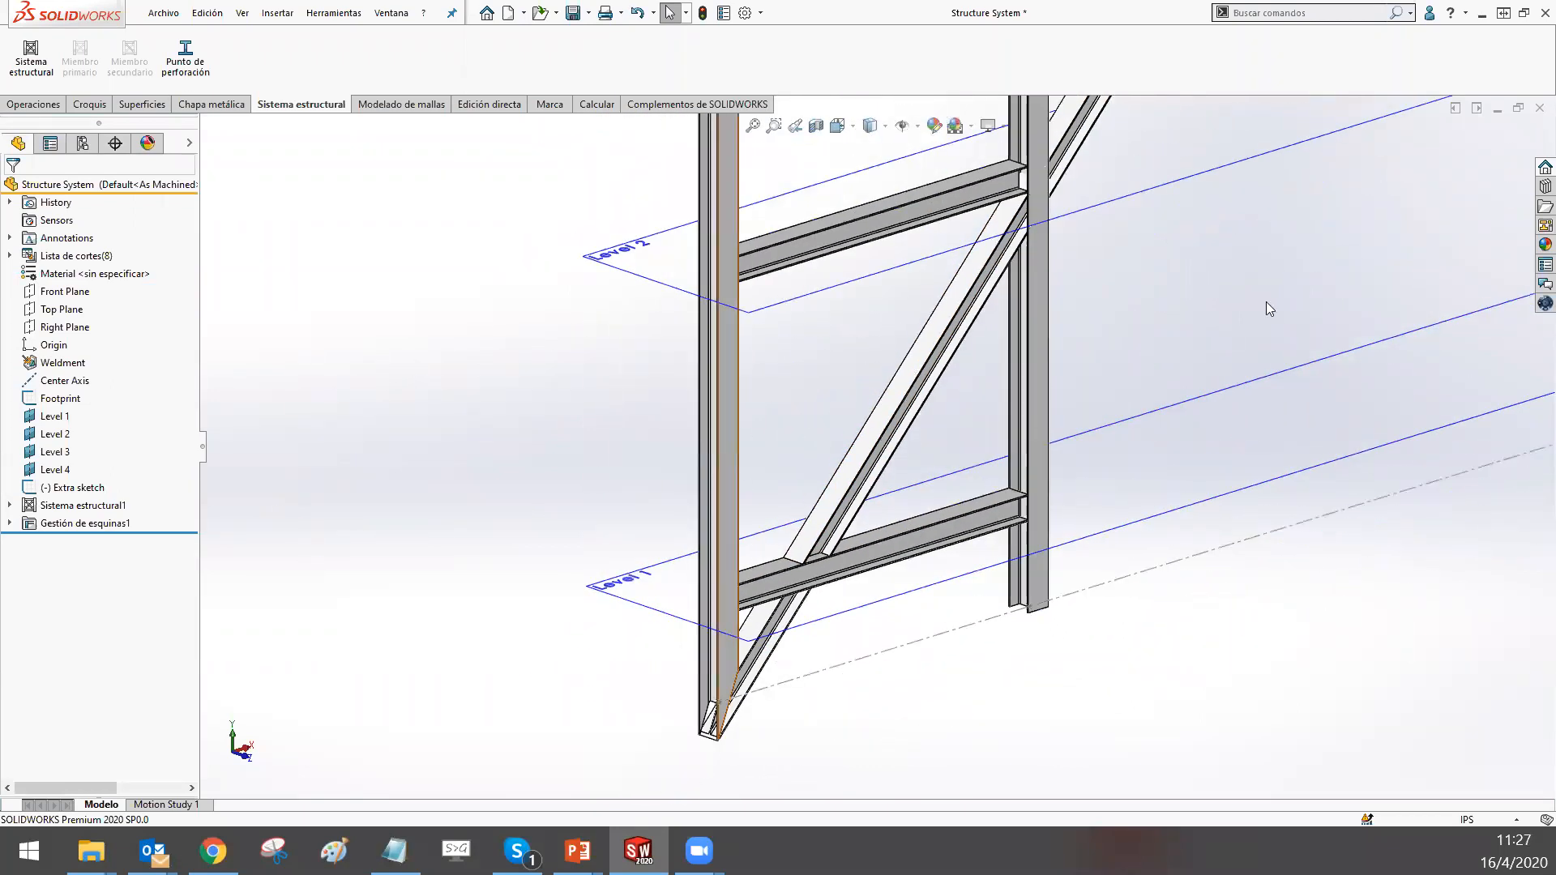
{"action": "scroll", "coordinate": [1348, 358], "scroll_direction": "up", "scroll_amount": 3}
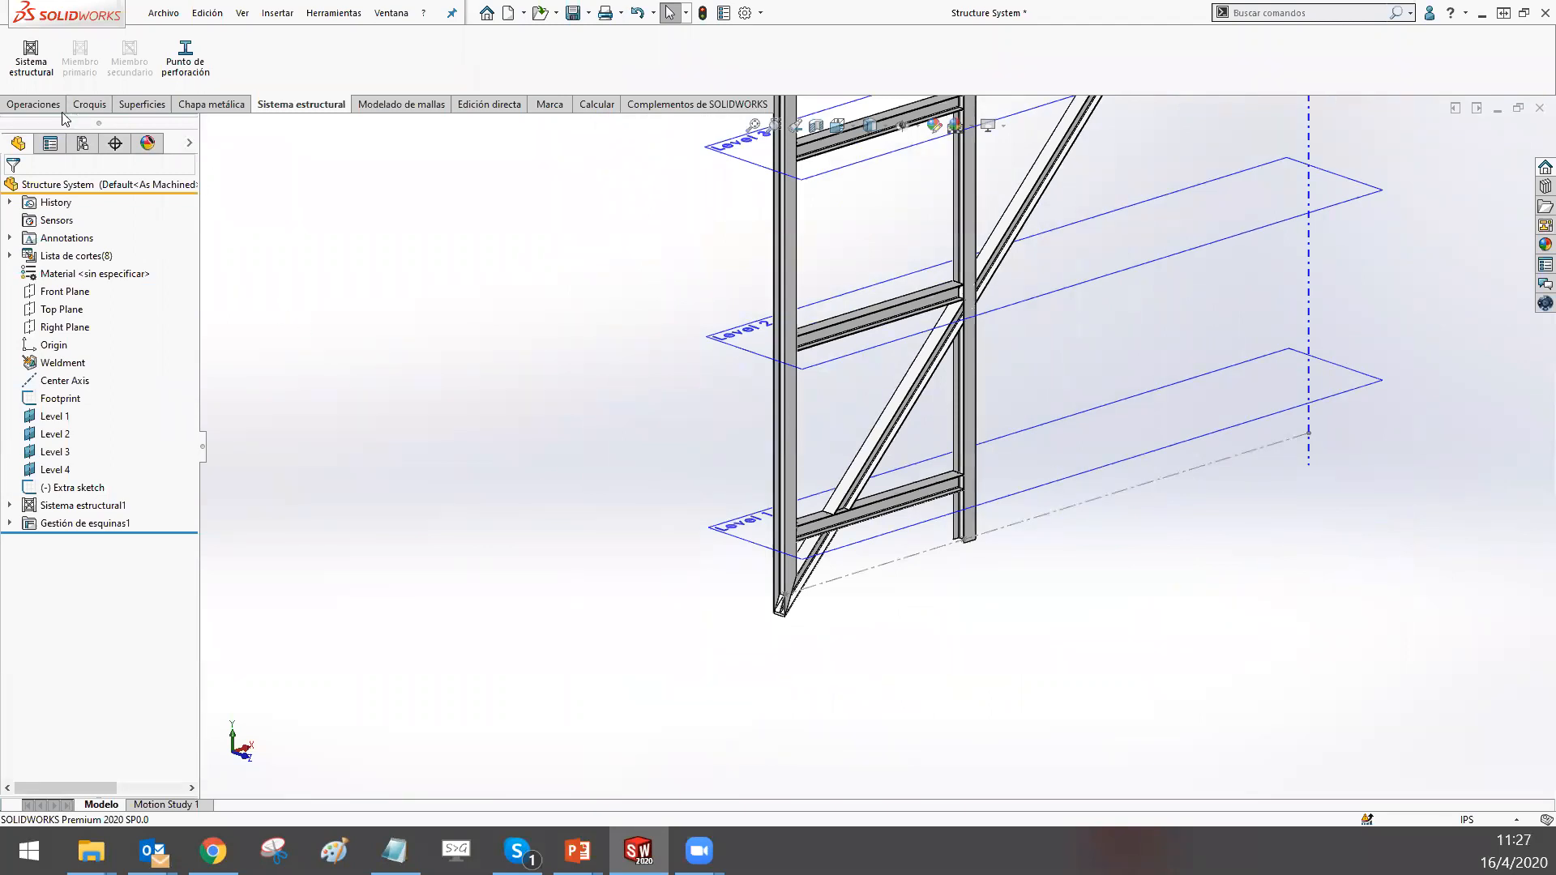
{"action": "left_click", "coordinate": [36, 104]}
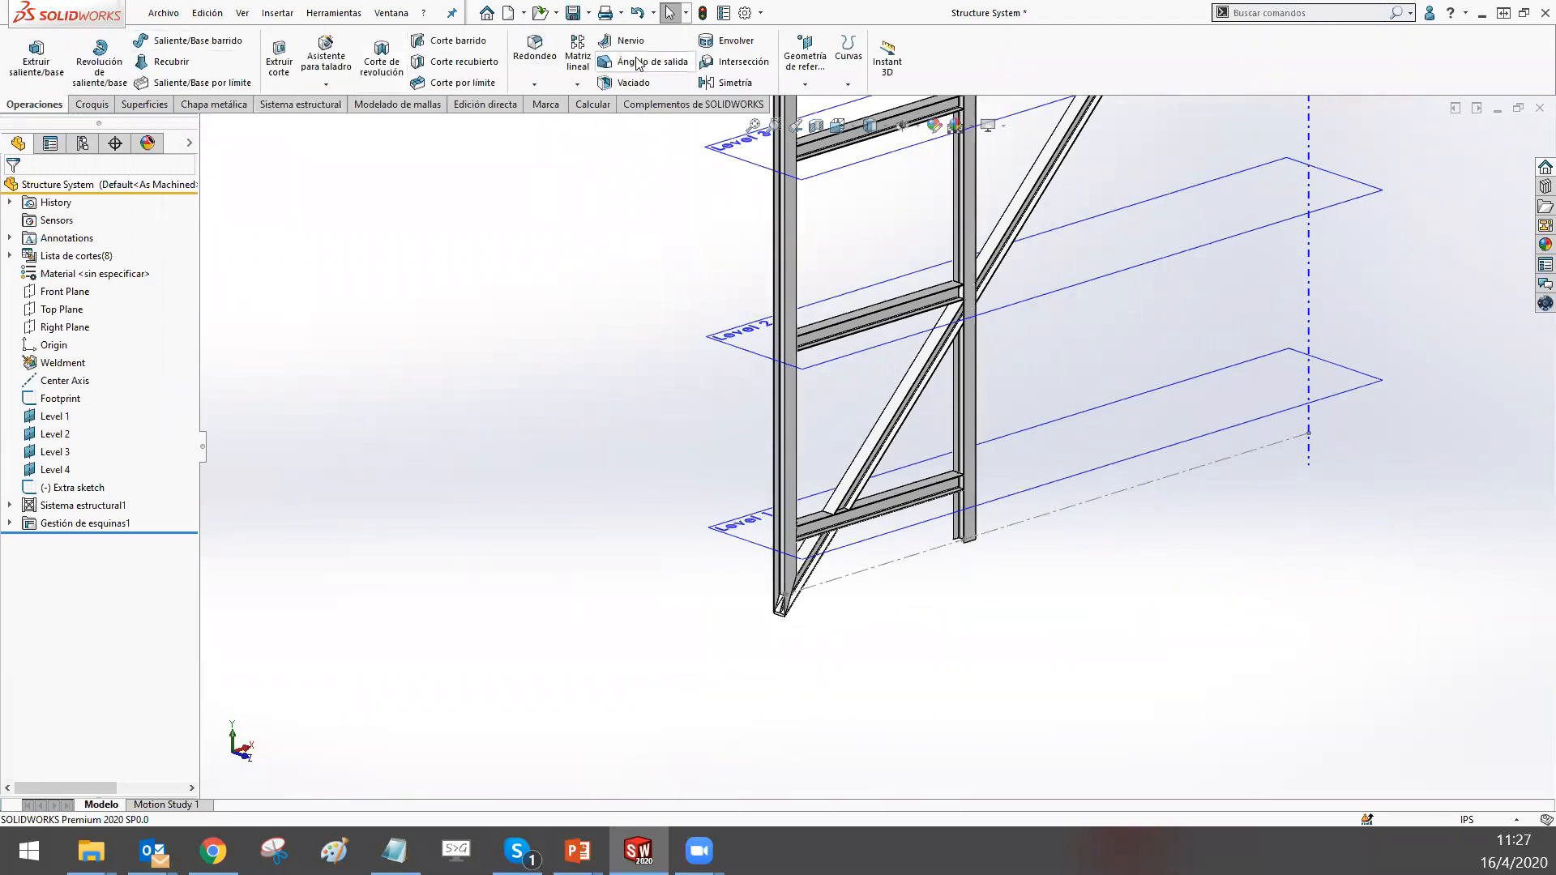
{"action": "left_click", "coordinate": [577, 84]}
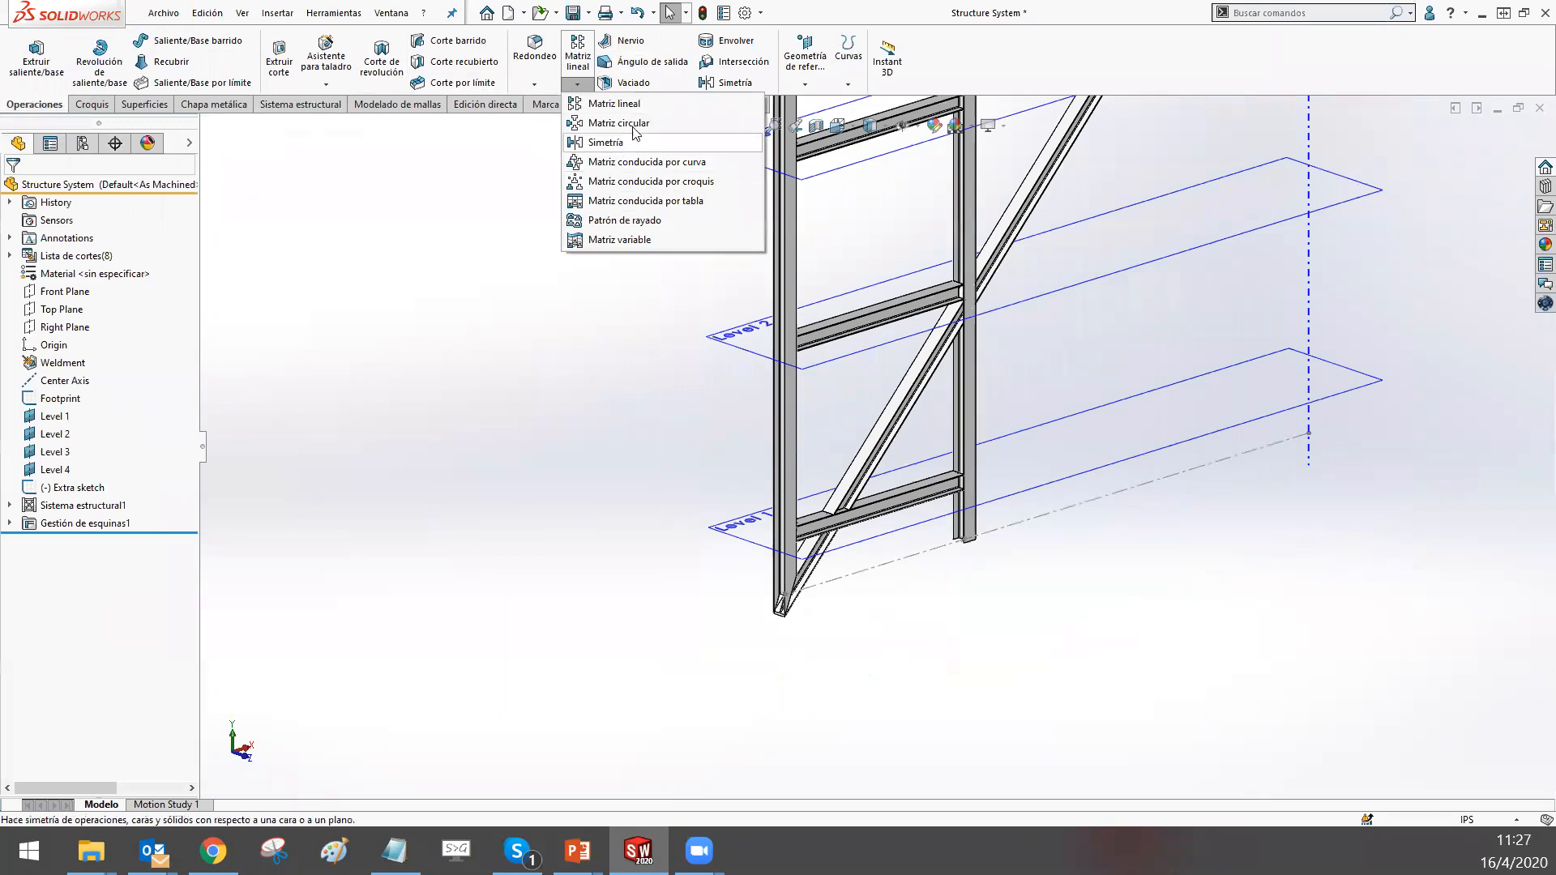
{"action": "left_click", "coordinate": [616, 123]}
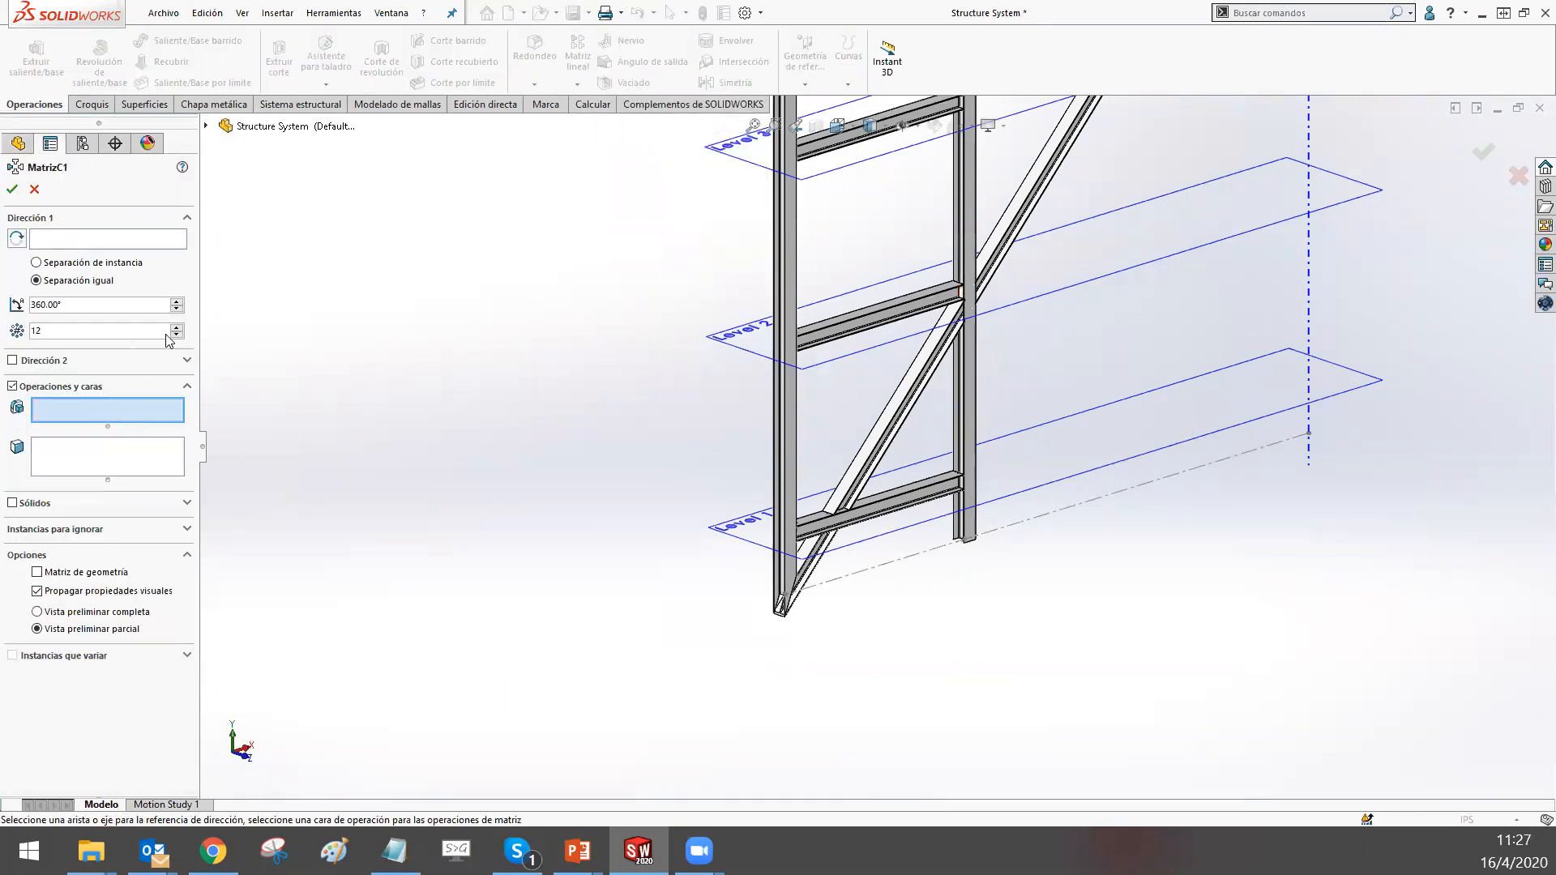
{"action": "left_click", "coordinate": [1308, 312]}
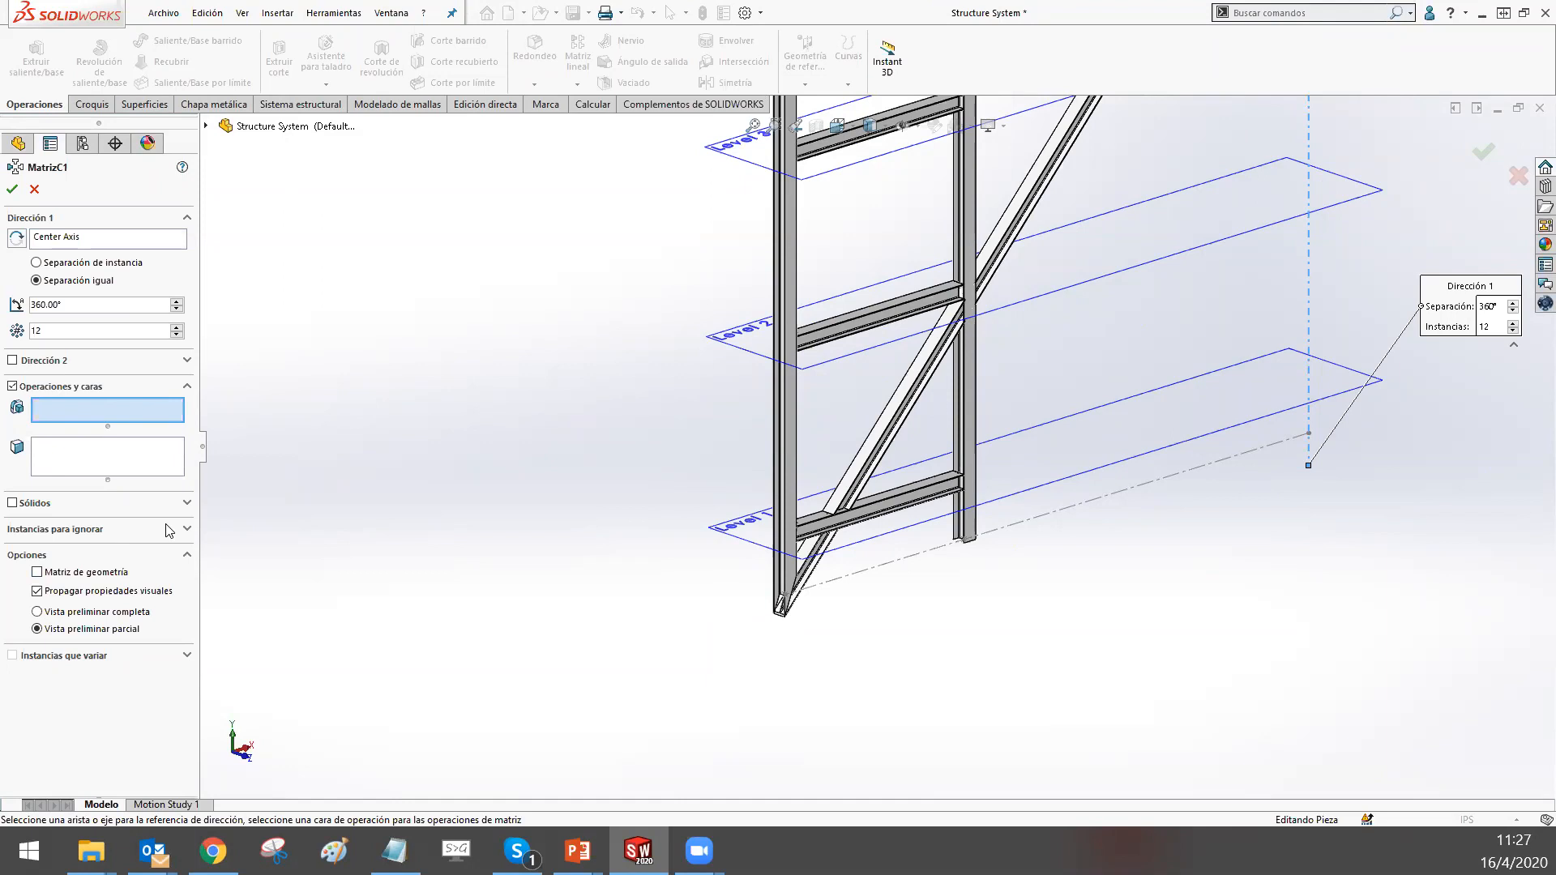
Try to add the outer column member and Sistema estructural1 to the circular pattern, and cancel the pattern
{"action": "left_click", "coordinate": [187, 503]}
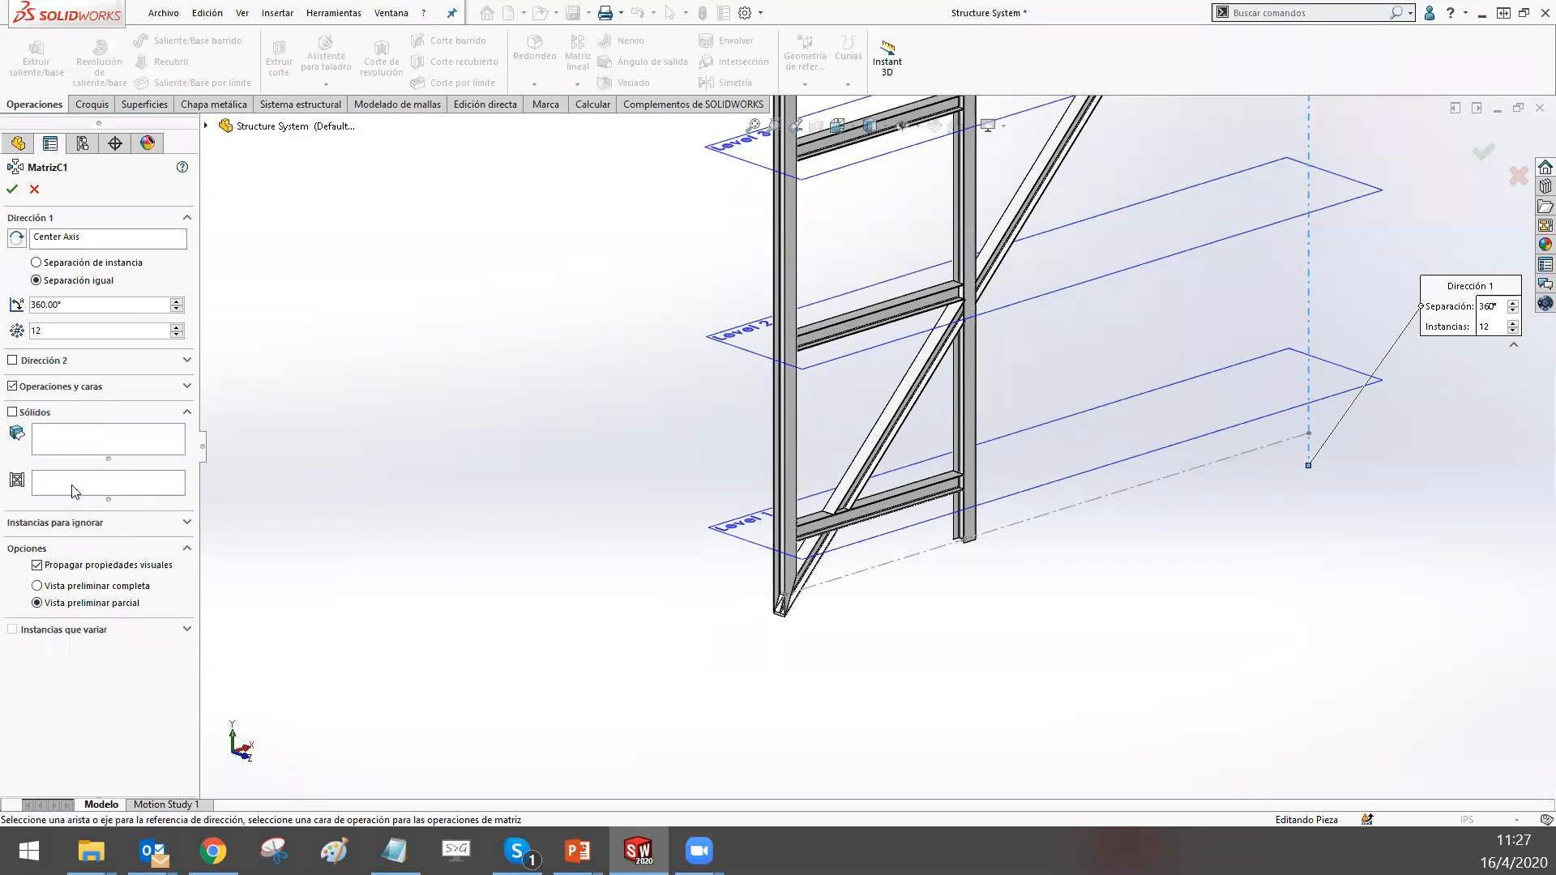
{"action": "left_click", "coordinate": [791, 399]}
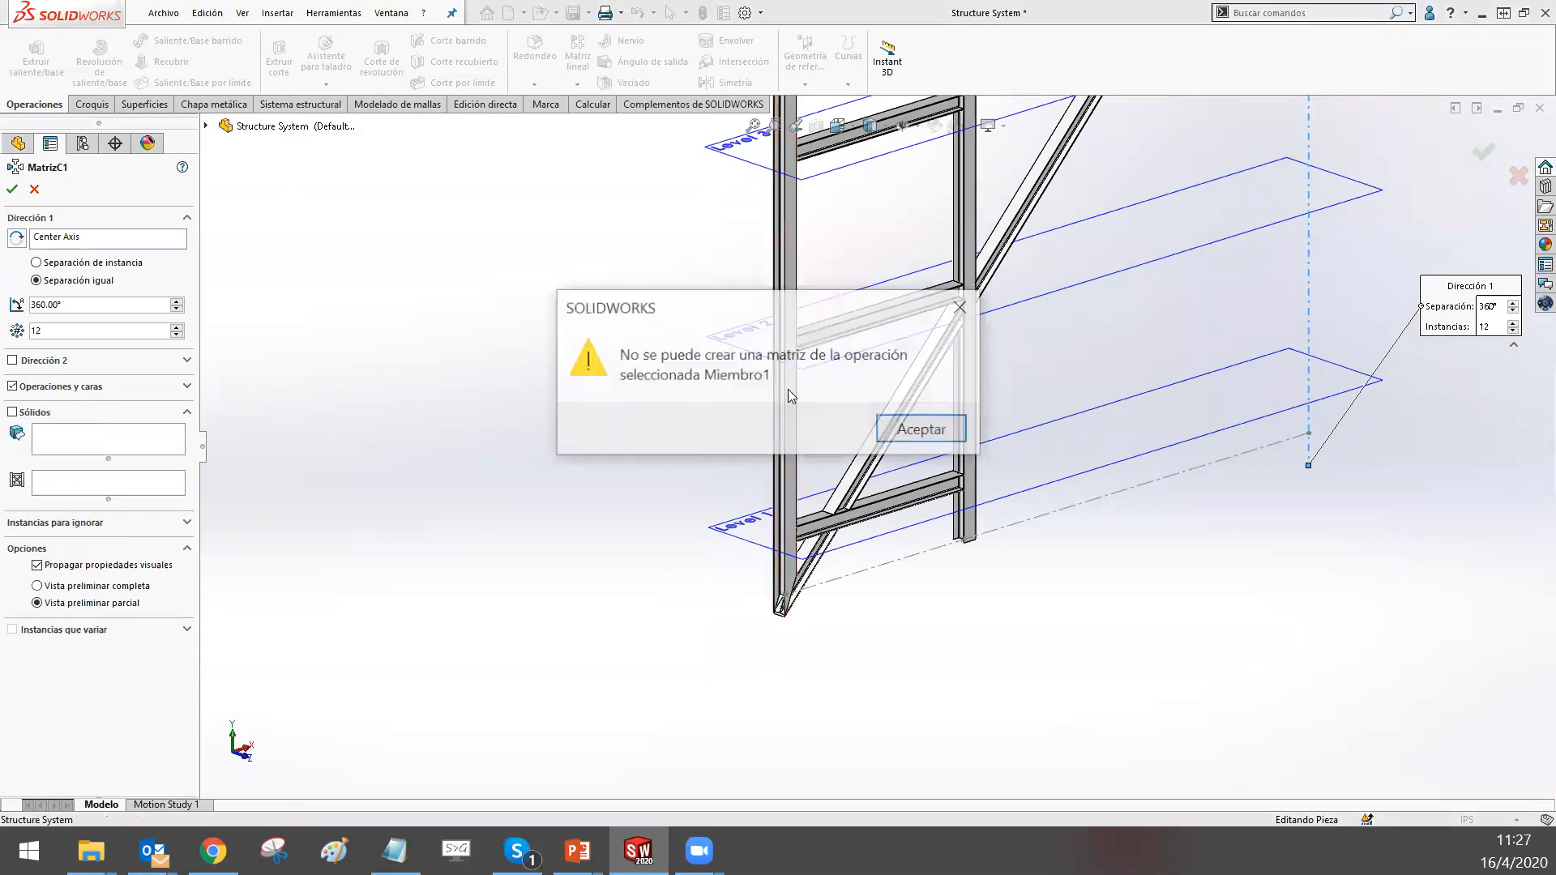
{"action": "left_click", "coordinate": [943, 436]}
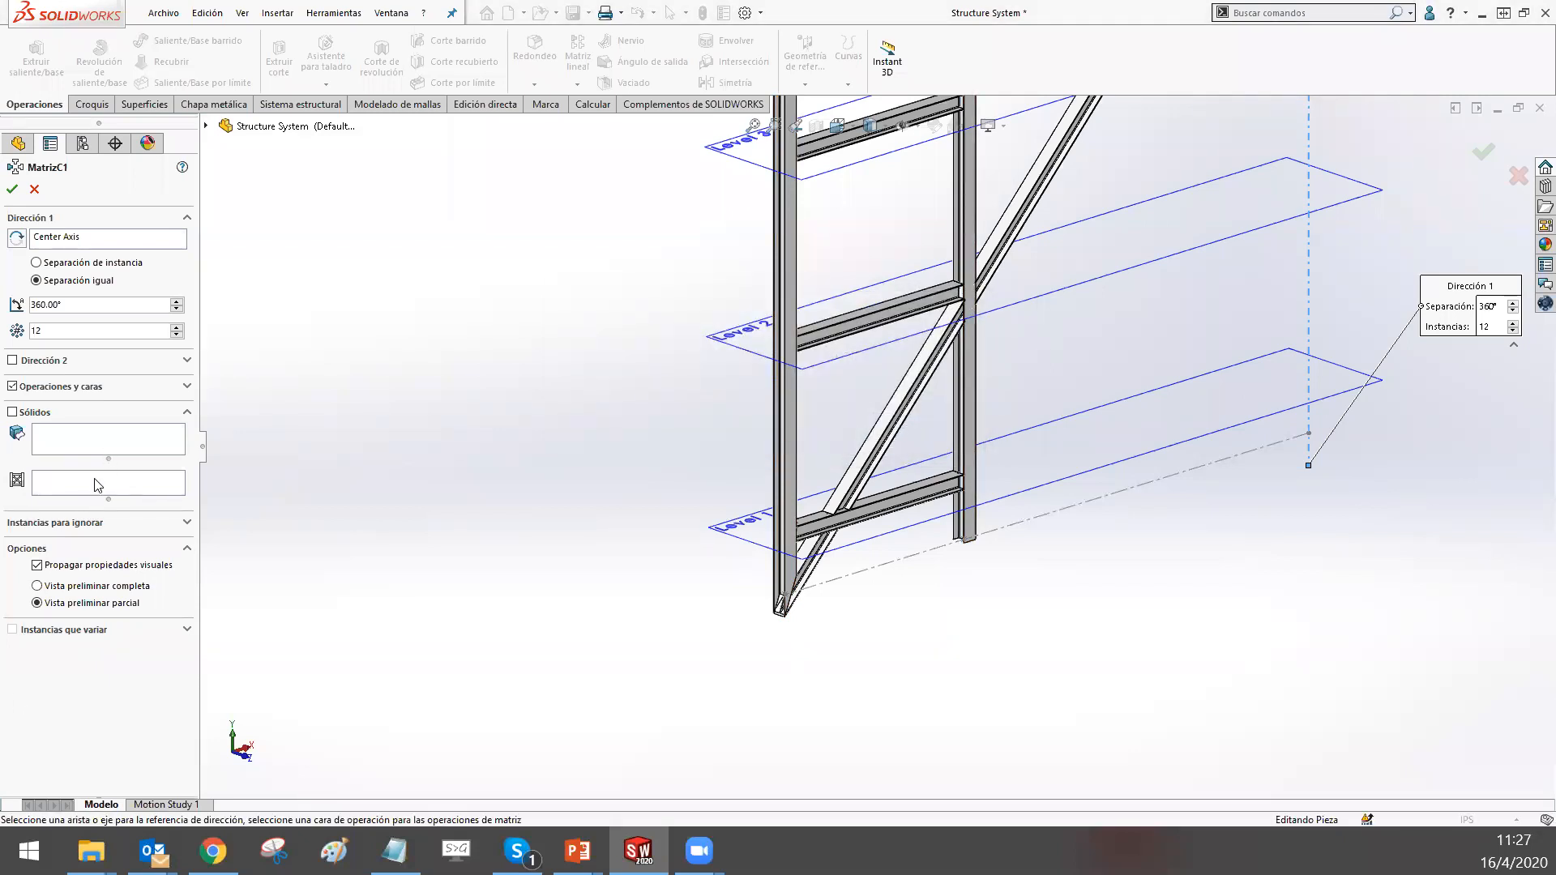
{"action": "left_click", "coordinate": [207, 126]}
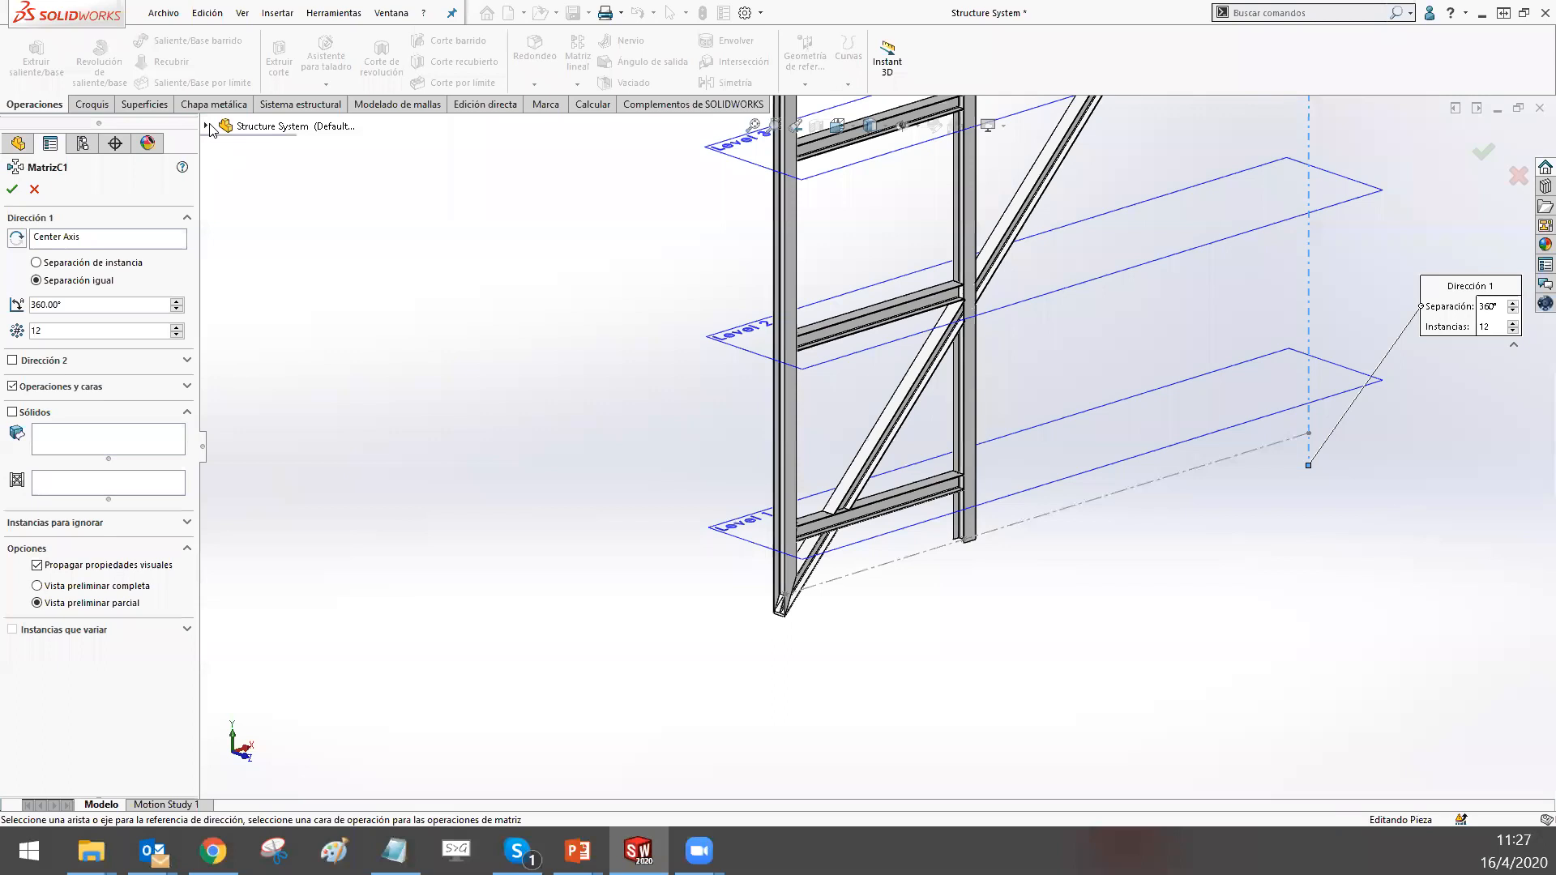
{"action": "left_click", "coordinate": [263, 447]}
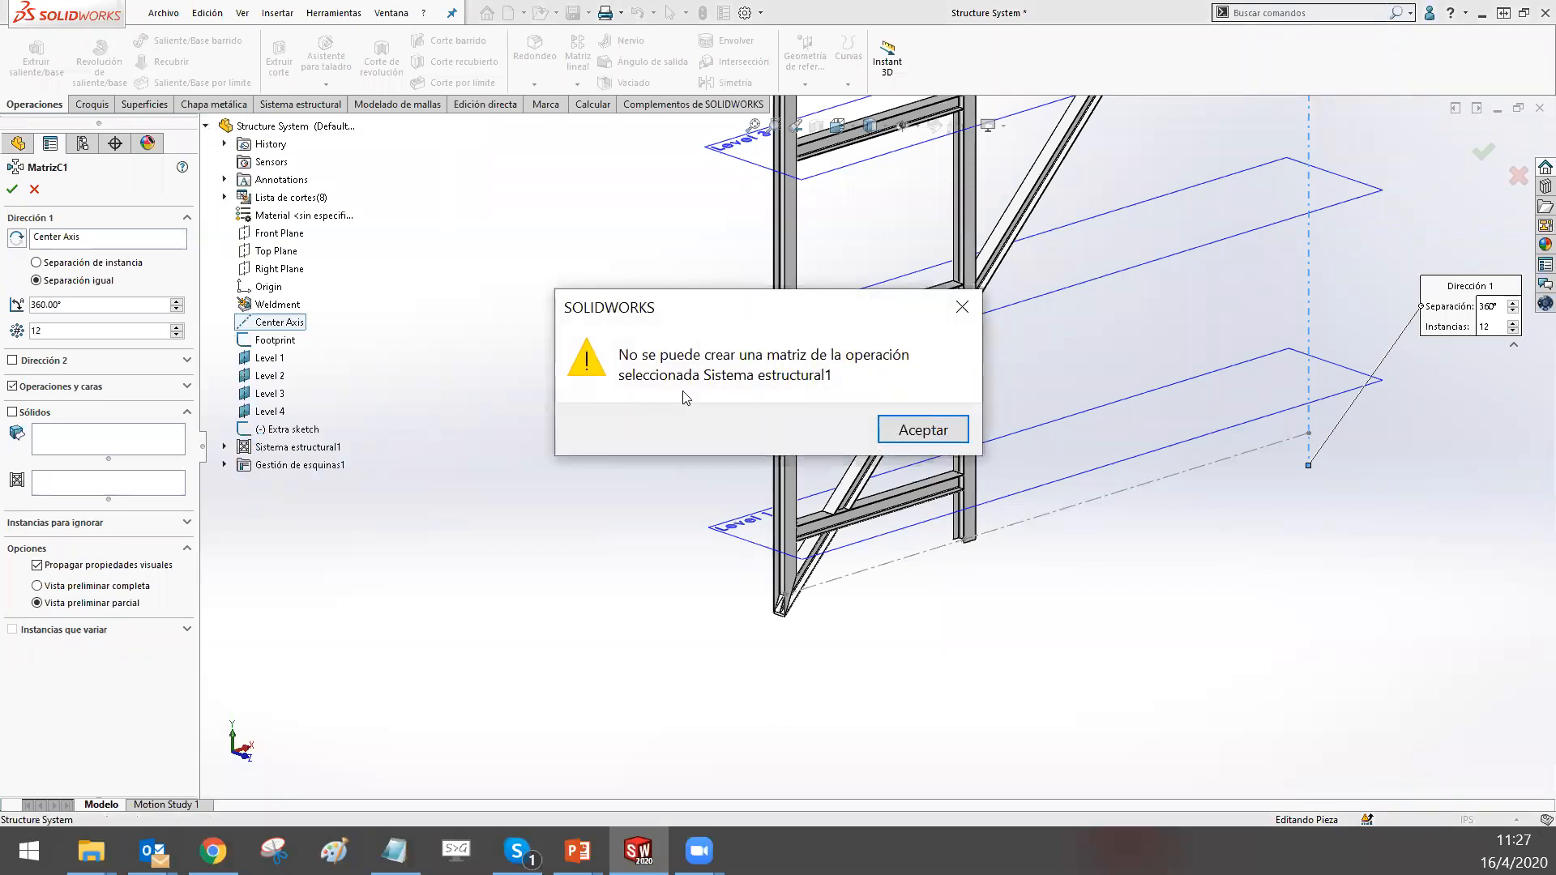
{"action": "left_click", "coordinate": [924, 433]}
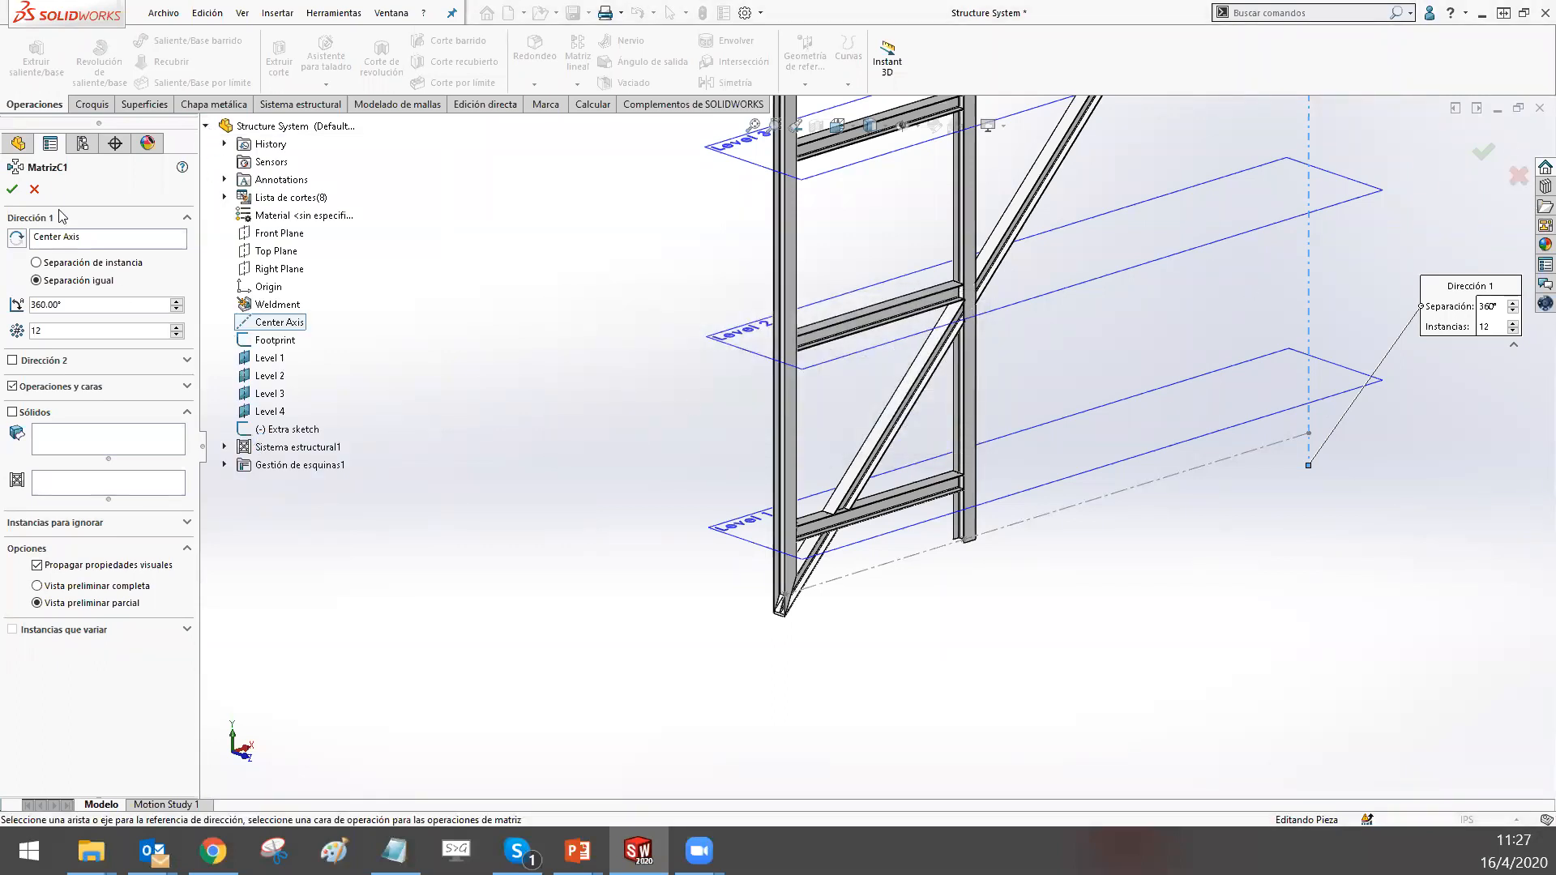
{"action": "key", "text": "f"}
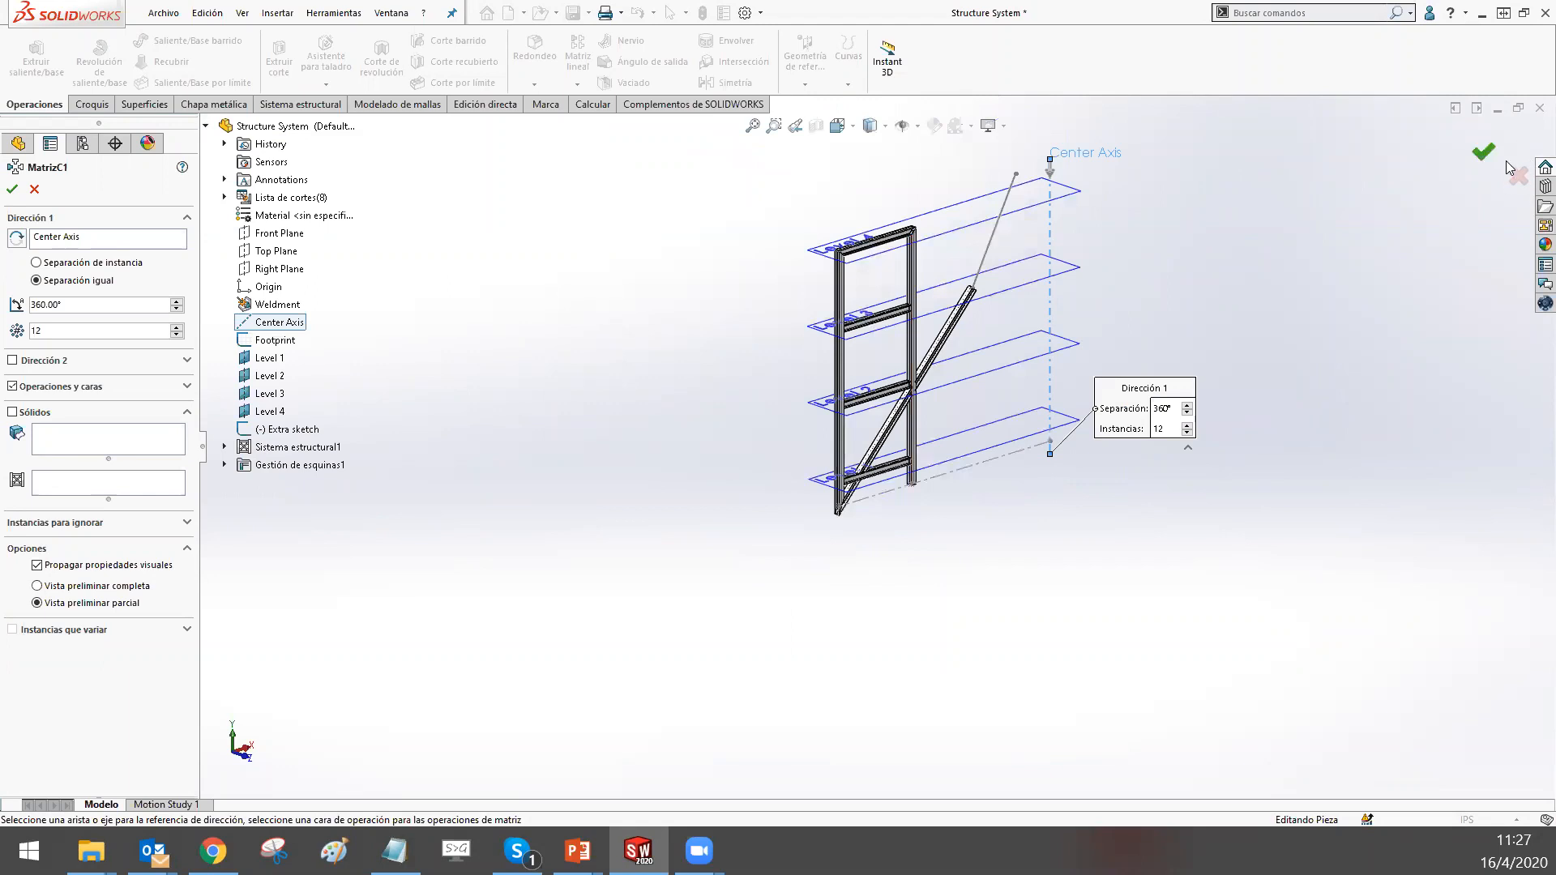
{"action": "scroll", "coordinate": [1001, 203], "scroll_direction": "down", "scroll_amount": 3}
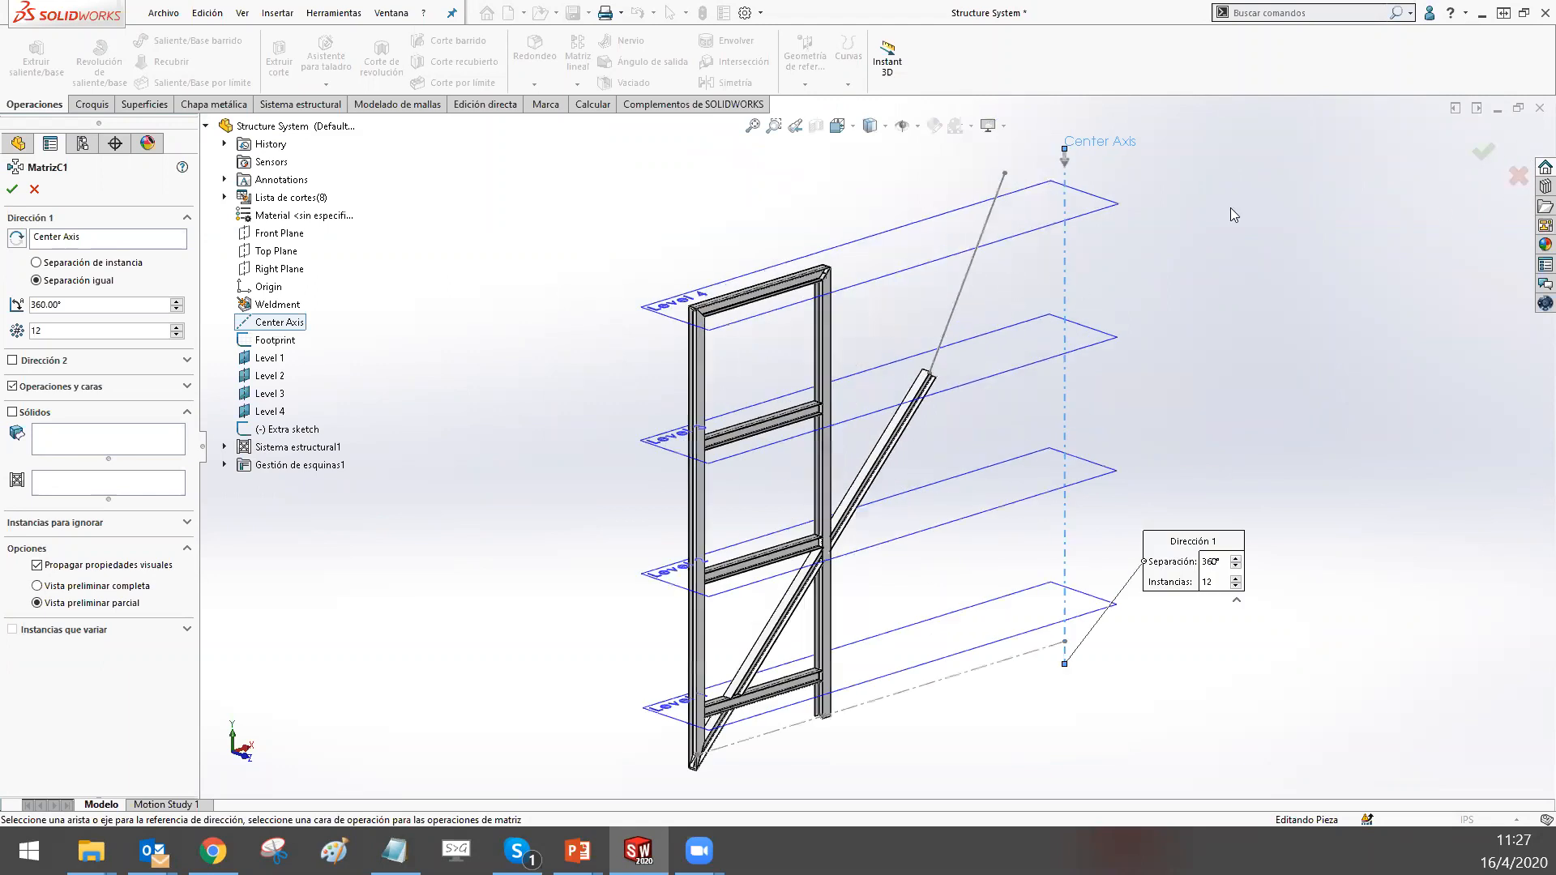
{"action": "left_click", "coordinate": [1514, 175]}
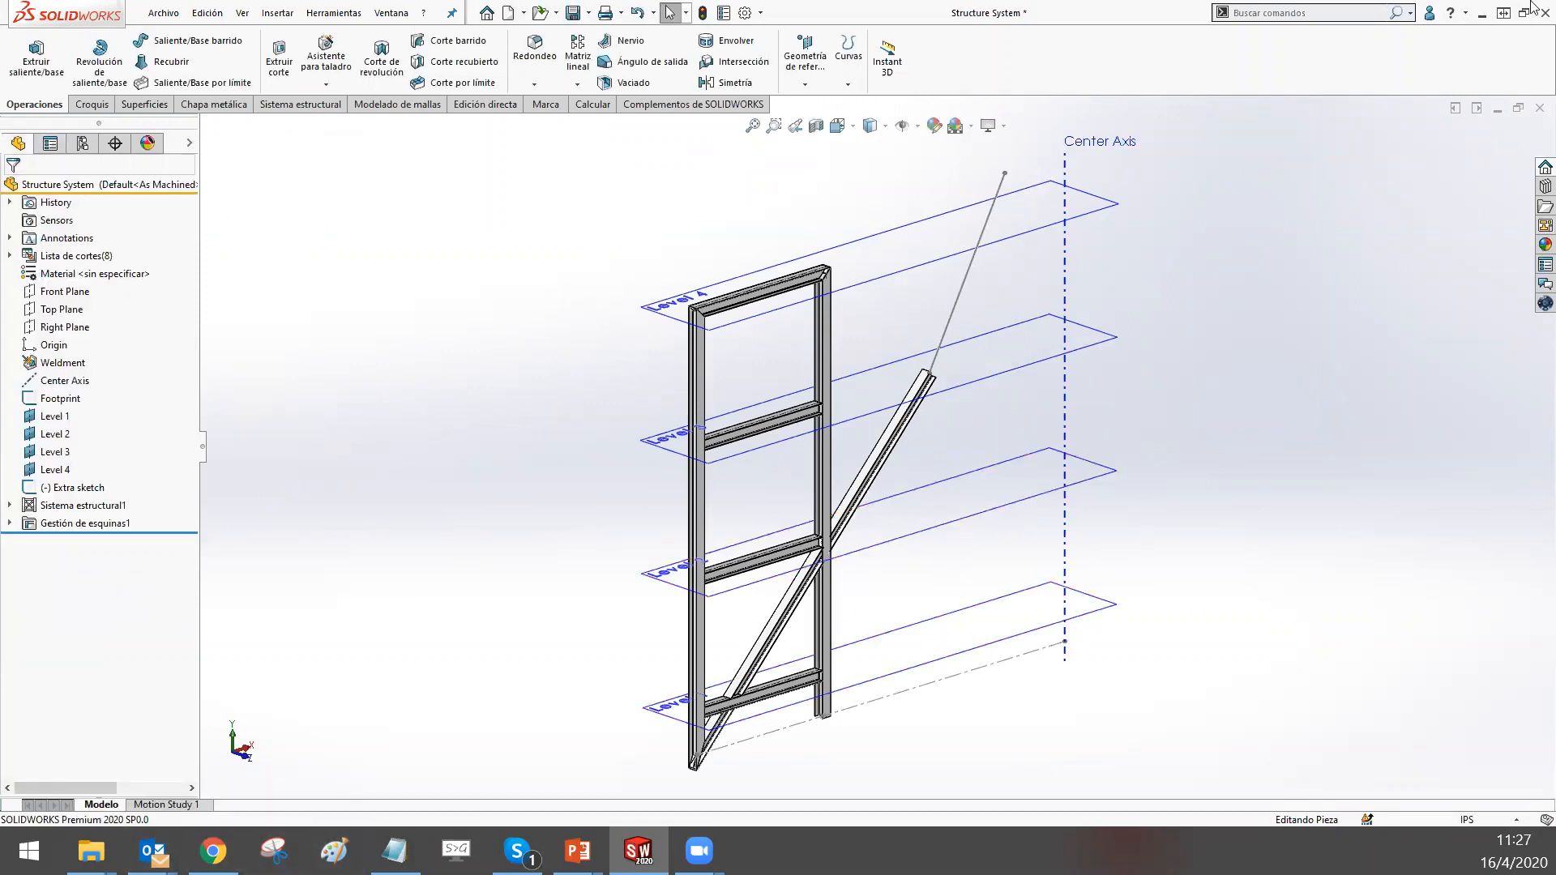
Close the Structure System part
{"action": "left_click", "coordinate": [1532, 107]}
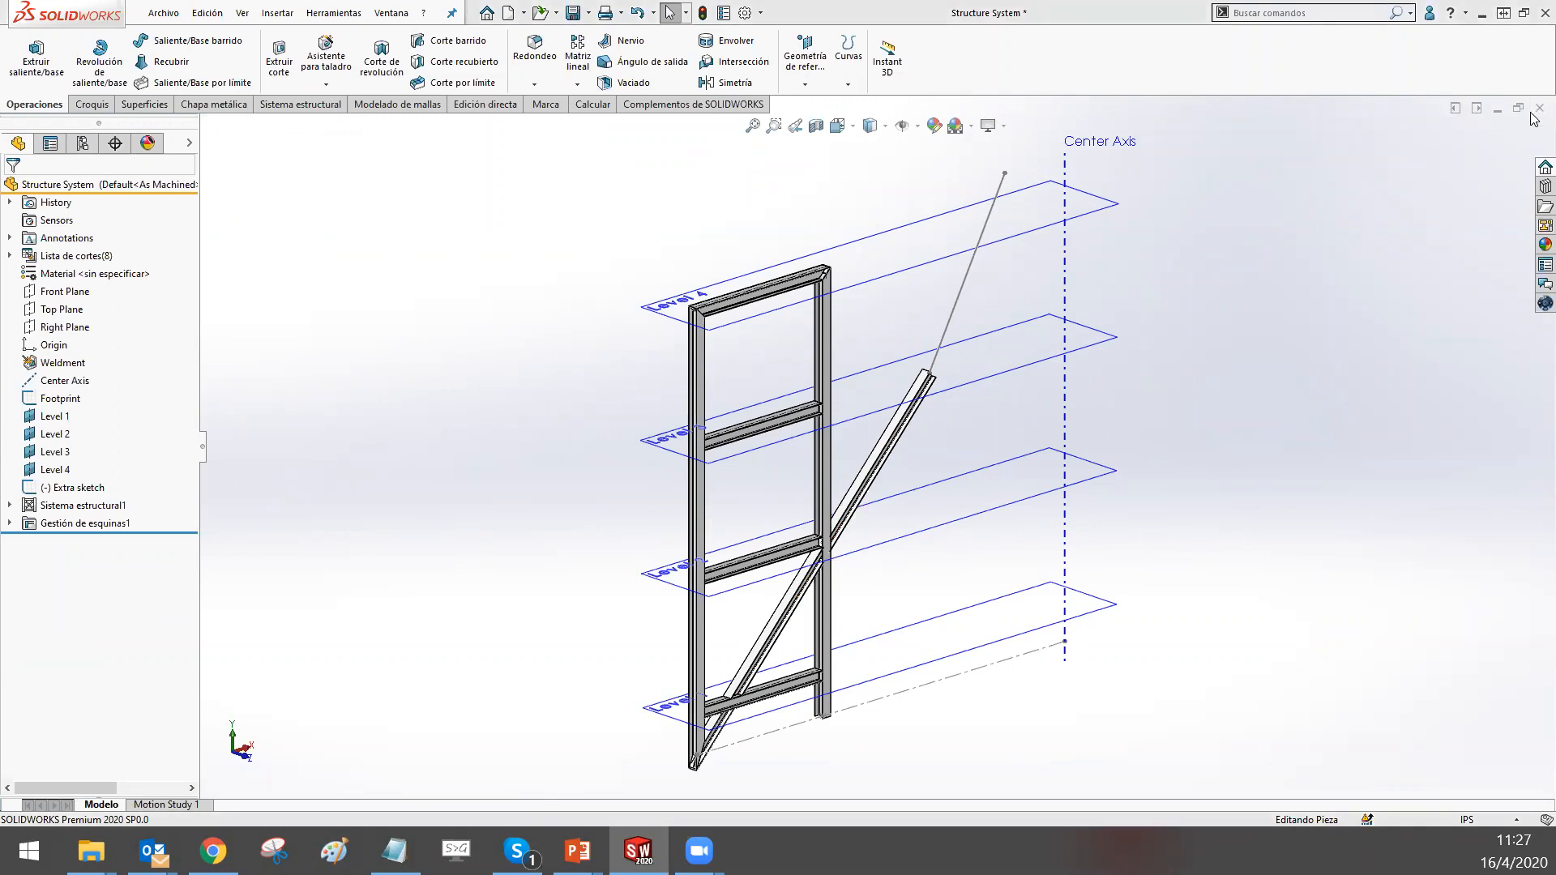
{"action": "left_click", "coordinate": [827, 476]}
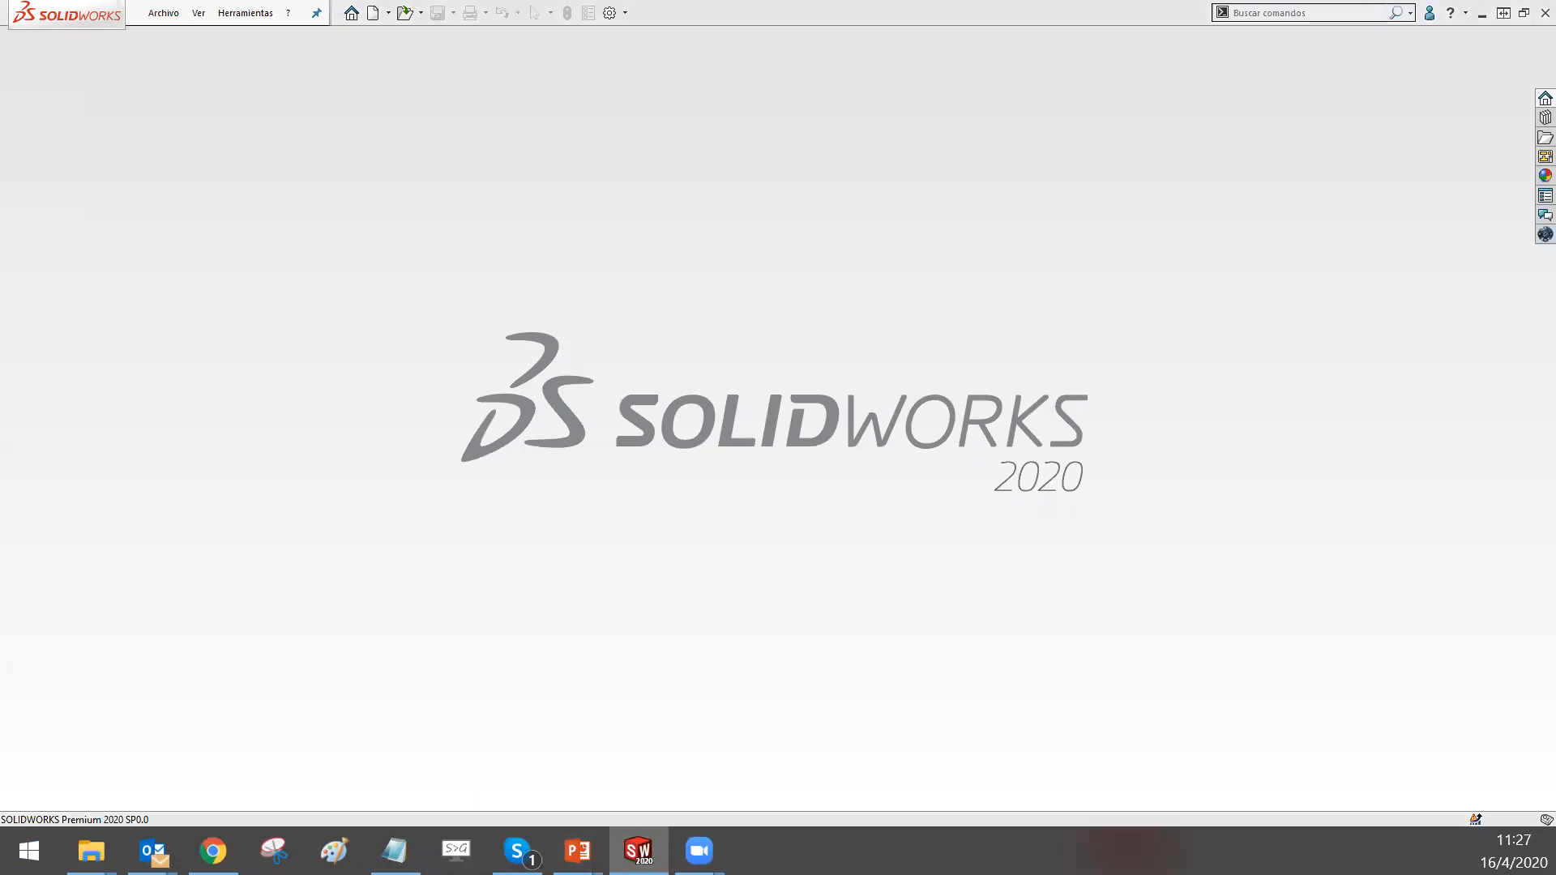
{"action": "key", "text": "alt+Tab"}
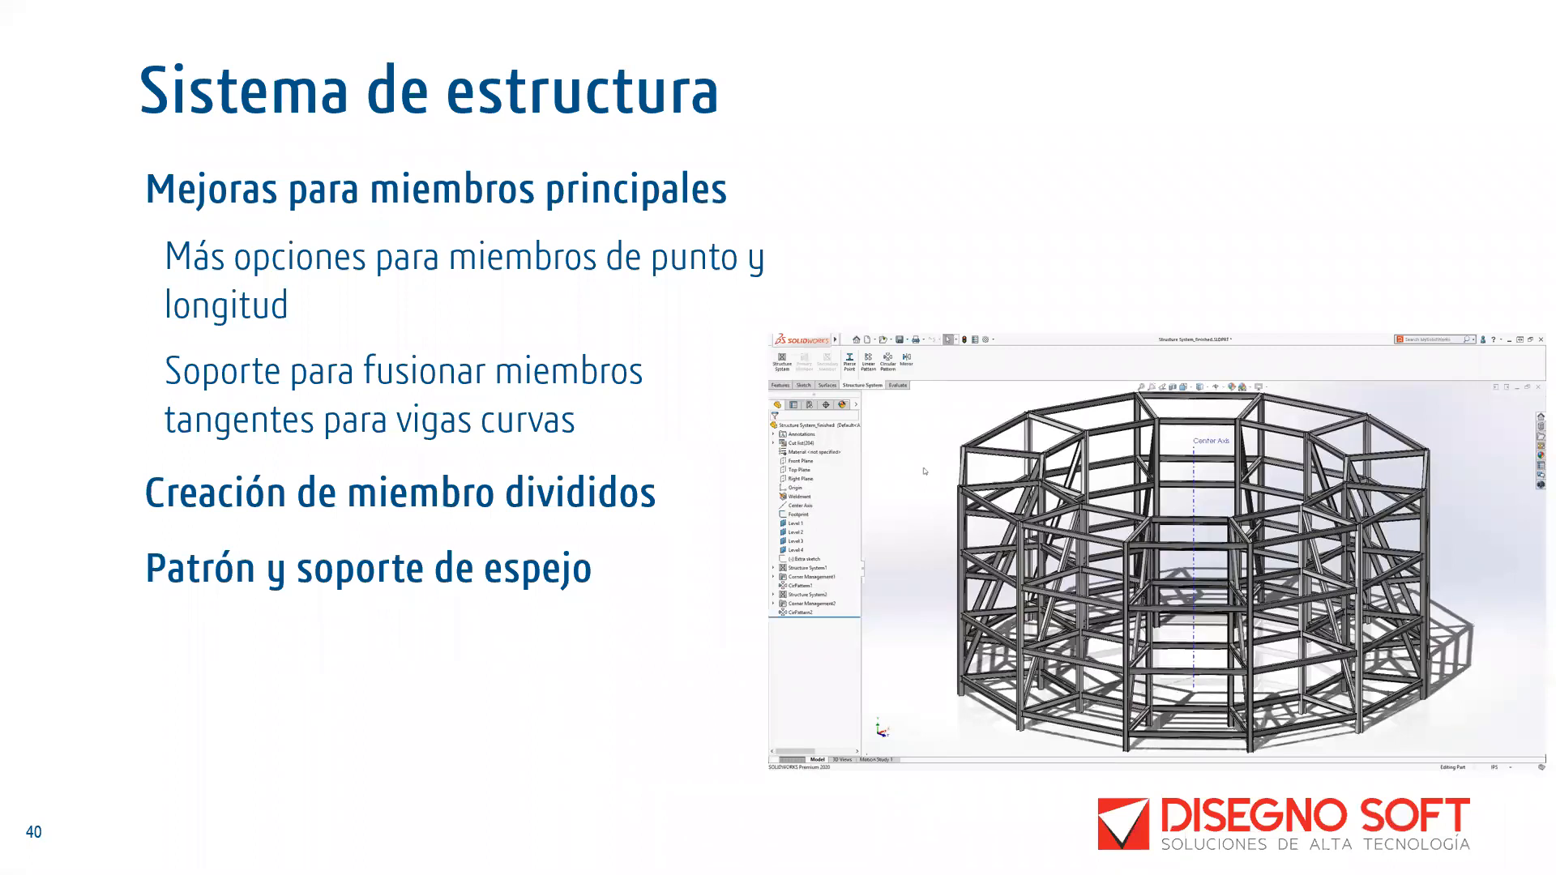
{"action": "key", "text": "Right"}
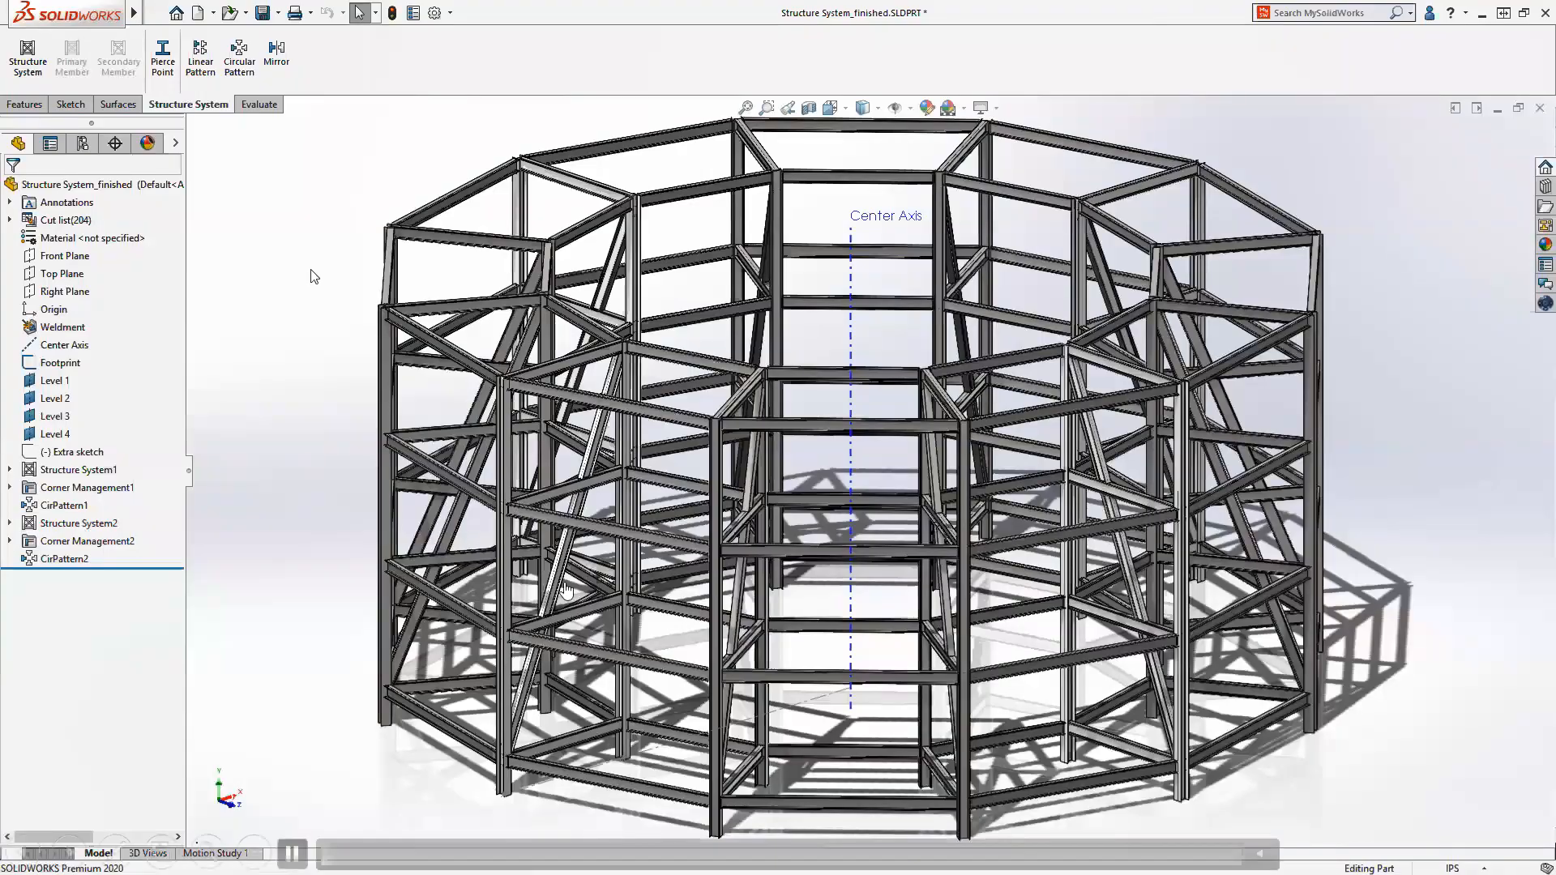
{"action": "key", "text": "alt+p"}
{"action": "left_click_drag", "start_coordinate": [360, 853], "coordinate": [868, 853]}
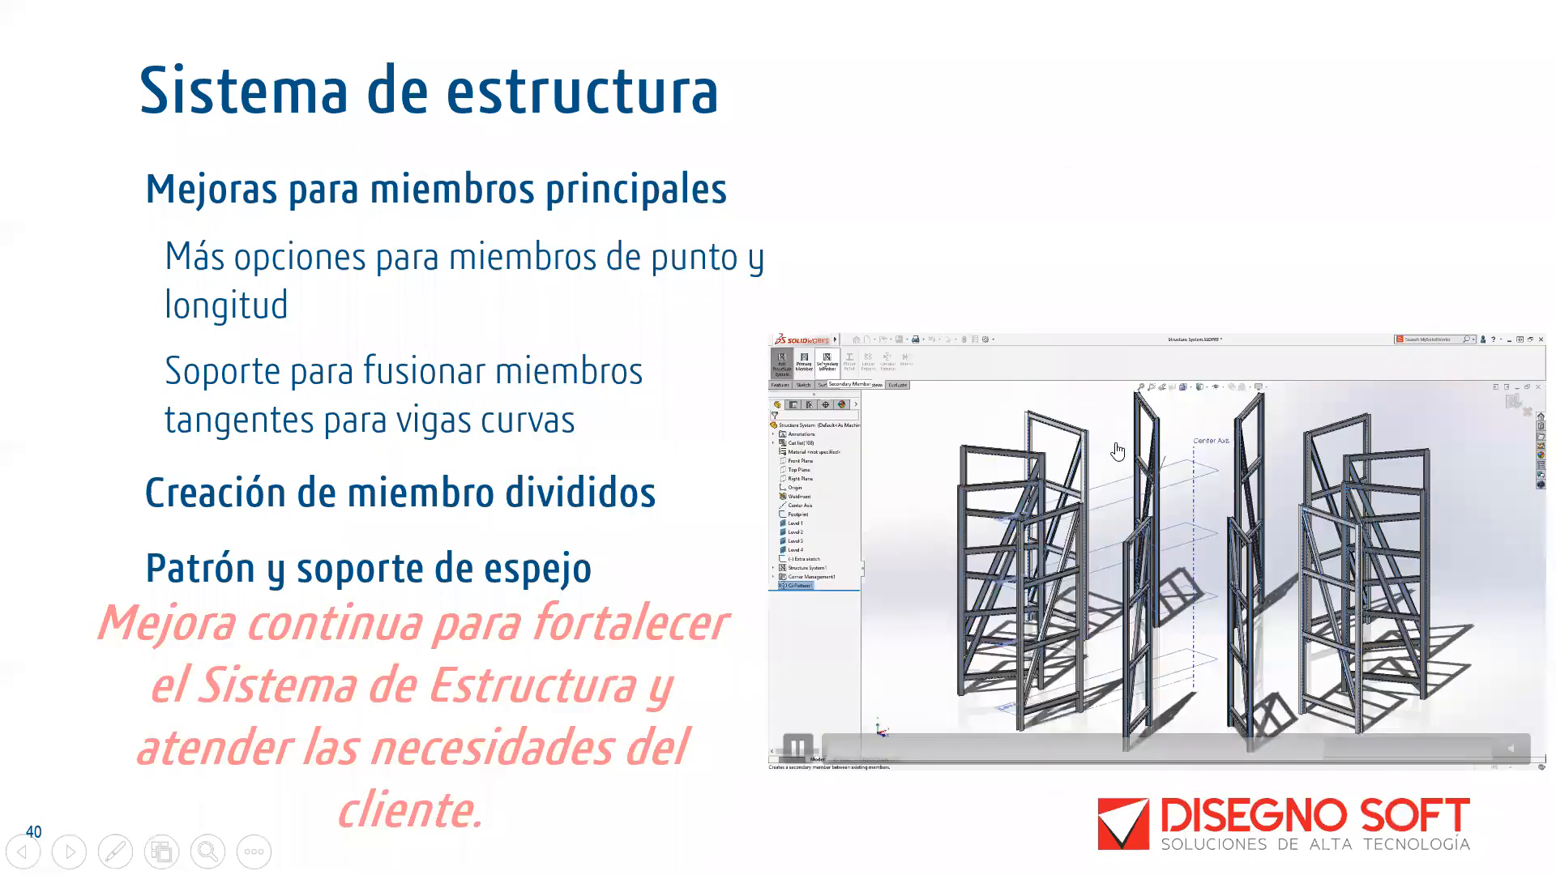
{"action": "key", "text": "Right"}
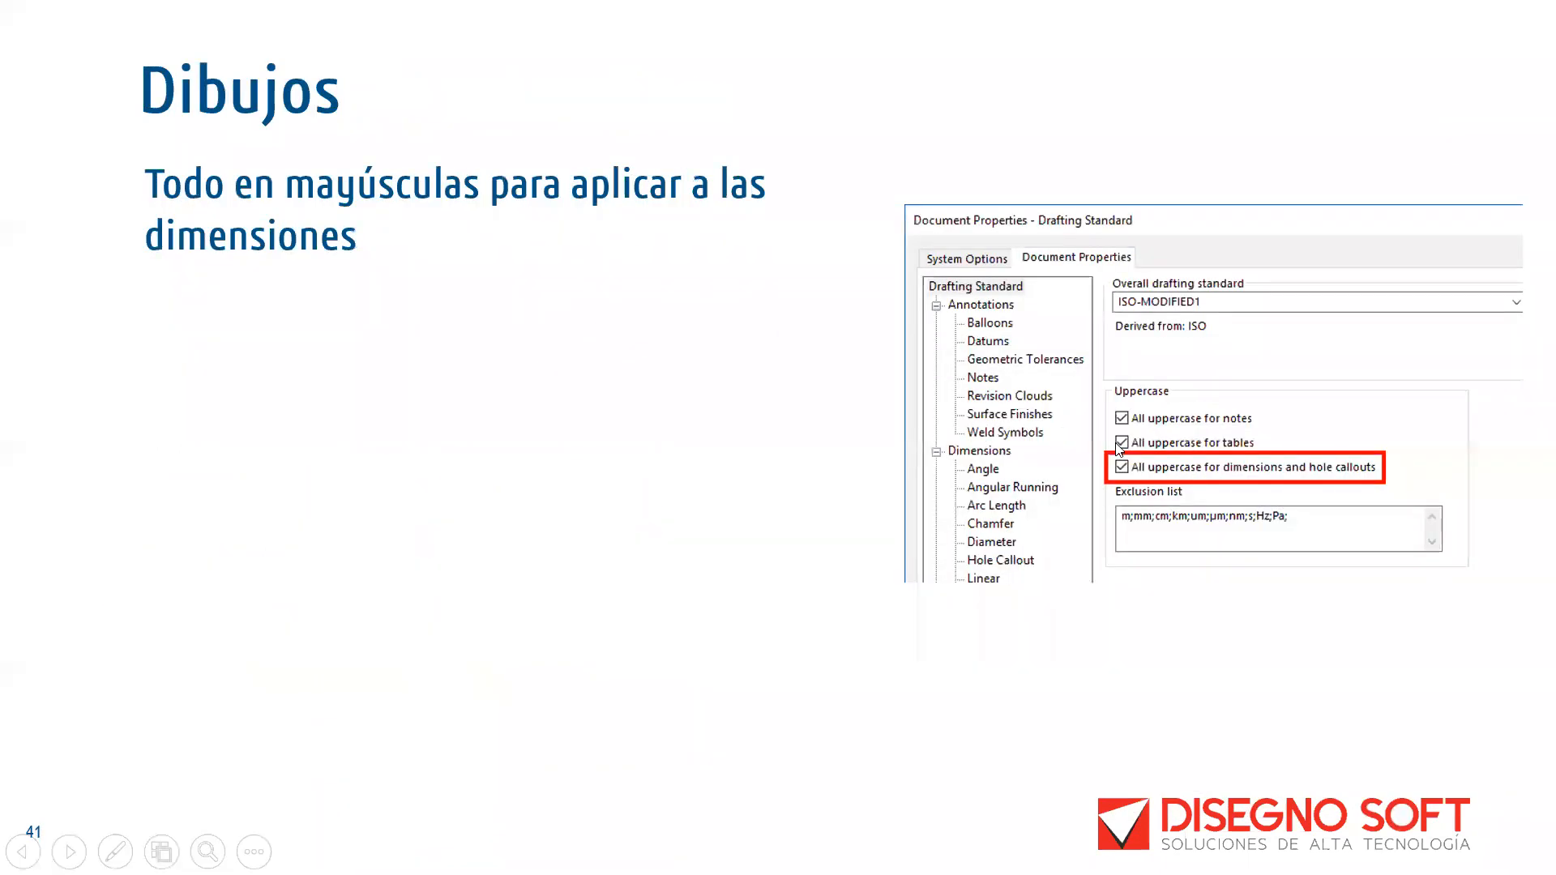
{"action": "key", "text": "Right"}
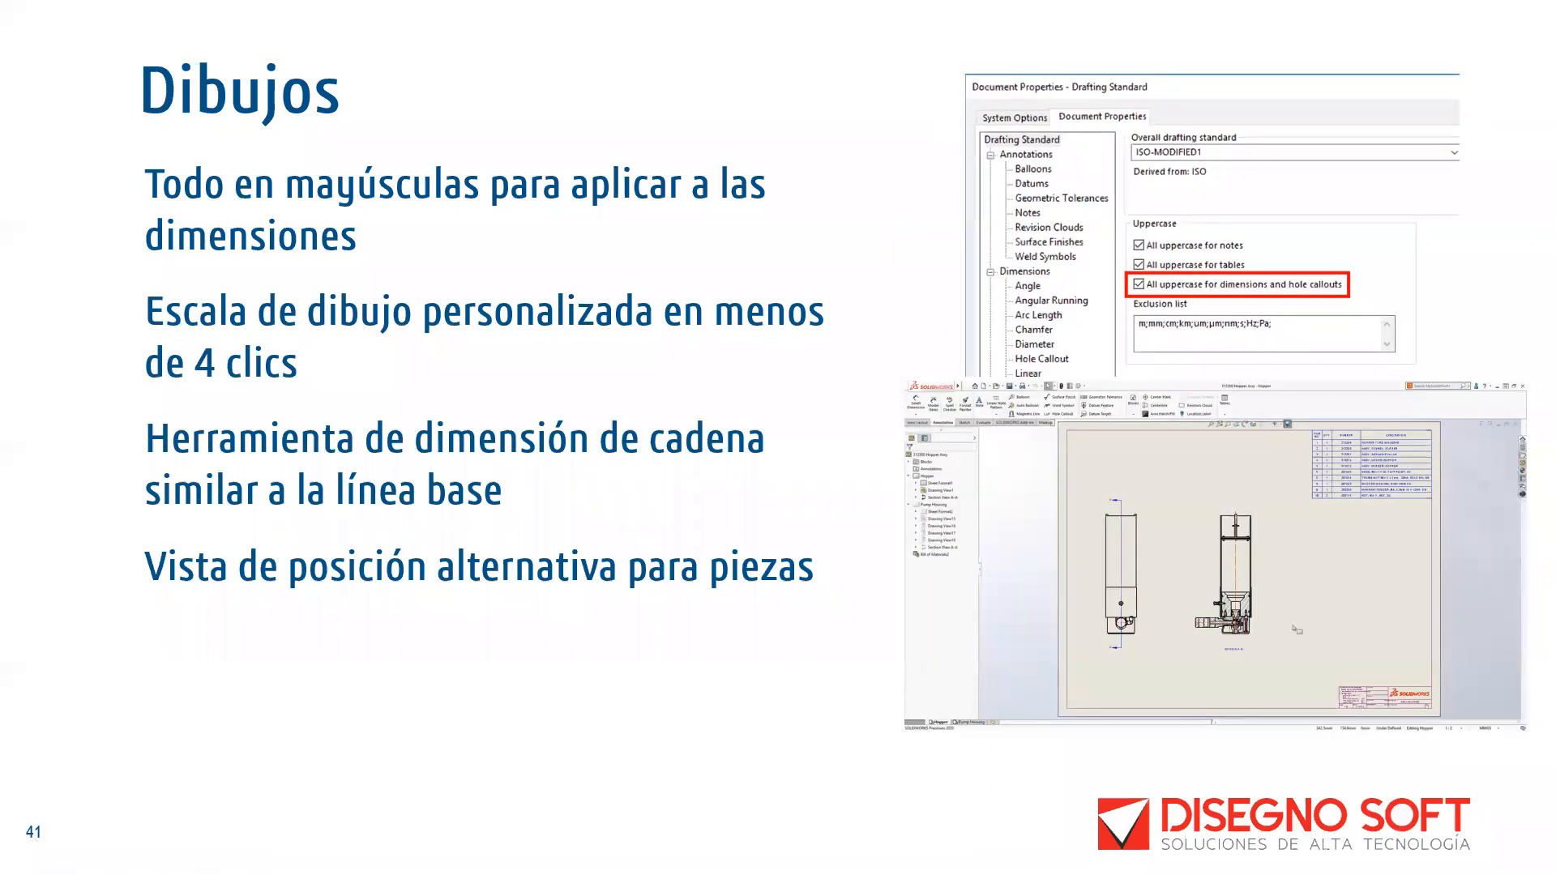
{"action": "key", "text": "Right"}
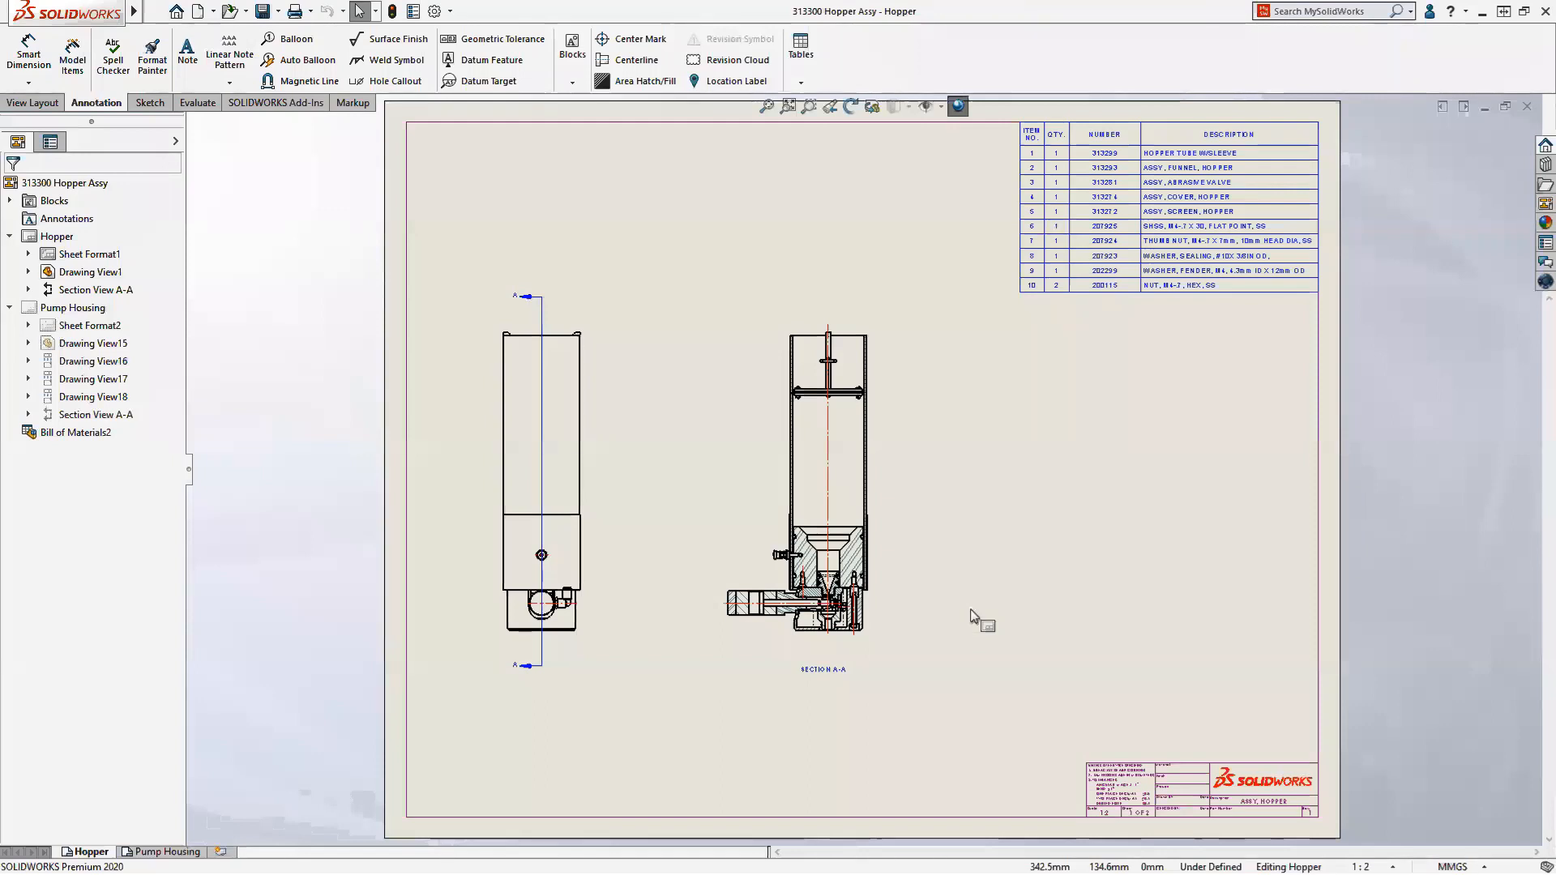
Set the Hopper drawing sheet to a user-defined scale of 2/3
{"action": "left_click", "coordinate": [1391, 866]}
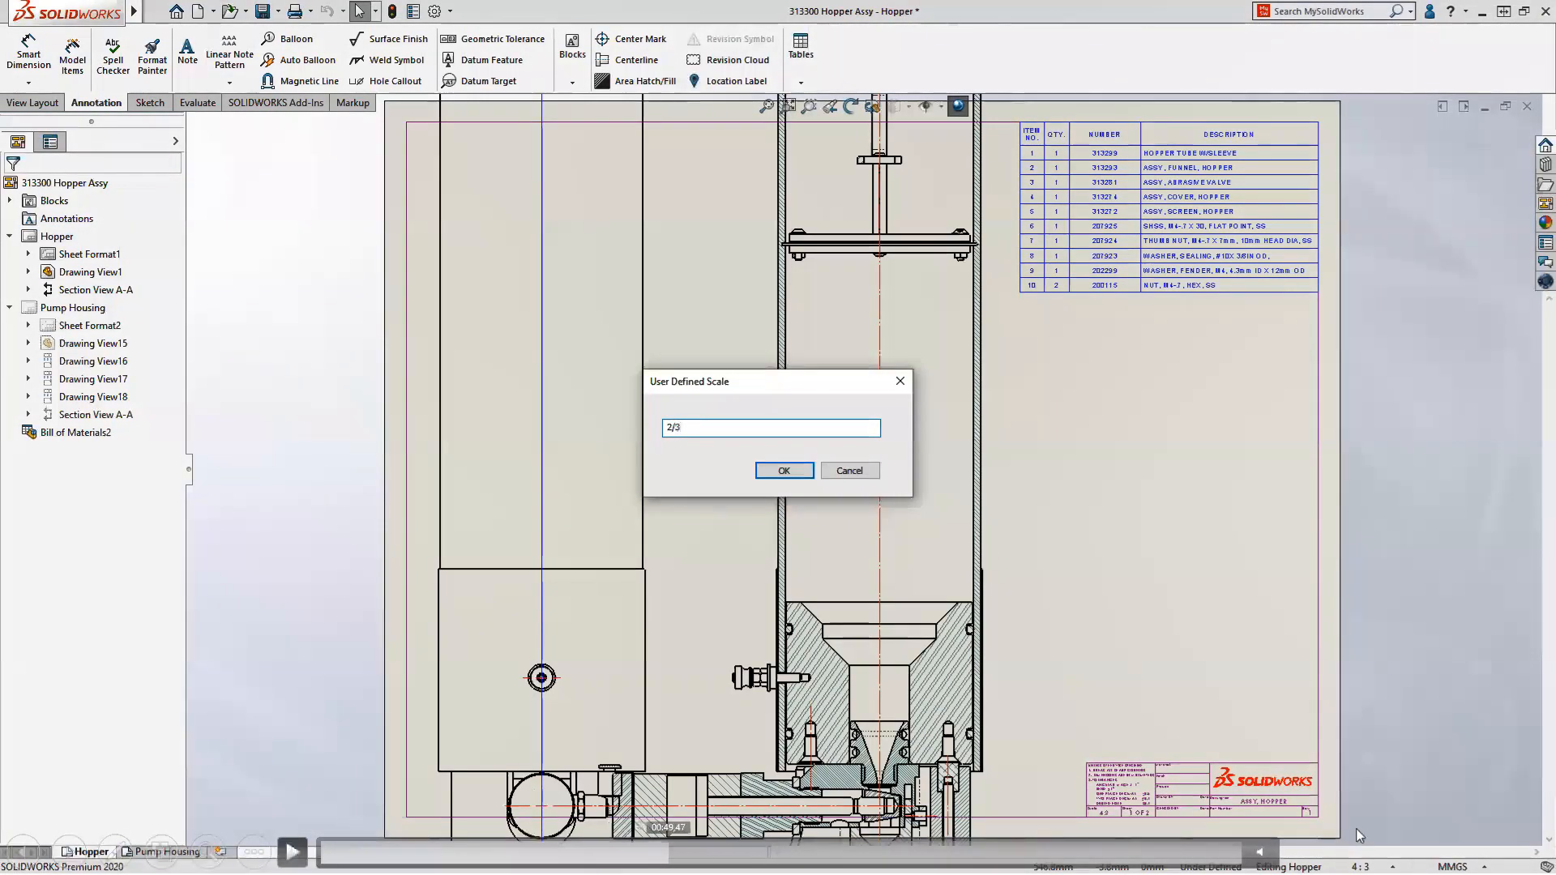
{"action": "left_click", "coordinate": [758, 849]}
{"action": "left_click", "coordinate": [757, 849]}
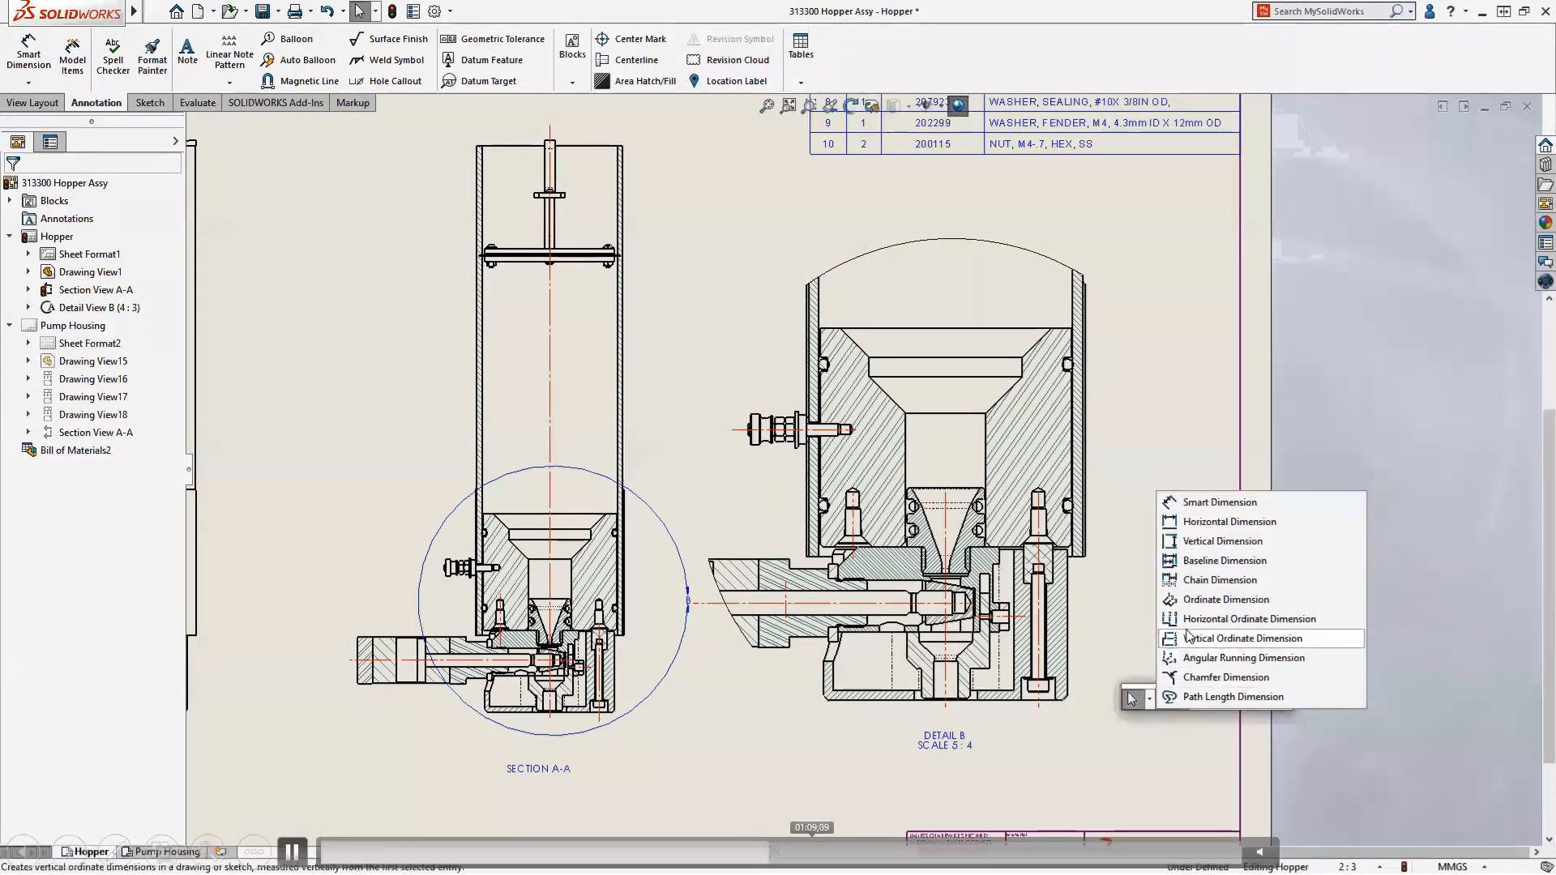
{"action": "left_click_drag", "start_coordinate": [811, 849], "coordinate": [949, 850]}
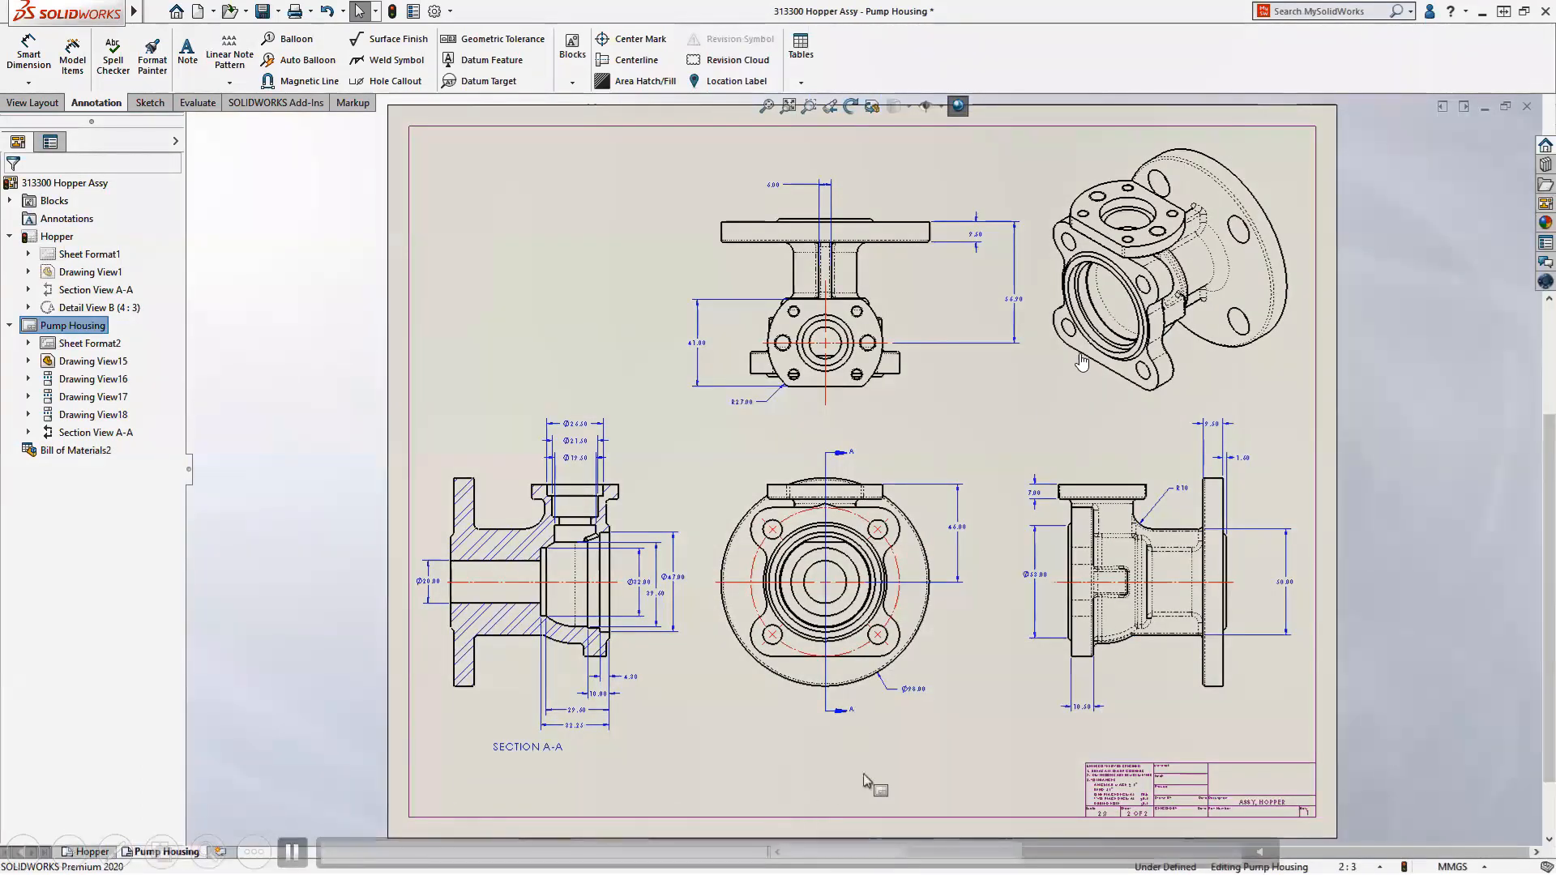
{"action": "left_click", "coordinate": [1091, 214]}
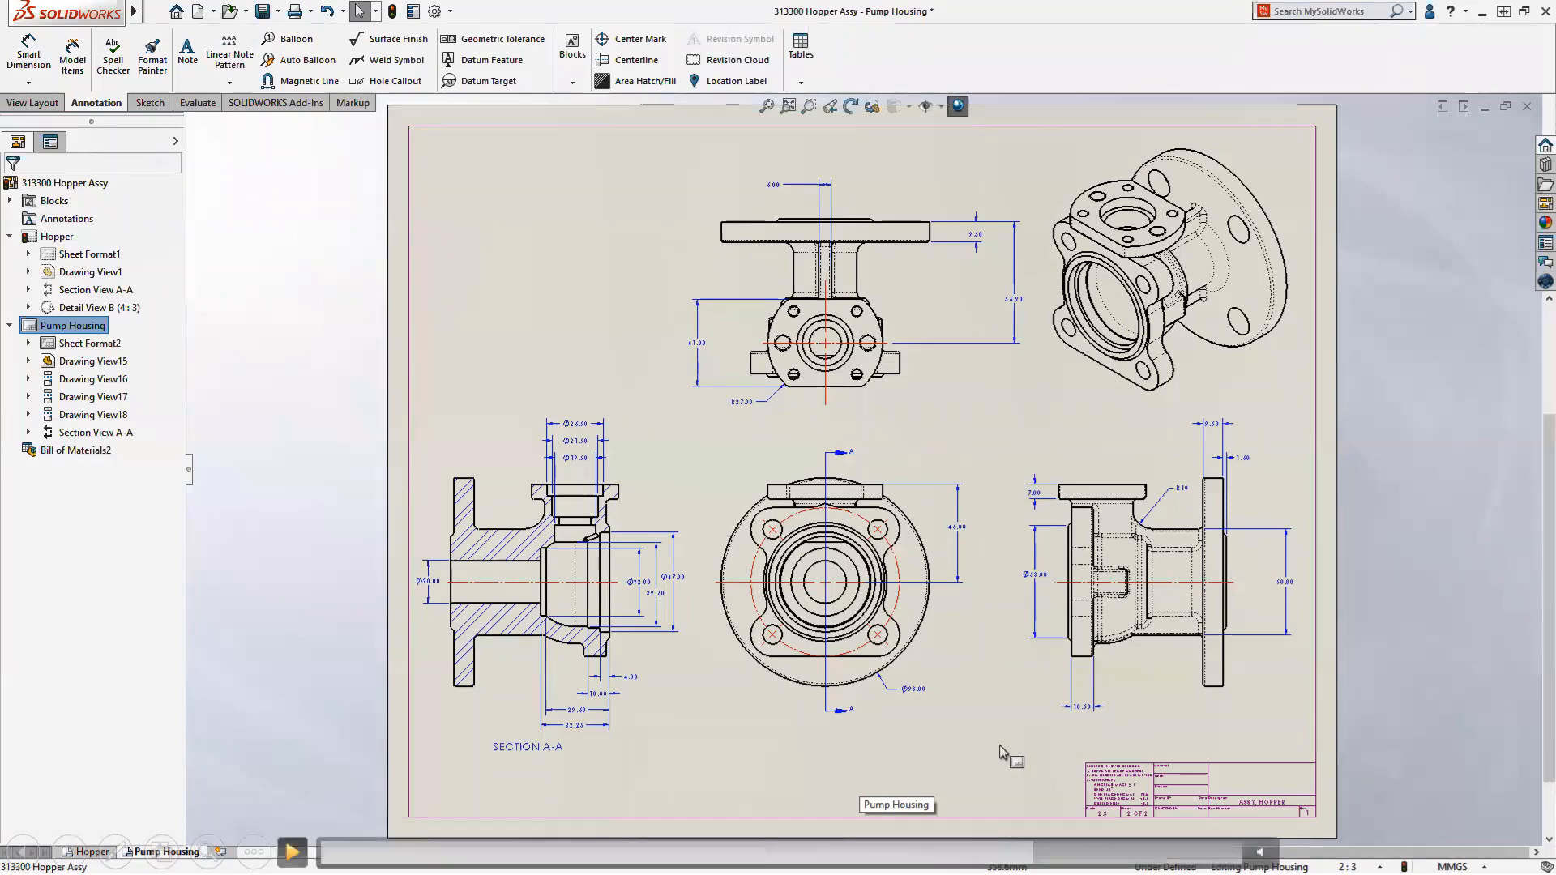
Add an Alternate Position View of the Casting configuration to Drawing View16 on the Pump Housing sheet
{"action": "left_click", "coordinate": [1048, 675]}
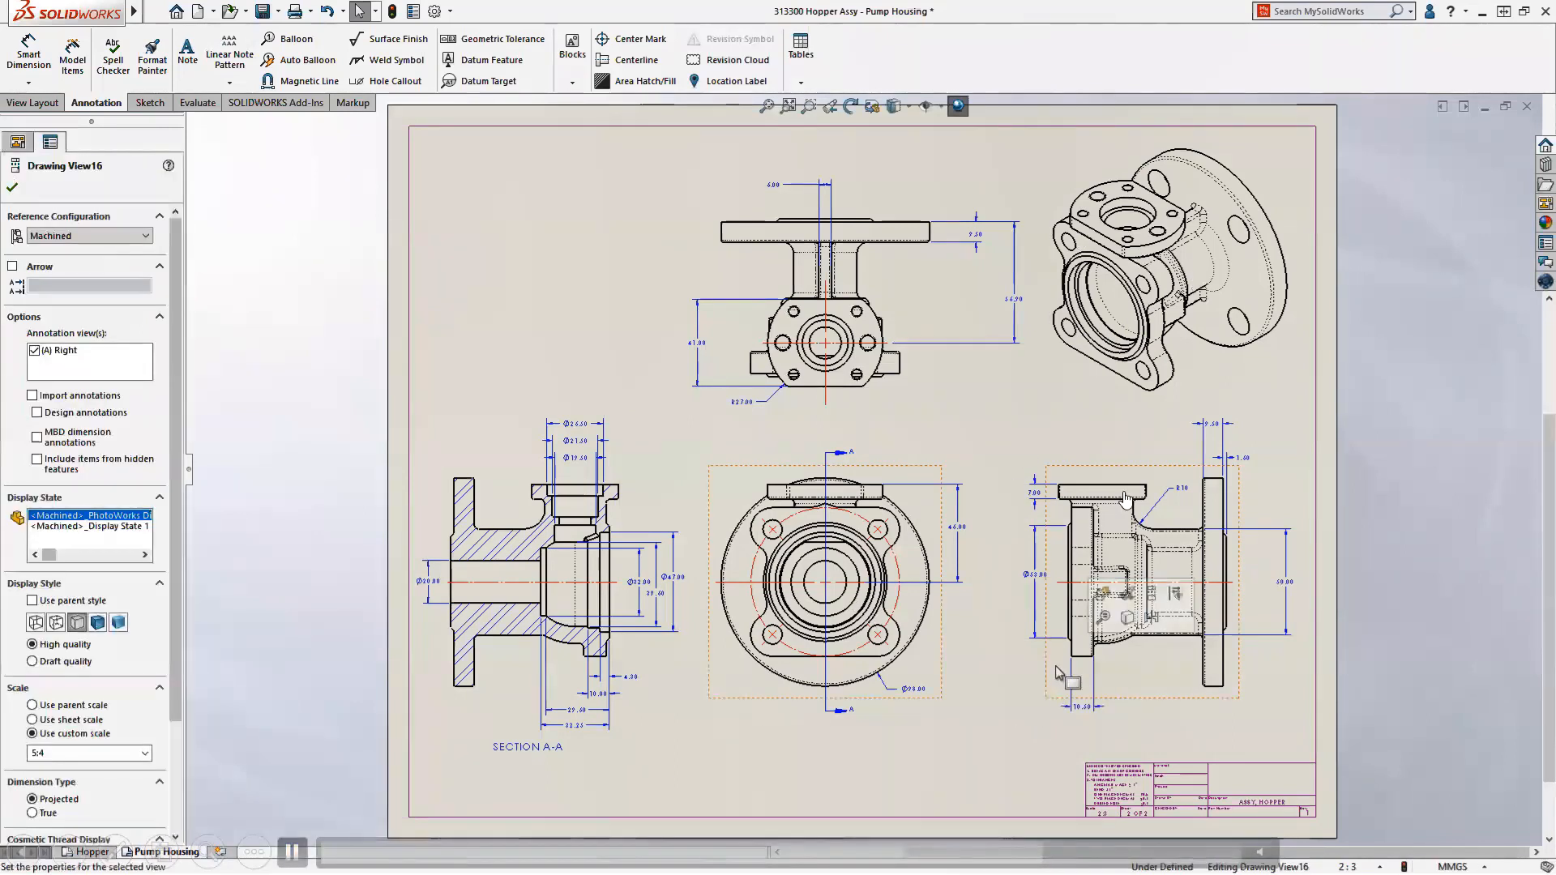
{"action": "left_click", "coordinate": [1177, 681]}
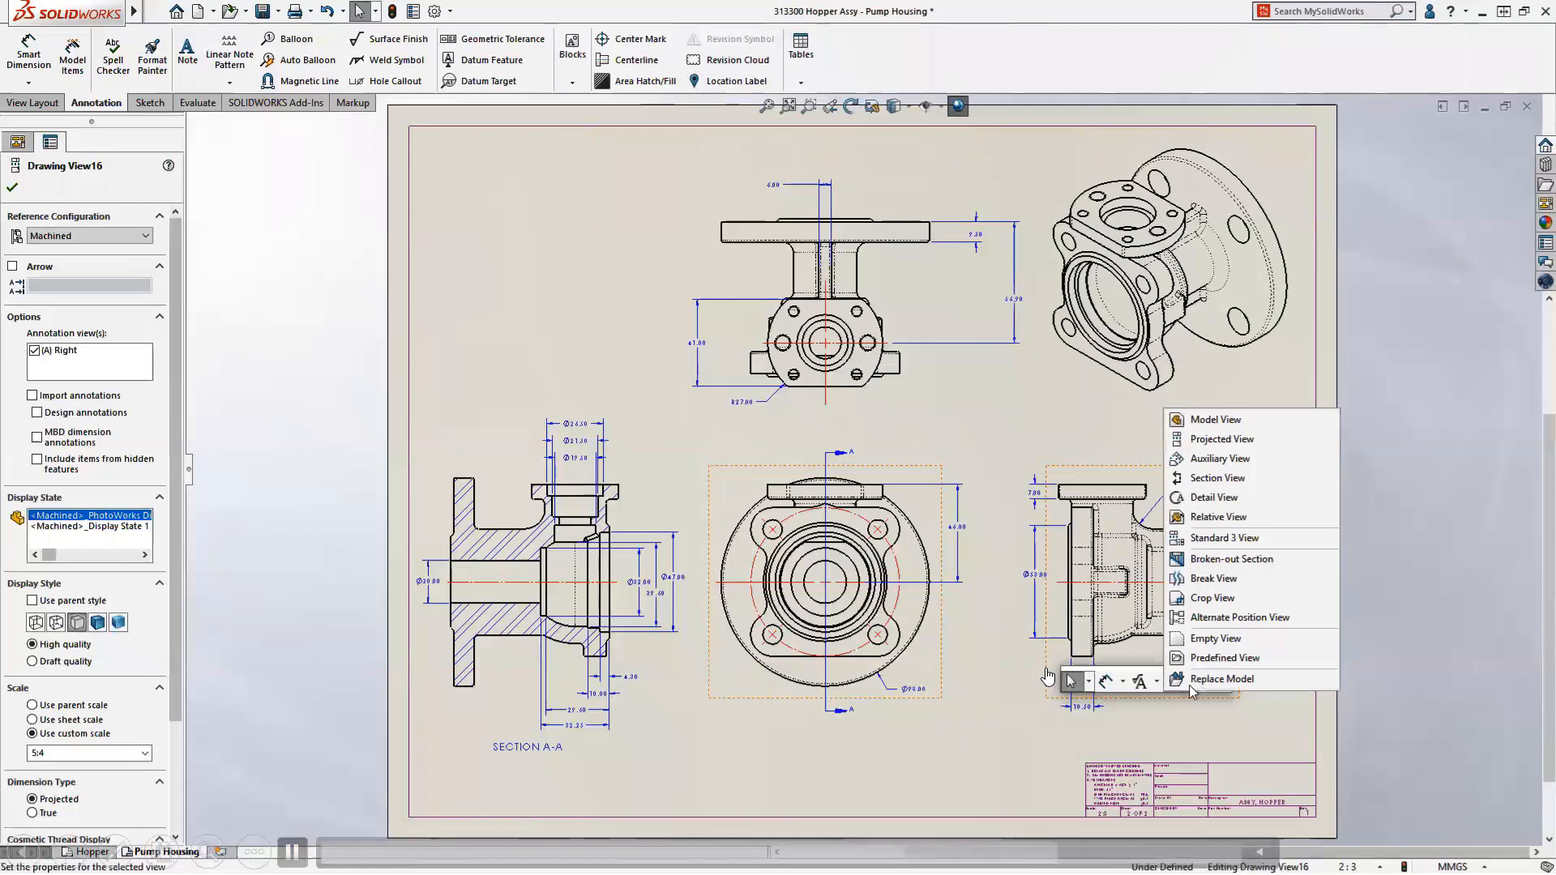
{"action": "left_click", "coordinate": [1223, 618]}
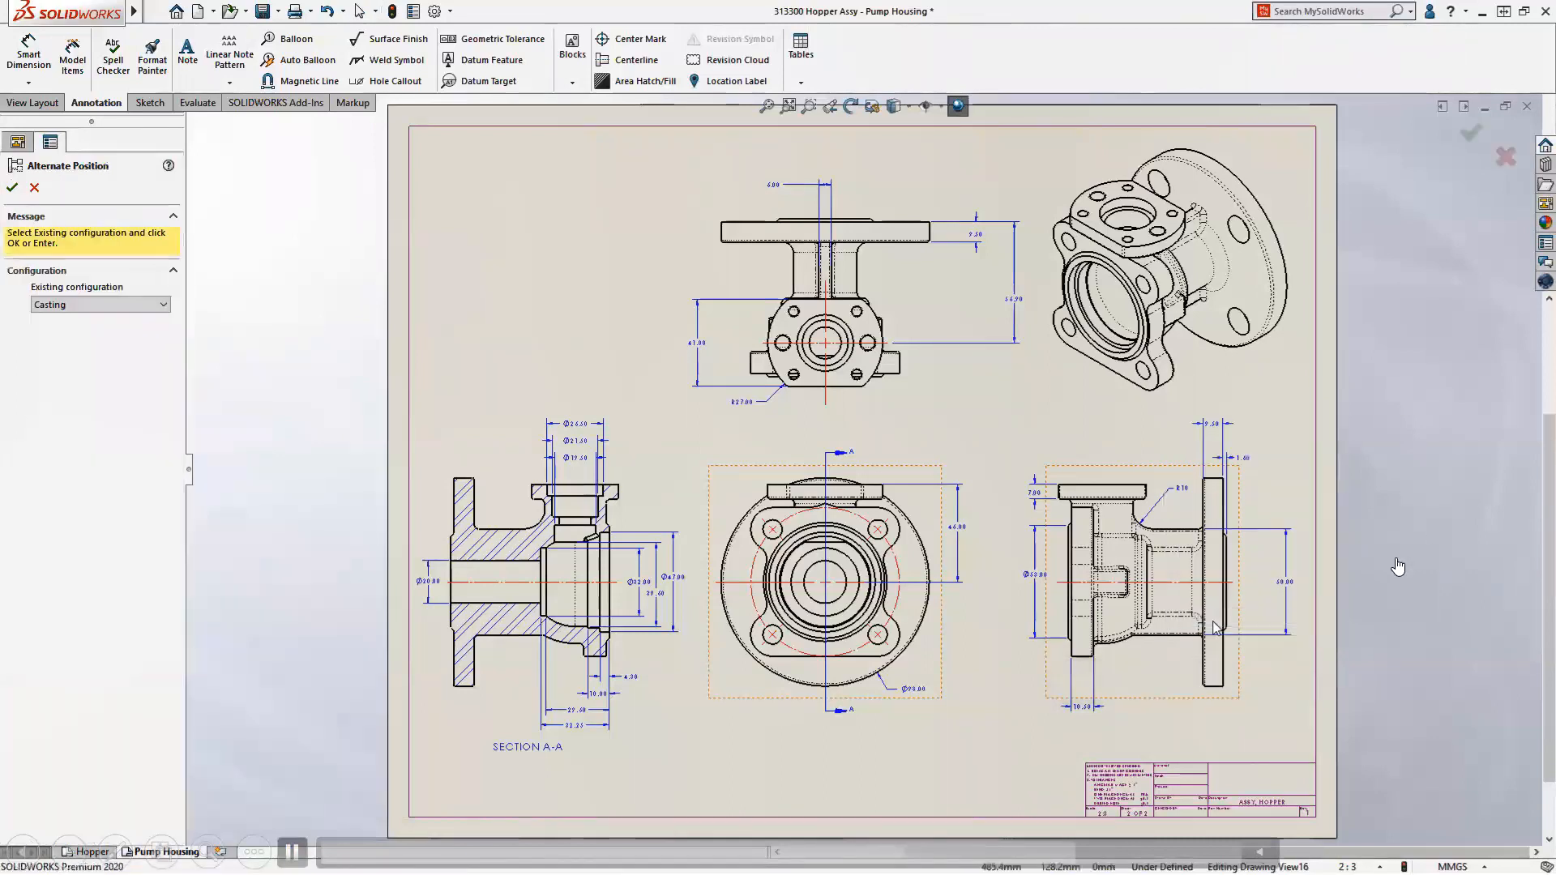
{"action": "left_click", "coordinate": [110, 303]}
{"action": "left_click", "coordinate": [97, 316]}
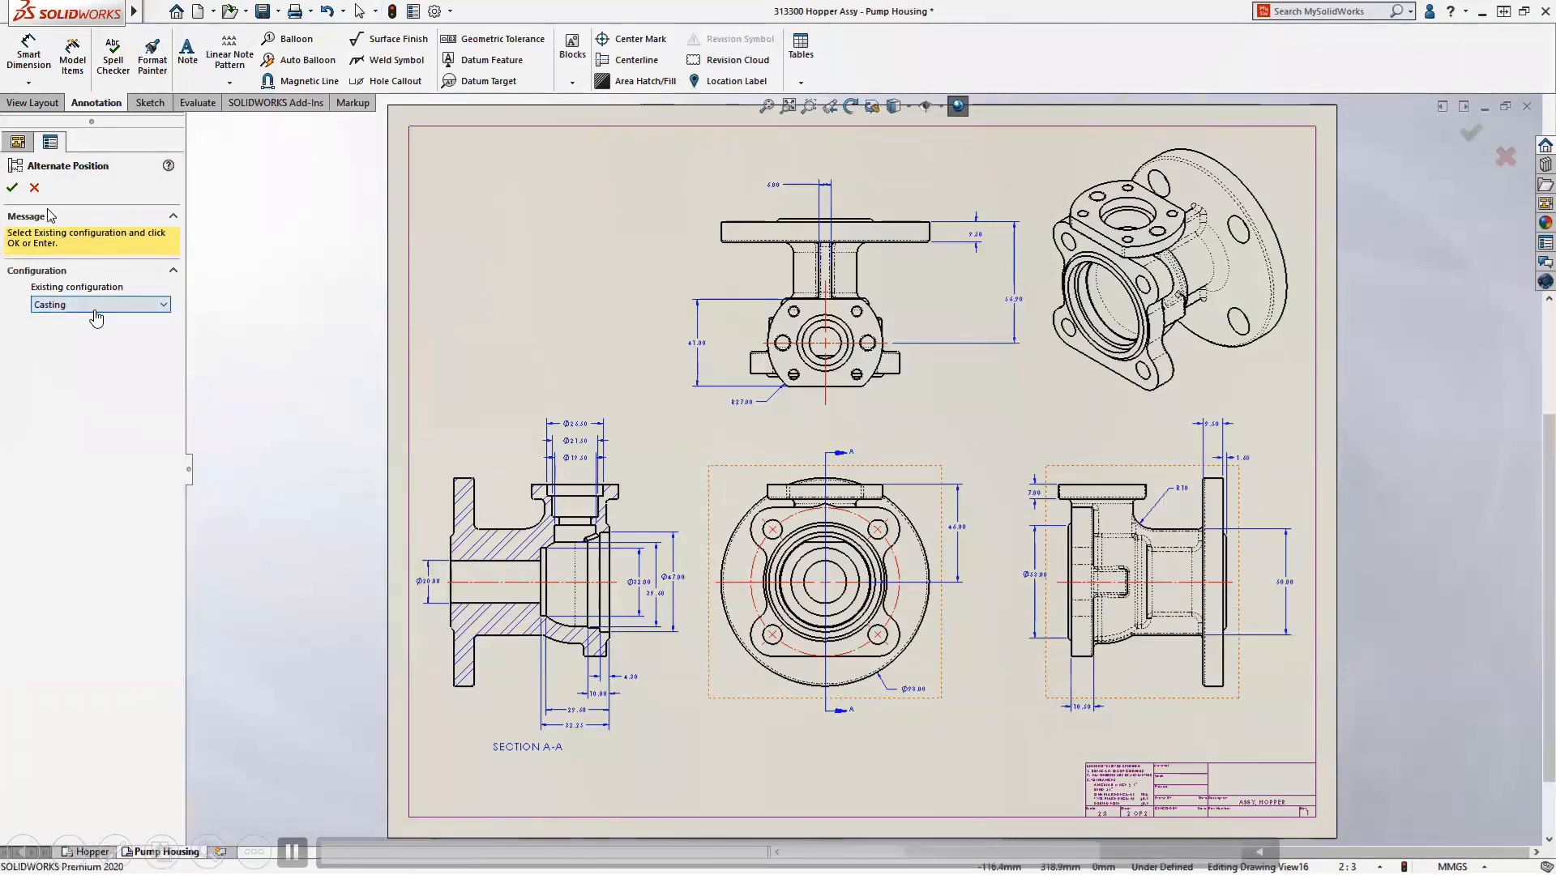
{"action": "key", "text": "Return"}
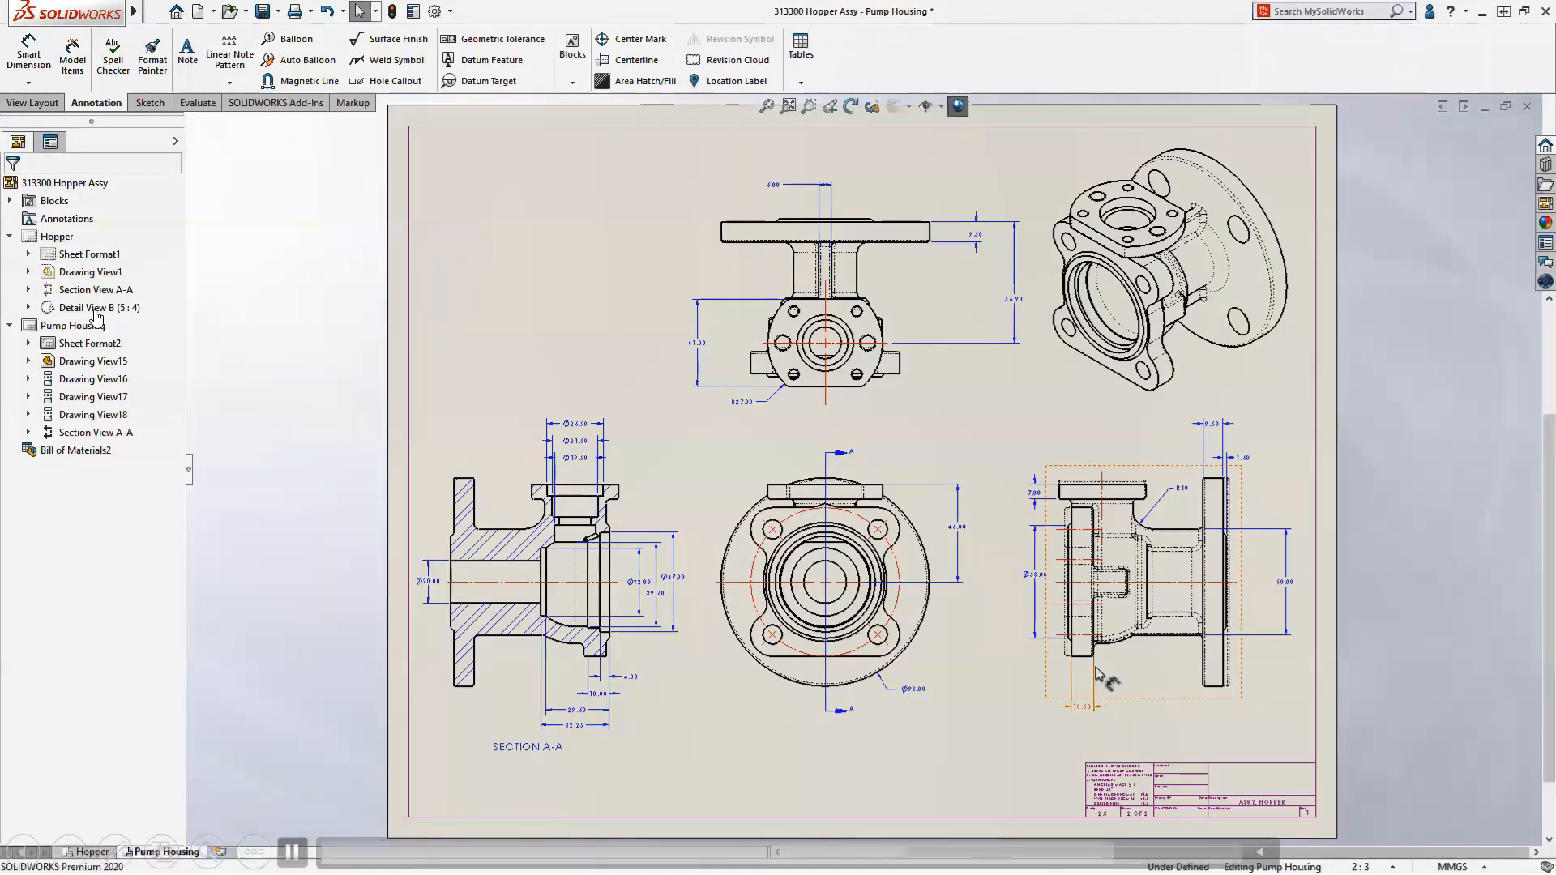
Add a Smart Dimension between the large flange's machined face and its casting outline in Drawing View16
{"action": "left_click", "coordinate": [1134, 665]}
{"action": "left_click", "coordinate": [1168, 633]}
{"action": "right_click_drag", "start_coordinate": [1168, 633], "coordinate": [1172, 568]}
{"action": "left_click", "coordinate": [1112, 665]}
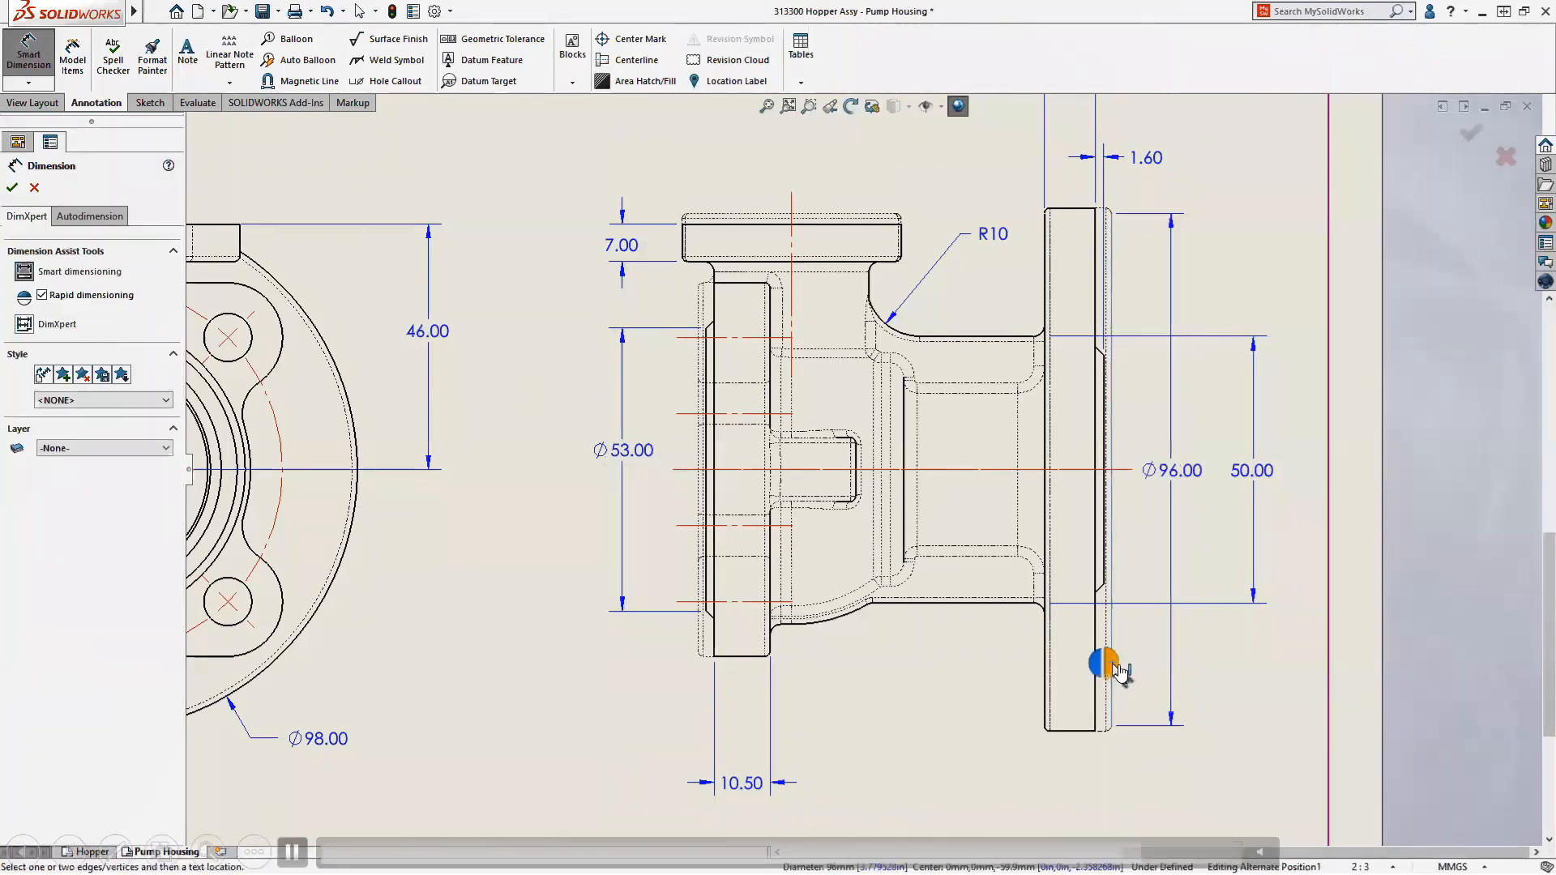
{"action": "left_click", "coordinate": [1096, 652]}
{"action": "left_click", "coordinate": [1095, 644]}
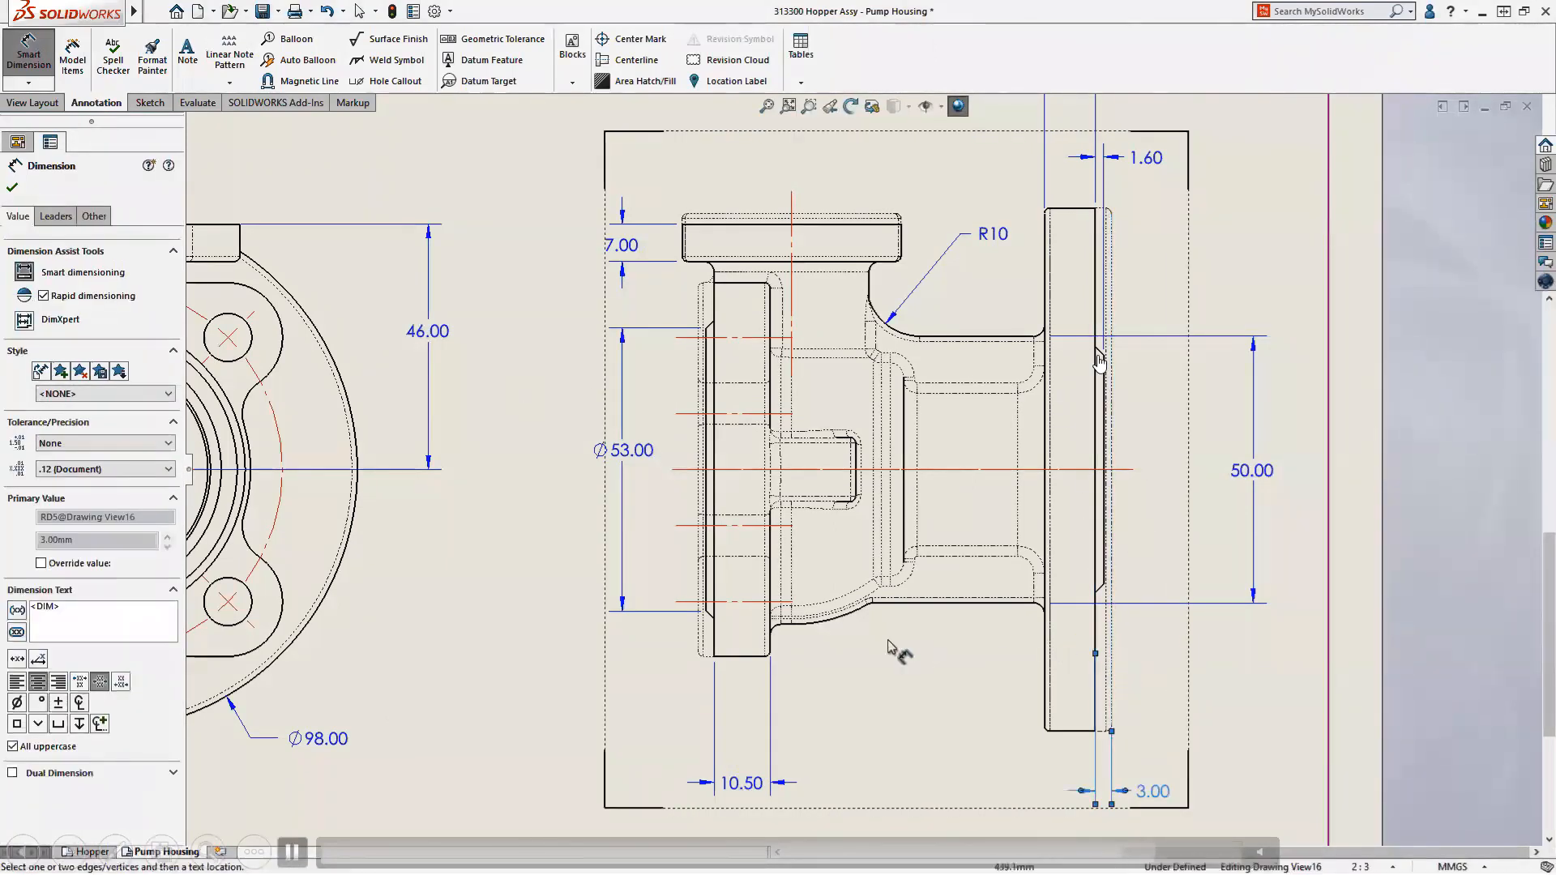
Dimension the offsets between machined edges and casting outline at the opposite flange's face and the upper flange's top
{"action": "left_click", "coordinate": [712, 640]}
{"action": "left_click", "coordinate": [698, 634]}
{"action": "left_click", "coordinate": [701, 639]}
{"action": "left_click", "coordinate": [722, 225]}
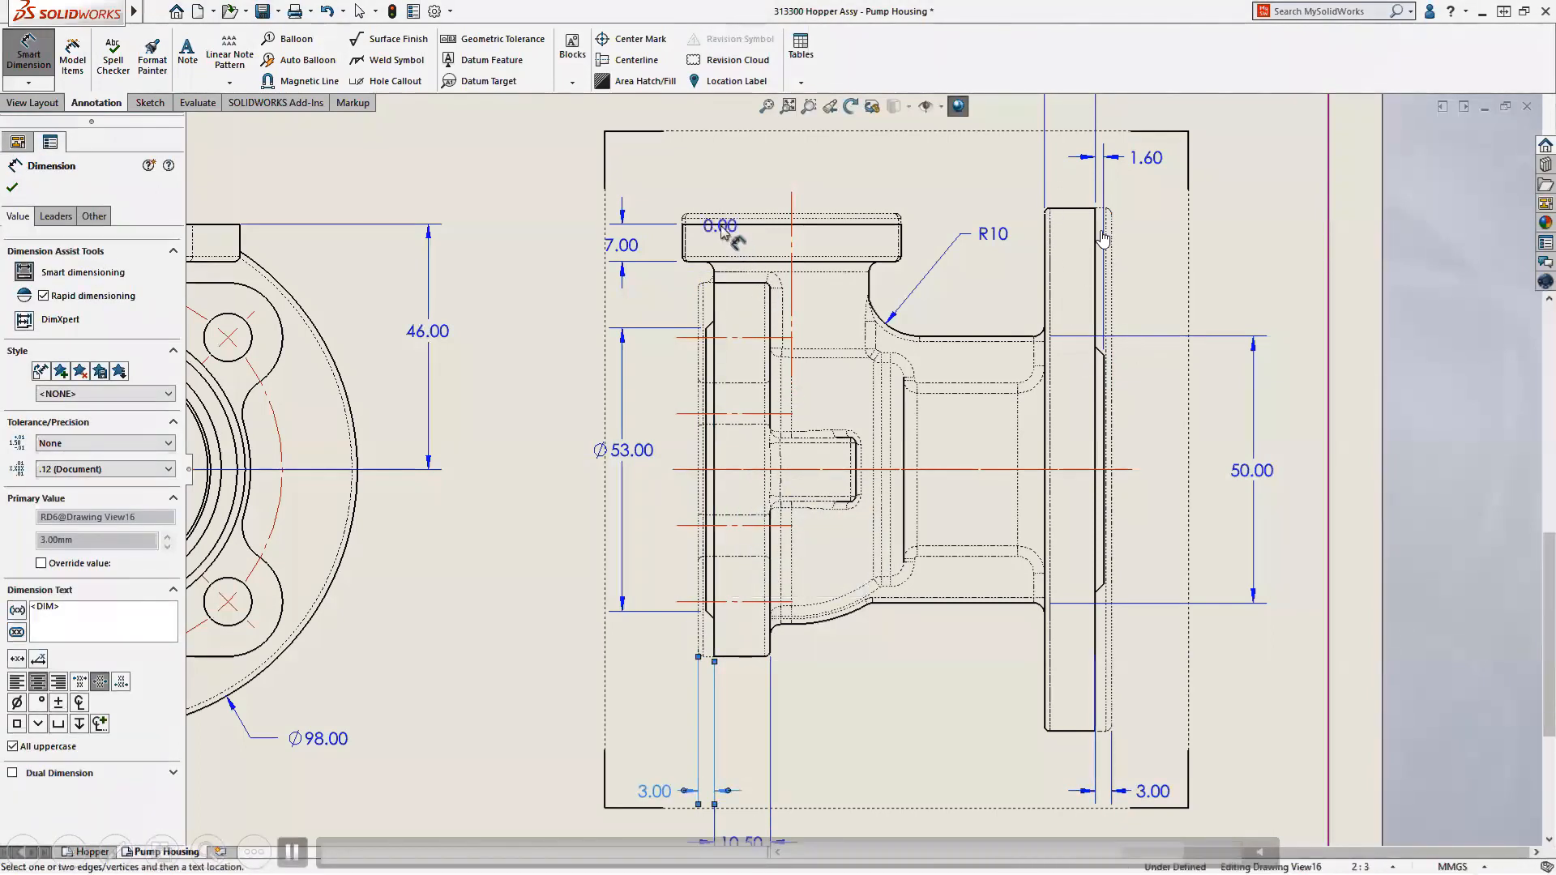
{"action": "left_click", "coordinate": [726, 214]}
{"action": "left_click", "coordinate": [721, 214]}
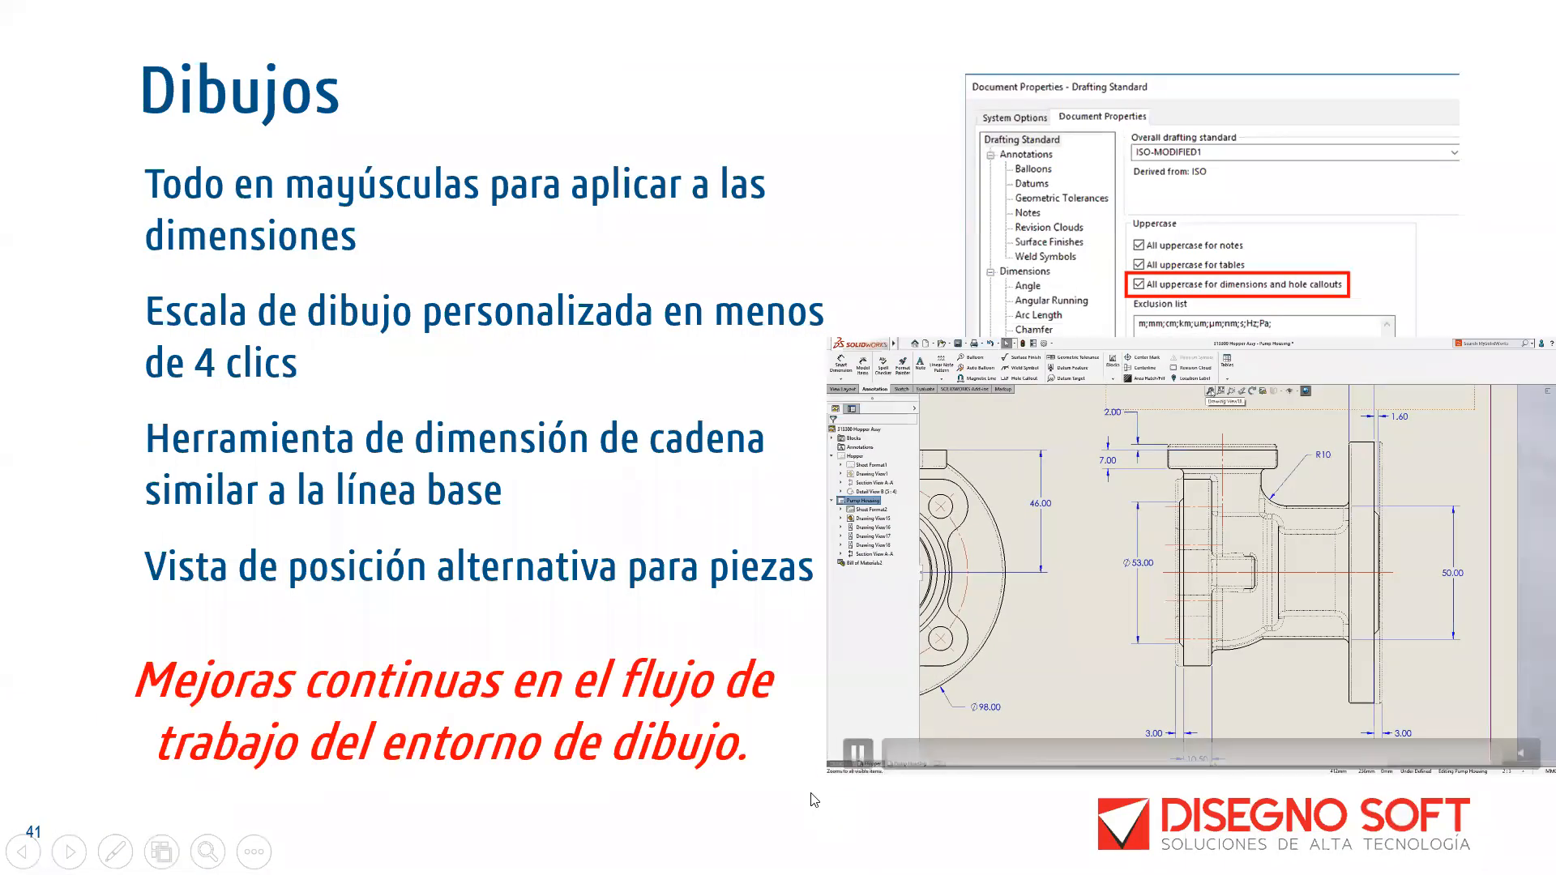
Expand the Markups folder of the tilting head assembly and orient the model to the Markup1 view
{"action": "left_click", "coordinate": [814, 800]}
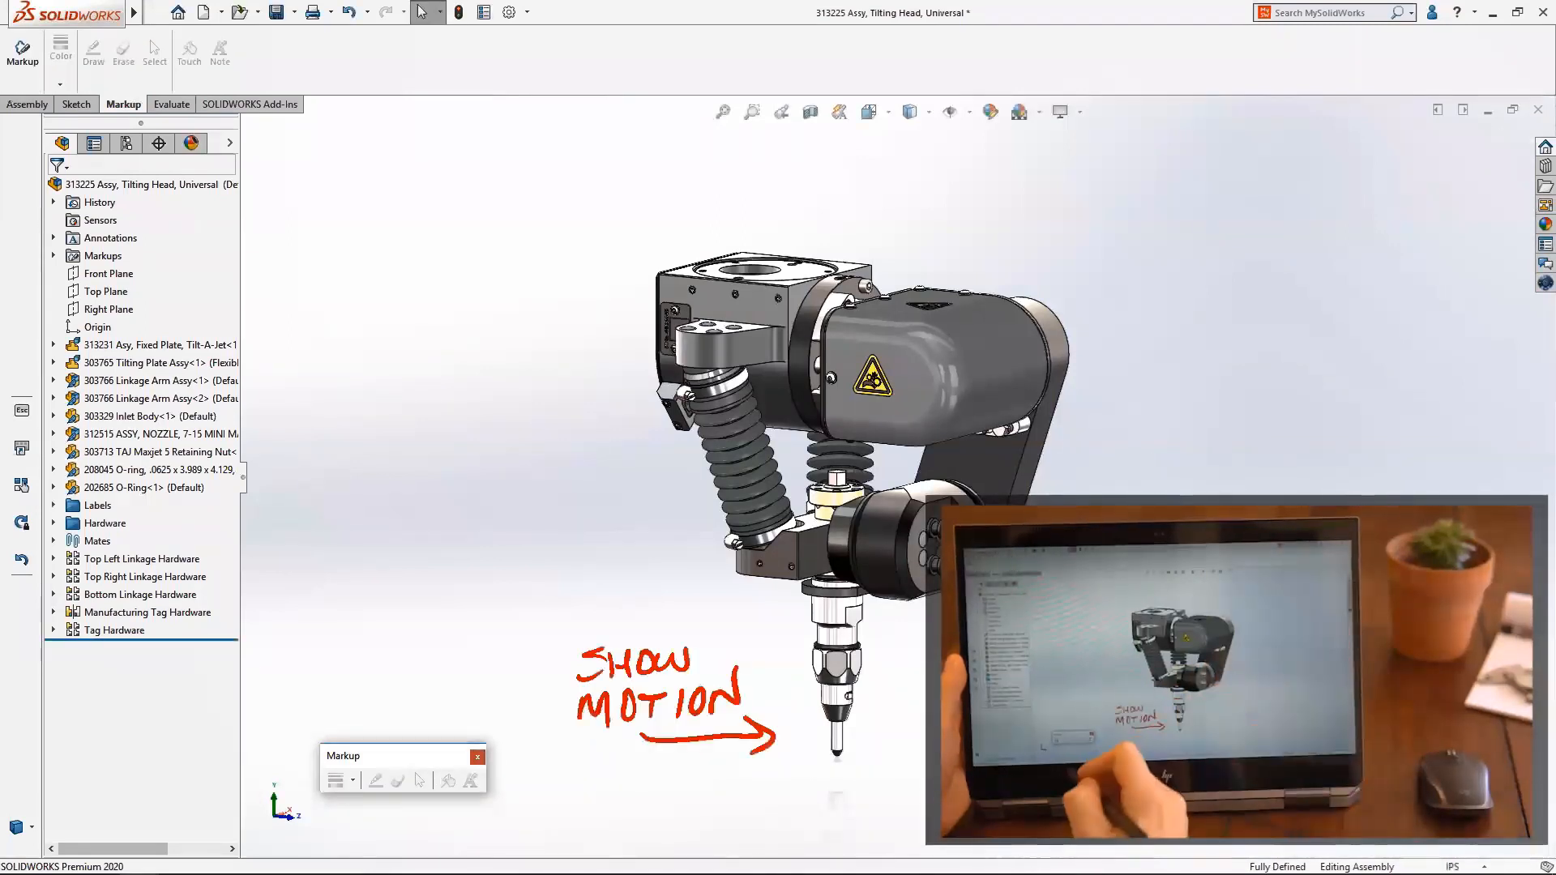
{"action": "left_click", "coordinate": [53, 255]}
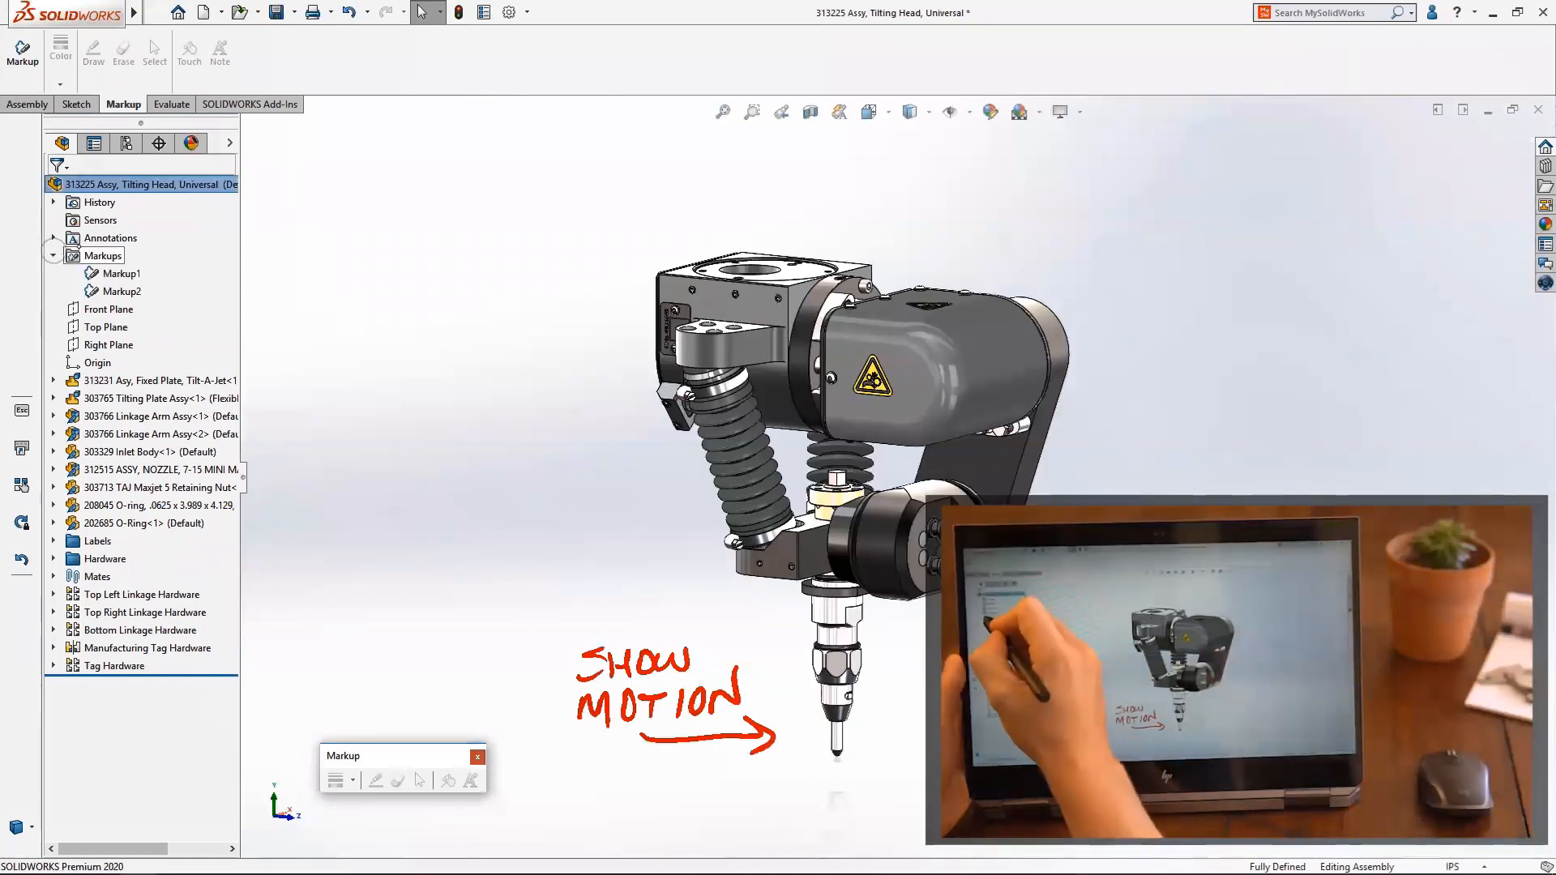
{"action": "mouse_move", "coordinate": [121, 289]}
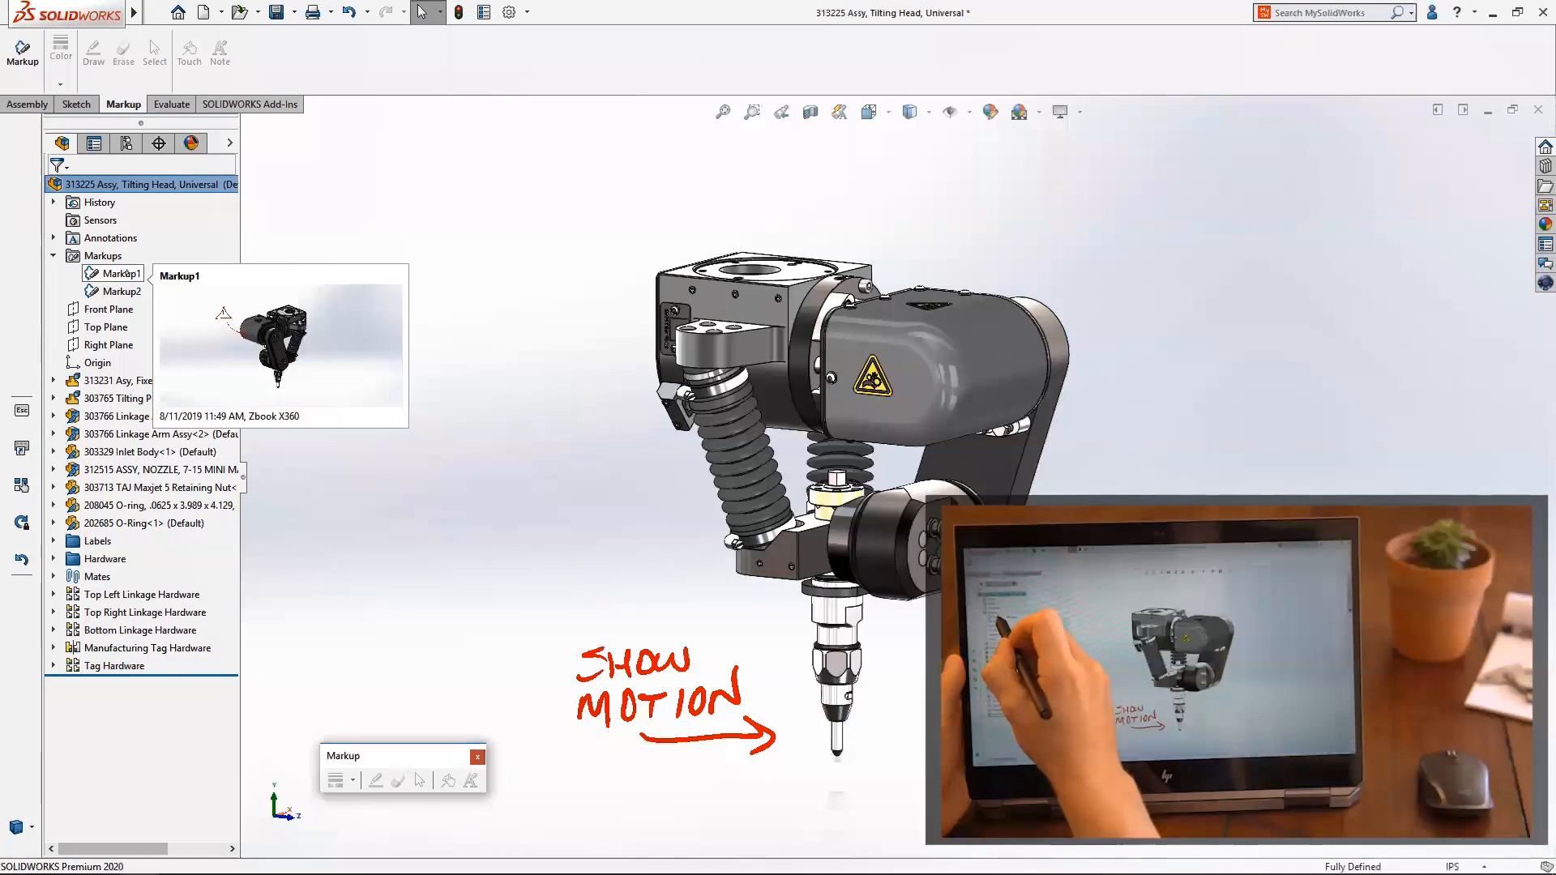
{"action": "right_click", "coordinate": [121, 273]}
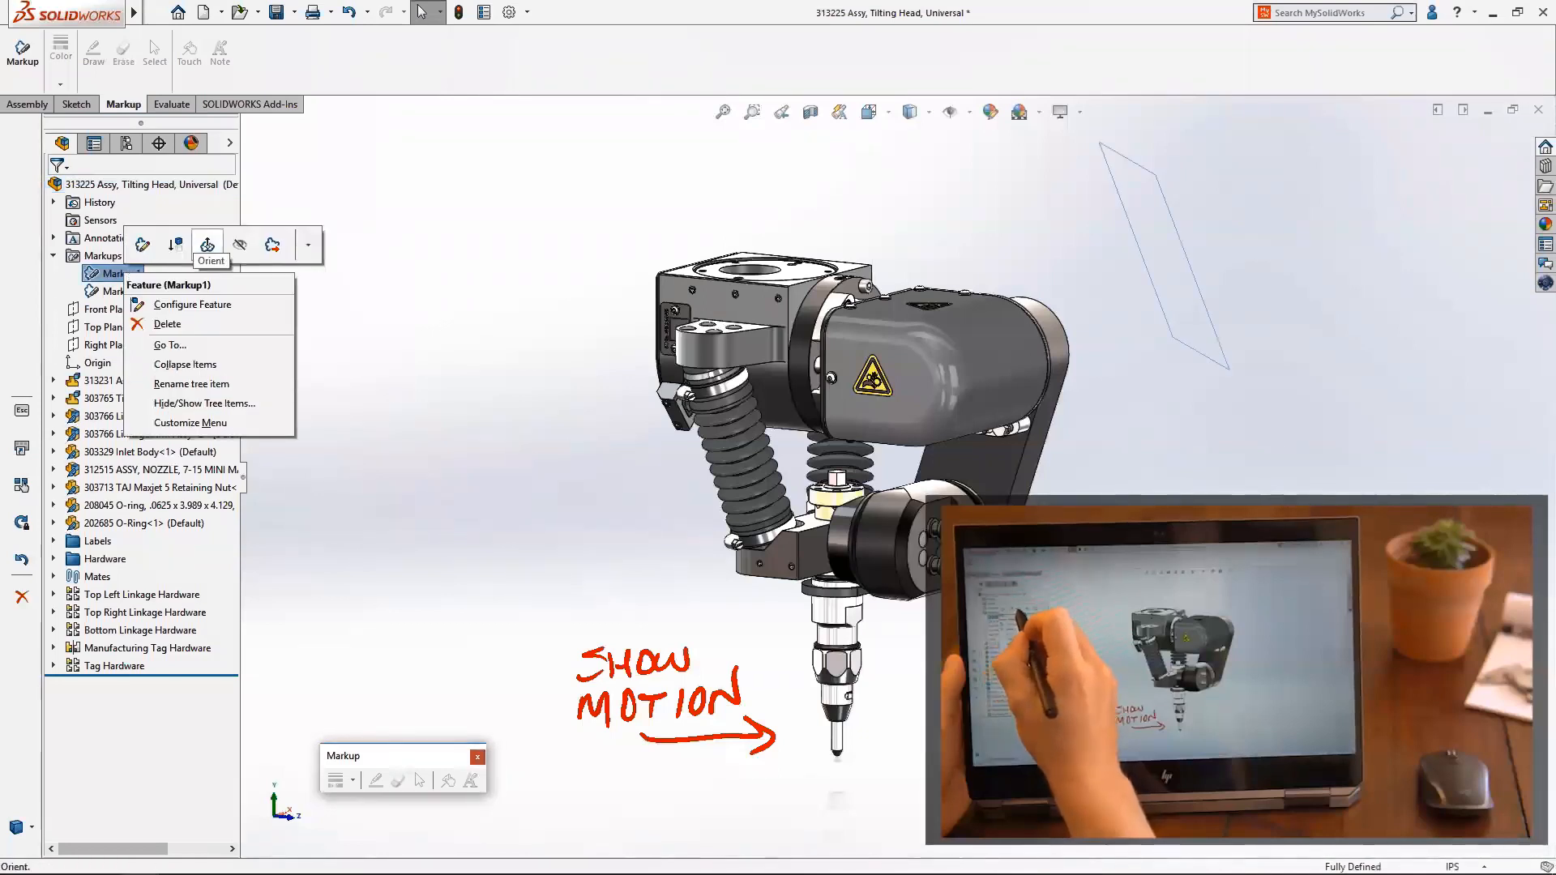
{"action": "left_click", "coordinate": [208, 244]}
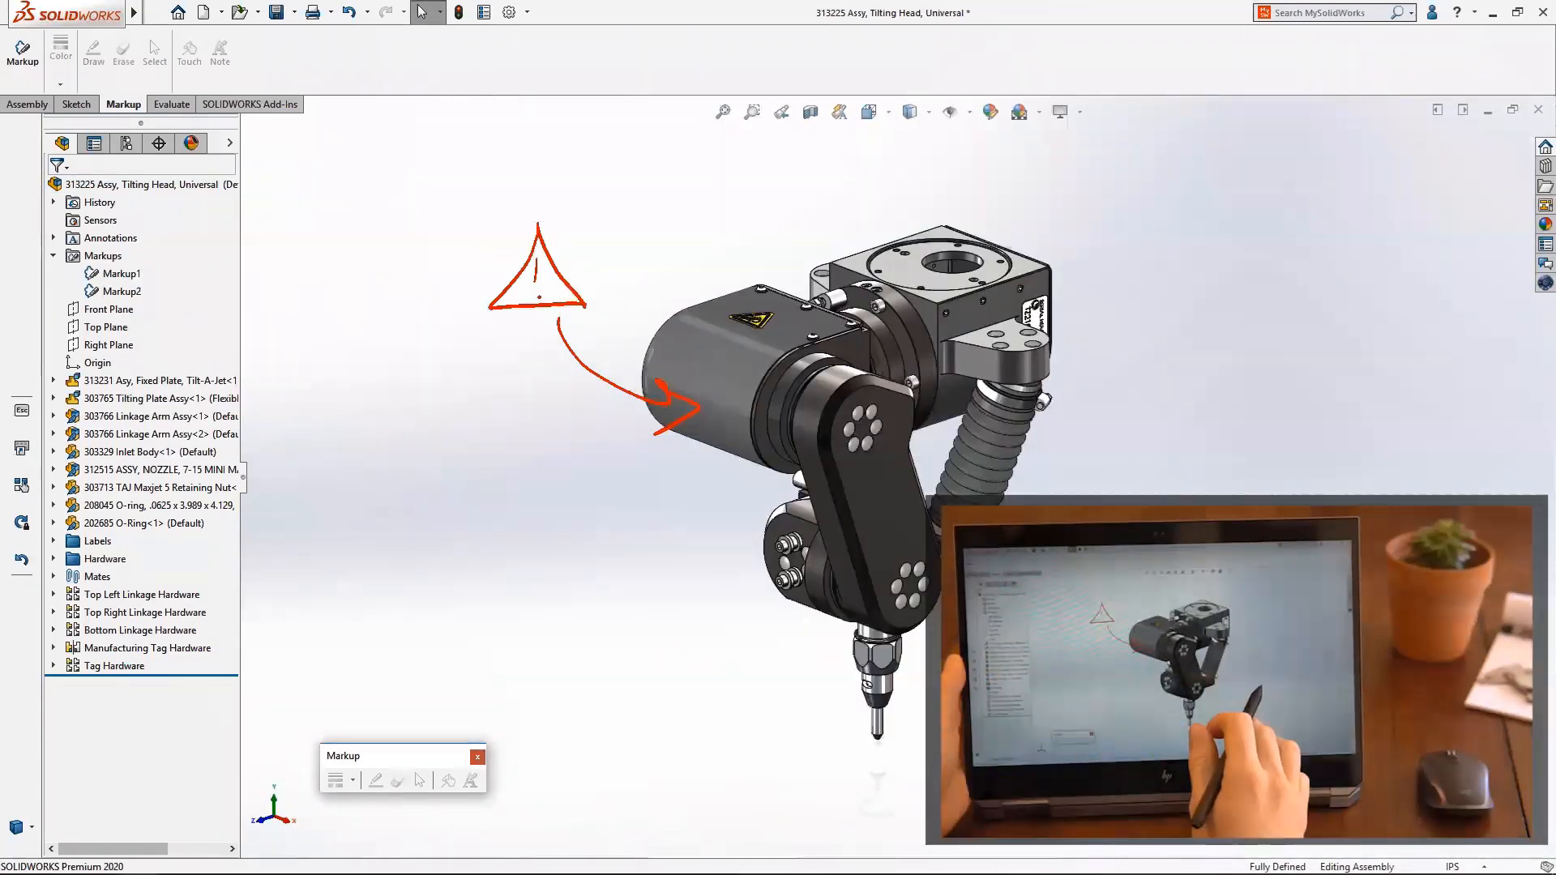
Export Markup1 and Markup2 of the tilting head assembly together, choosing TIF as the file type
{"action": "left_click", "coordinate": [122, 273]}
{"action": "left_click", "coordinate": [118, 290], "text": "ctrl"}
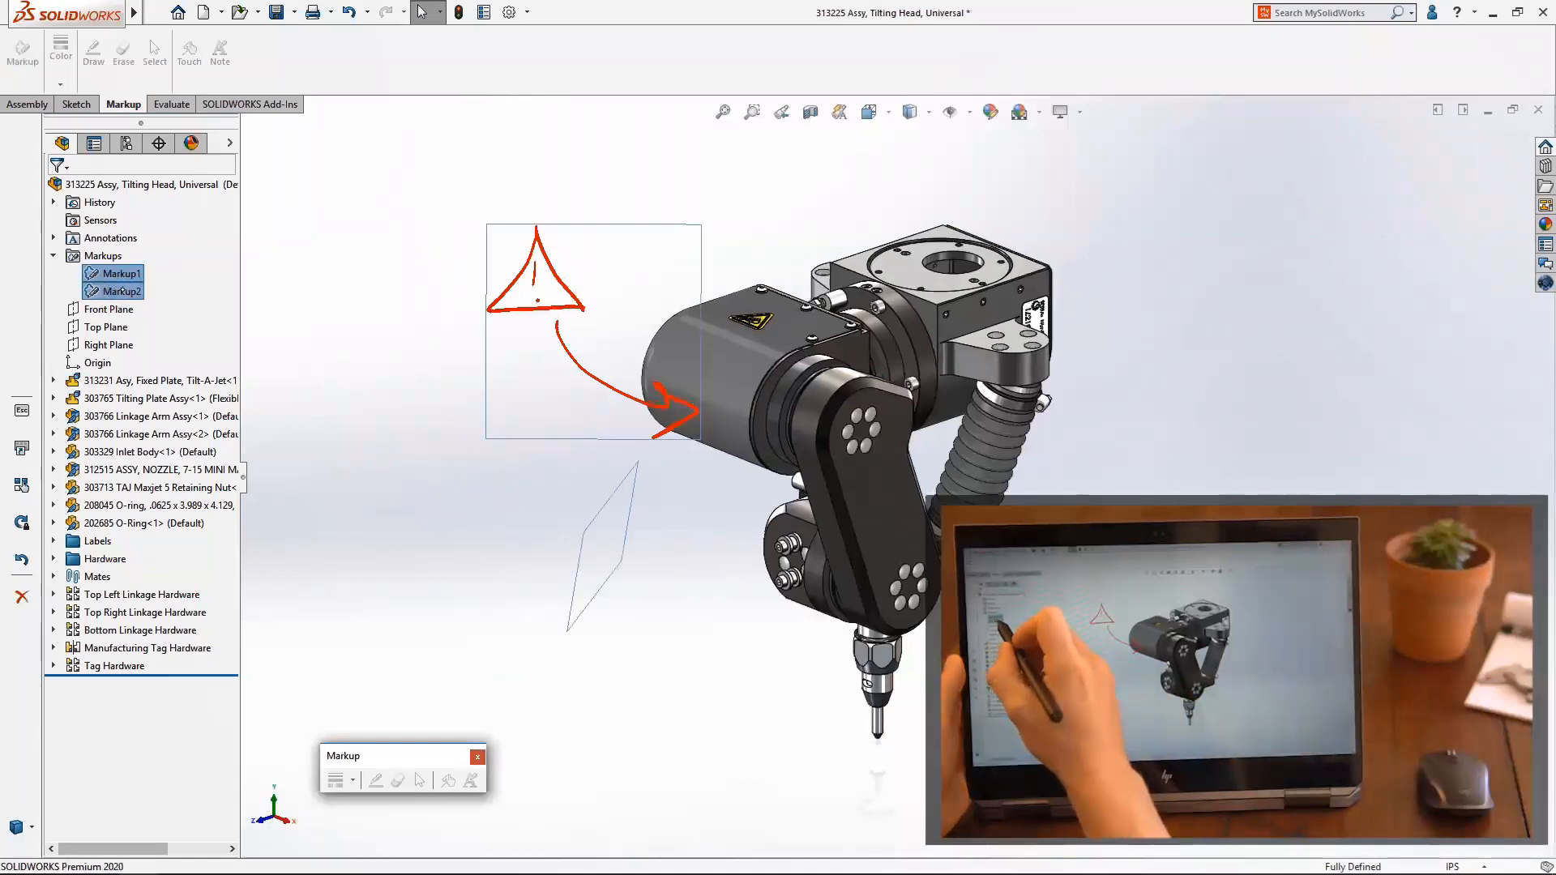
{"action": "right_click", "coordinate": [117, 291]}
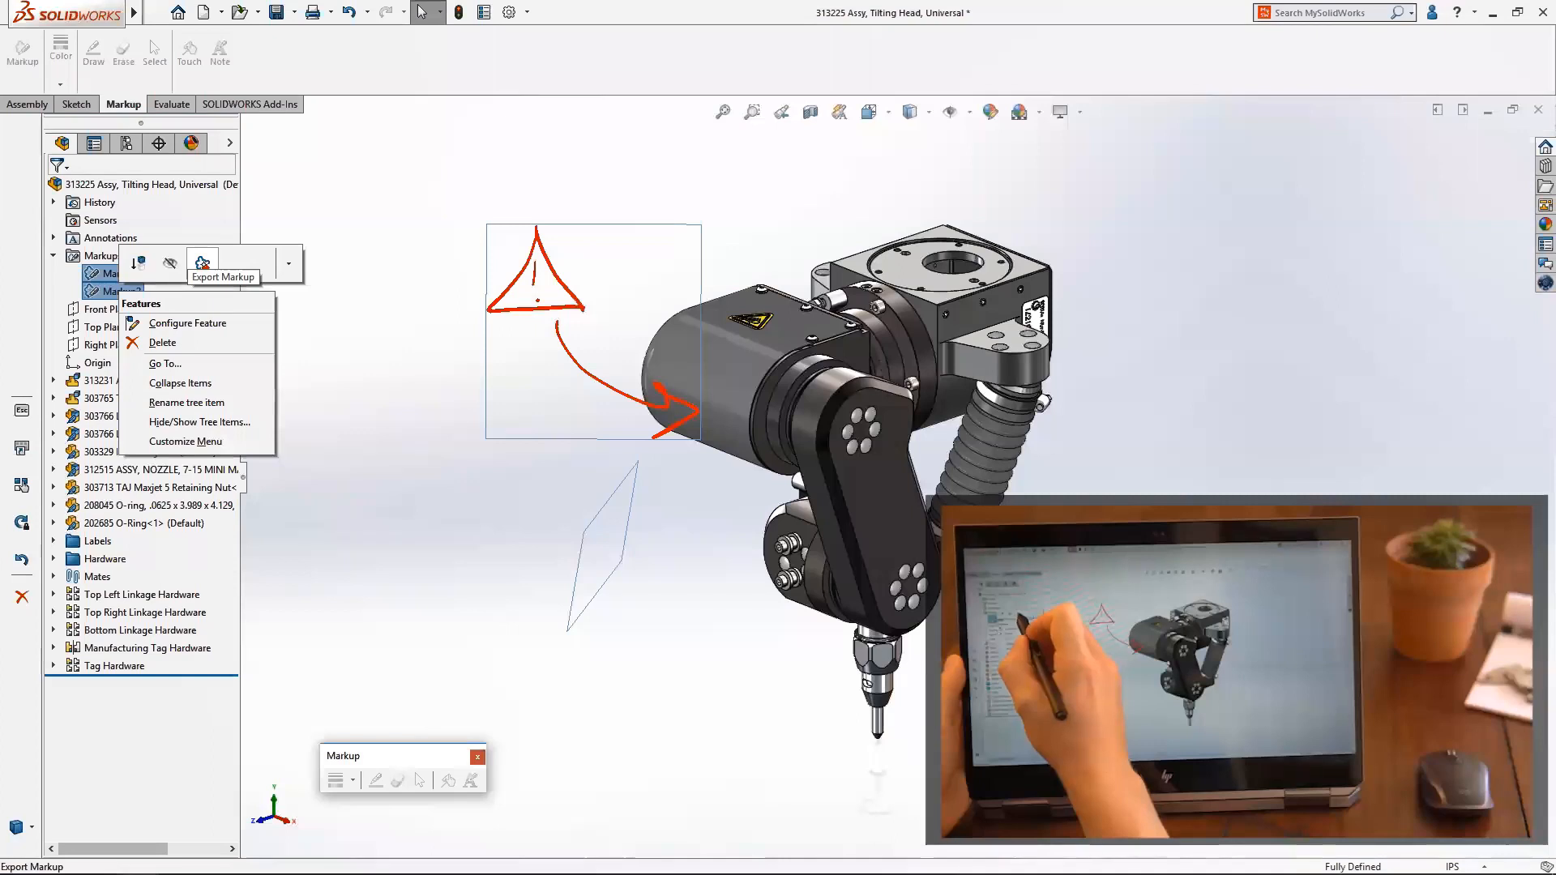
{"action": "left_click", "coordinate": [202, 262]}
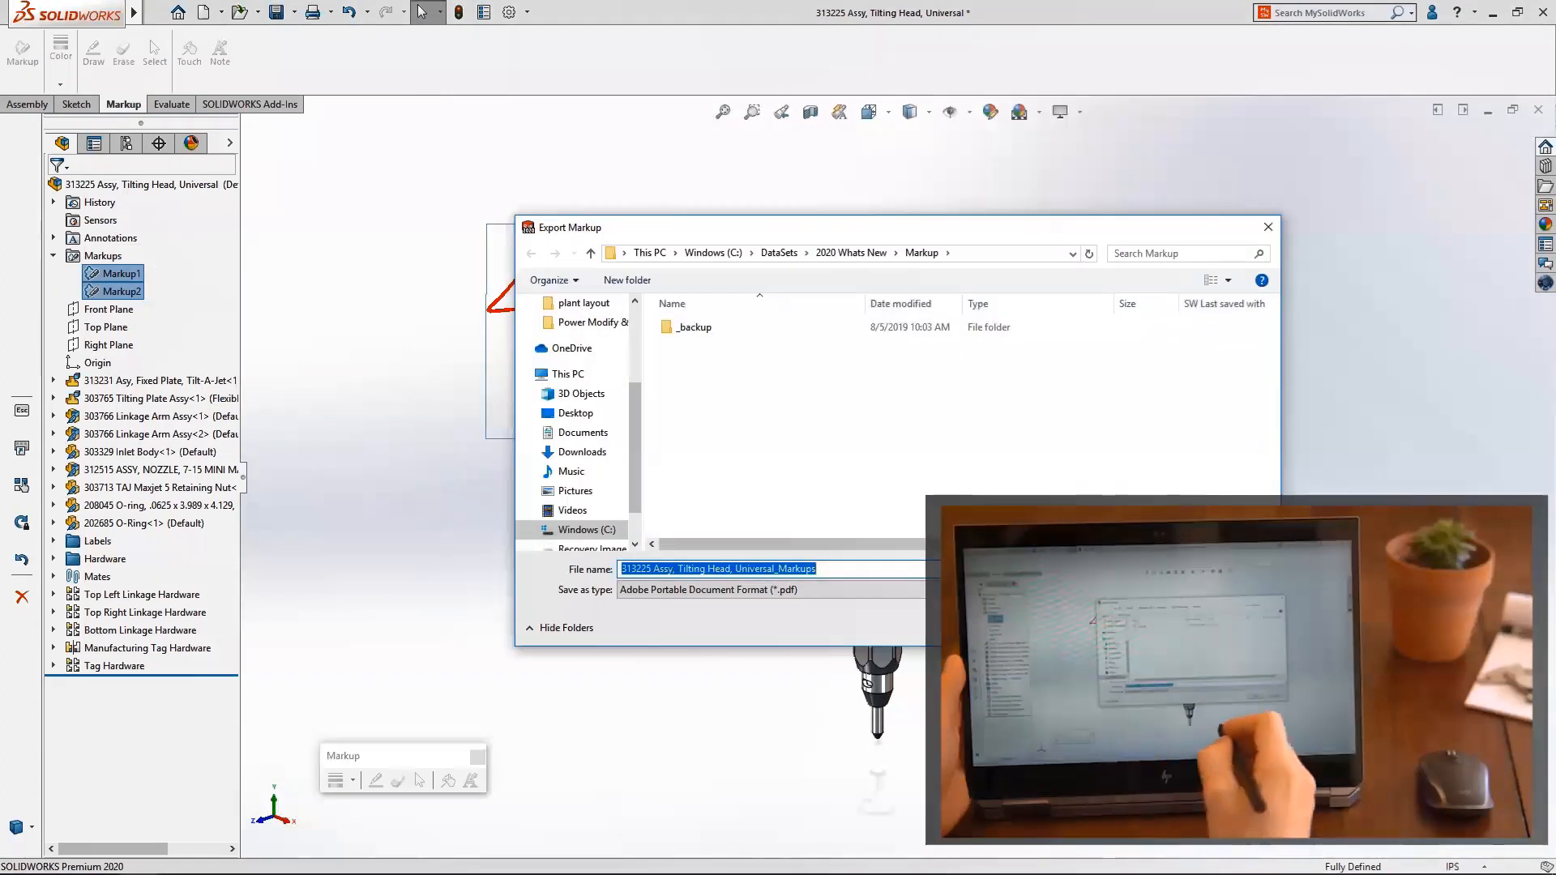
{"action": "left_click", "coordinate": [770, 589]}
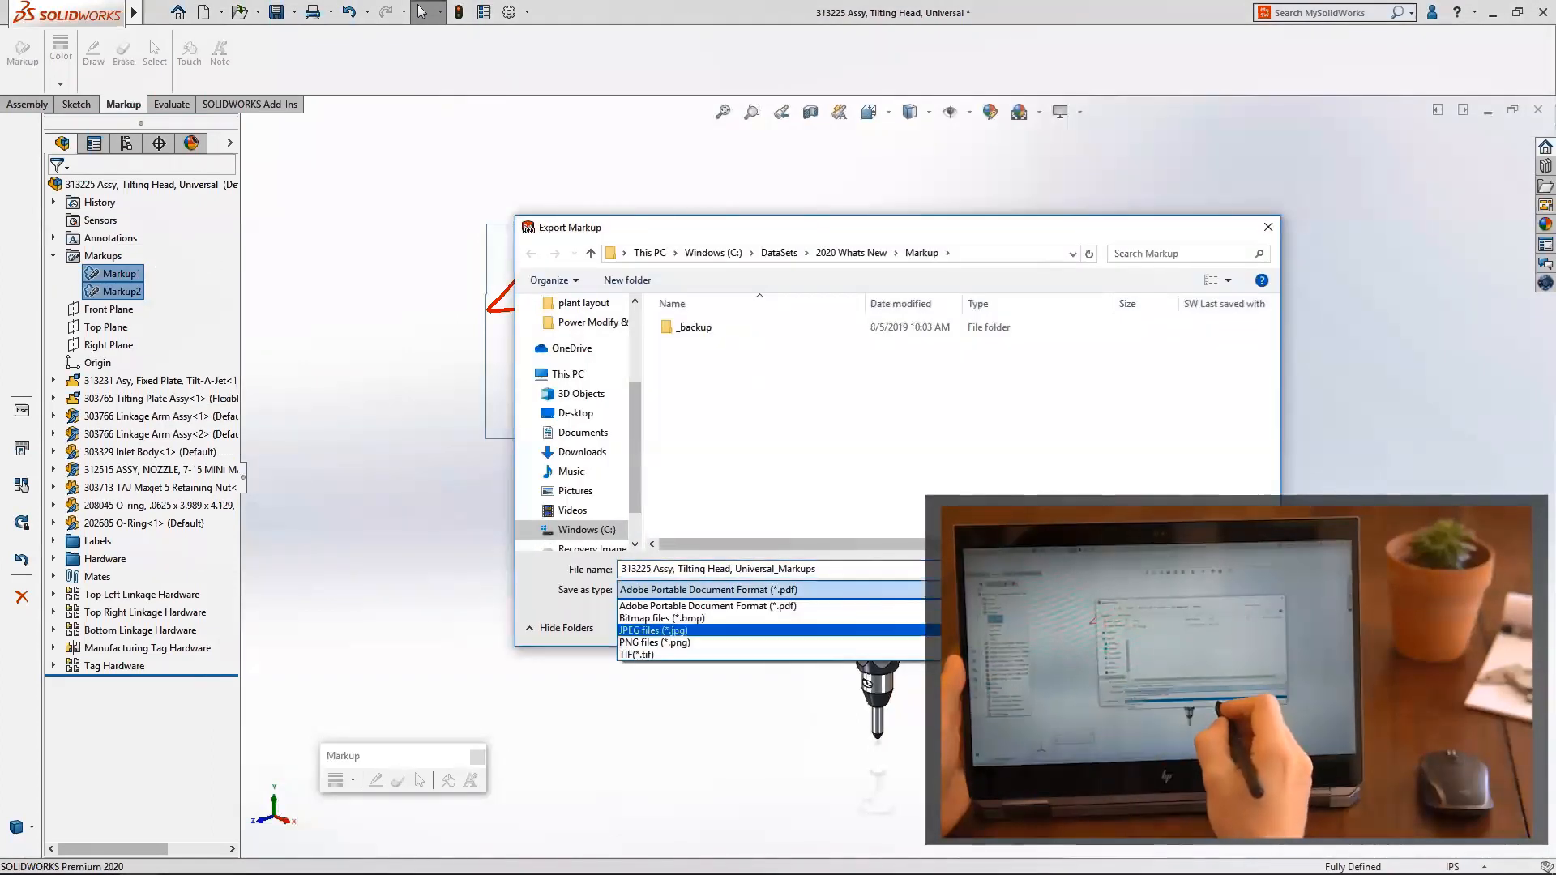
{"action": "left_click", "coordinate": [636, 654]}
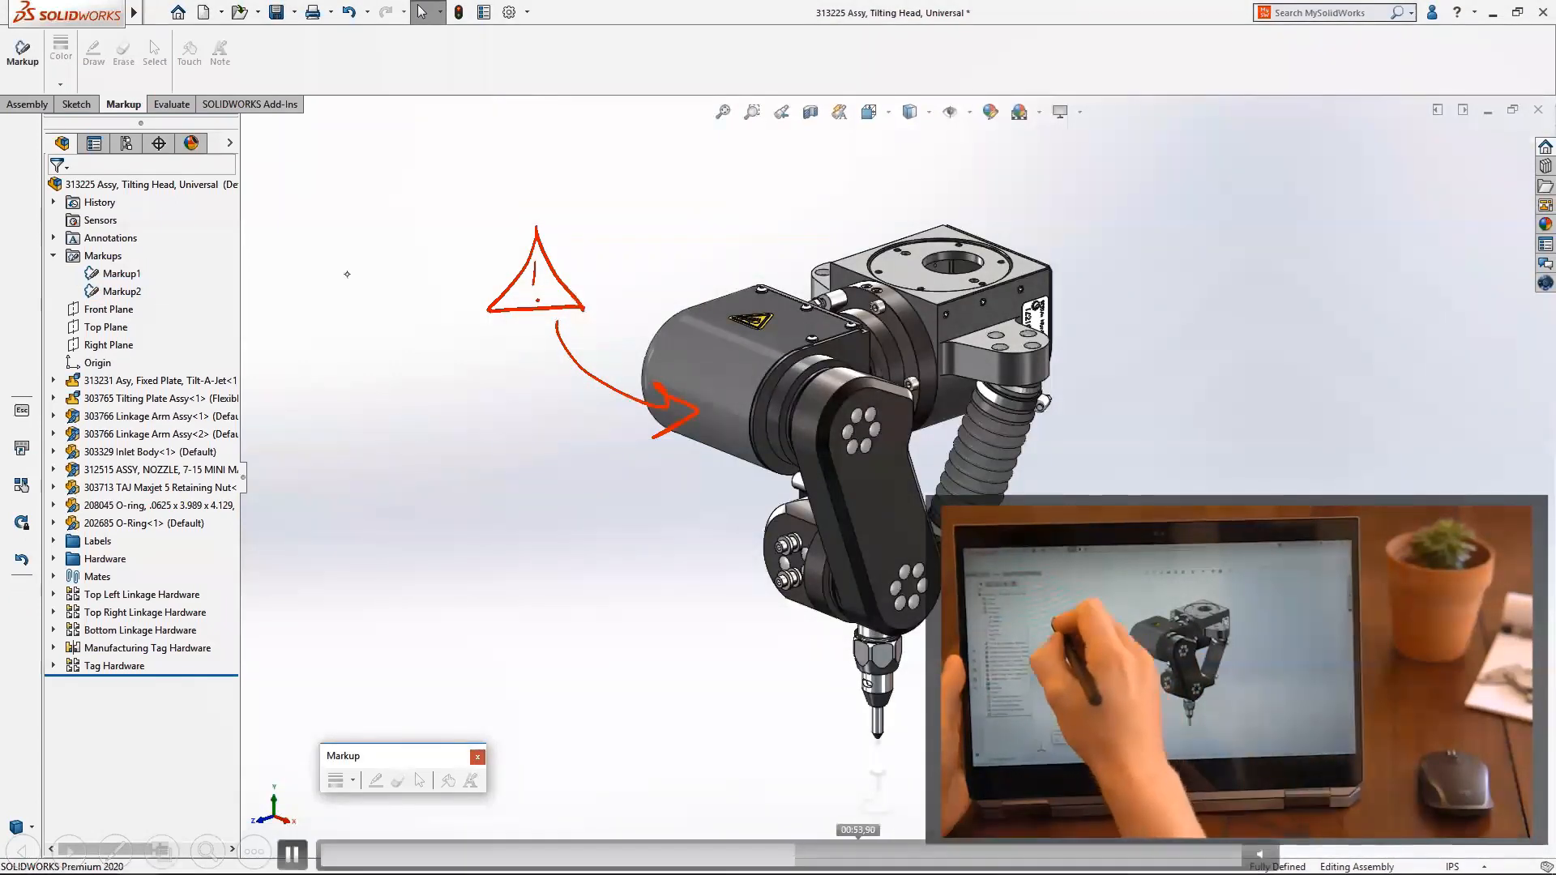
{"action": "left_click", "coordinate": [221, 11]}
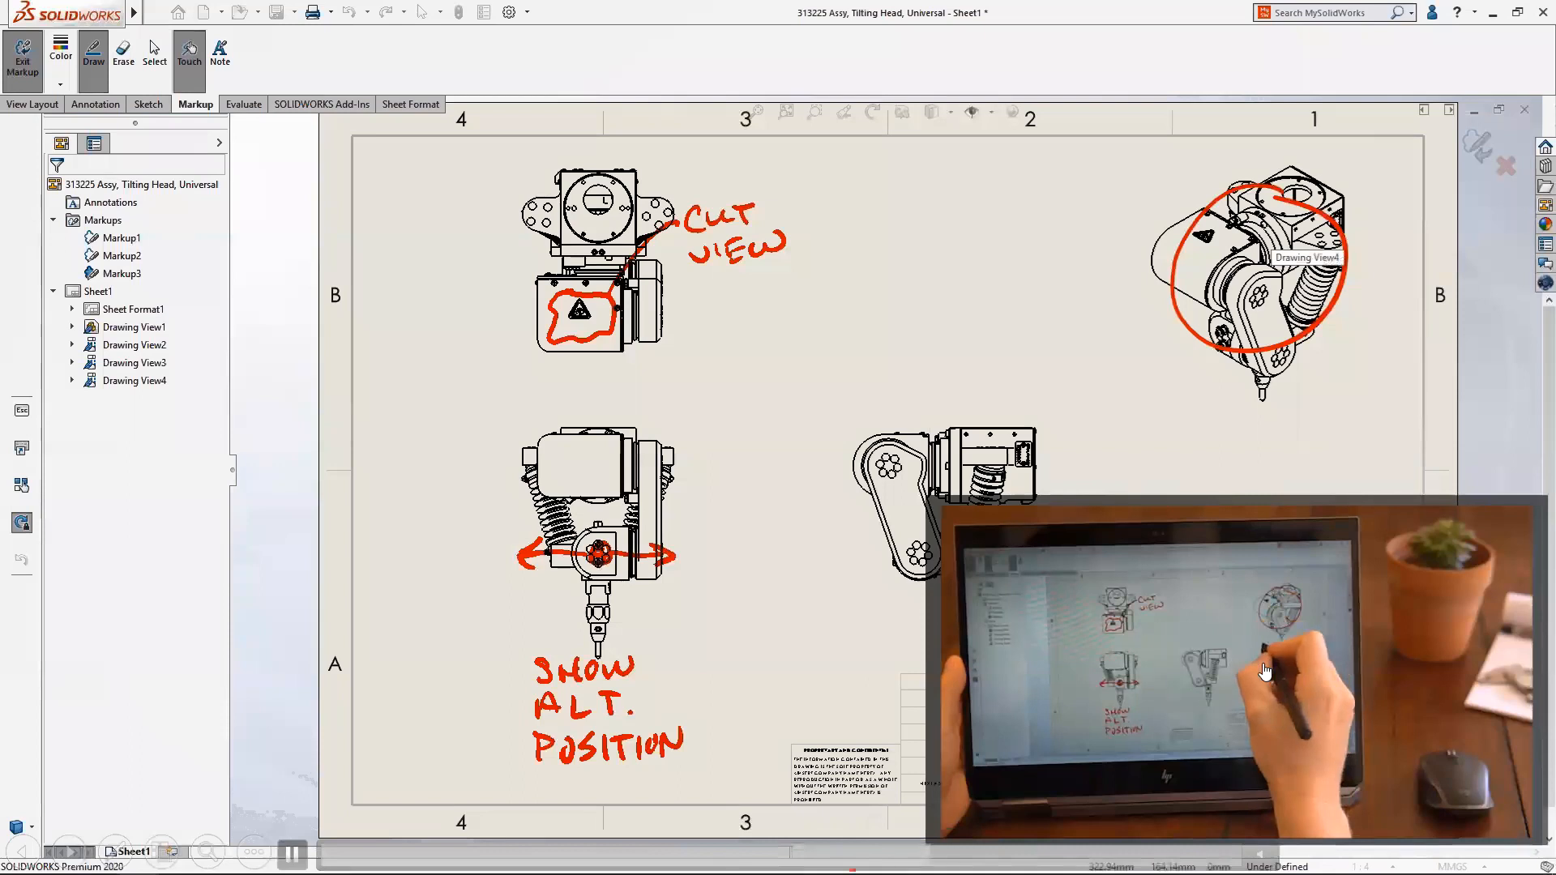
{"action": "left_click", "coordinate": [1000, 848]}
{"action": "left_click_drag", "start_coordinate": [1039, 847], "coordinate": [1181, 803]}
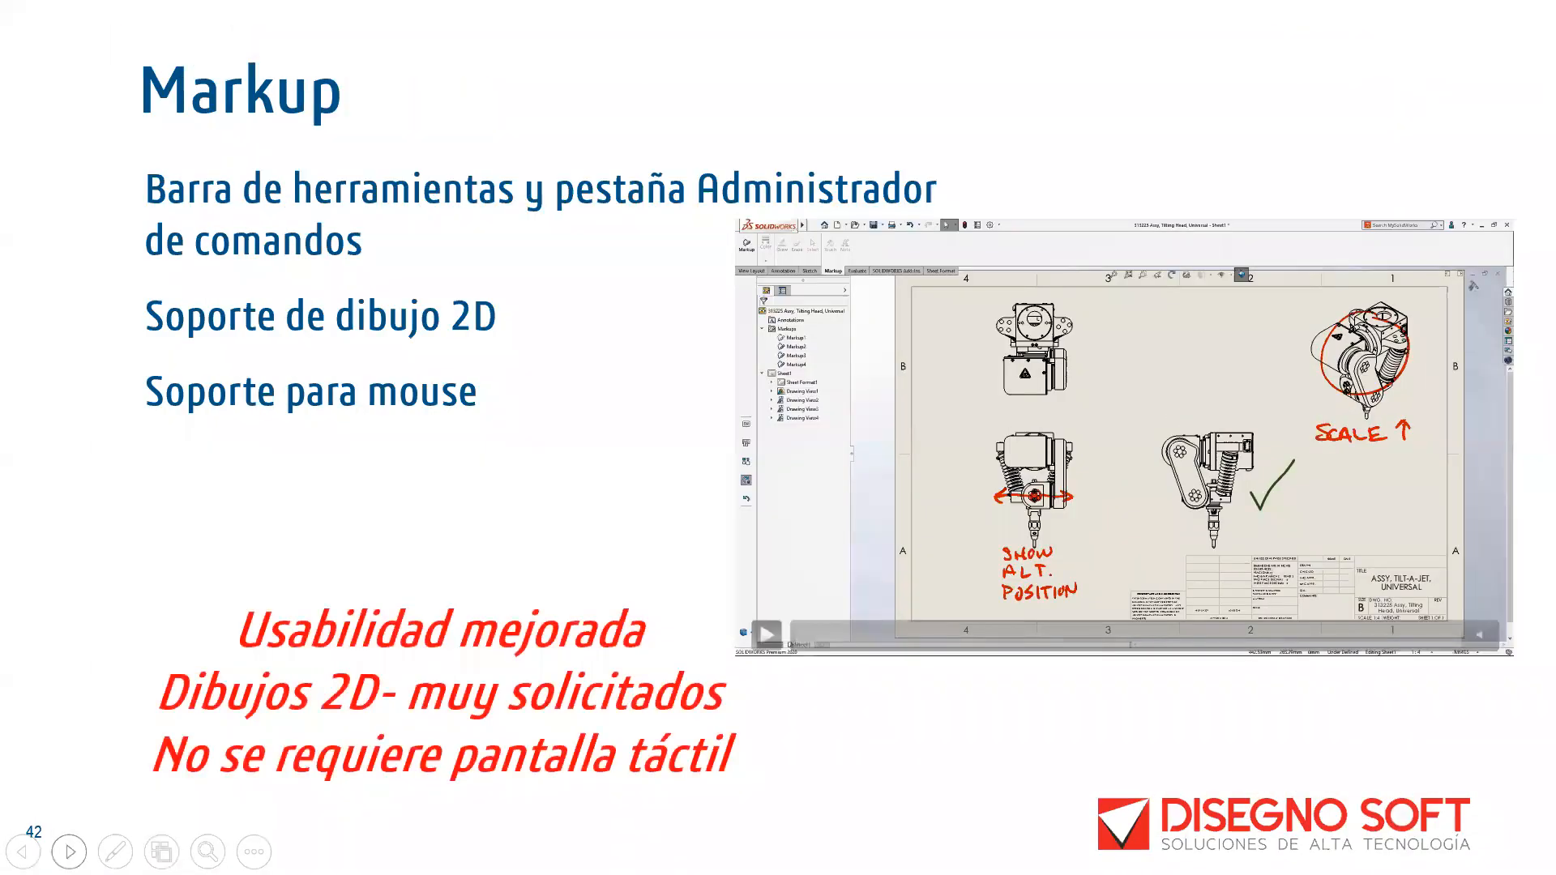
{"action": "key", "text": "Right"}
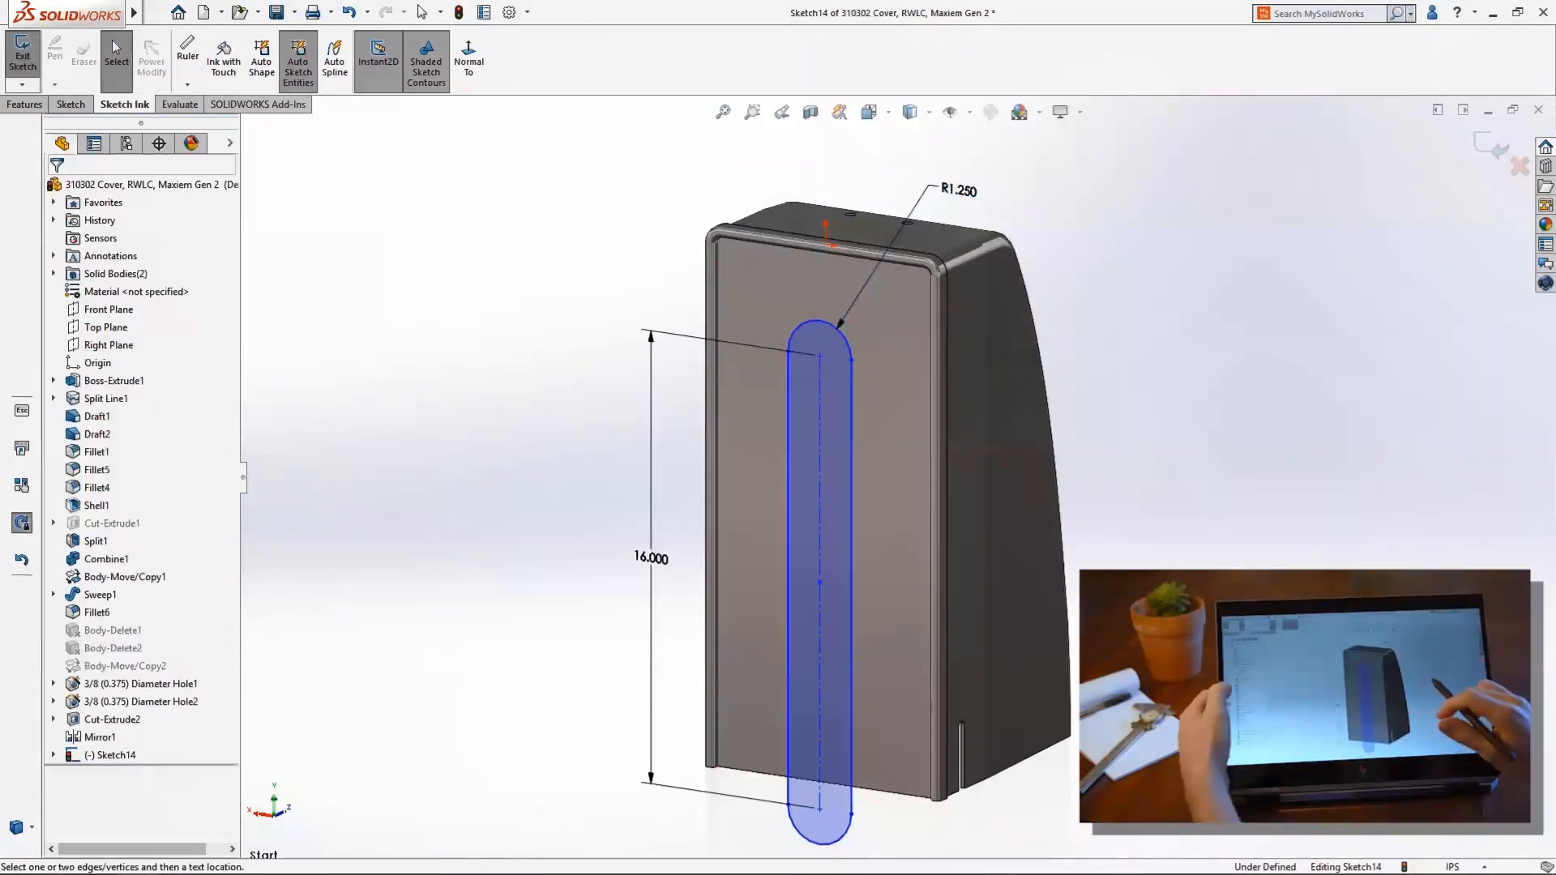
Attach the slot's lower centre point to the midpoint of the cover face's bottom edge and add that edge to the sketch
{"action": "key", "text": "Escape"}
{"action": "scroll", "coordinate": [820, 730], "scroll_direction": "down", "scroll_amount": 4}
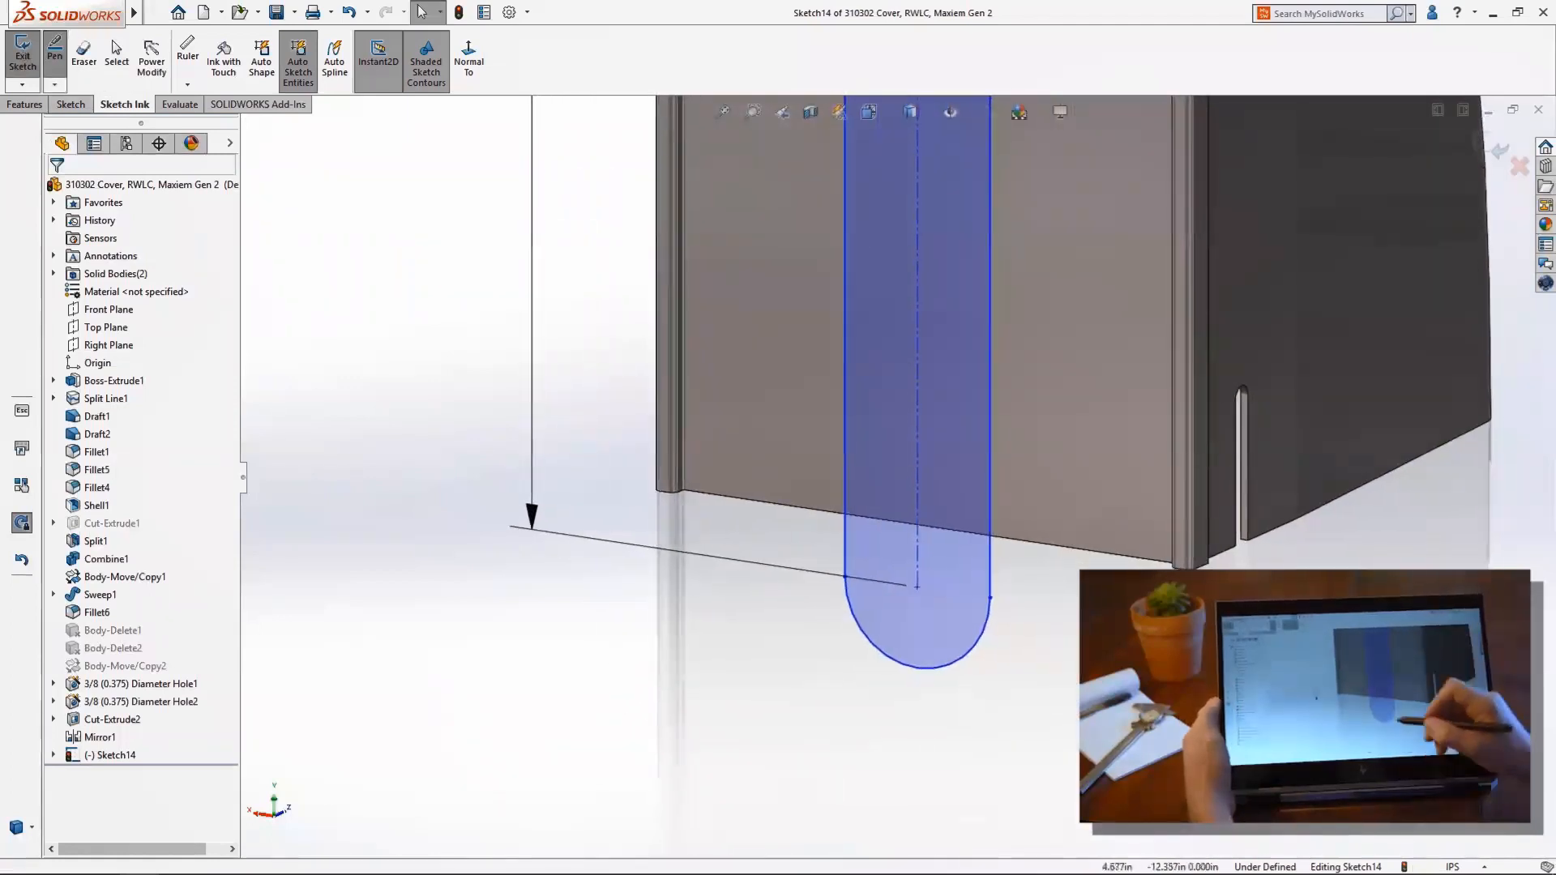
{"action": "left_click_drag", "start_coordinate": [918, 584], "coordinate": [931, 526]}
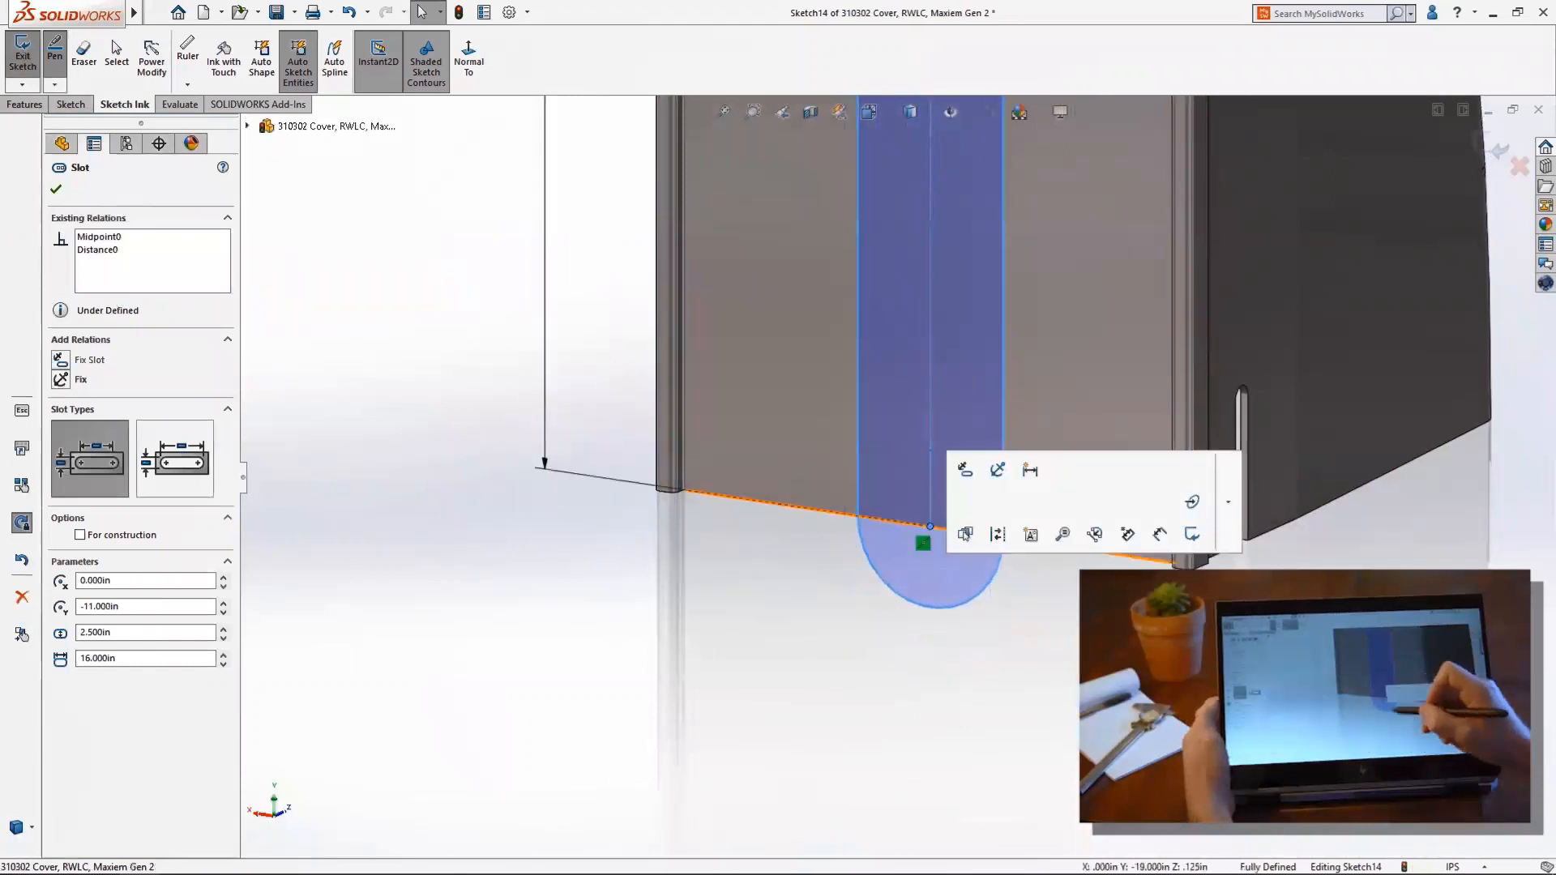
{"action": "key", "text": "Escape"}
{"action": "left_click", "coordinate": [1093, 546]}
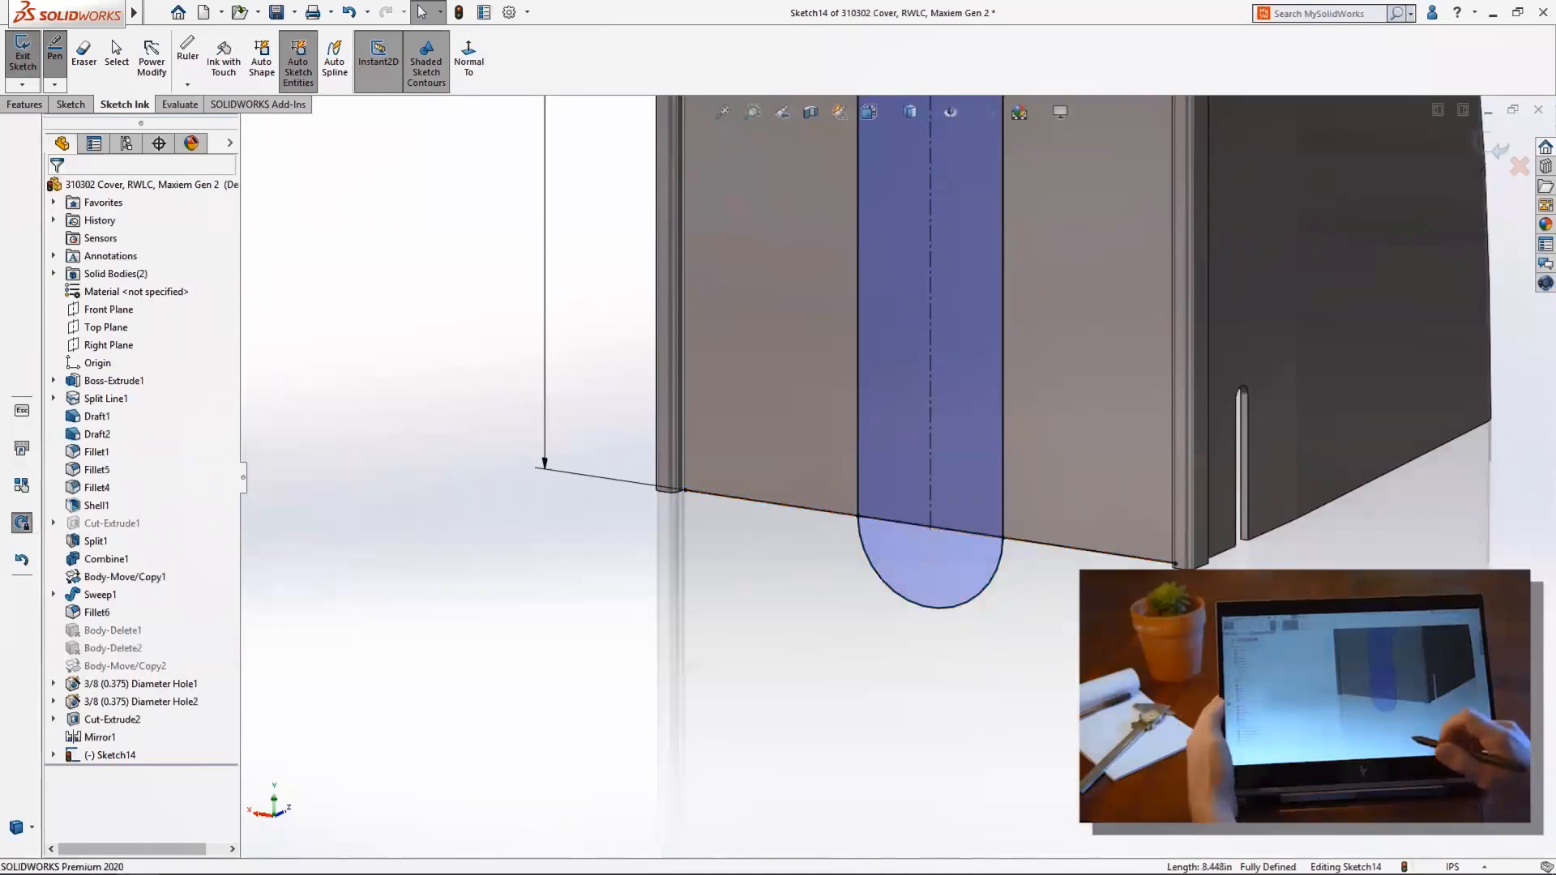
Remove the slot's lower end arc below the cover's bottom edge with Power Modify
{"action": "left_click", "coordinate": [152, 58]}
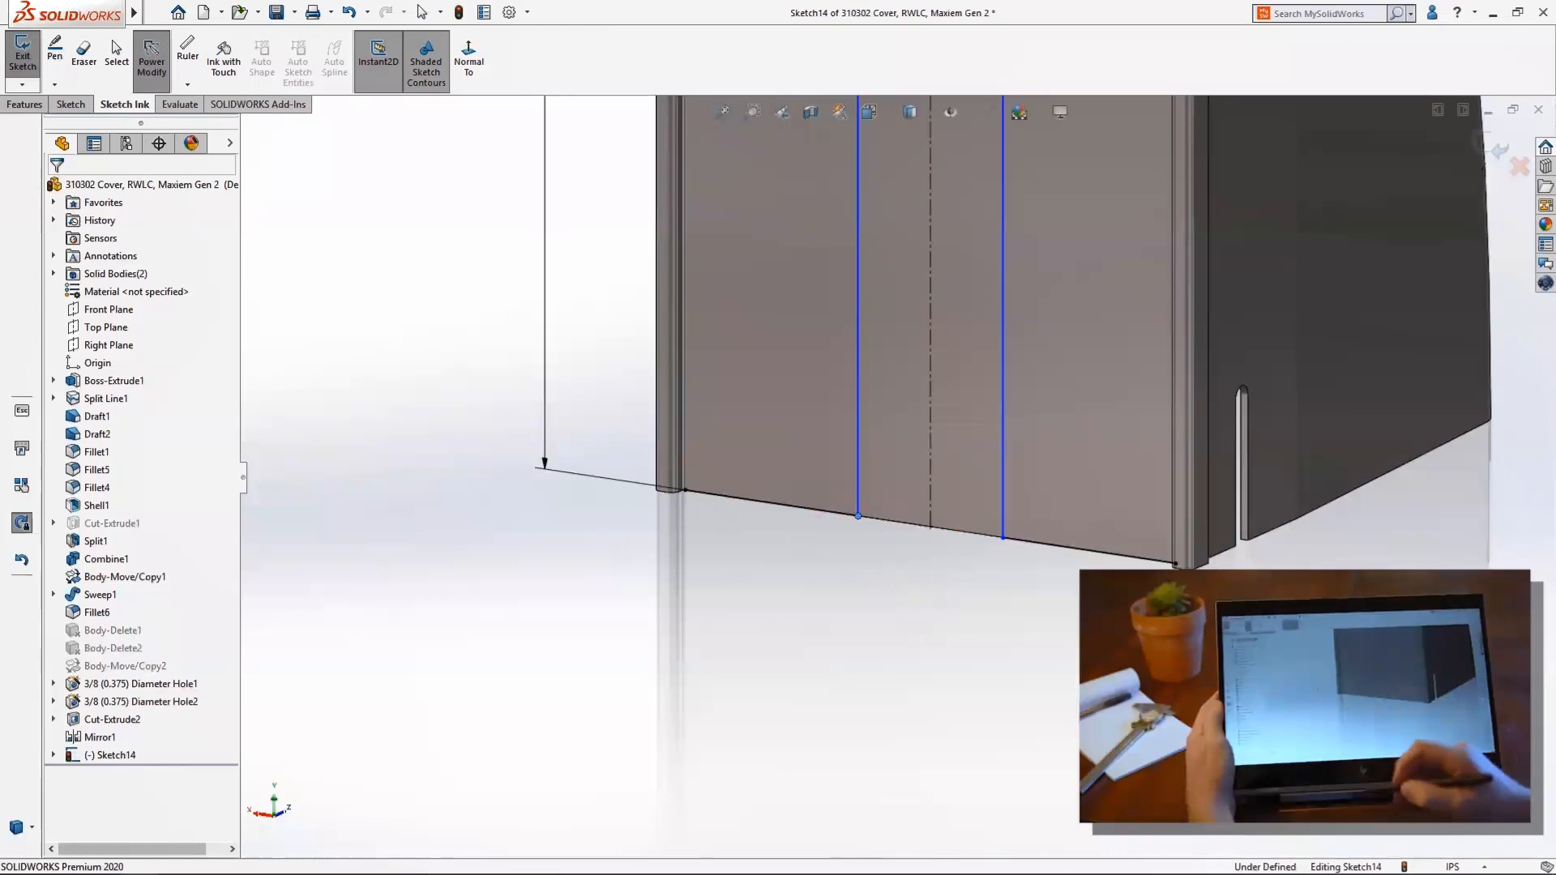
{"action": "left_click_drag", "start_coordinate": [857, 482], "coordinate": [835, 513]}
{"action": "key", "text": "ctrl+z"}
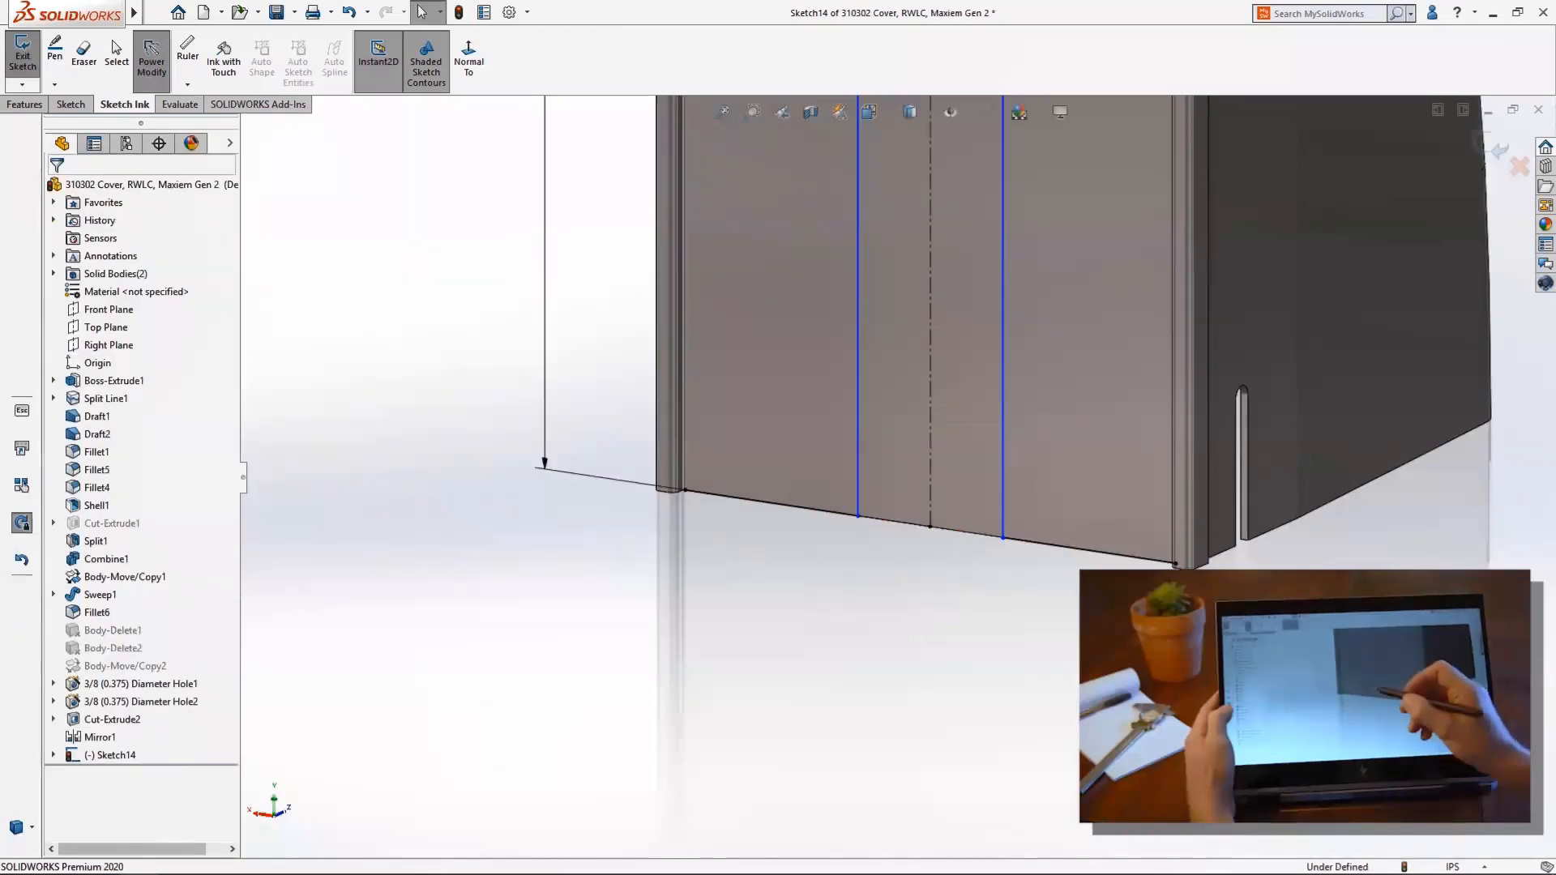
Chamfer both slot corners at the bottom edge by 0.500 in and trim the bottom edge line outside the slot
{"action": "left_click_drag", "start_coordinate": [857, 483], "coordinate": [827, 514]}
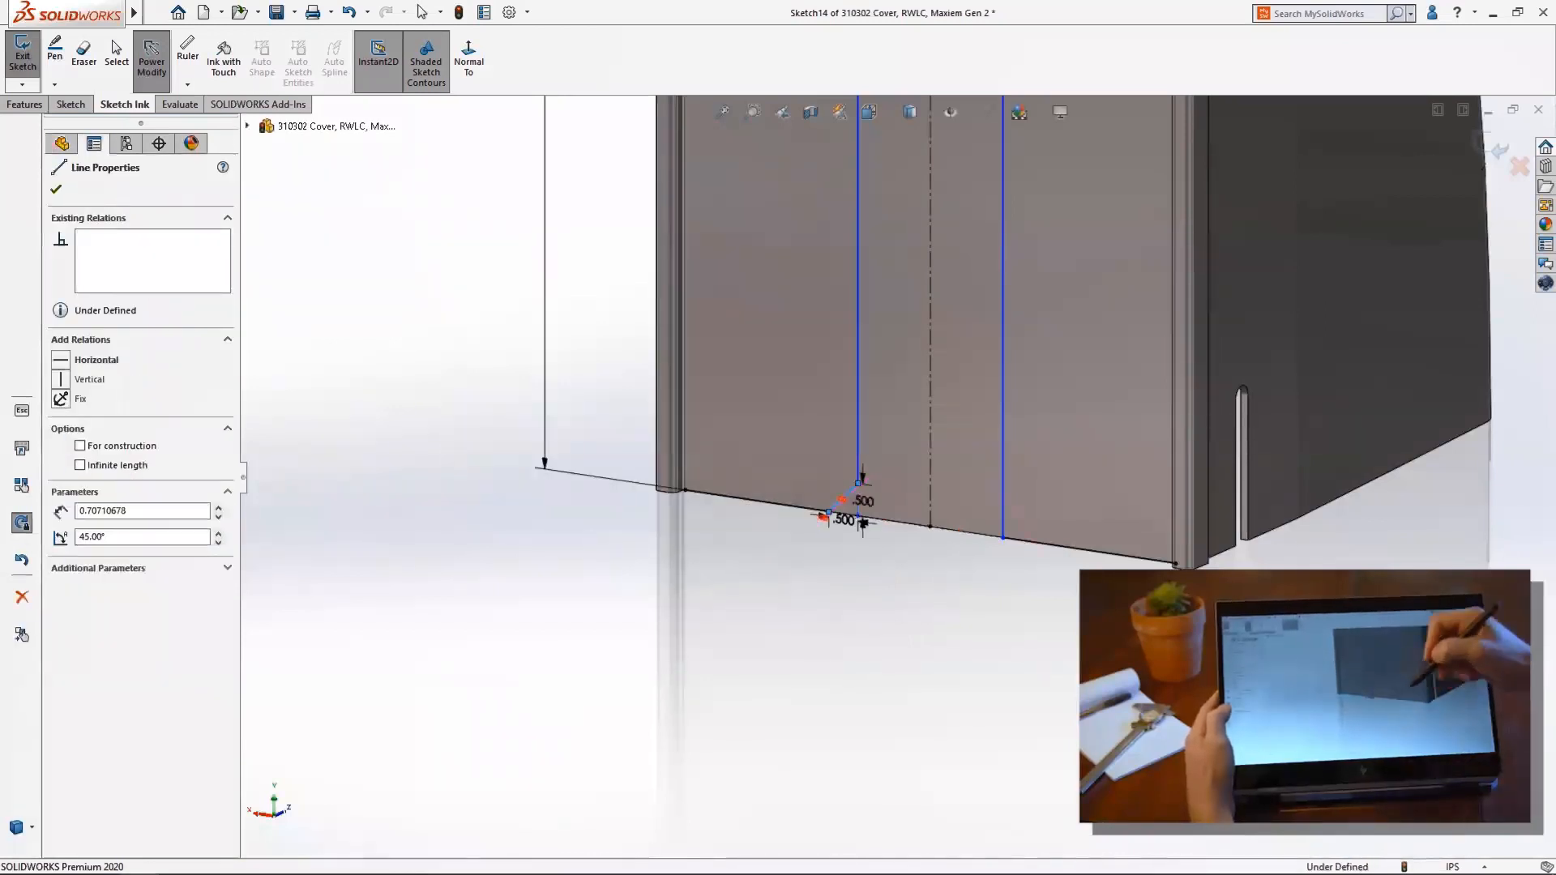
{"action": "left_click_drag", "start_coordinate": [1003, 503], "coordinate": [1032, 542]}
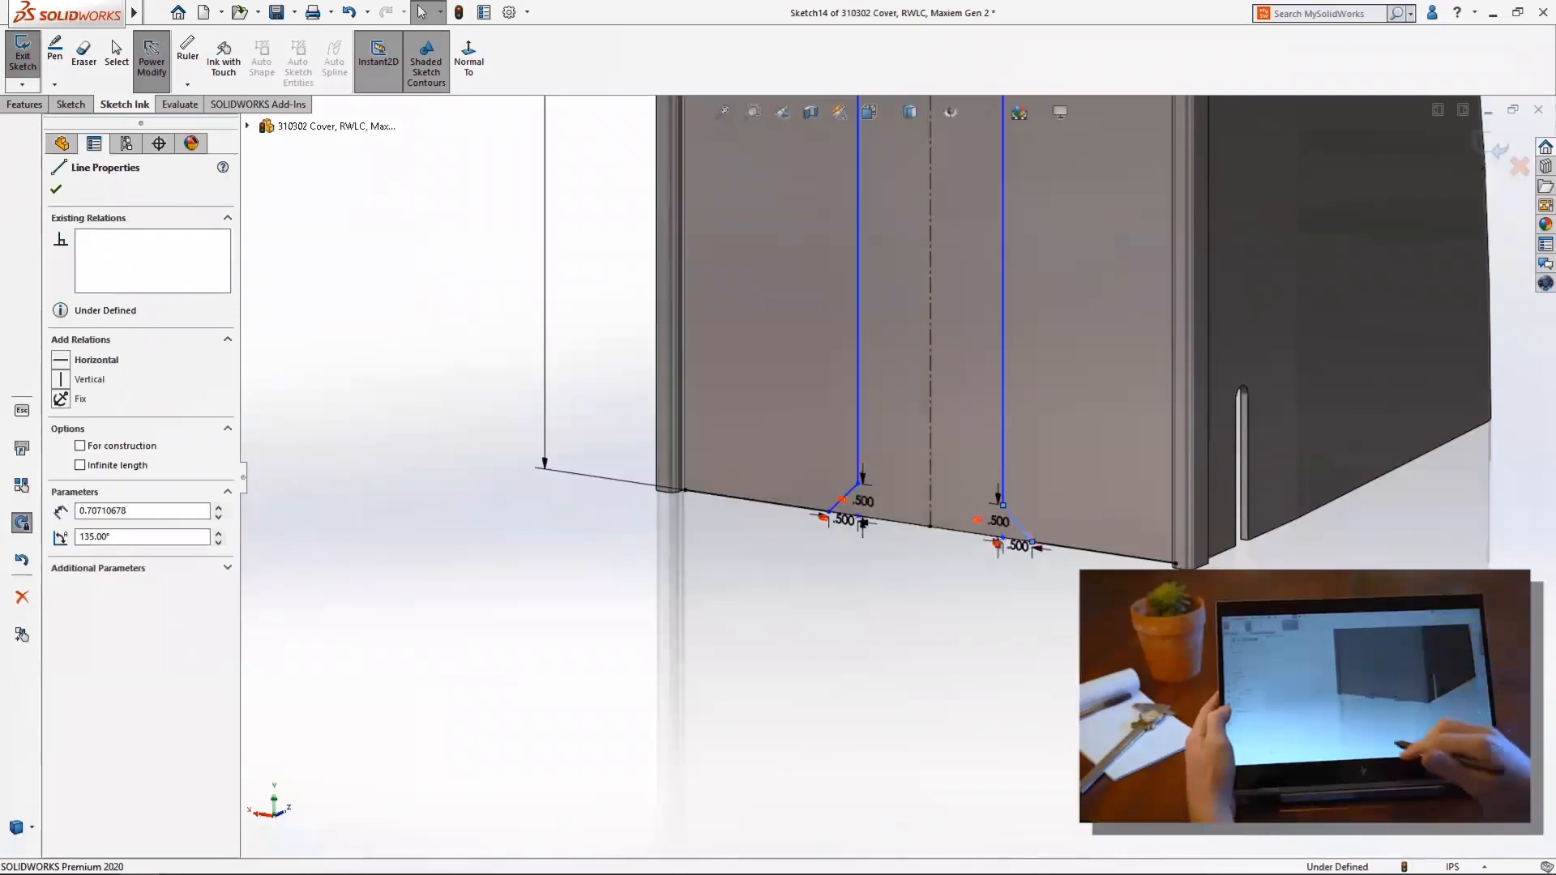
{"action": "left_click", "coordinate": [754, 500]}
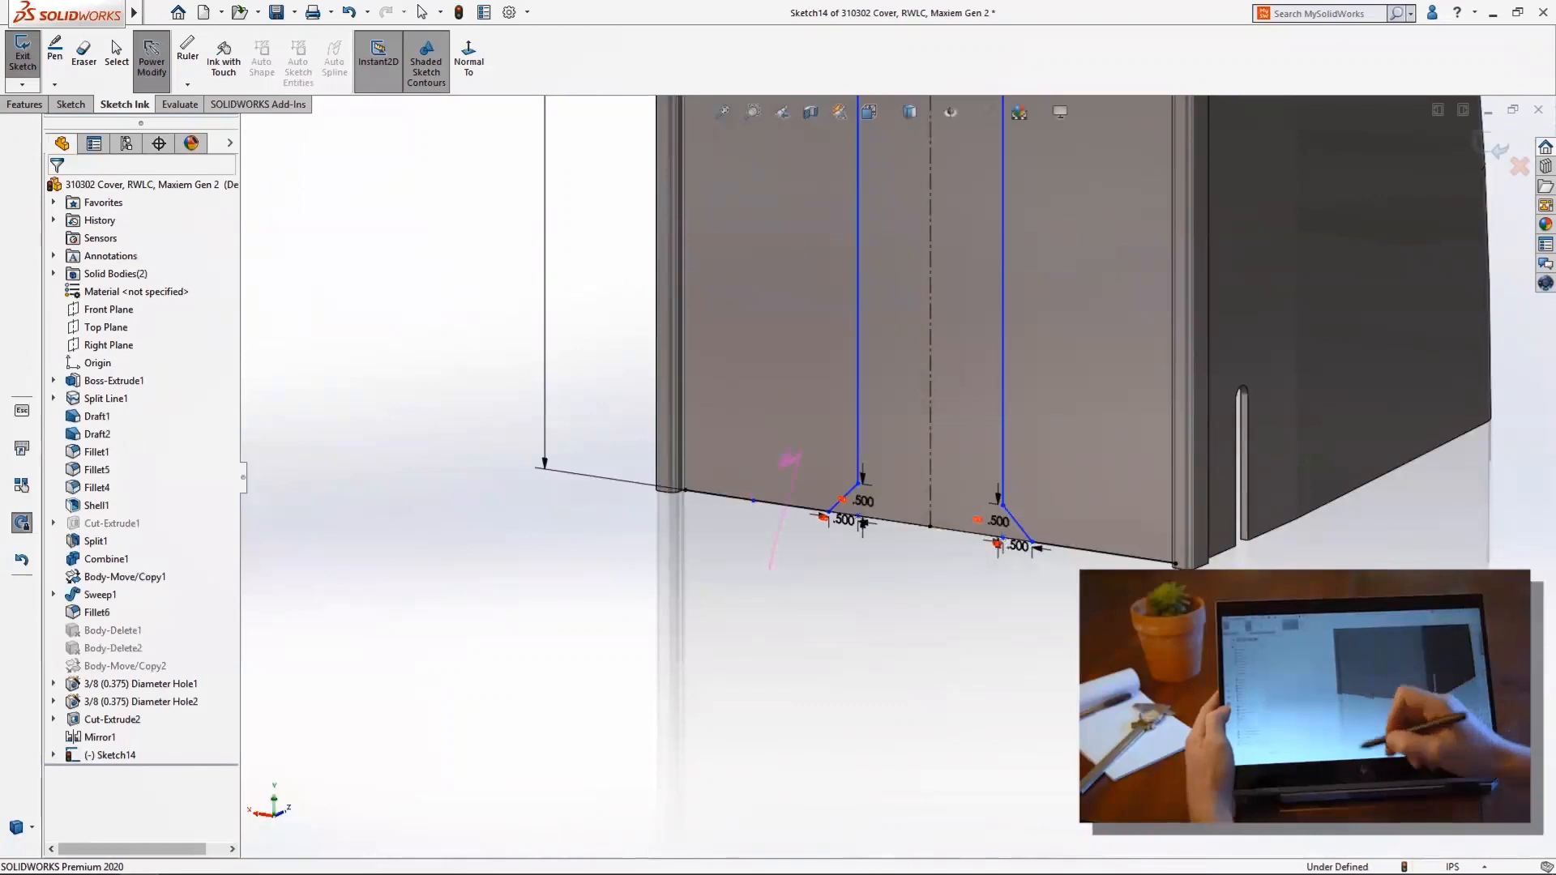
{"action": "left_click_drag", "start_coordinate": [782, 466], "coordinate": [770, 567]}
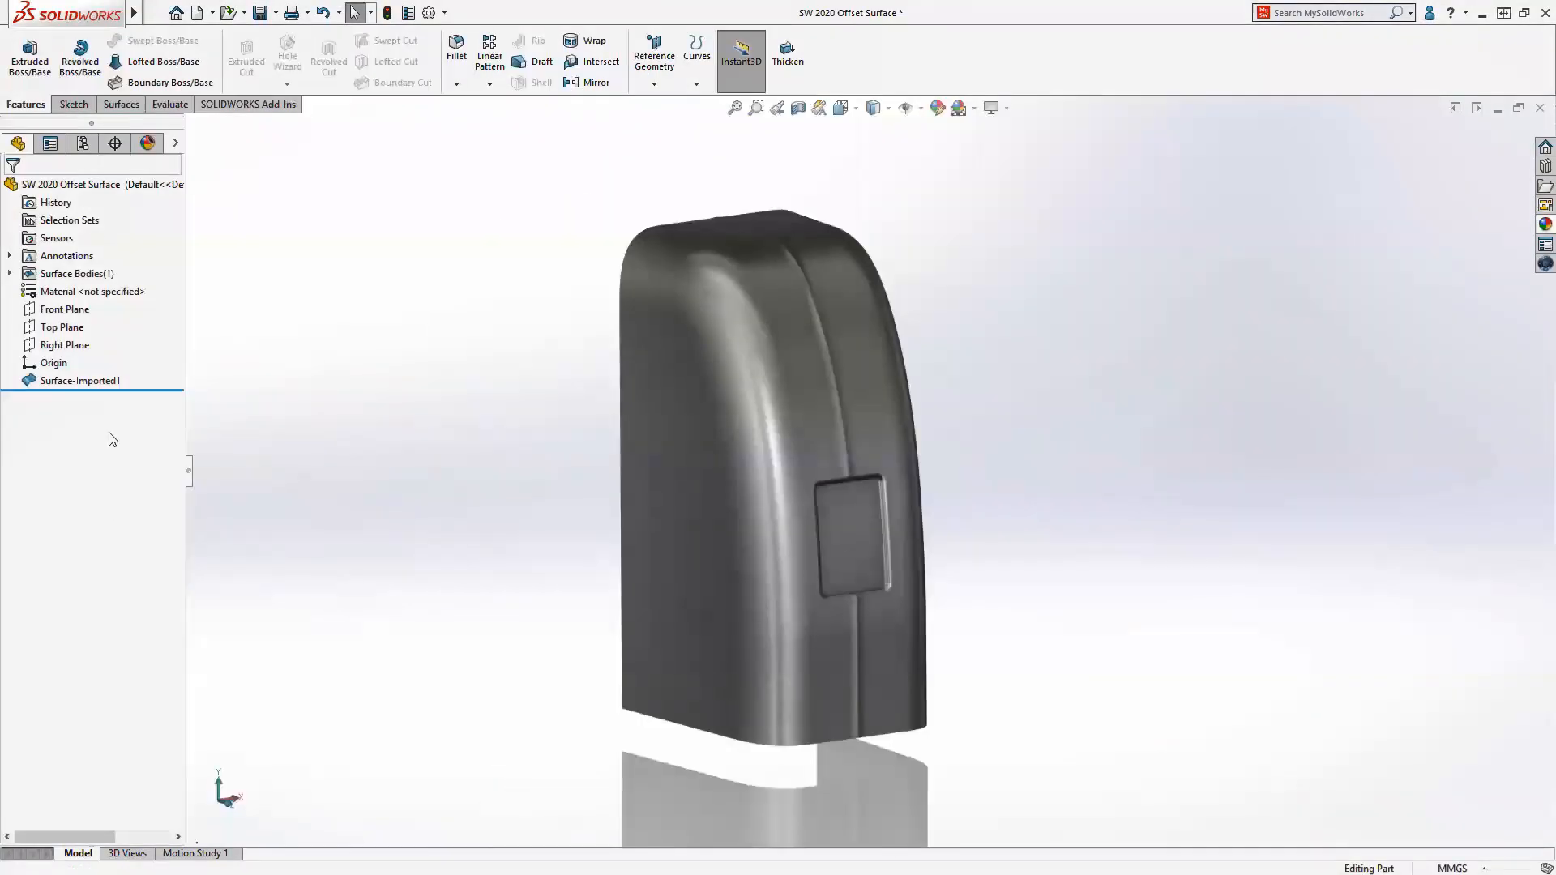
Set up a 5.00 mm Offset Surface of the imported cover surface and highlight its failing faces one by one
{"action": "left_click", "coordinate": [95, 381]}
{"action": "right_click_drag", "start_coordinate": [251, 414], "coordinate": [262, 345]}
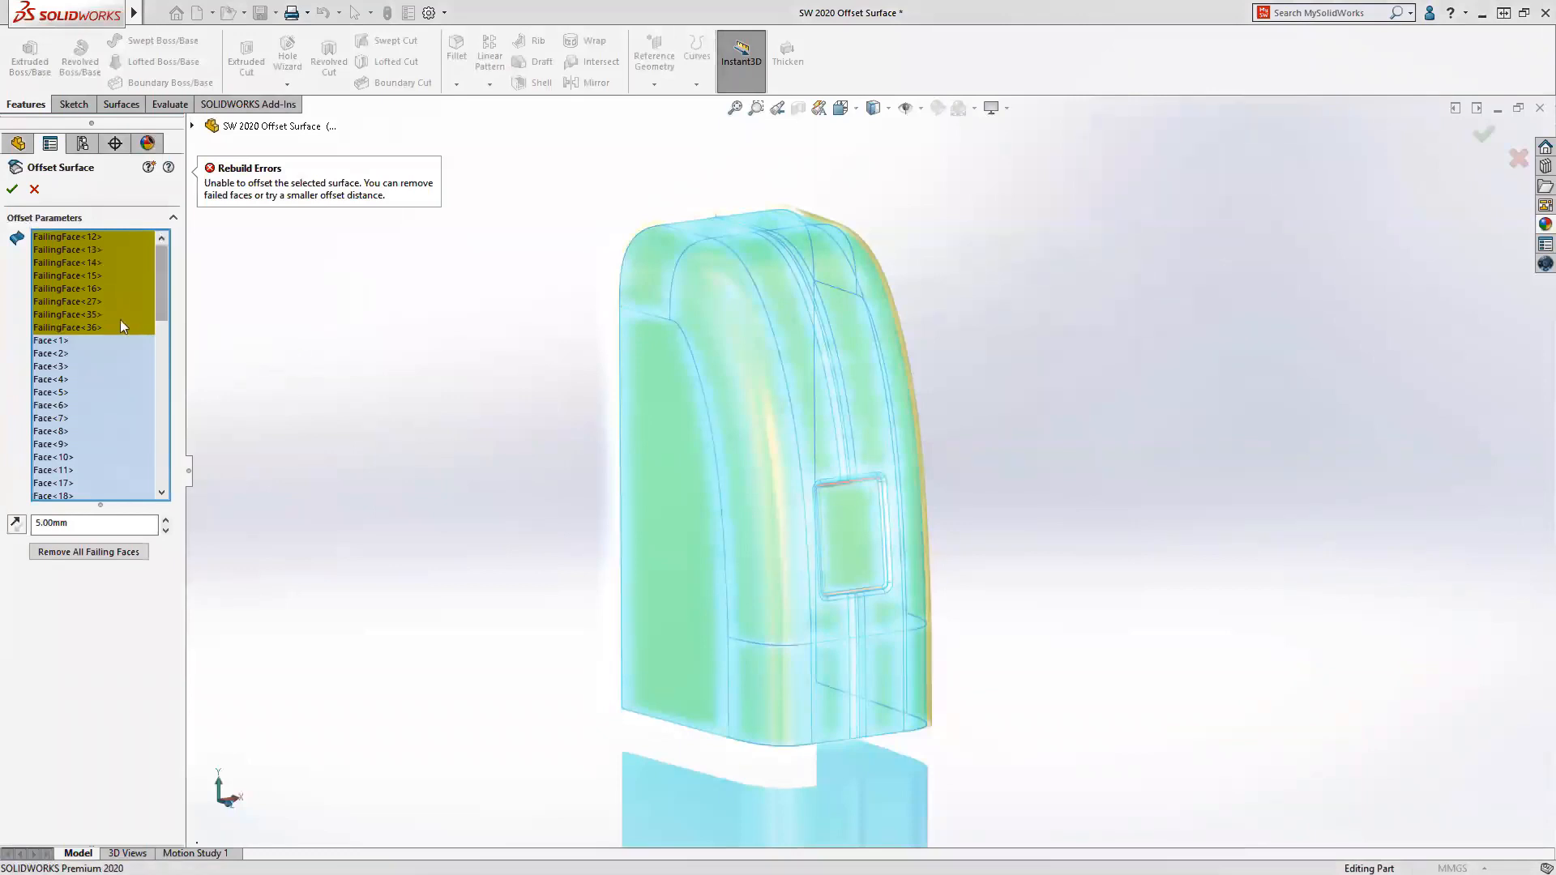
{"action": "left_click", "coordinate": [97, 327]}
{"action": "key", "text": "Up"}
{"action": "key", "text": "Up"}
{"action": "key", "text": "Up"}
{"action": "key", "text": "Up"}
{"action": "key", "text": "Up"}
{"action": "key", "text": "Up"}
{"action": "key", "text": "Up"}
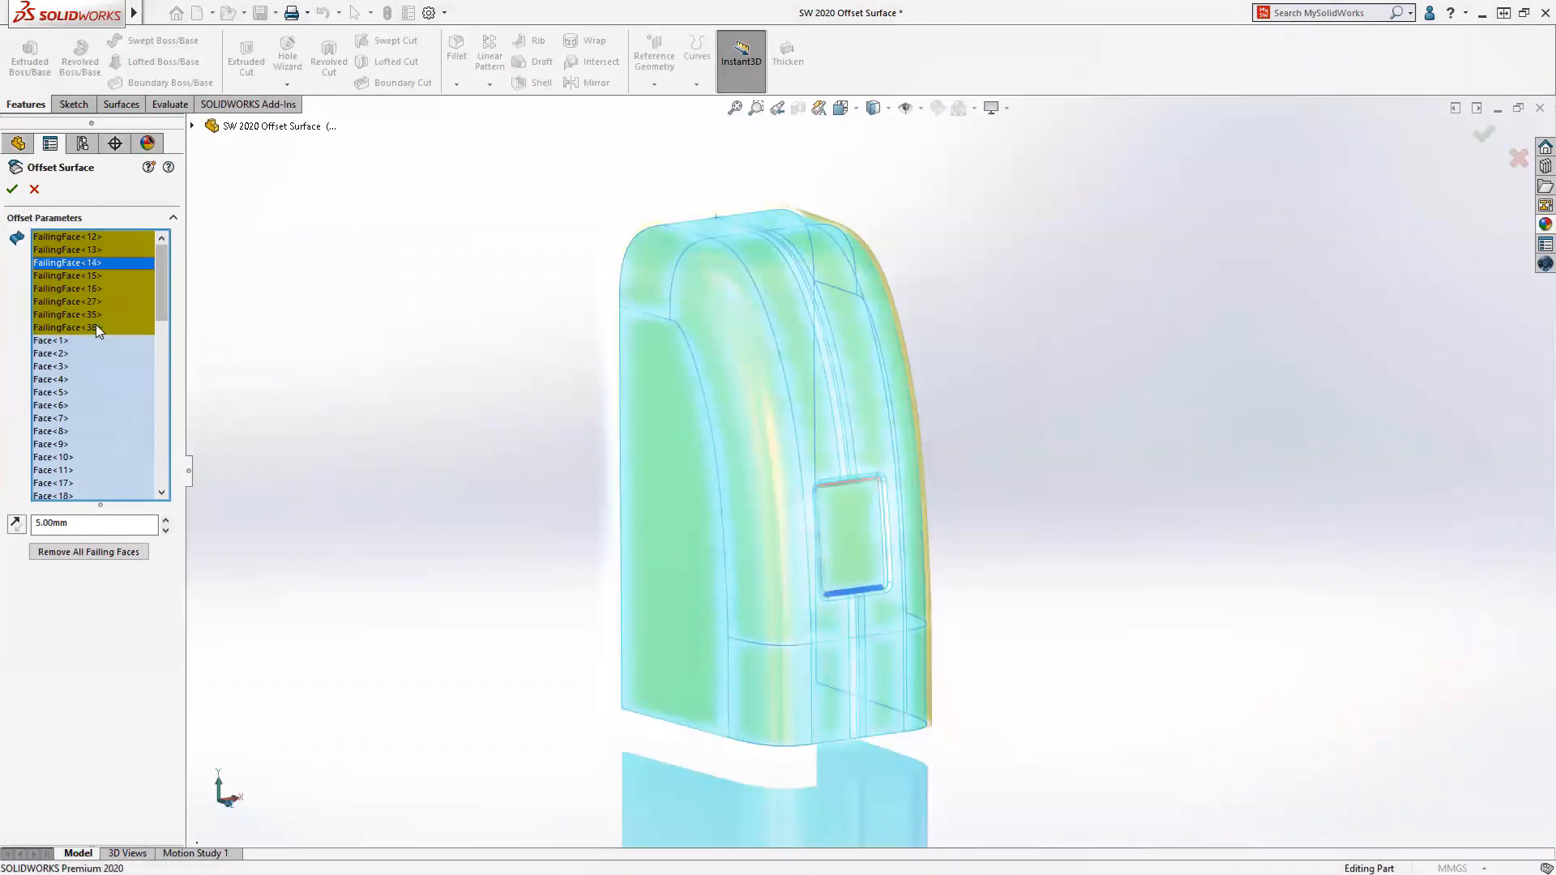
Remove all failing faces from the offset selection and create the offset surface
{"action": "right_click", "coordinate": [96, 326]}
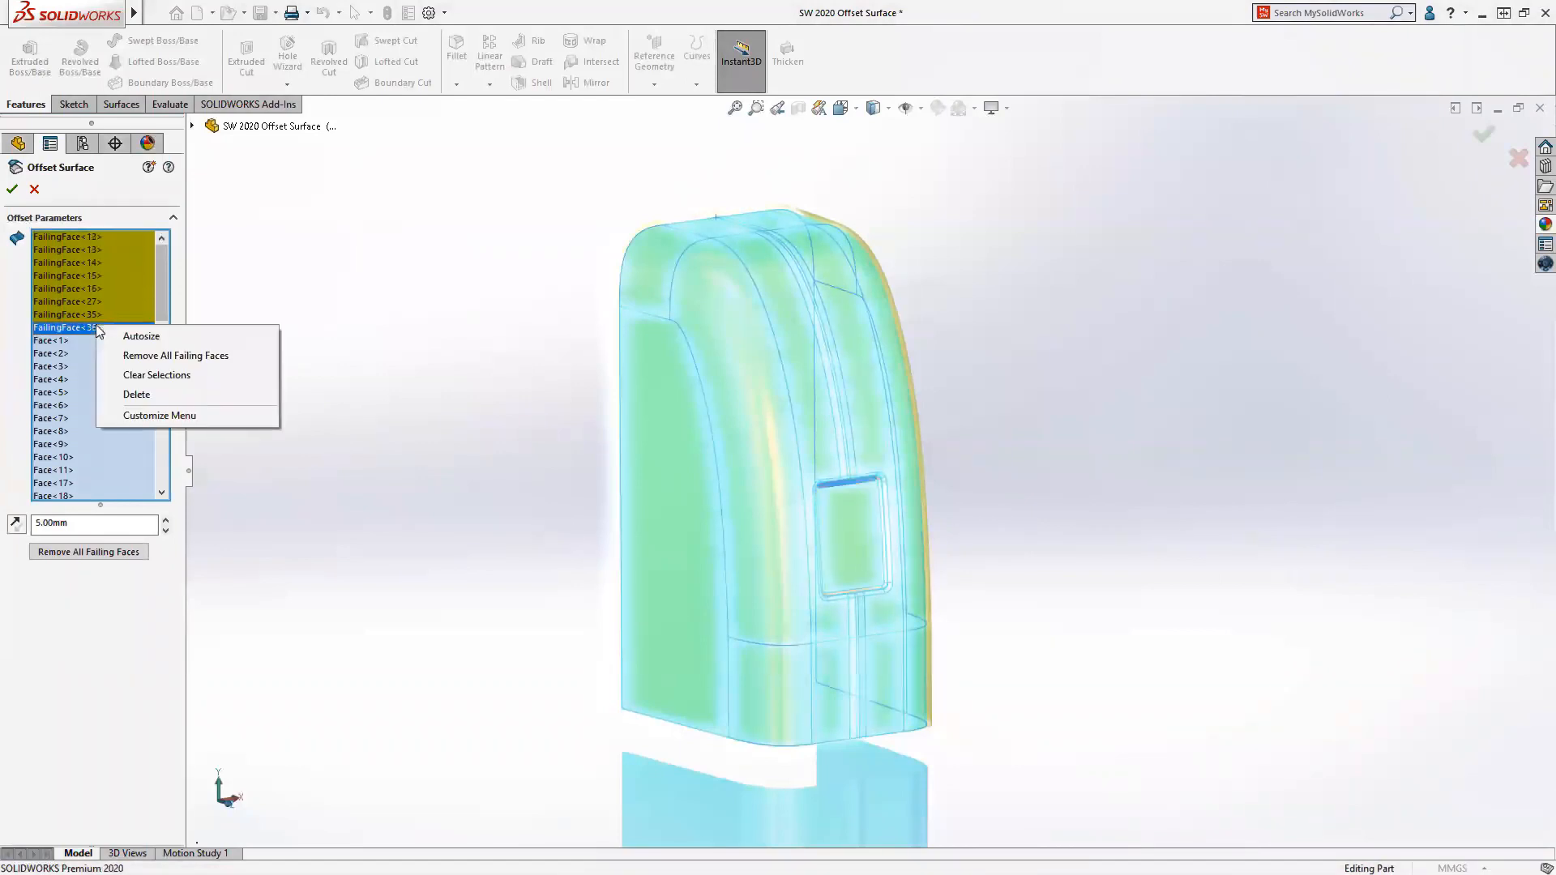
{"action": "left_click", "coordinate": [125, 356]}
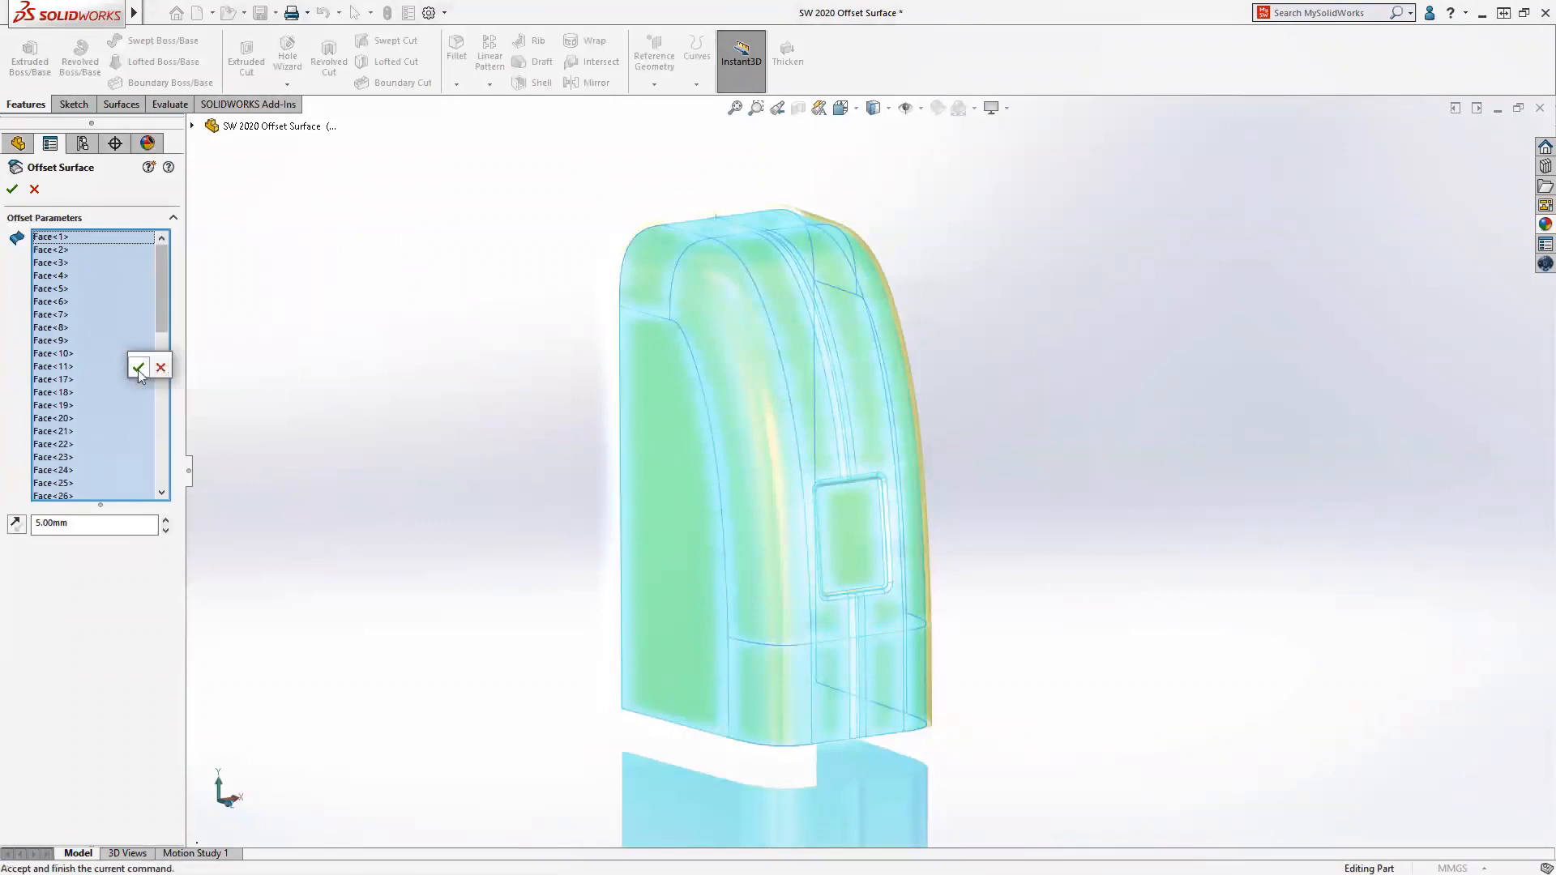
{"action": "left_click", "coordinate": [139, 370]}
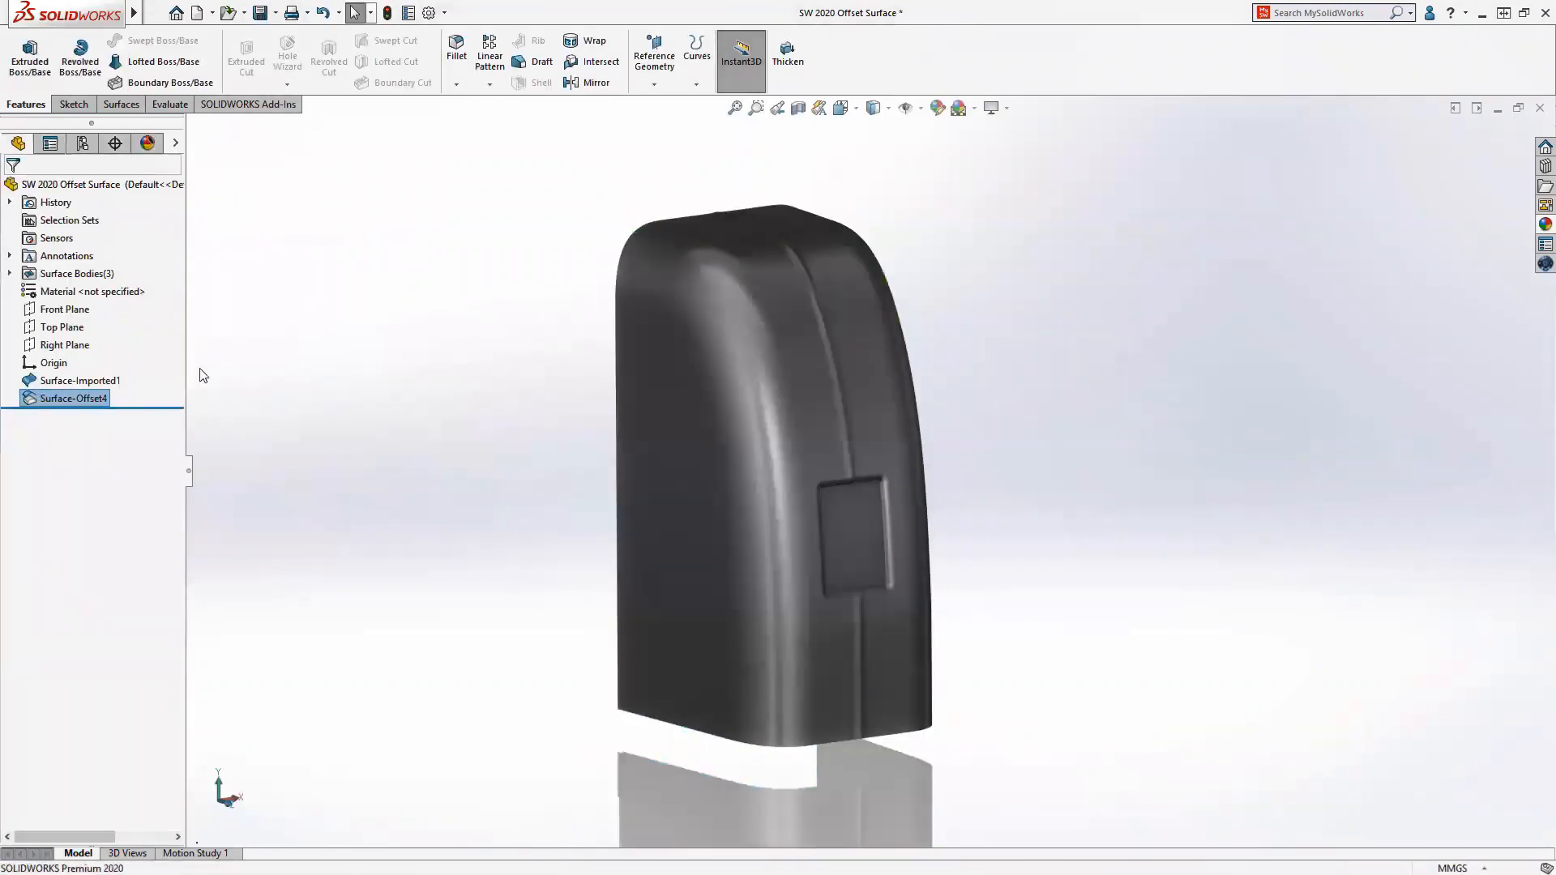
Set up a mutual Trim Surface using the cover's outer shell and the recessed panel surface
{"action": "right_click_drag", "start_coordinate": [227, 368], "coordinate": [156, 364]}
{"action": "left_click", "coordinate": [99, 310]}
{"action": "key", "text": "Delete"}
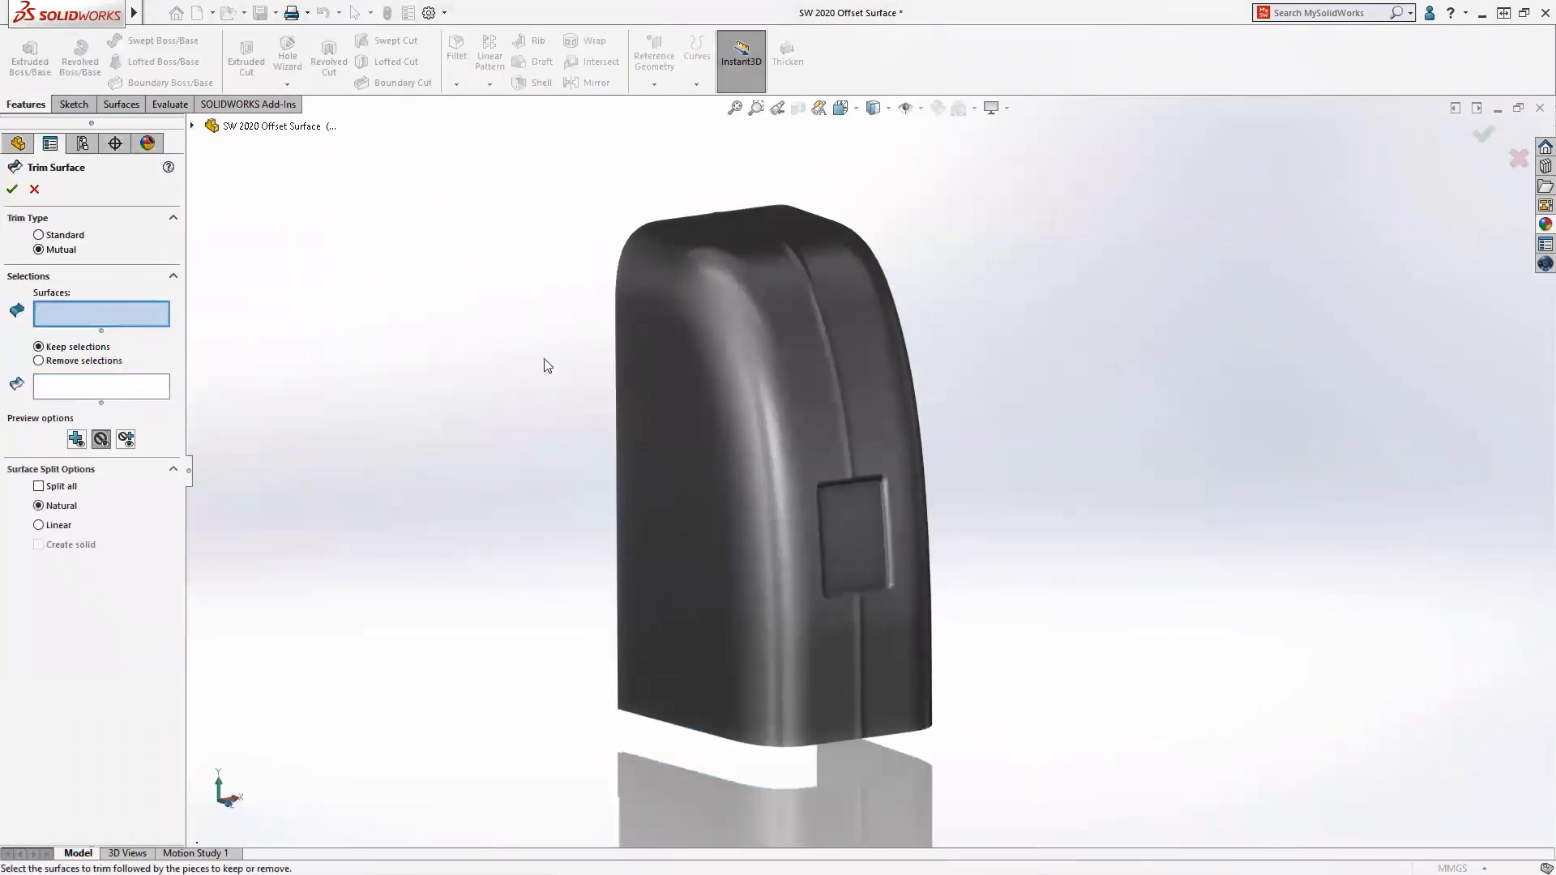
{"action": "left_click", "coordinate": [679, 379]}
{"action": "left_click", "coordinate": [851, 509]}
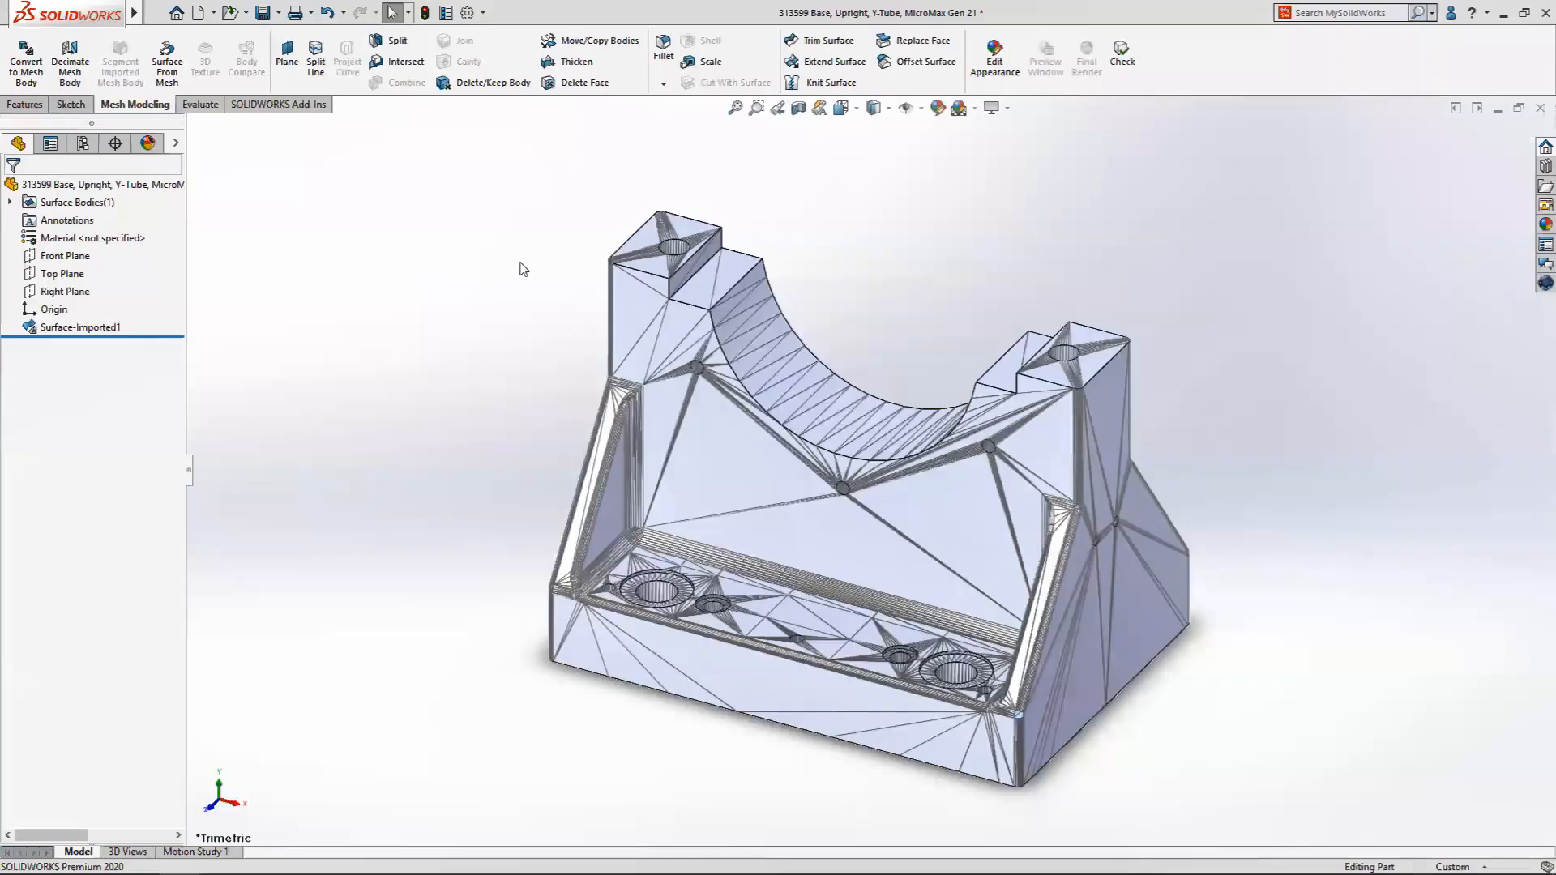
Fillet the top edges of both posts on the mesh base with a 2.5 mm radius
{"action": "left_click", "coordinate": [640, 280]}
{"action": "left_click", "coordinate": [783, 226]}
{"action": "type", "text": "2.5"}
{"action": "key", "text": "Return"}
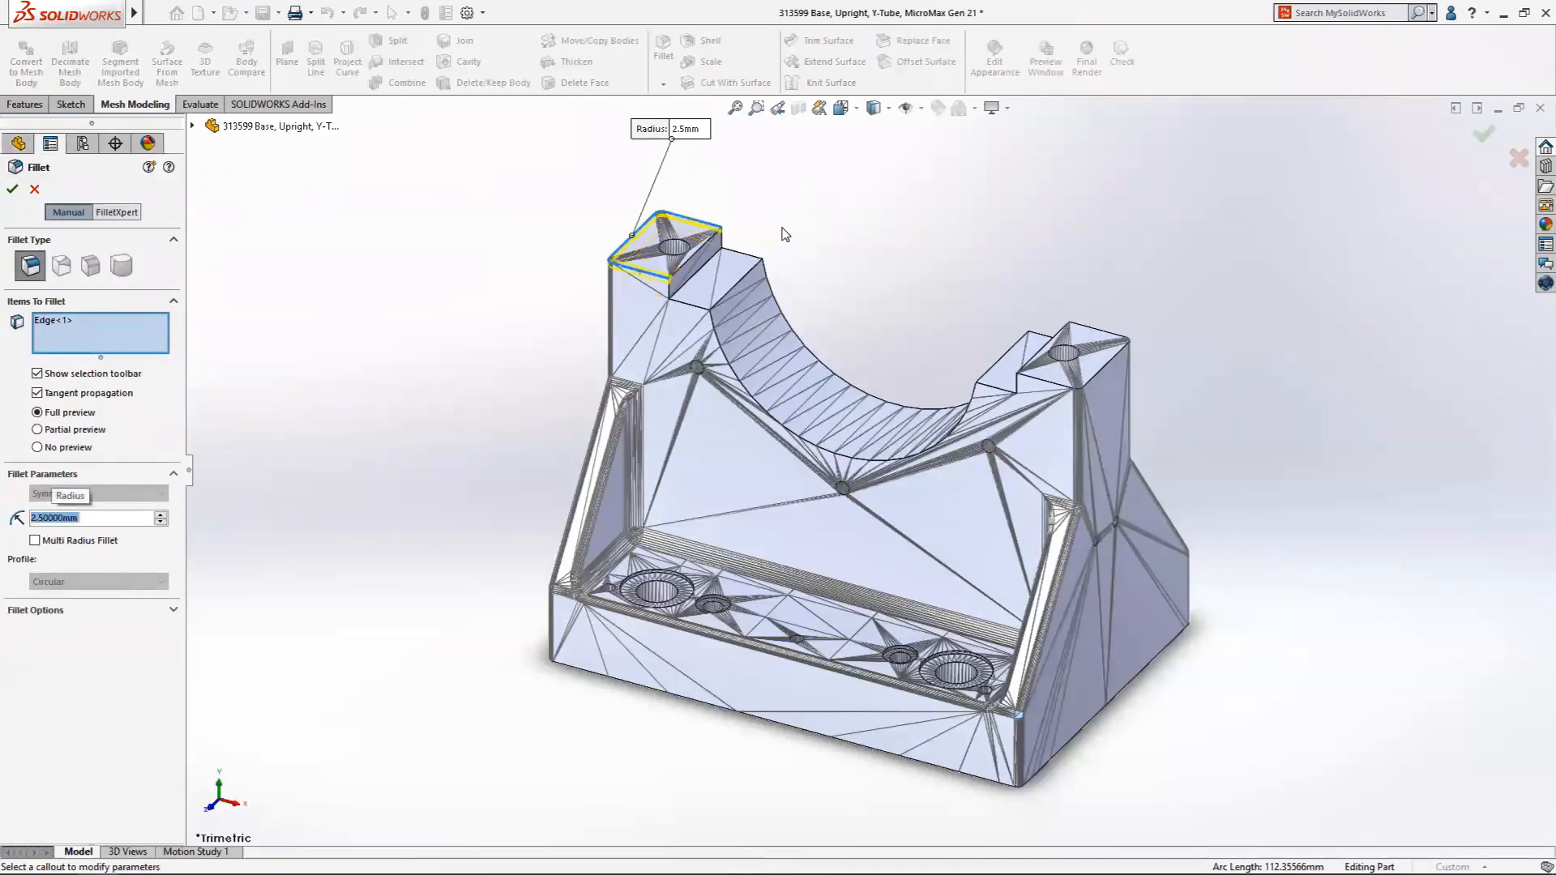
{"action": "left_click", "coordinate": [1052, 385]}
{"action": "right_click", "coordinate": [1213, 425]}
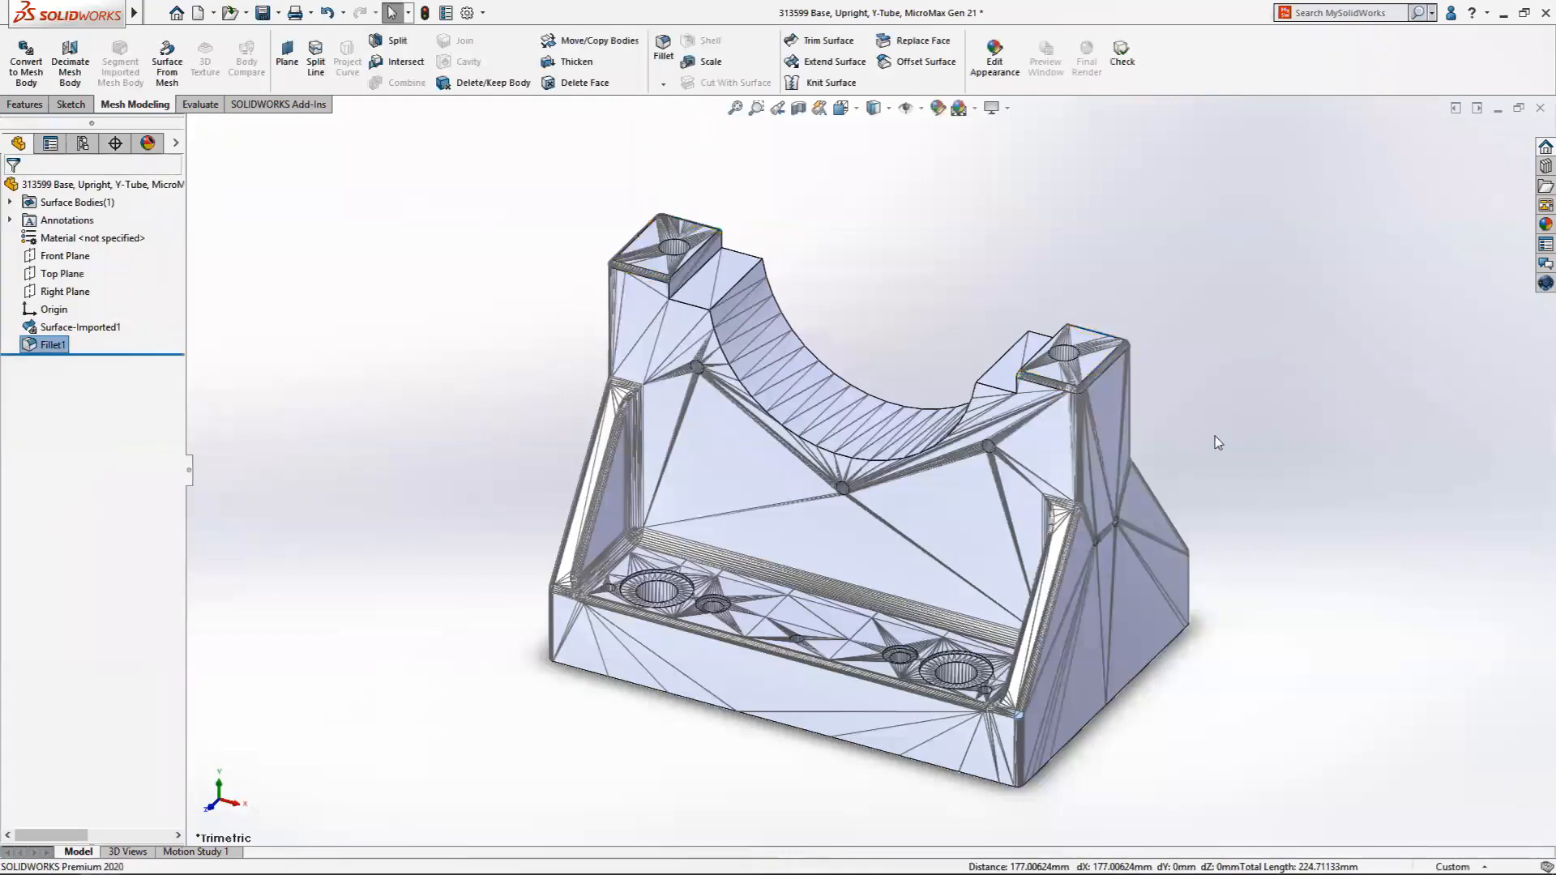
Edit the fillet on the two post tops and convert its feature type to a chamfer
{"action": "left_click", "coordinate": [1074, 392]}
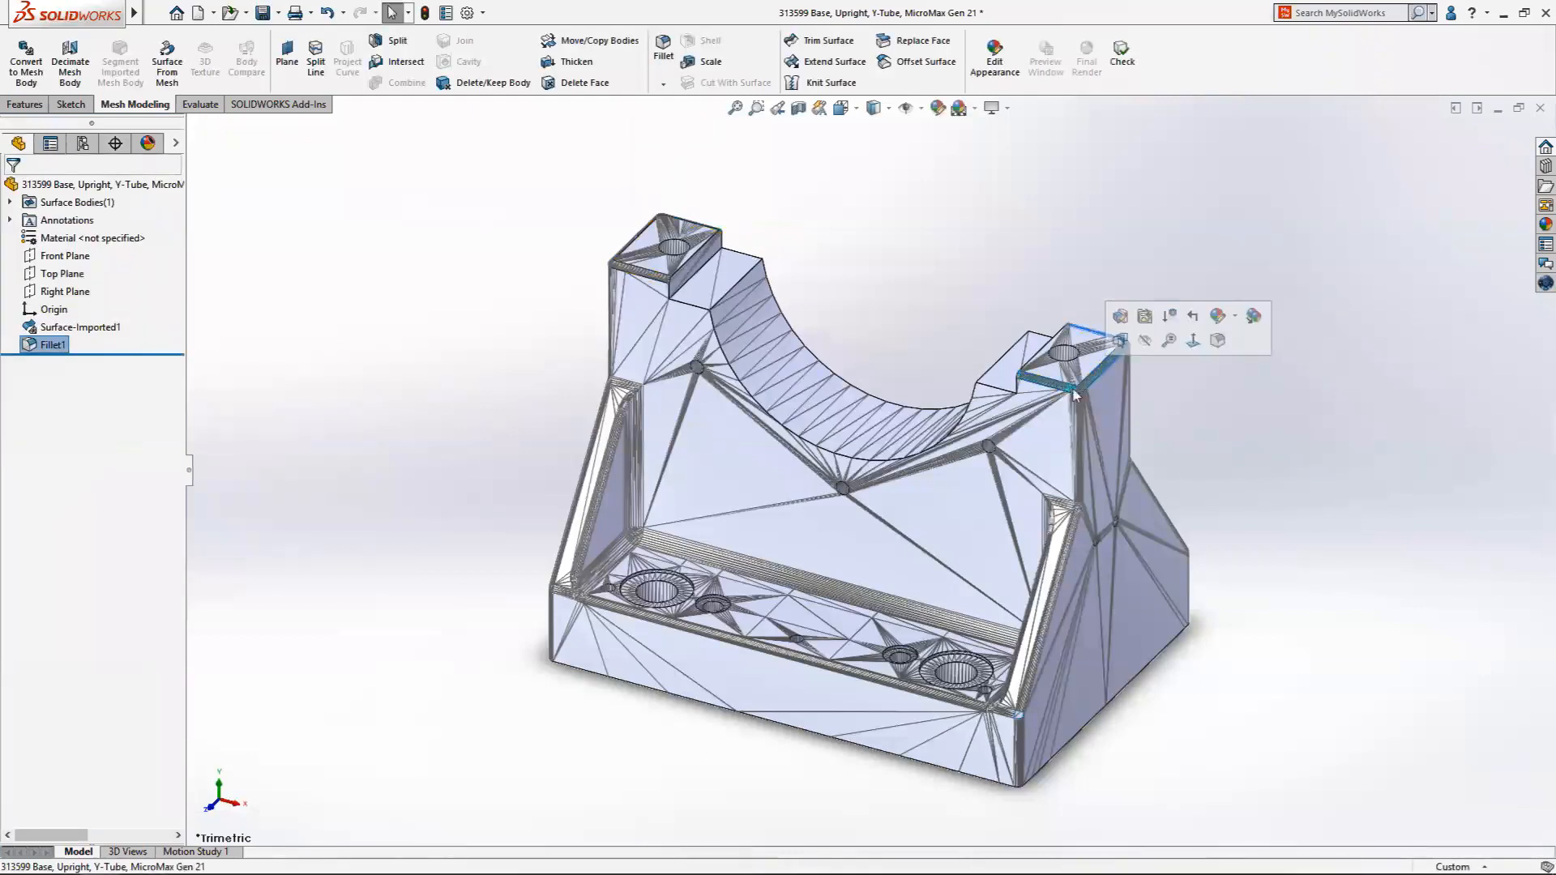
{"action": "left_click", "coordinate": [1121, 316]}
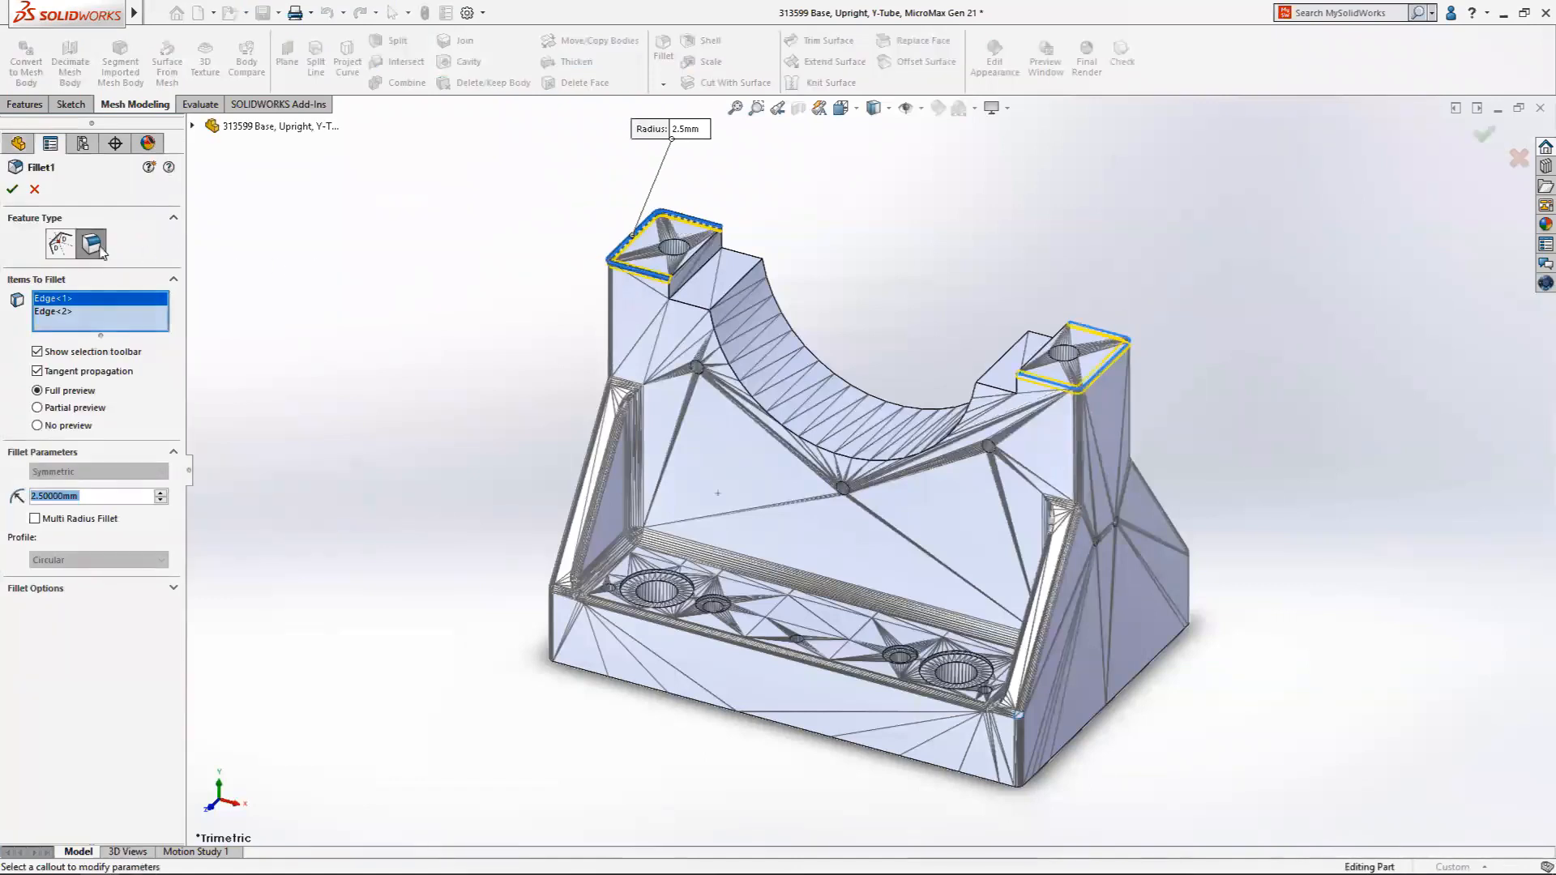
{"action": "left_click", "coordinate": [101, 252]}
{"action": "left_click", "coordinate": [12, 191]}
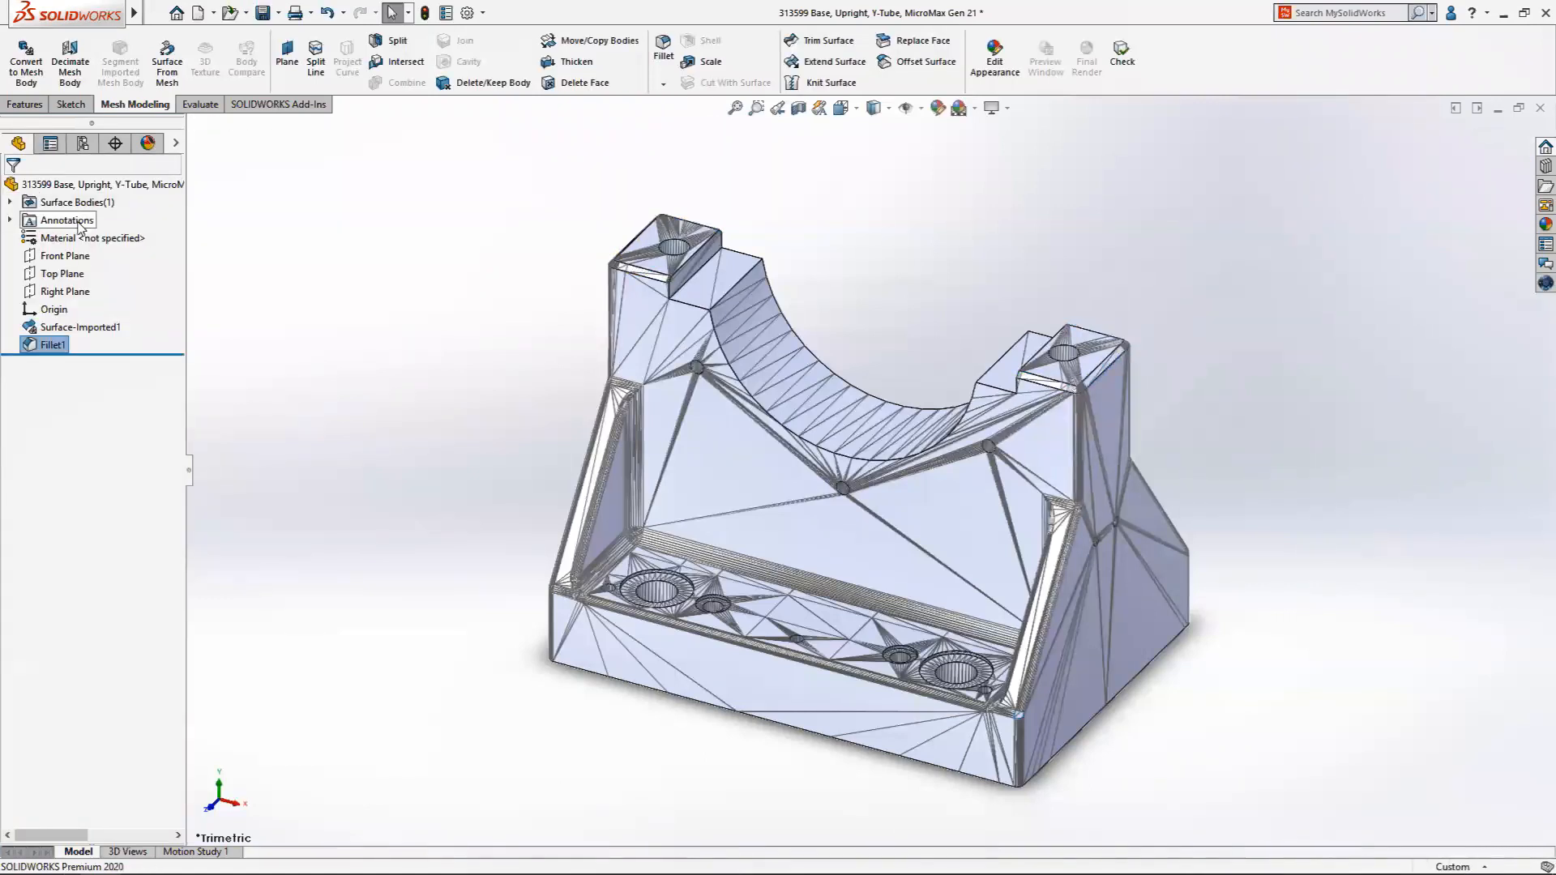
Offset the curved saddle face of the mesh base by 5 mm with the direction reversed
{"action": "left_click", "coordinate": [785, 366]}
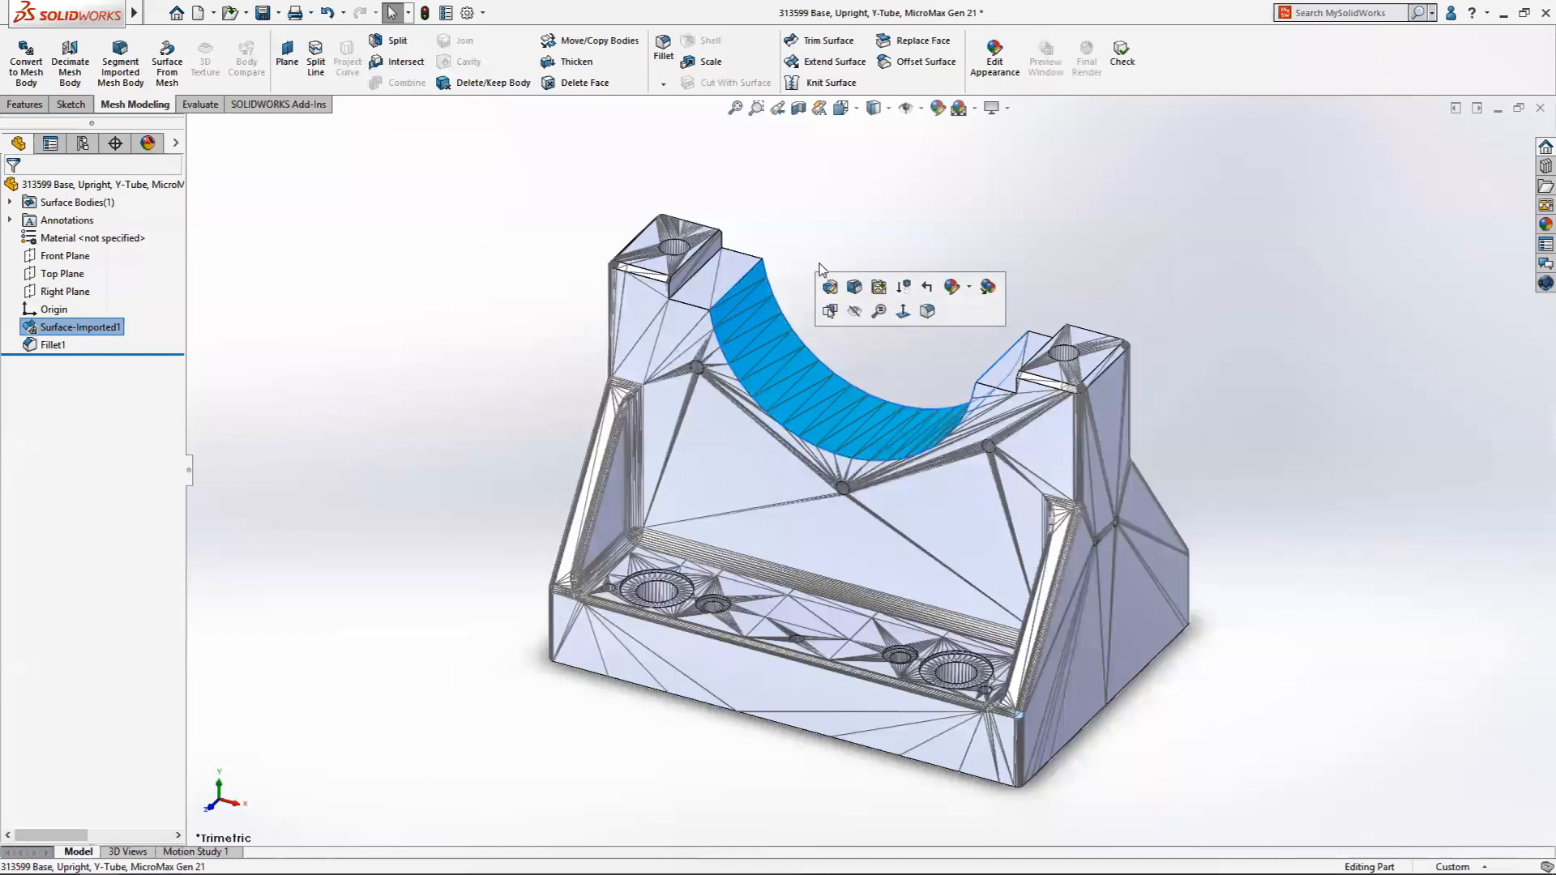
{"action": "left_click", "coordinate": [924, 60]}
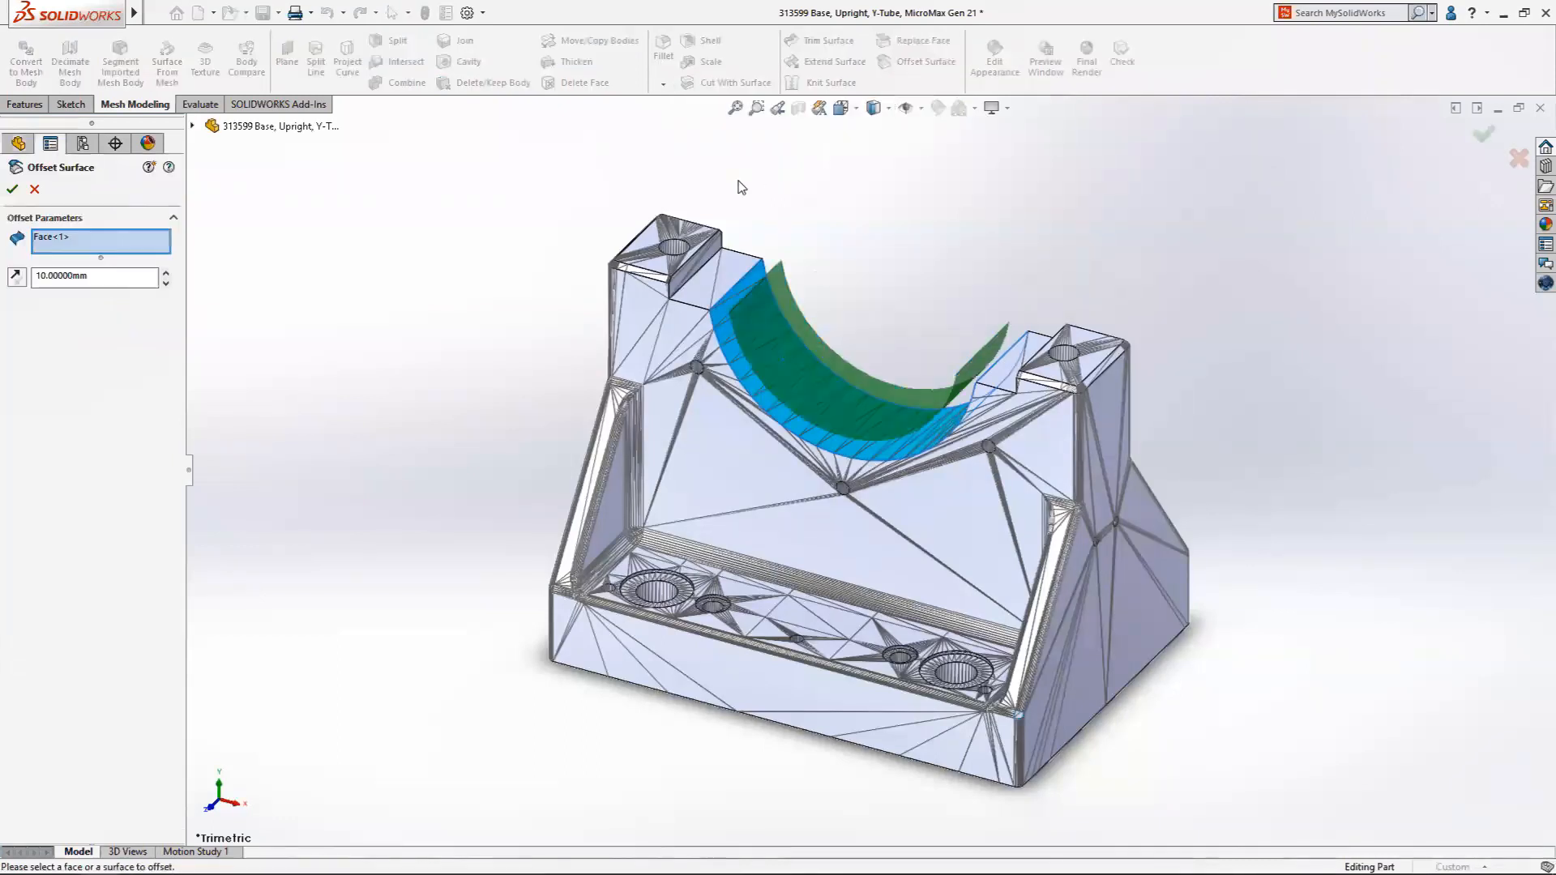
{"action": "left_click_drag", "start_coordinate": [134, 274], "coordinate": [34, 293]}
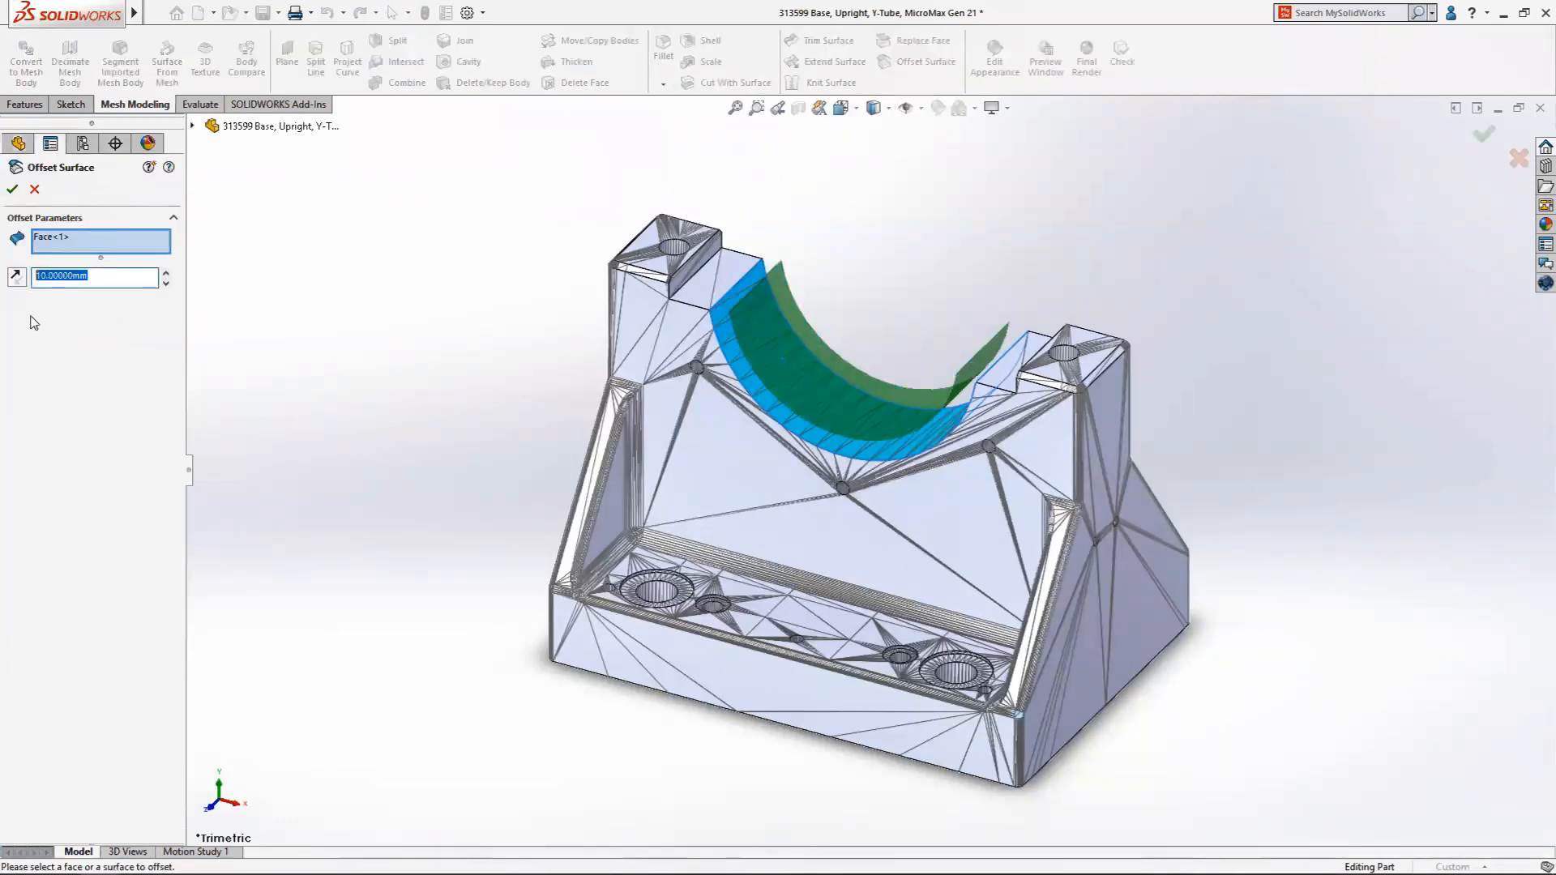
{"action": "key", "text": "Return"}
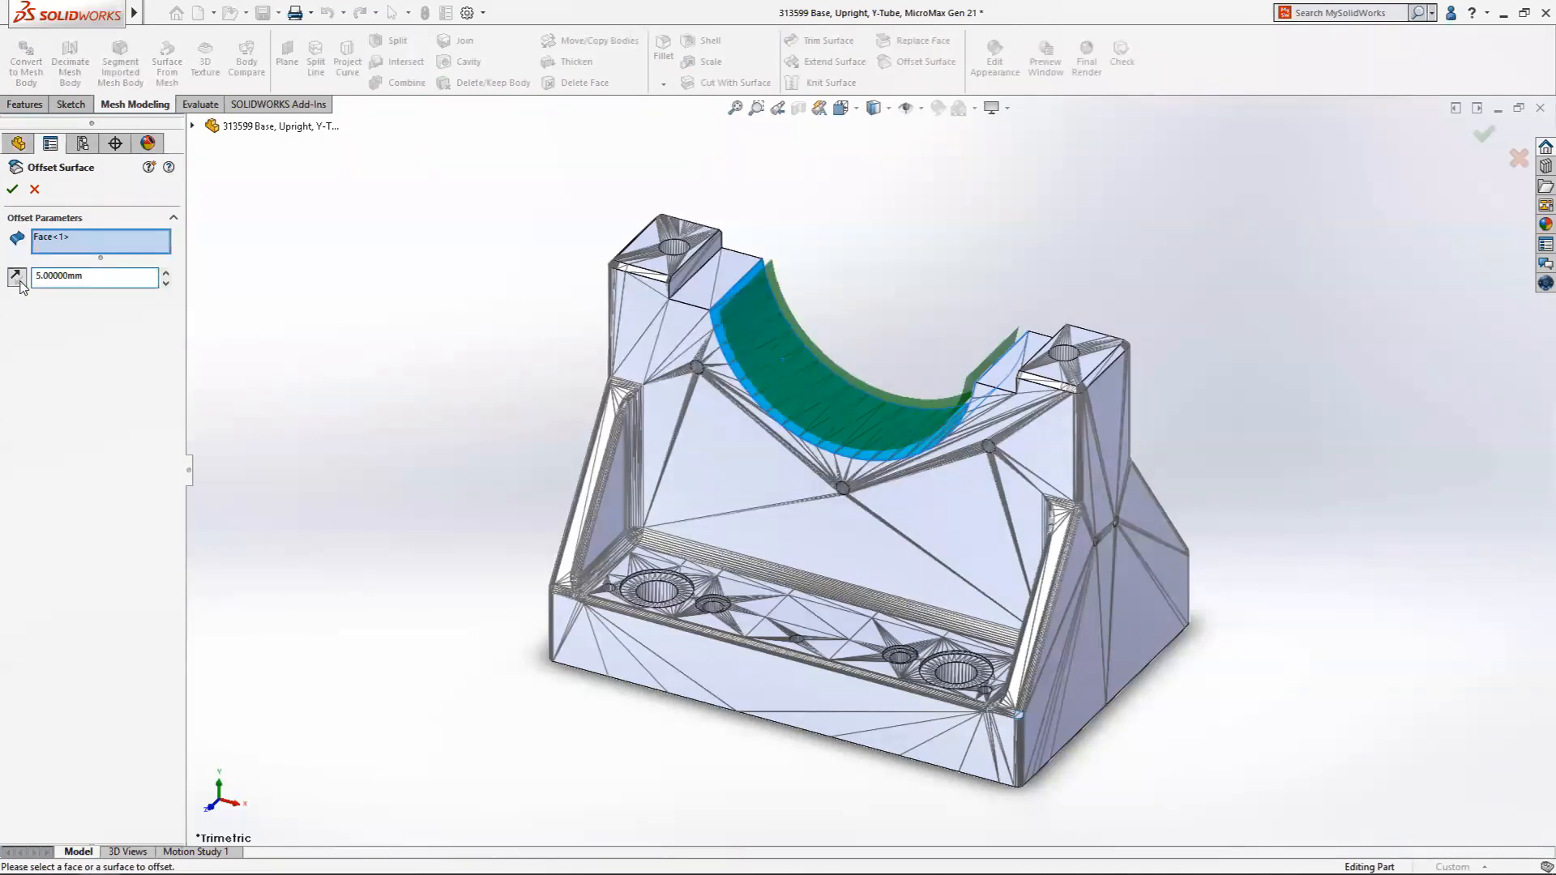
{"action": "left_click", "coordinate": [21, 284]}
{"action": "left_click", "coordinate": [12, 189]}
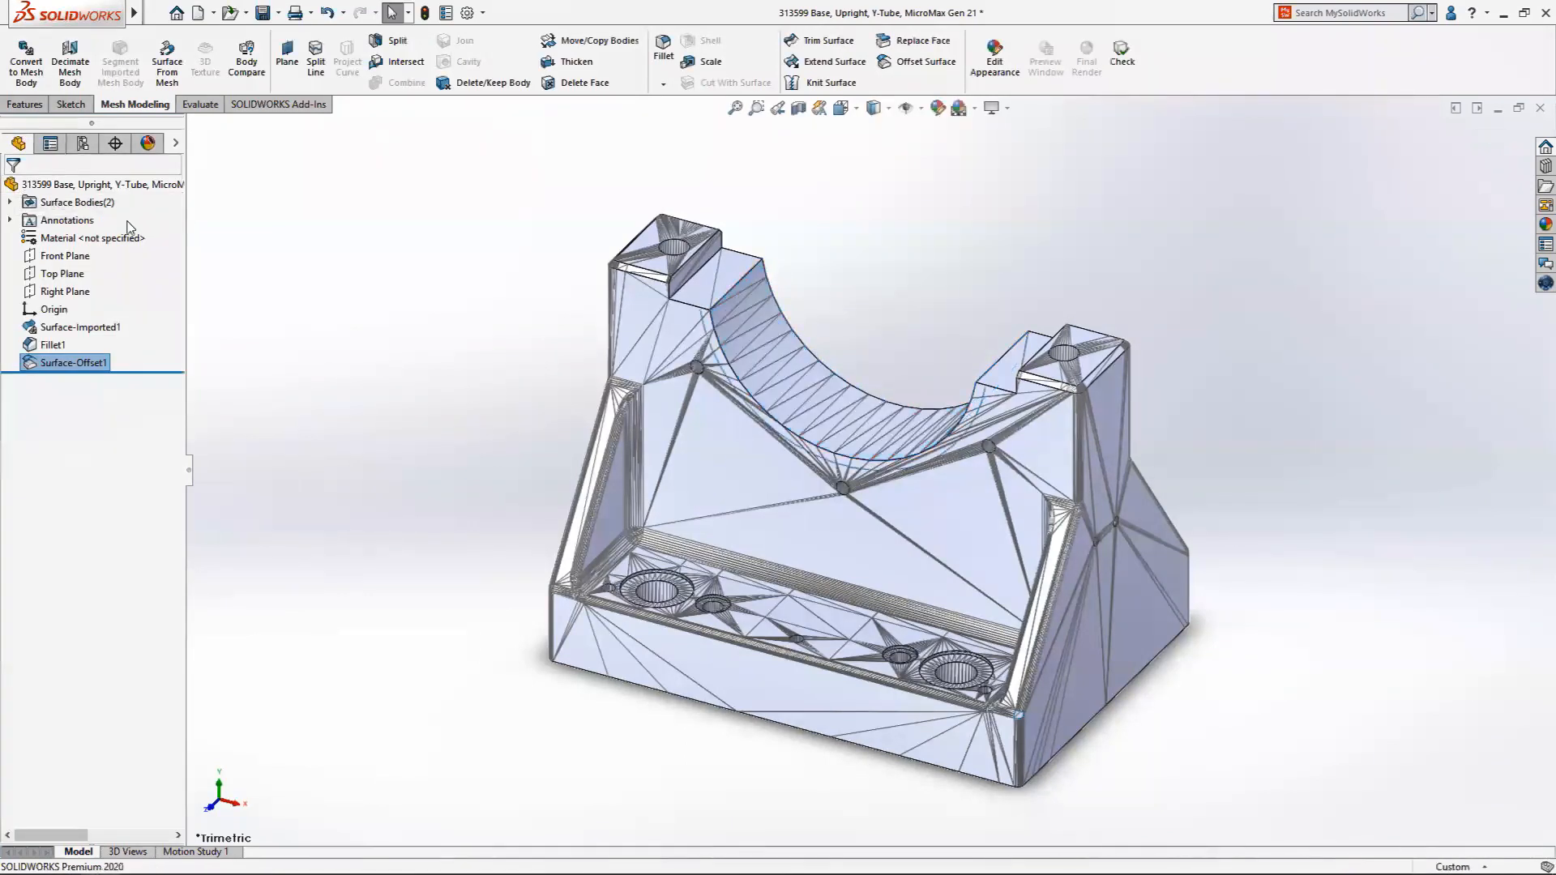
Extend the offset saddle surface on all its edges by a distance of 5 mm with the Linear extension type
{"action": "left_click", "coordinate": [308, 233]}
{"action": "left_click", "coordinate": [820, 66]}
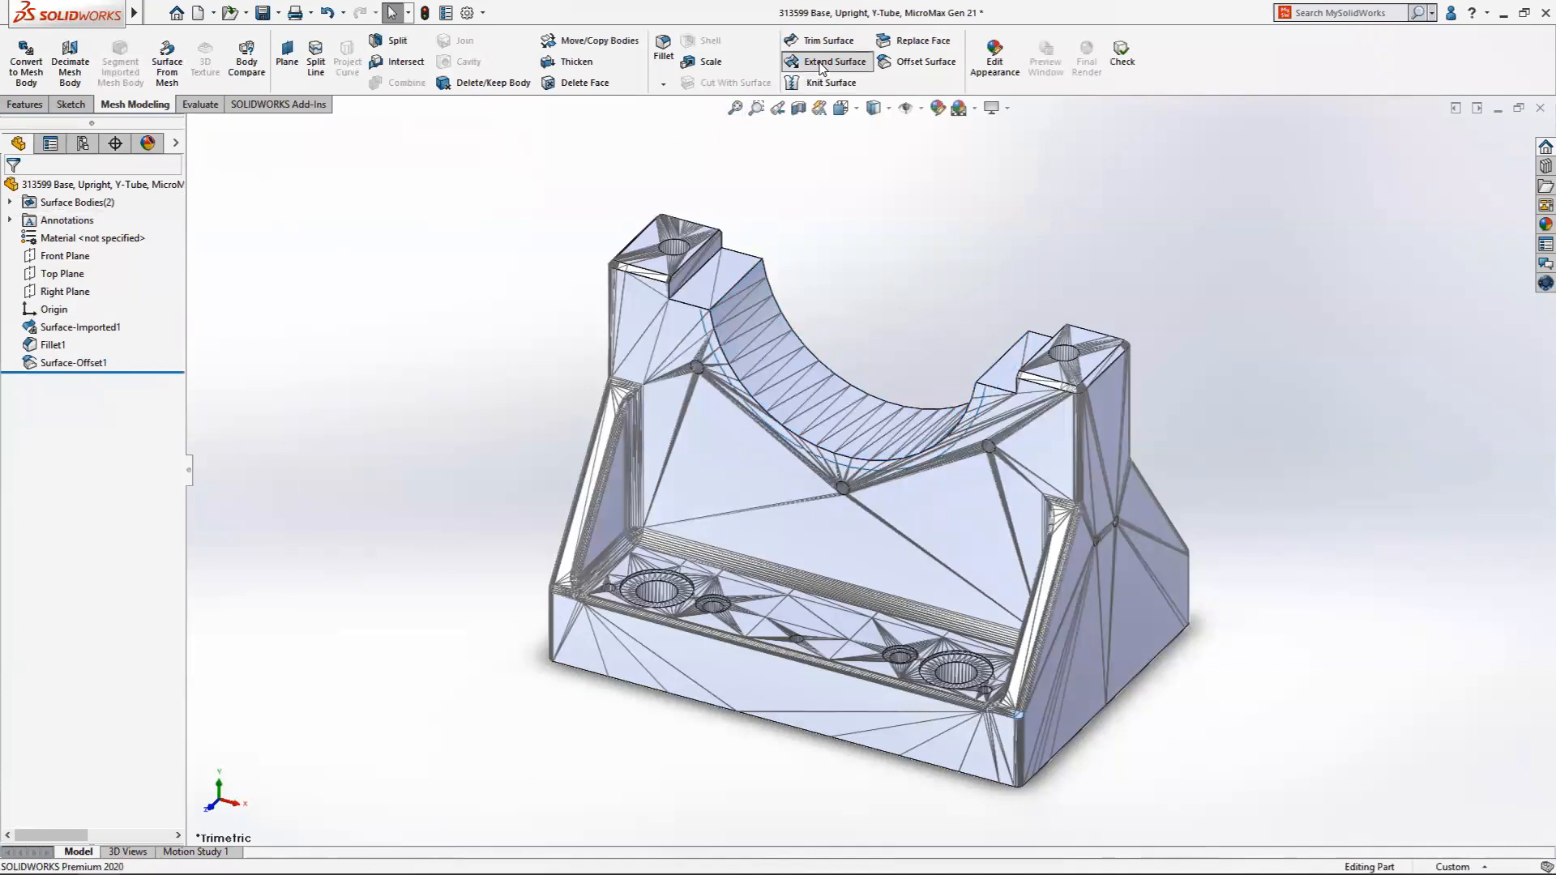
{"action": "right_click", "coordinate": [825, 390]}
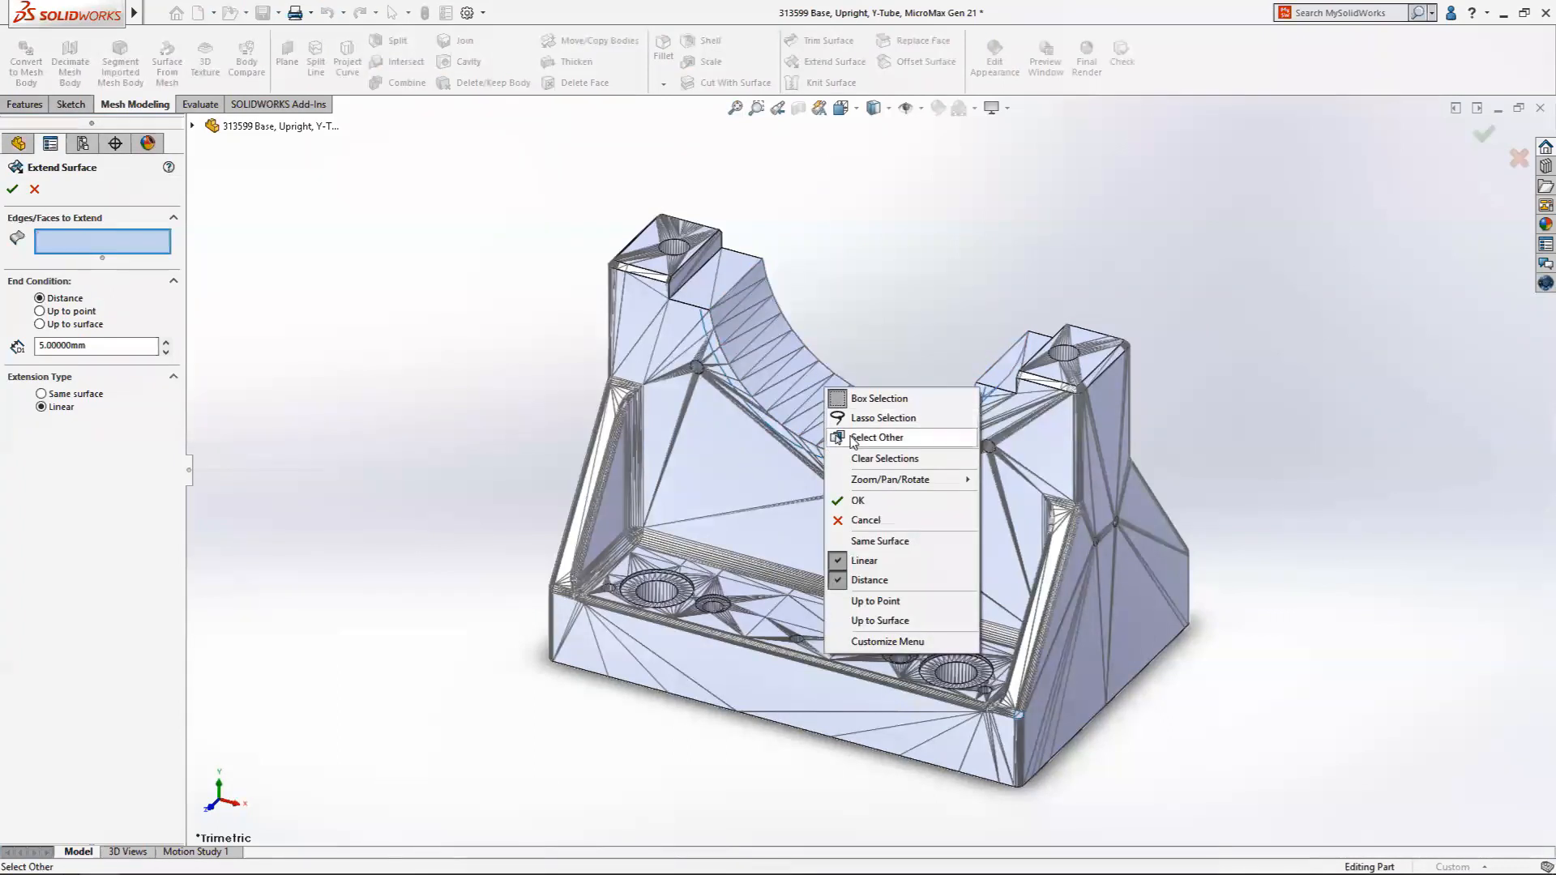
{"action": "left_click", "coordinate": [858, 439]}
{"action": "left_click", "coordinate": [940, 473]}
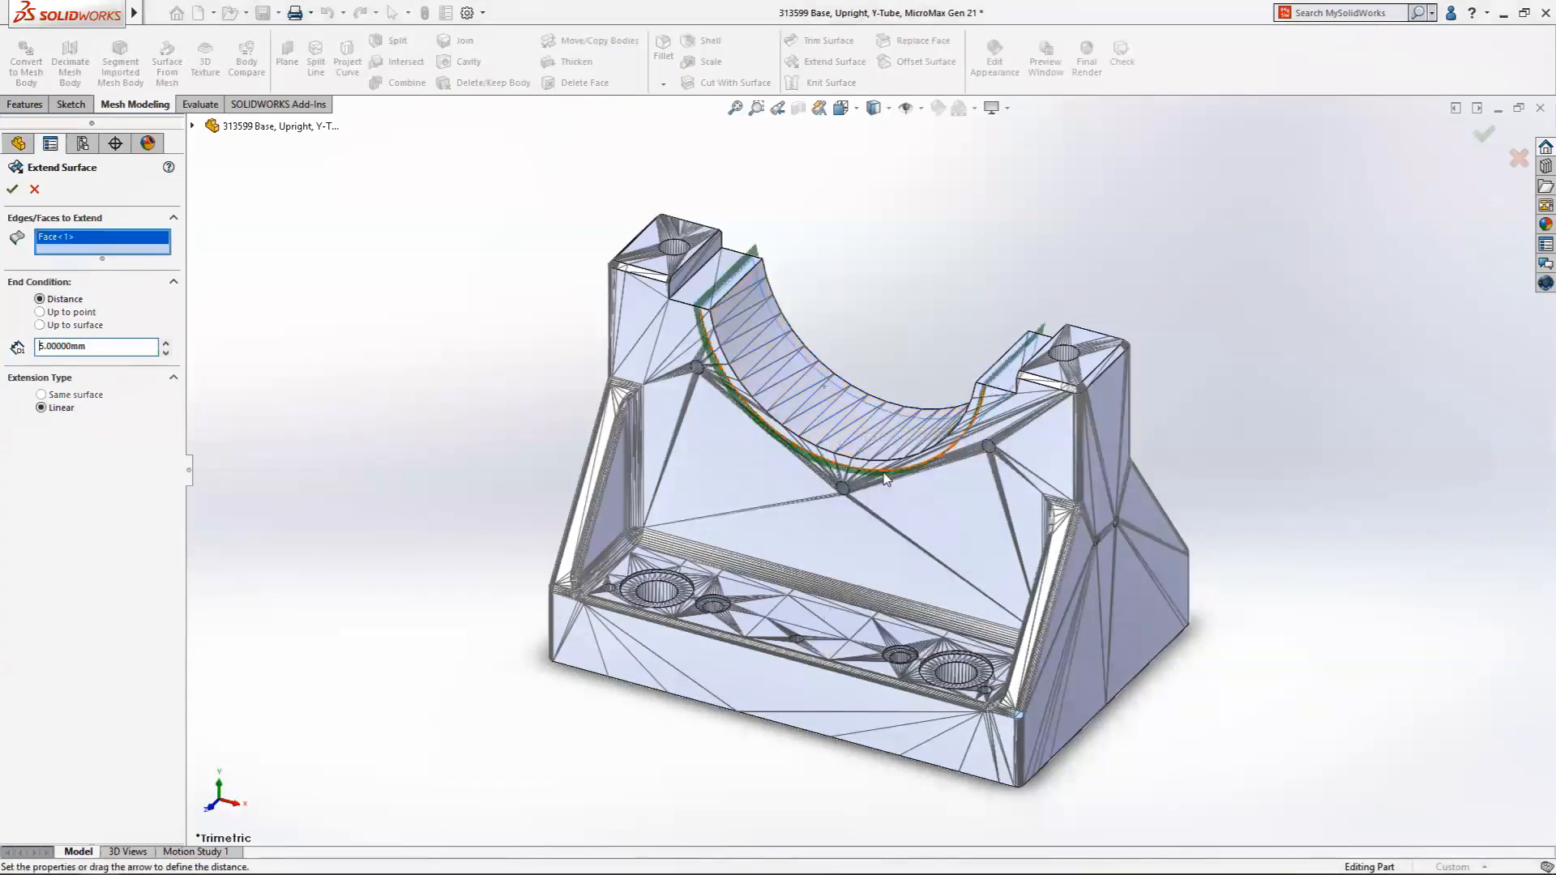
{"action": "key", "text": "Return"}
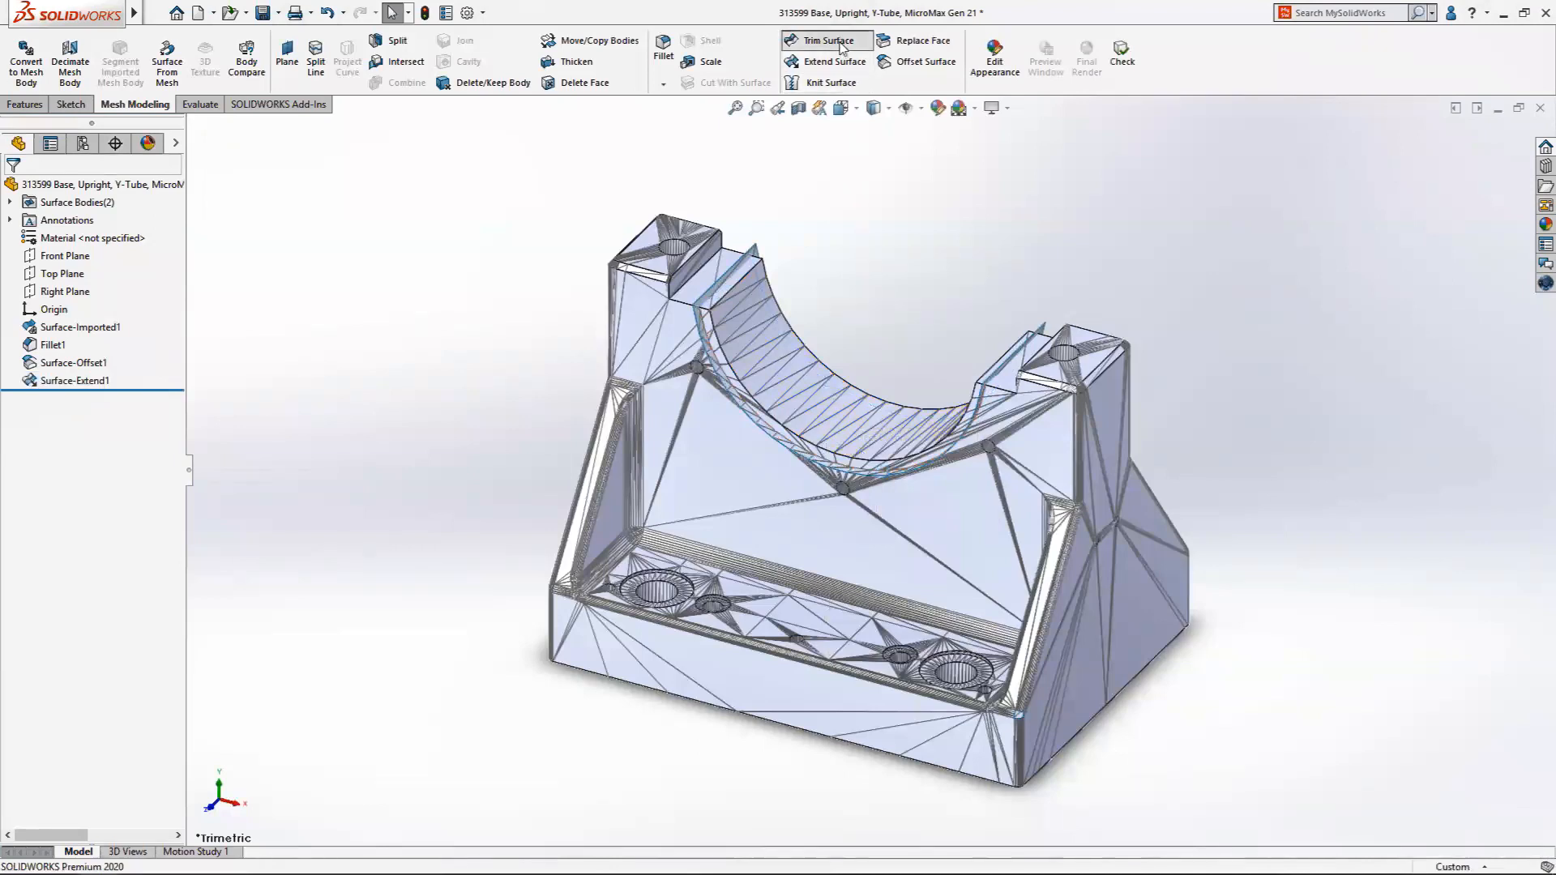
Set up a mutual Trim Surface using the mesh base body and the extended saddle surface
{"action": "left_click", "coordinate": [823, 41]}
{"action": "left_click", "coordinate": [833, 395]}
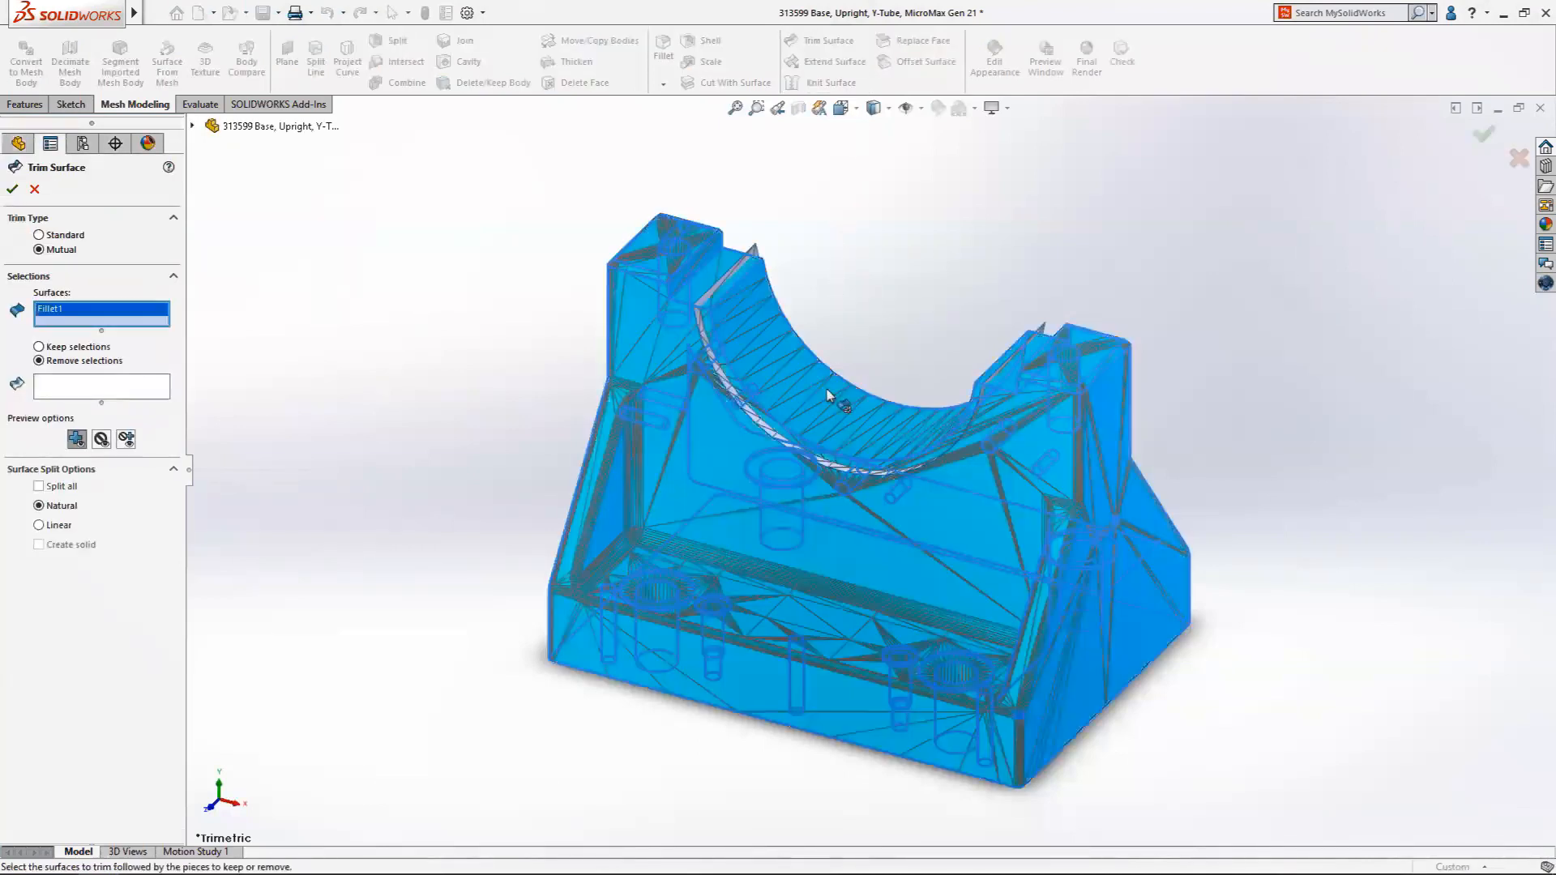
{"action": "left_click", "coordinate": [740, 266]}
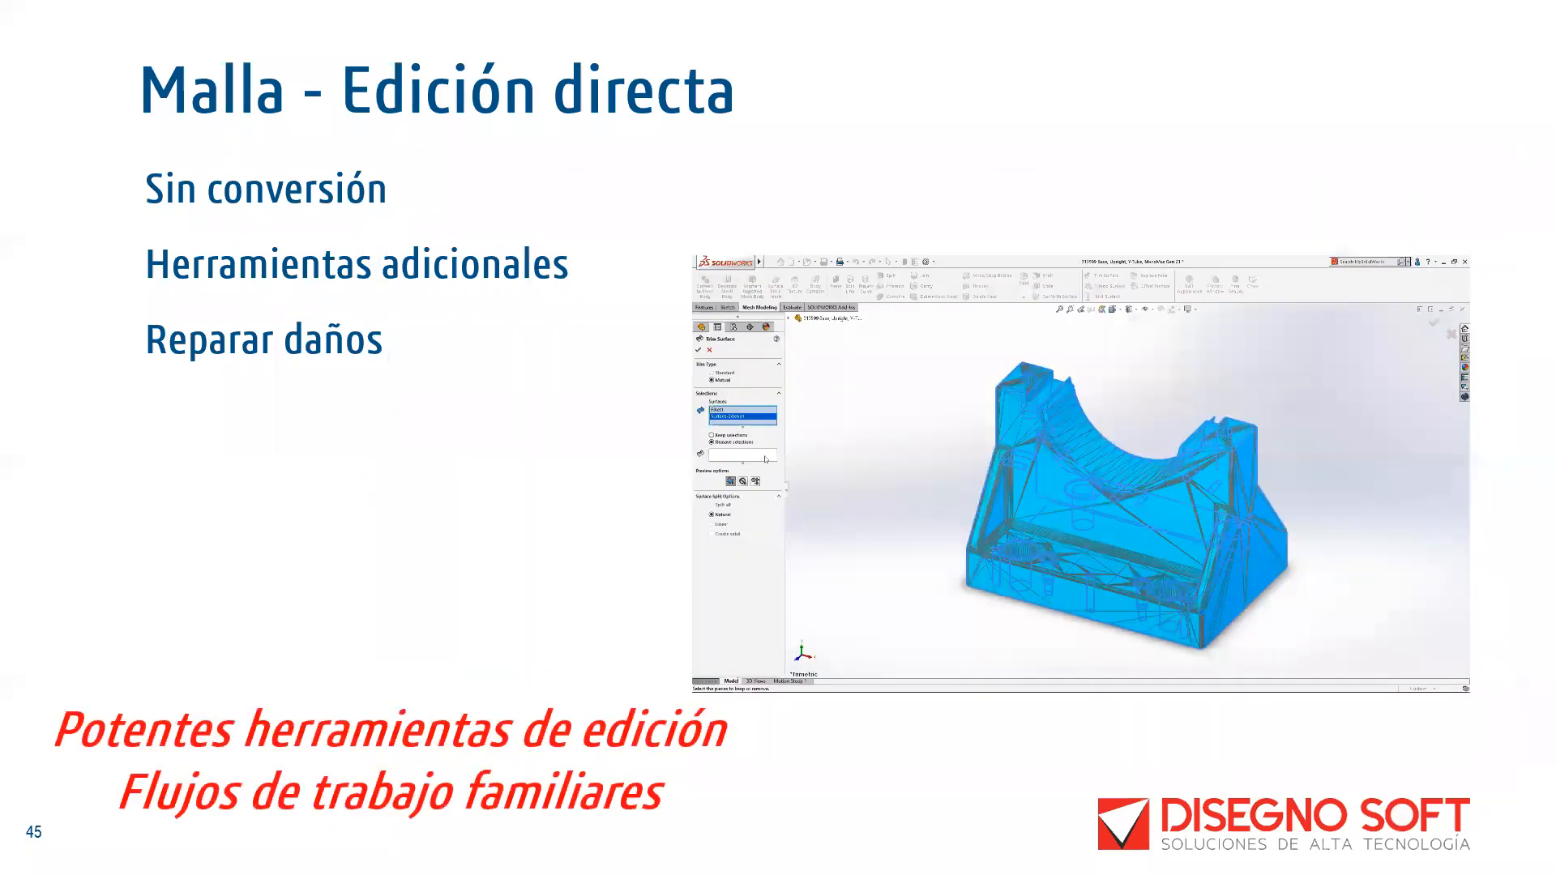
{"action": "key", "text": "Right"}
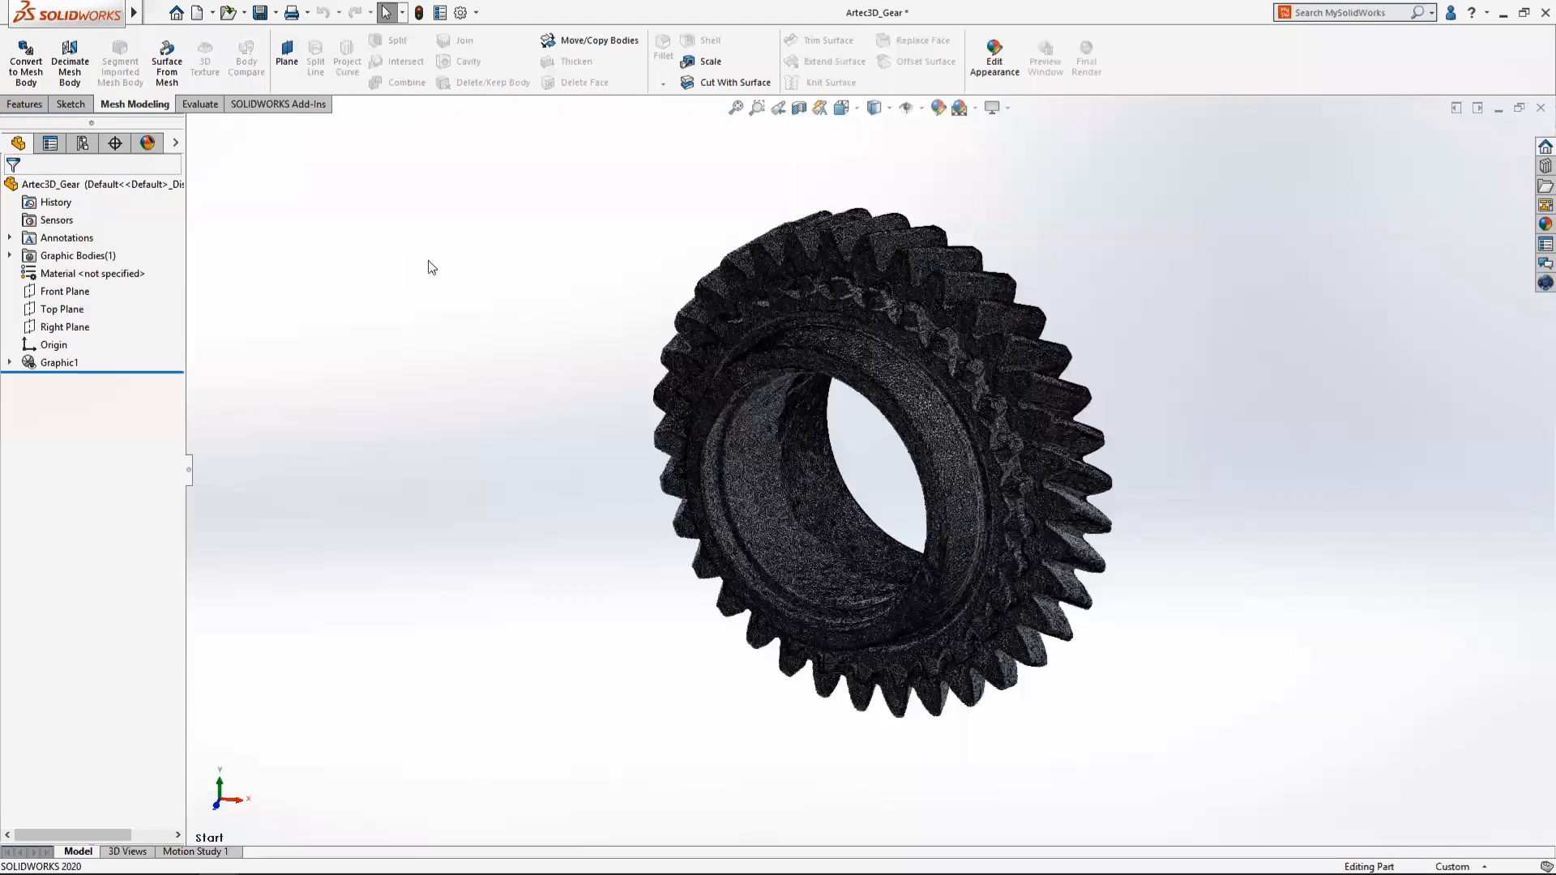
Decimate the gear's graphic mesh body with a facet reduction of 50 percent
{"action": "left_click", "coordinate": [70, 63]}
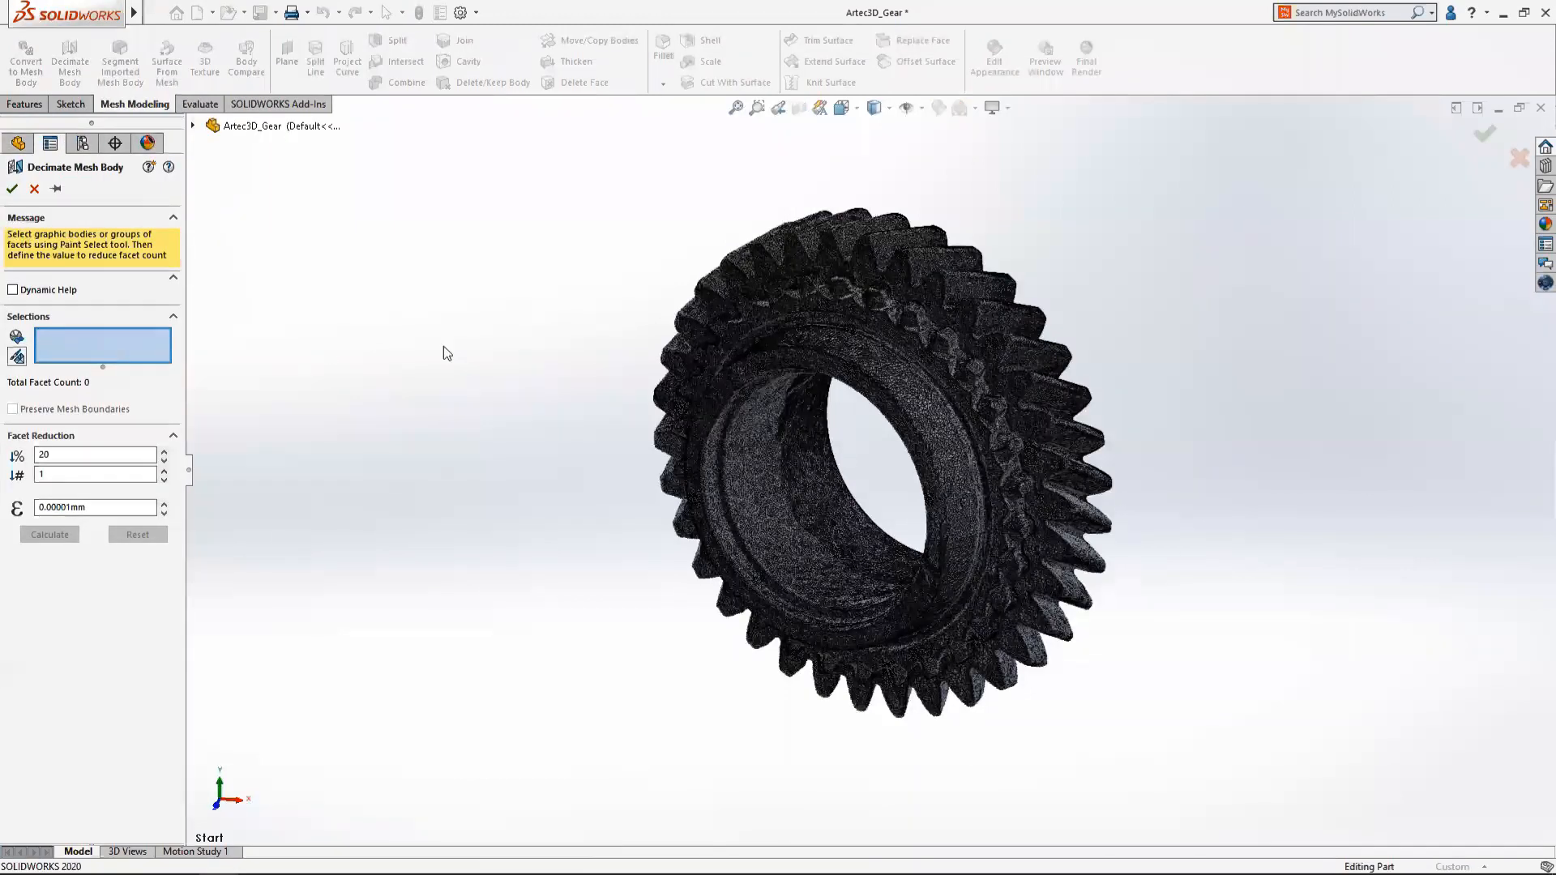
{"action": "left_click", "coordinate": [698, 374]}
{"action": "double_click", "coordinate": [49, 455]}
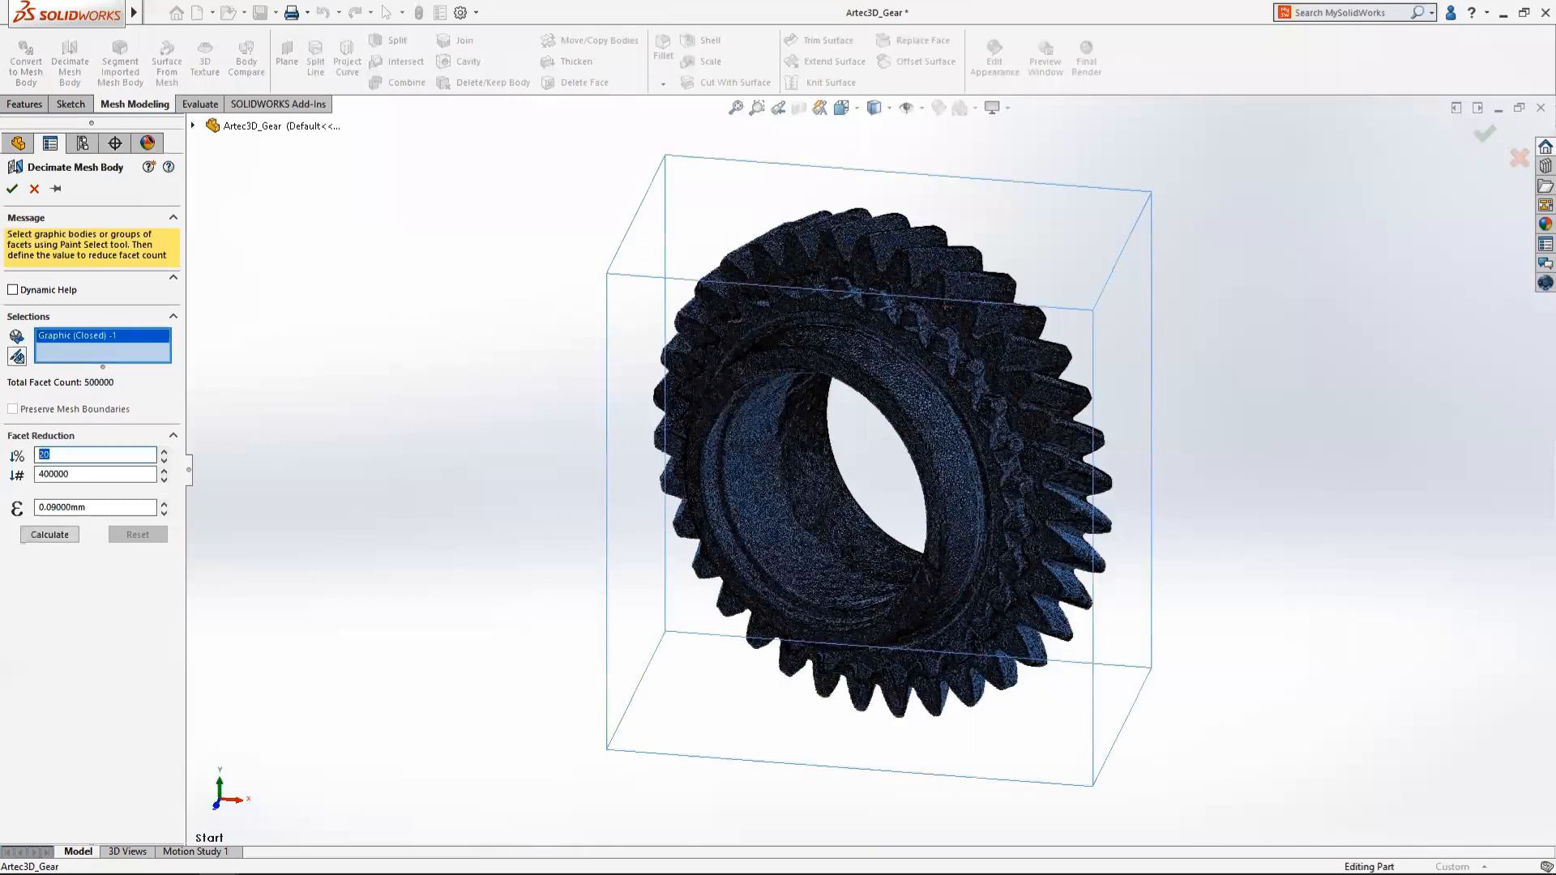
{"action": "type", "text": "50"}
{"action": "key", "text": "Tab"}
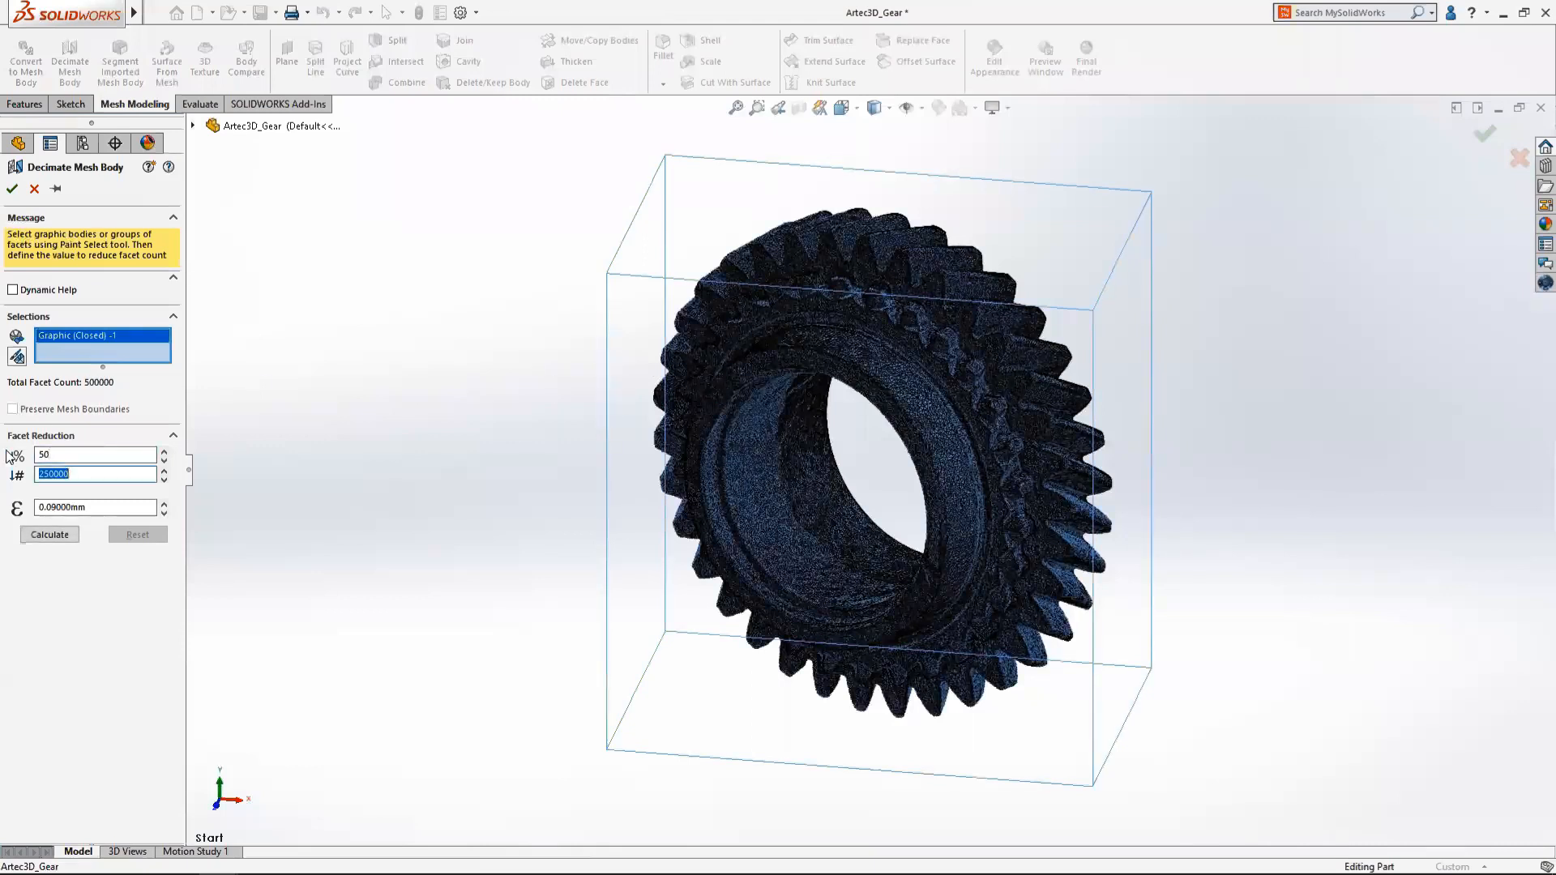
{"action": "left_click", "coordinate": [49, 535]}
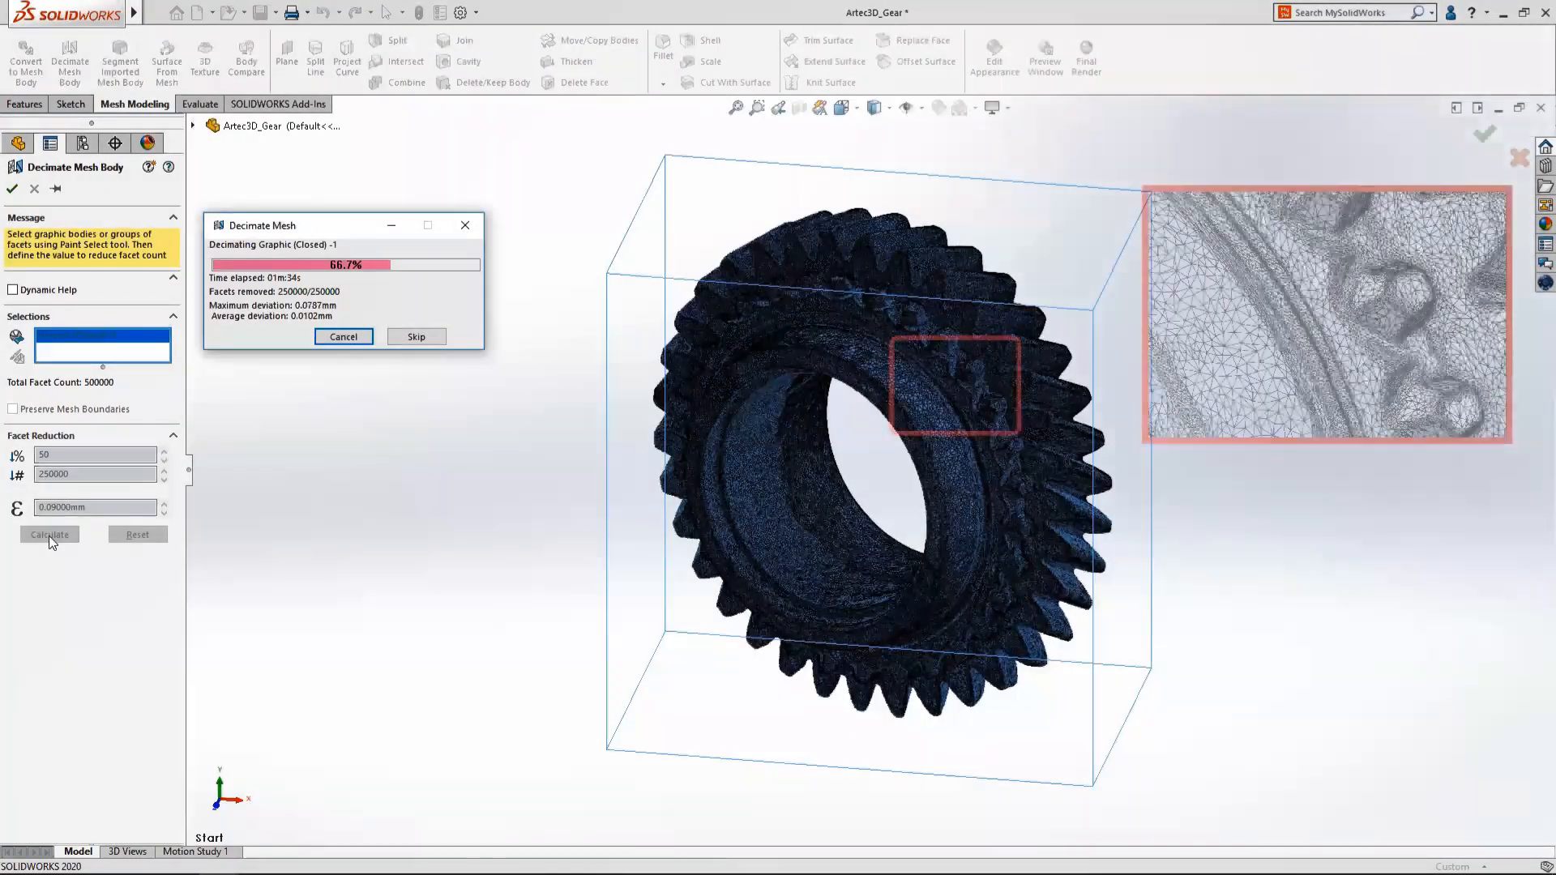
{"action": "left_click", "coordinate": [413, 337]}
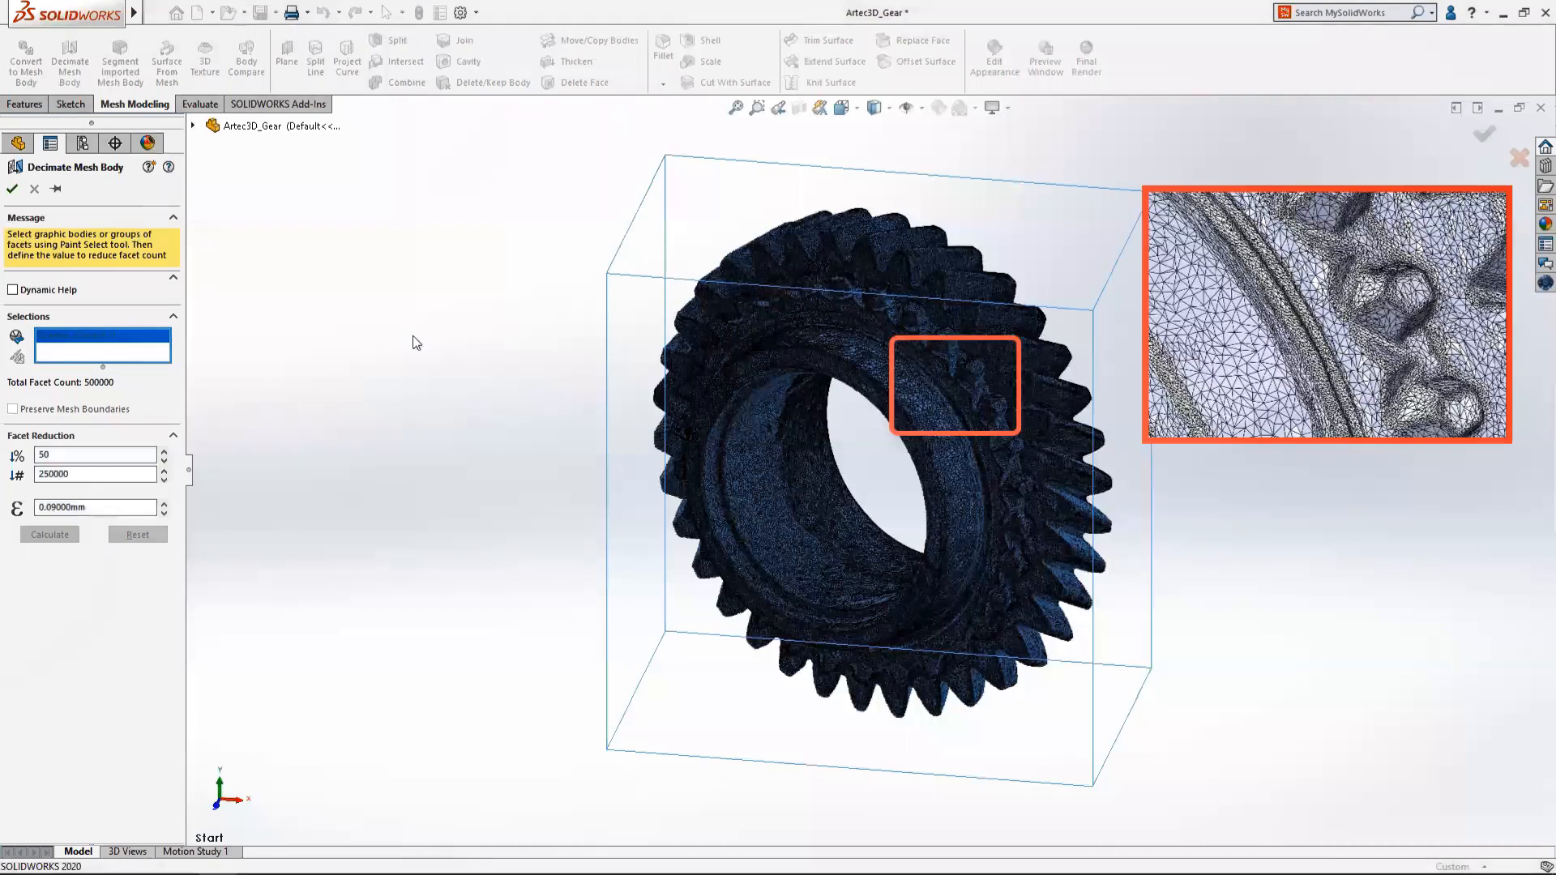
{"action": "left_click", "coordinate": [12, 189]}
Create a reference axis through the gear's bore from paint-selected facets of its inner cylindrical wall, using a 7.20° angle tolerance
{"action": "left_click", "coordinate": [25, 104]}
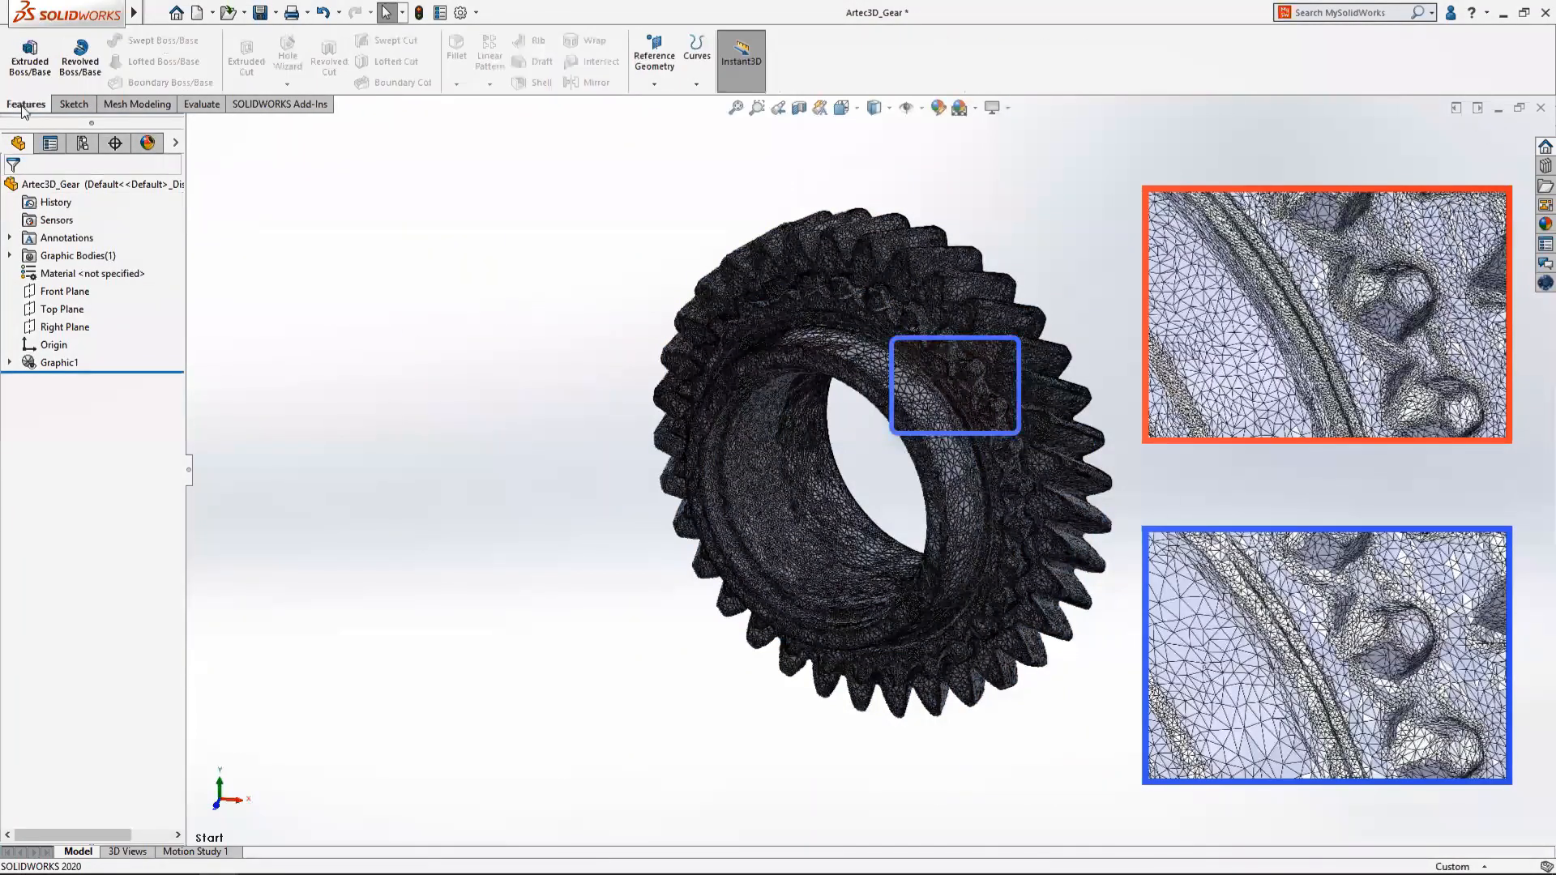
{"action": "left_click", "coordinate": [654, 77]}
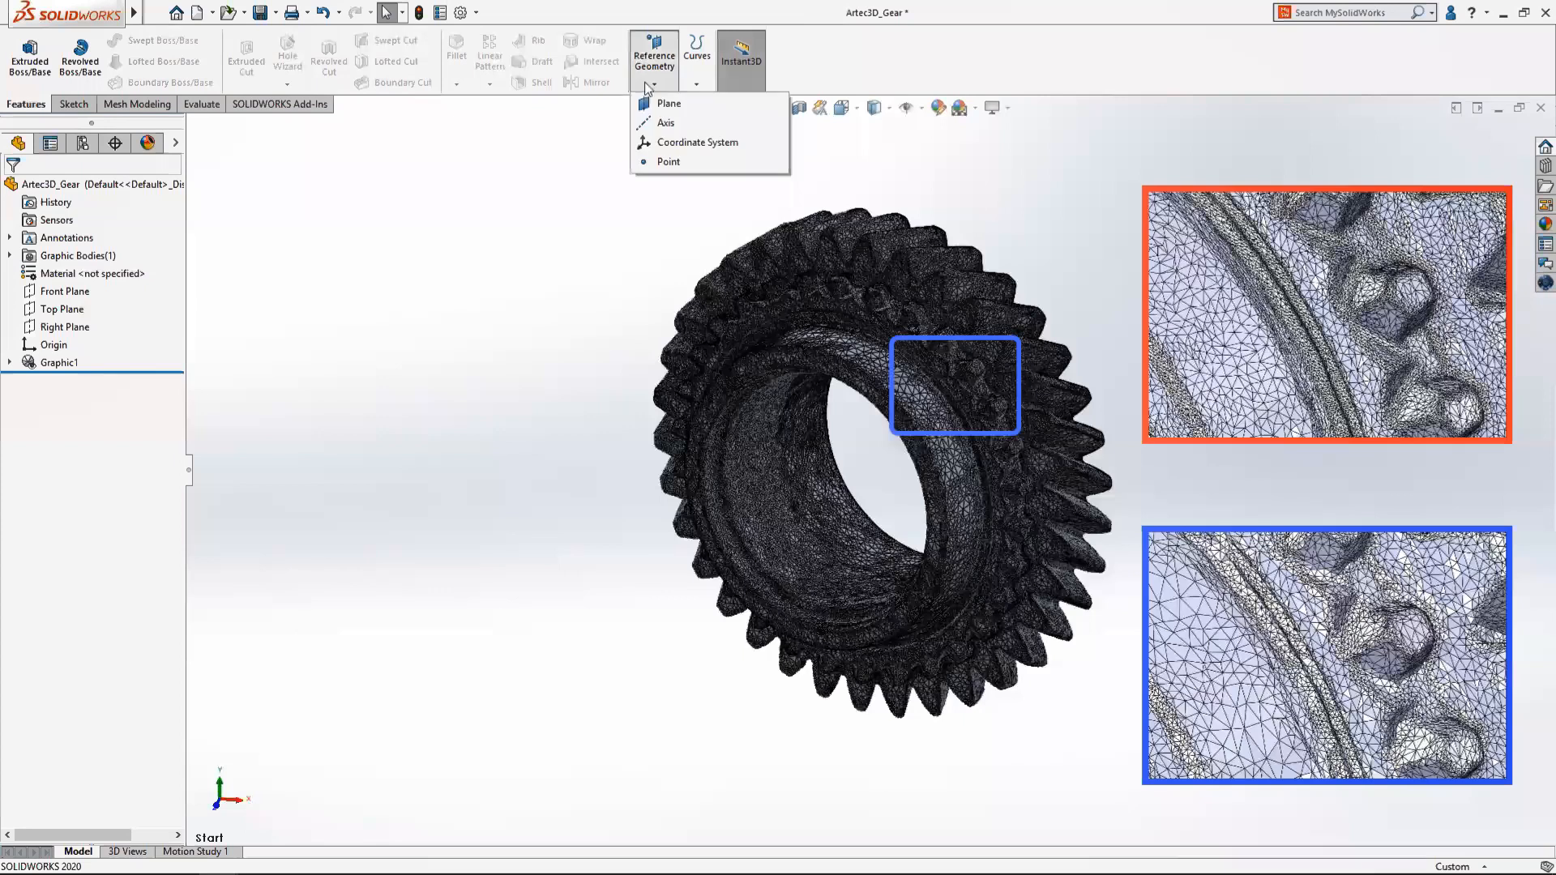
{"action": "left_click", "coordinate": [663, 123]}
{"action": "left_click", "coordinate": [17, 351]}
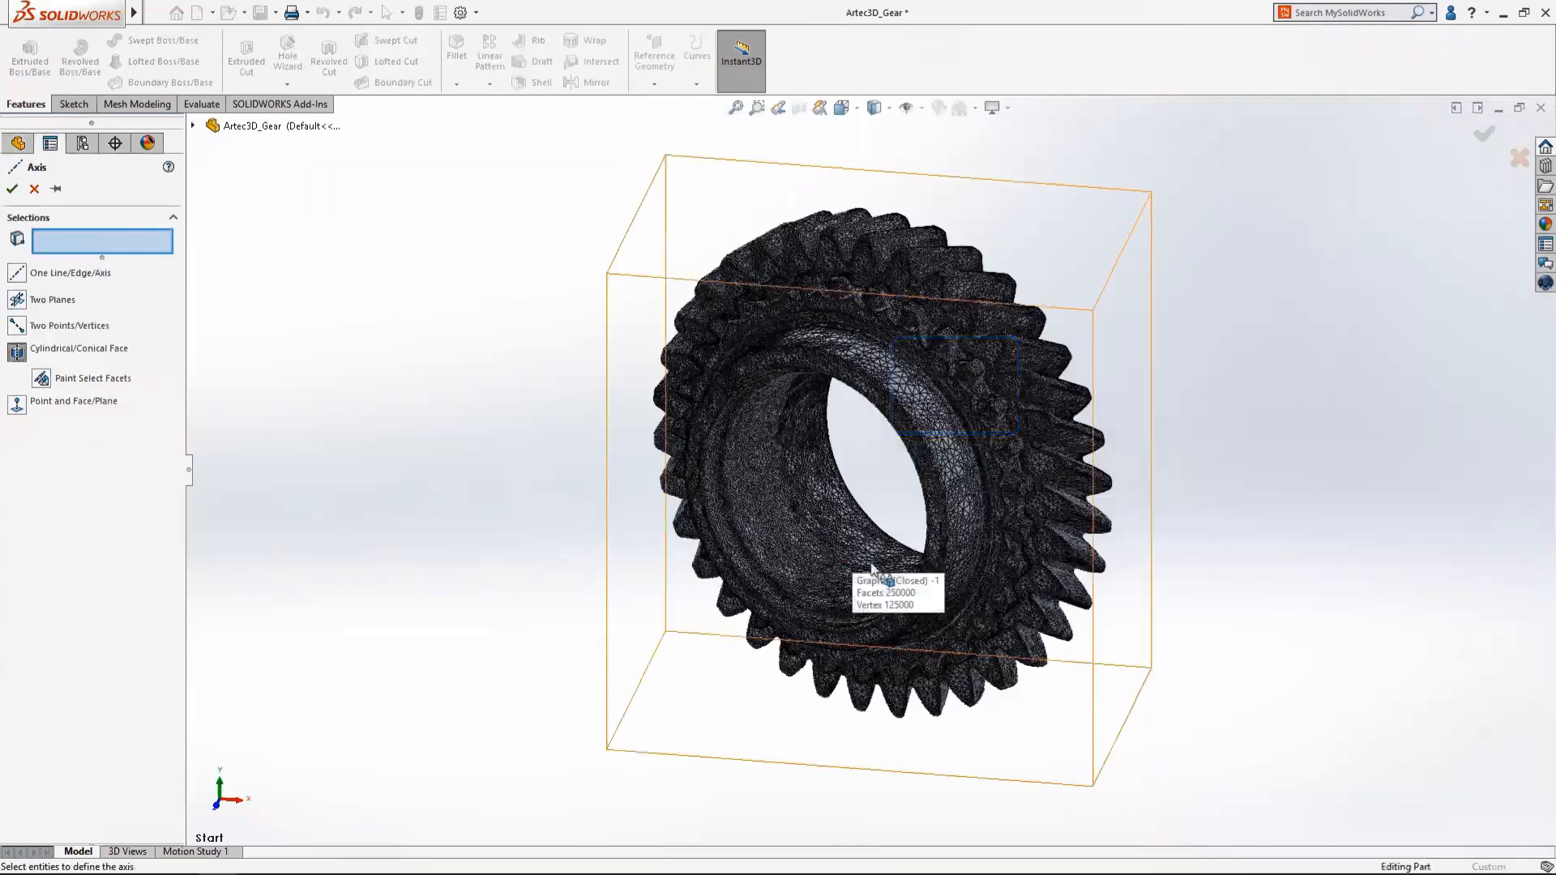
{"action": "scroll", "coordinate": [866, 548], "scroll_direction": "down", "scroll_amount": 2}
{"action": "scroll", "coordinate": [857, 484], "scroll_direction": "down", "scroll_amount": 3}
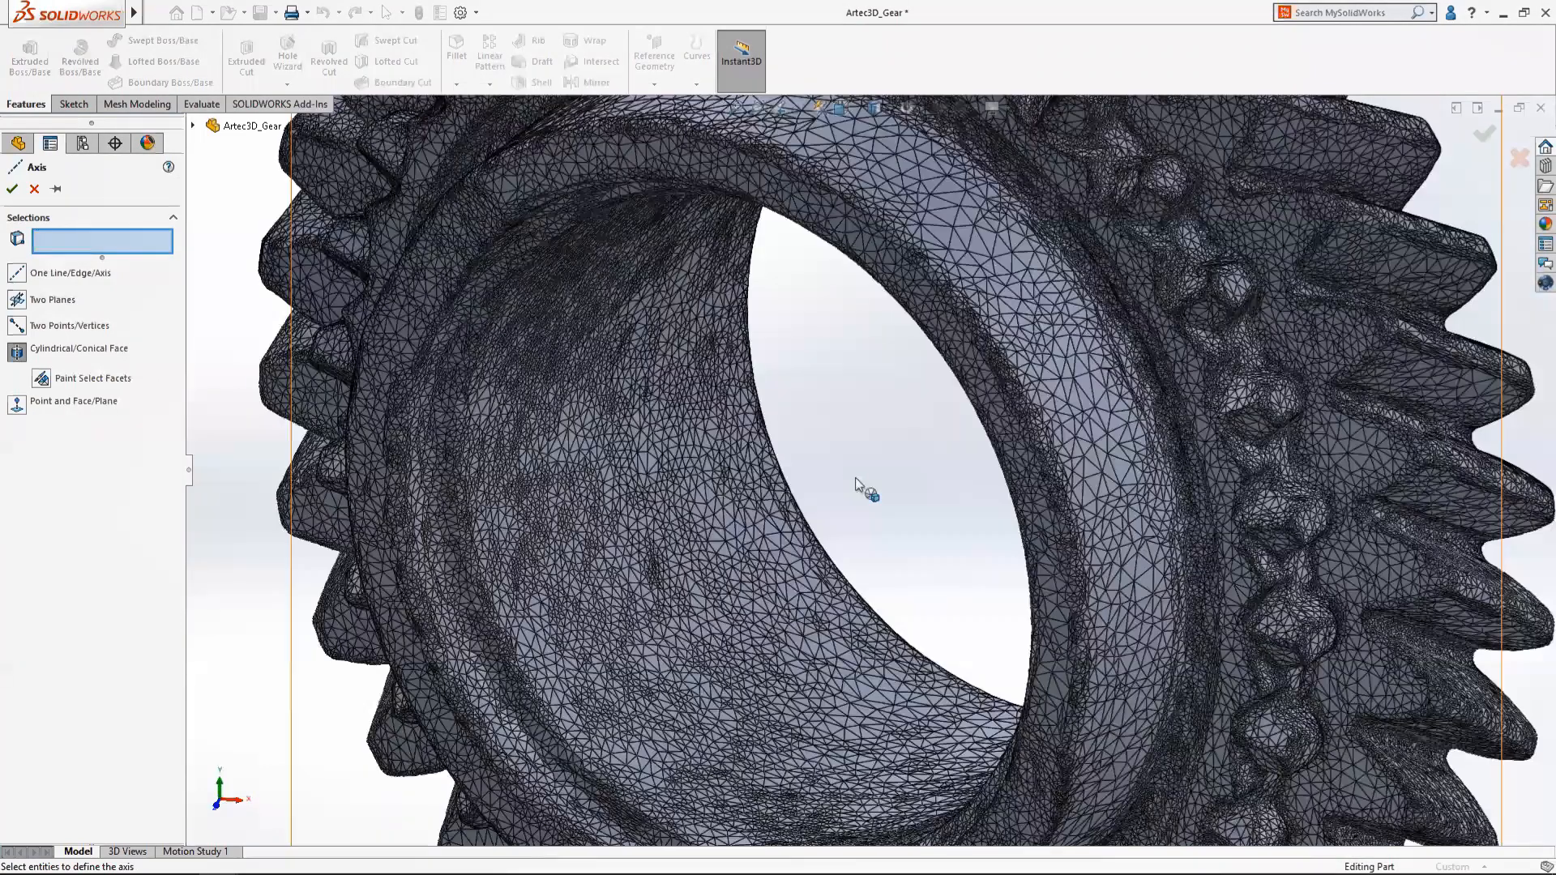
{"action": "left_click", "coordinate": [736, 687]}
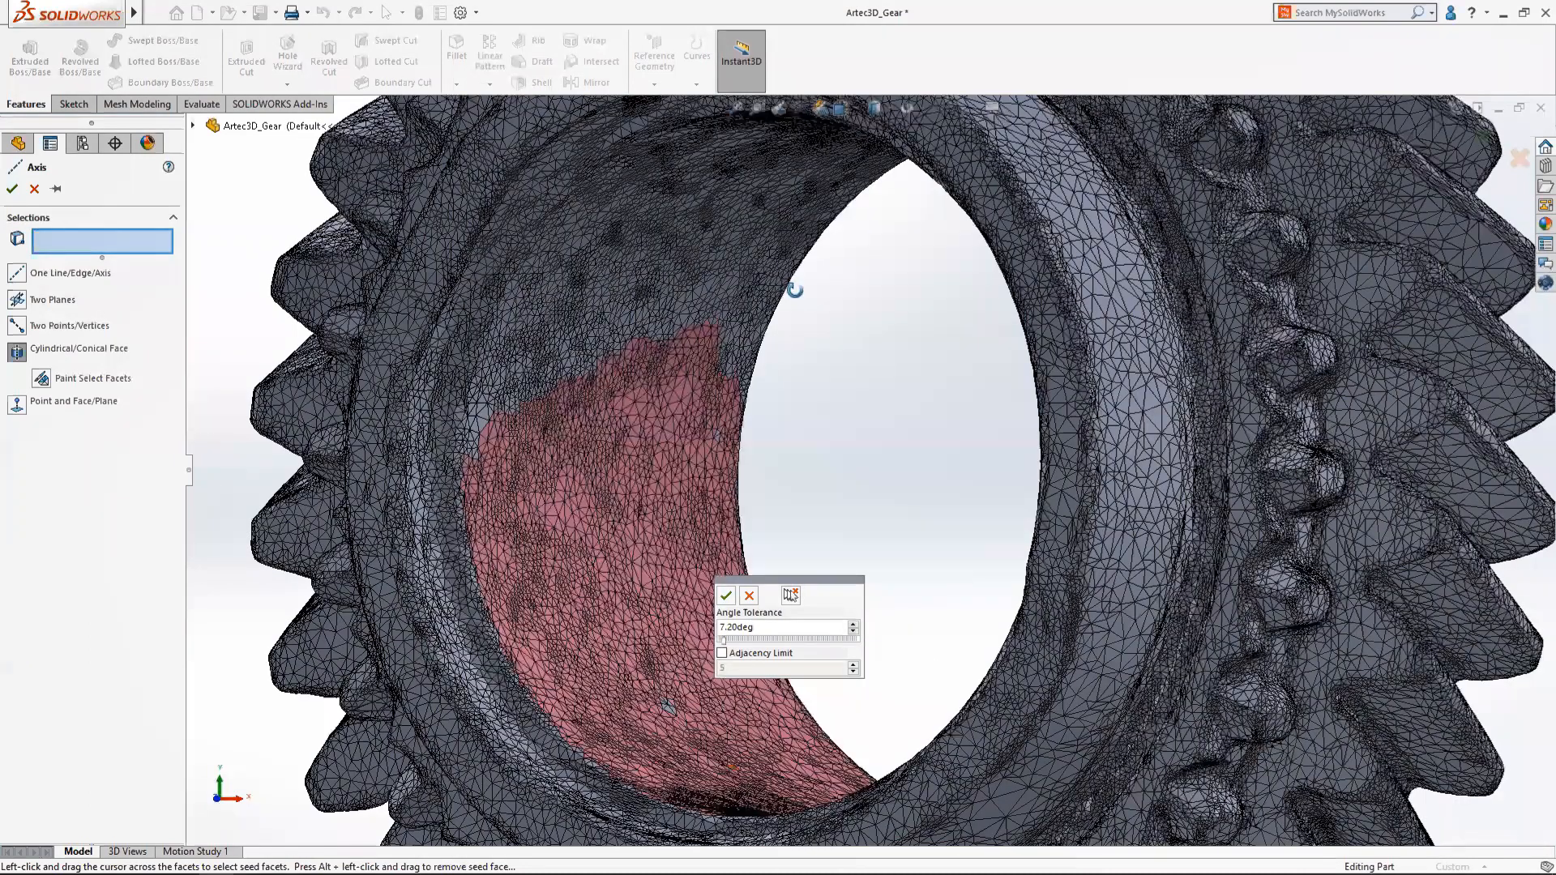
{"action": "middle_click_drag", "start_coordinate": [794, 289], "coordinate": [1108, 371]}
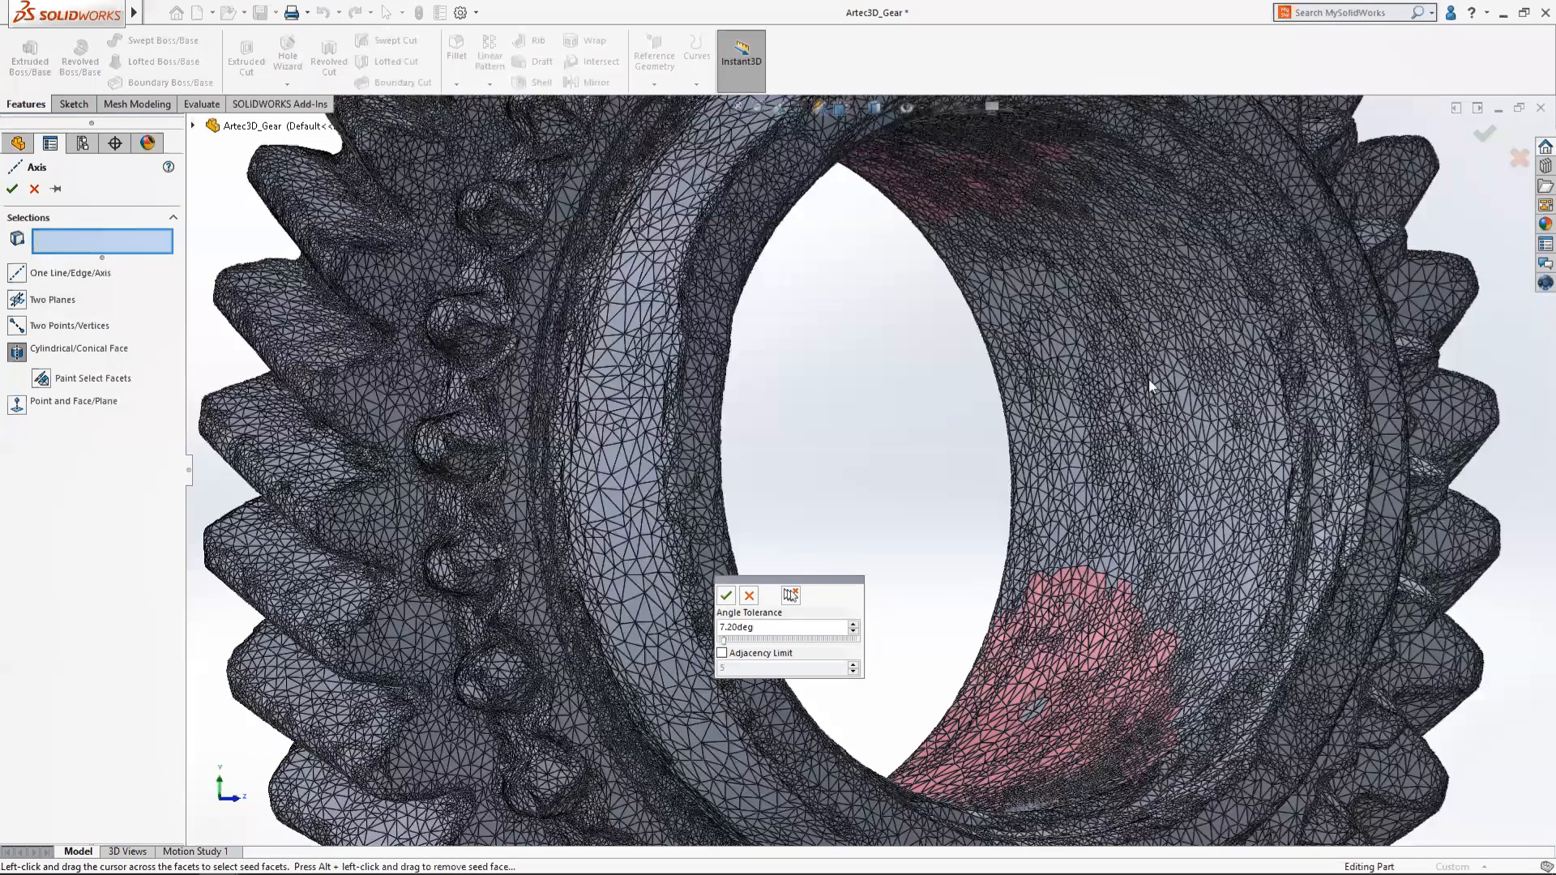
{"action": "left_click", "coordinate": [727, 596]}
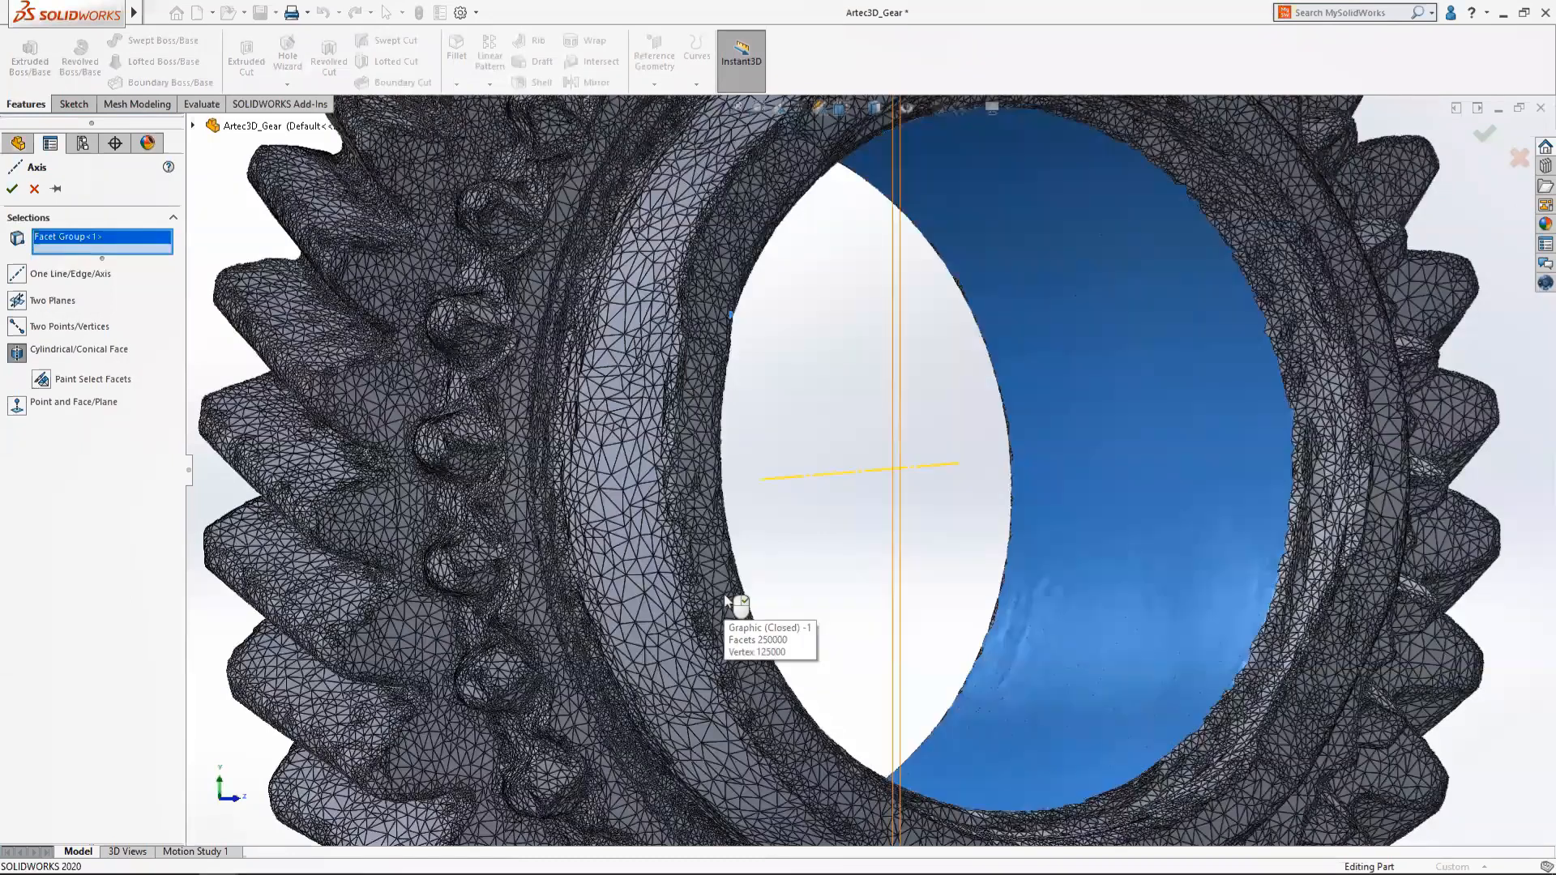
{"action": "left_click", "coordinate": [13, 190]}
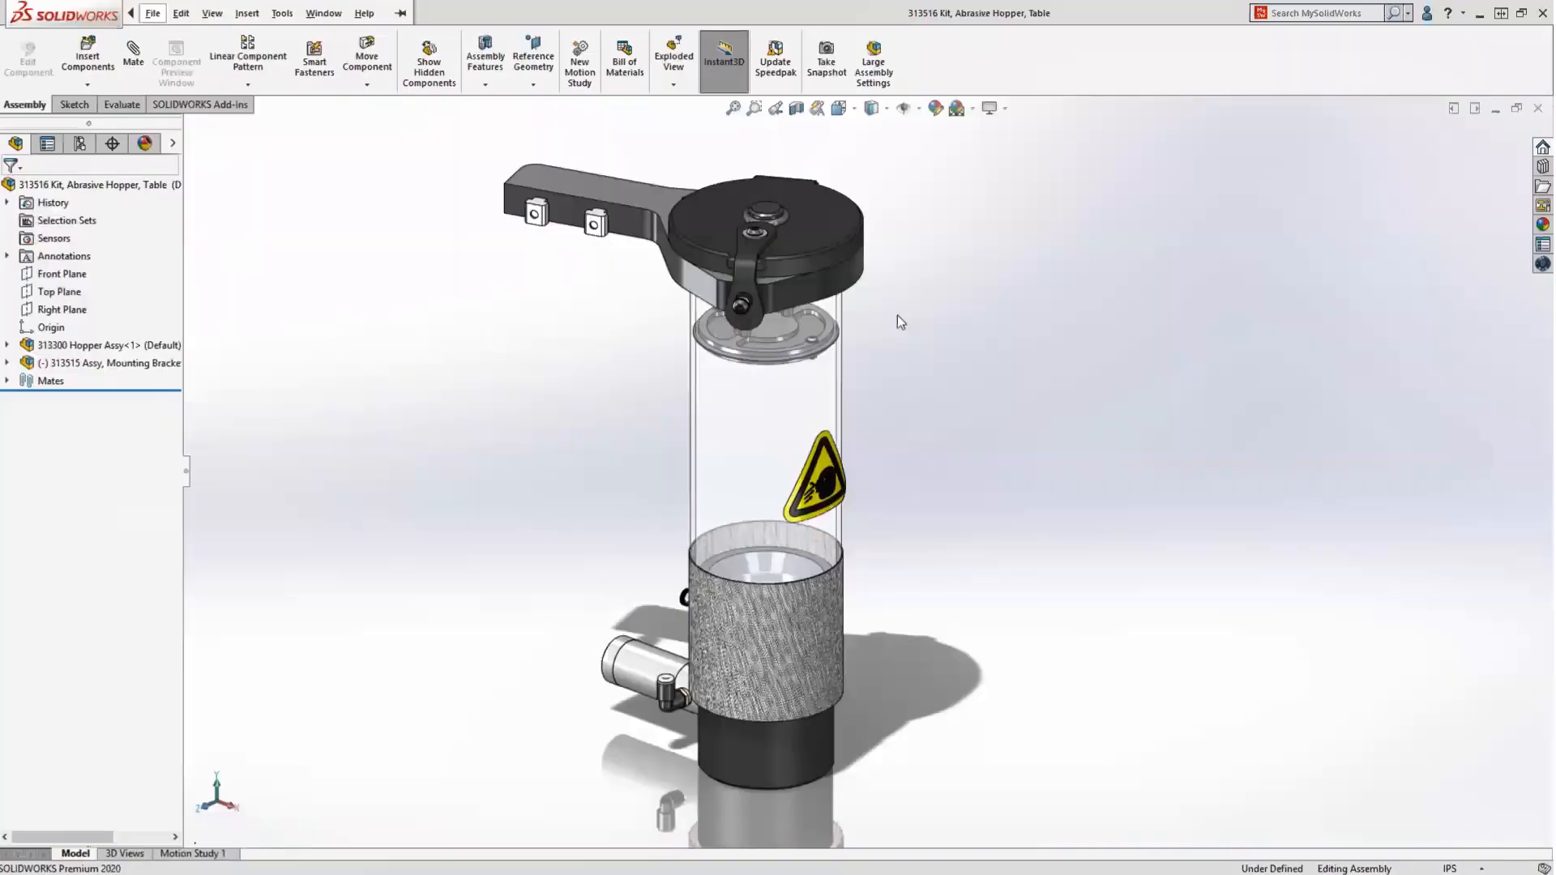
Open the hopper's screen rim part from the assembly and roll its history back to just after Boss-Extrude1
{"action": "left_click", "coordinate": [796, 331]}
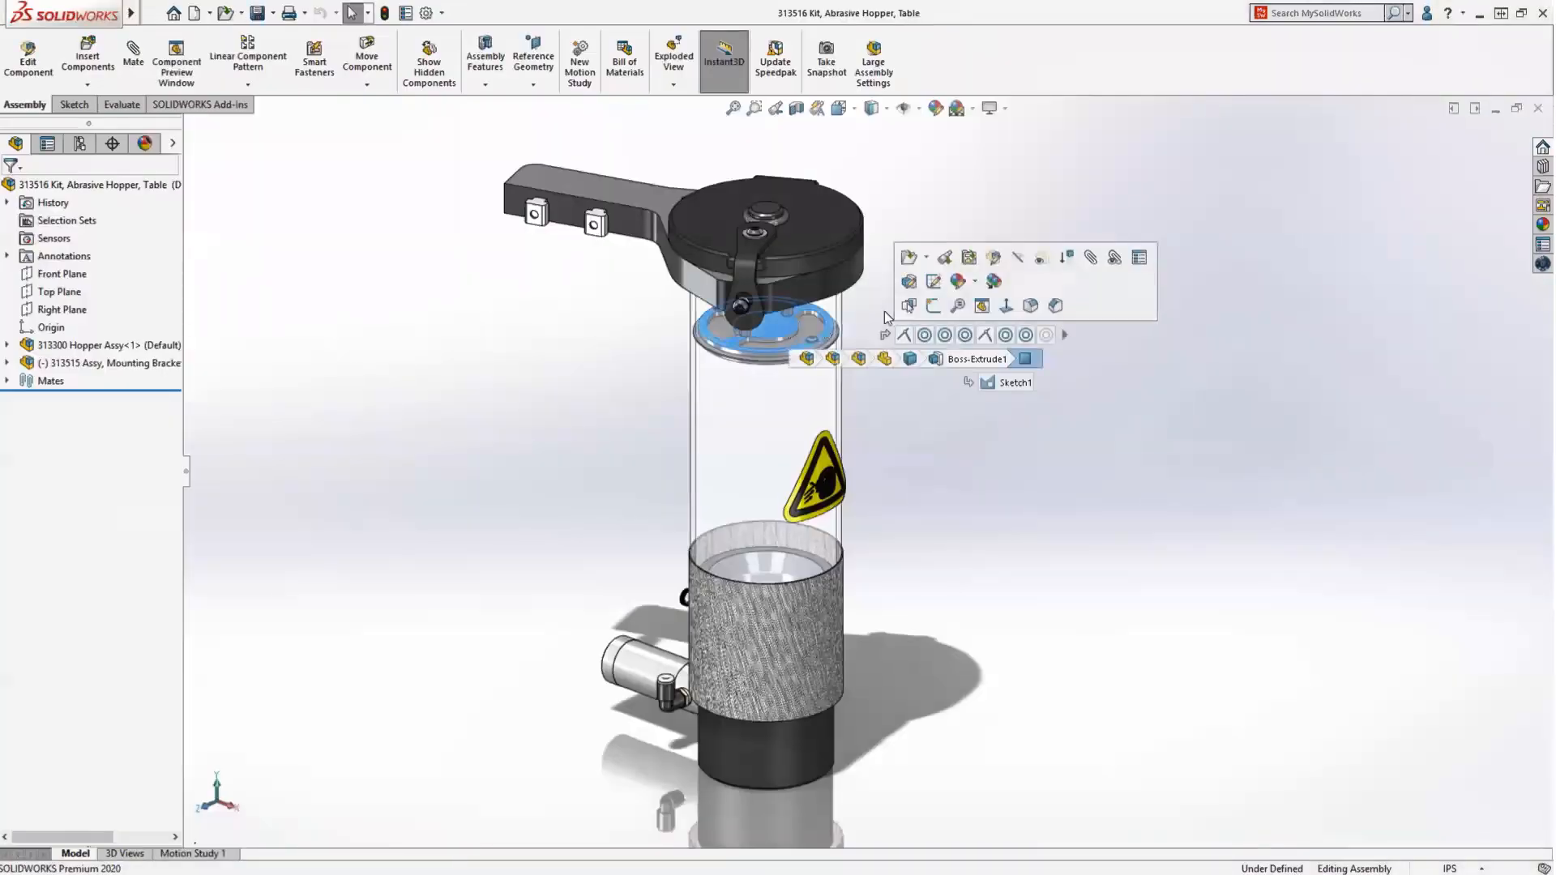
{"action": "left_click", "coordinate": [947, 254]}
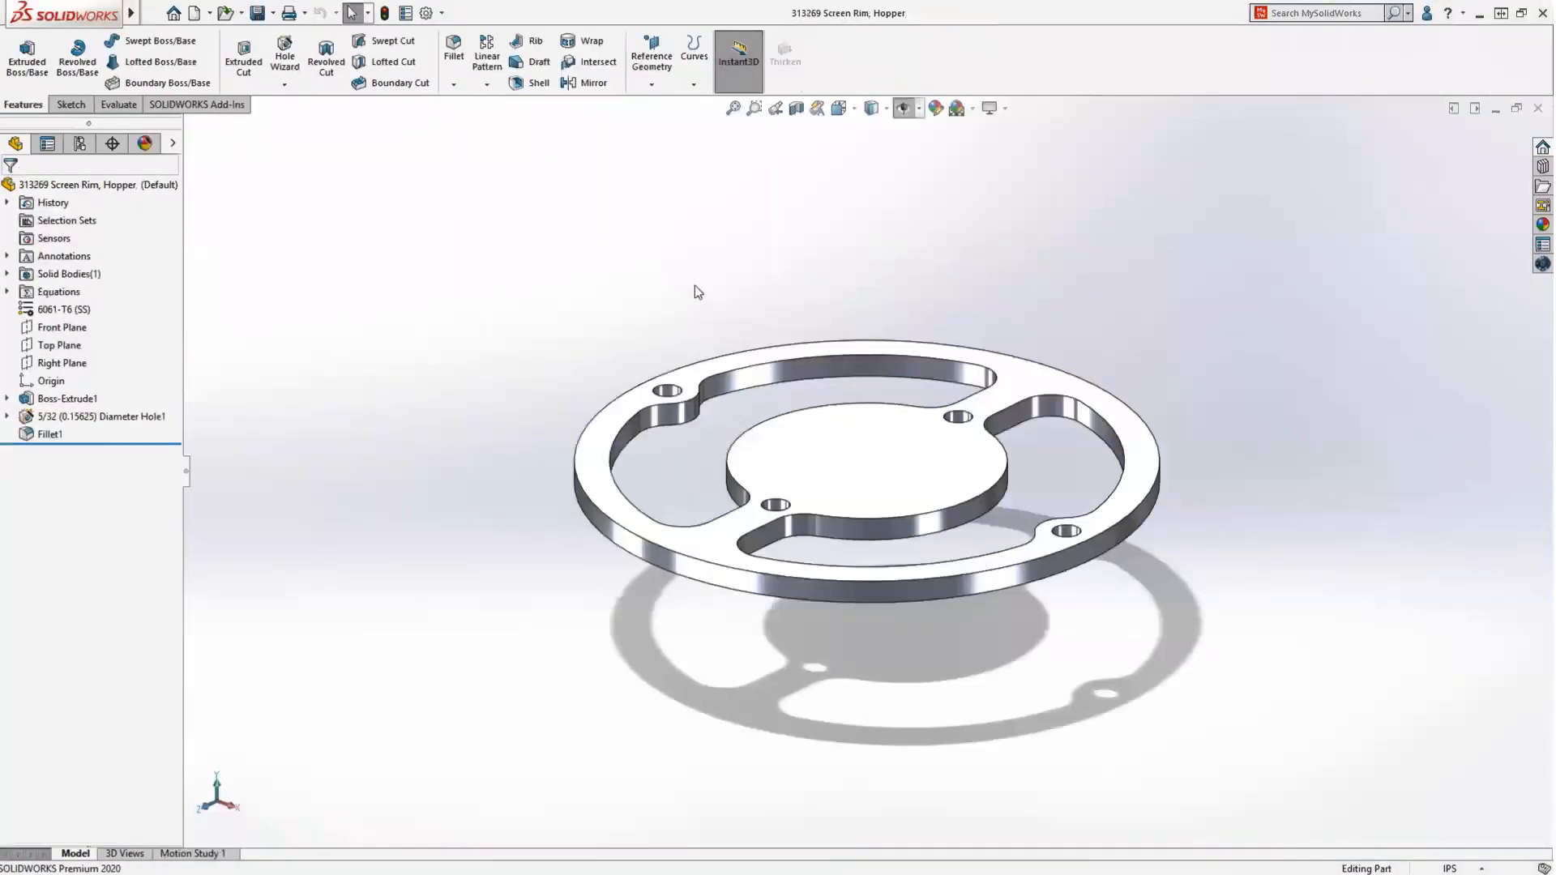
{"action": "left_click_drag", "start_coordinate": [152, 443], "coordinate": [156, 408]}
Edit Boss-Extrude1 to replace its selected region with the outer circle contour so it extrudes a full disc
{"action": "left_click", "coordinate": [65, 400]}
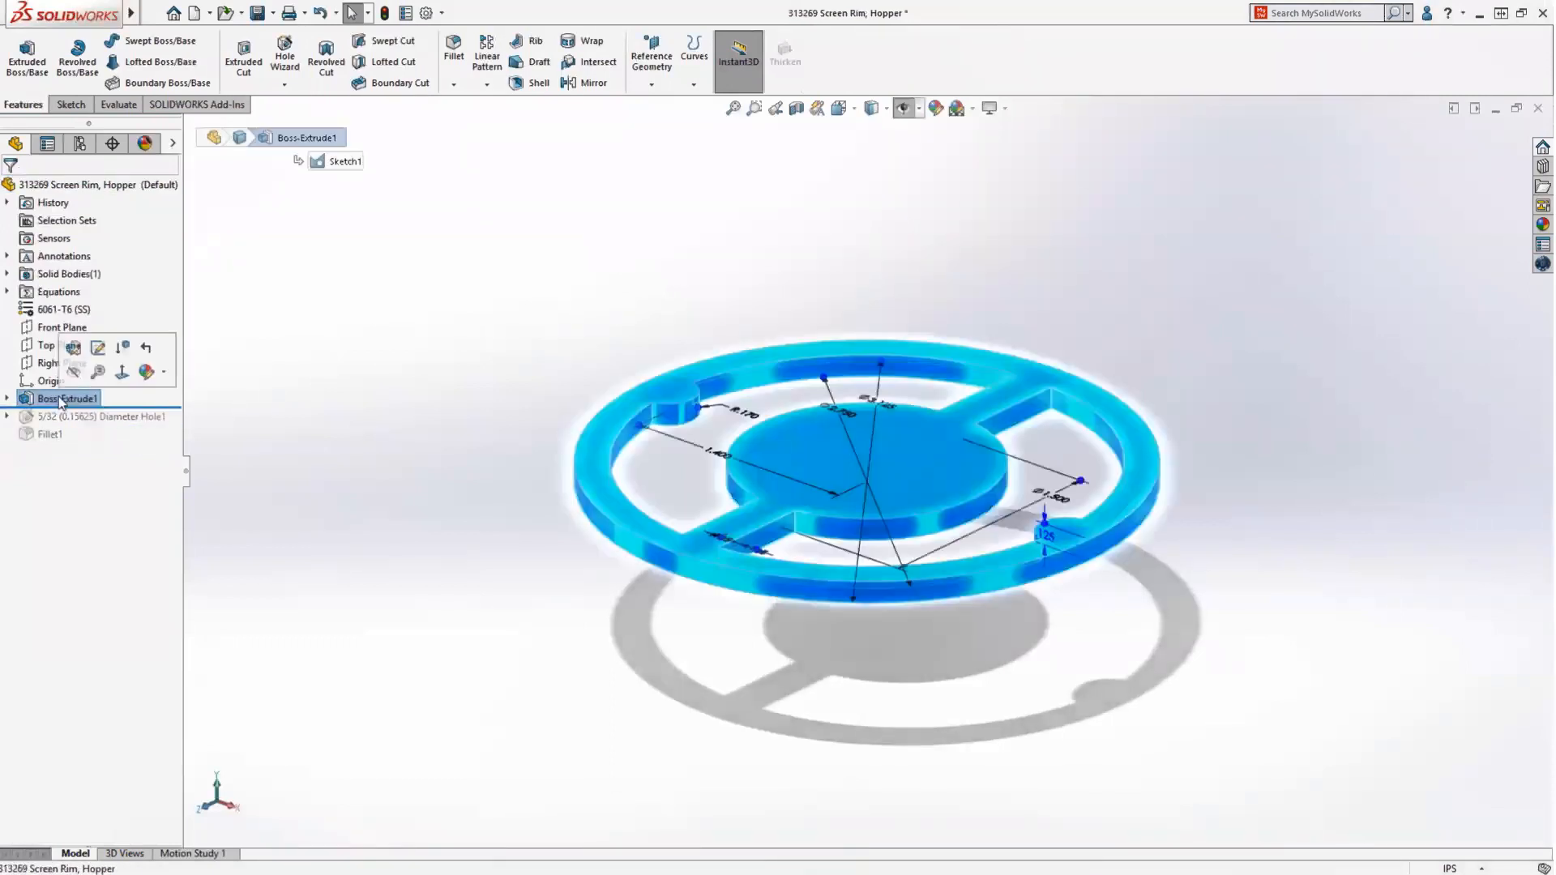
{"action": "left_click", "coordinate": [74, 349]}
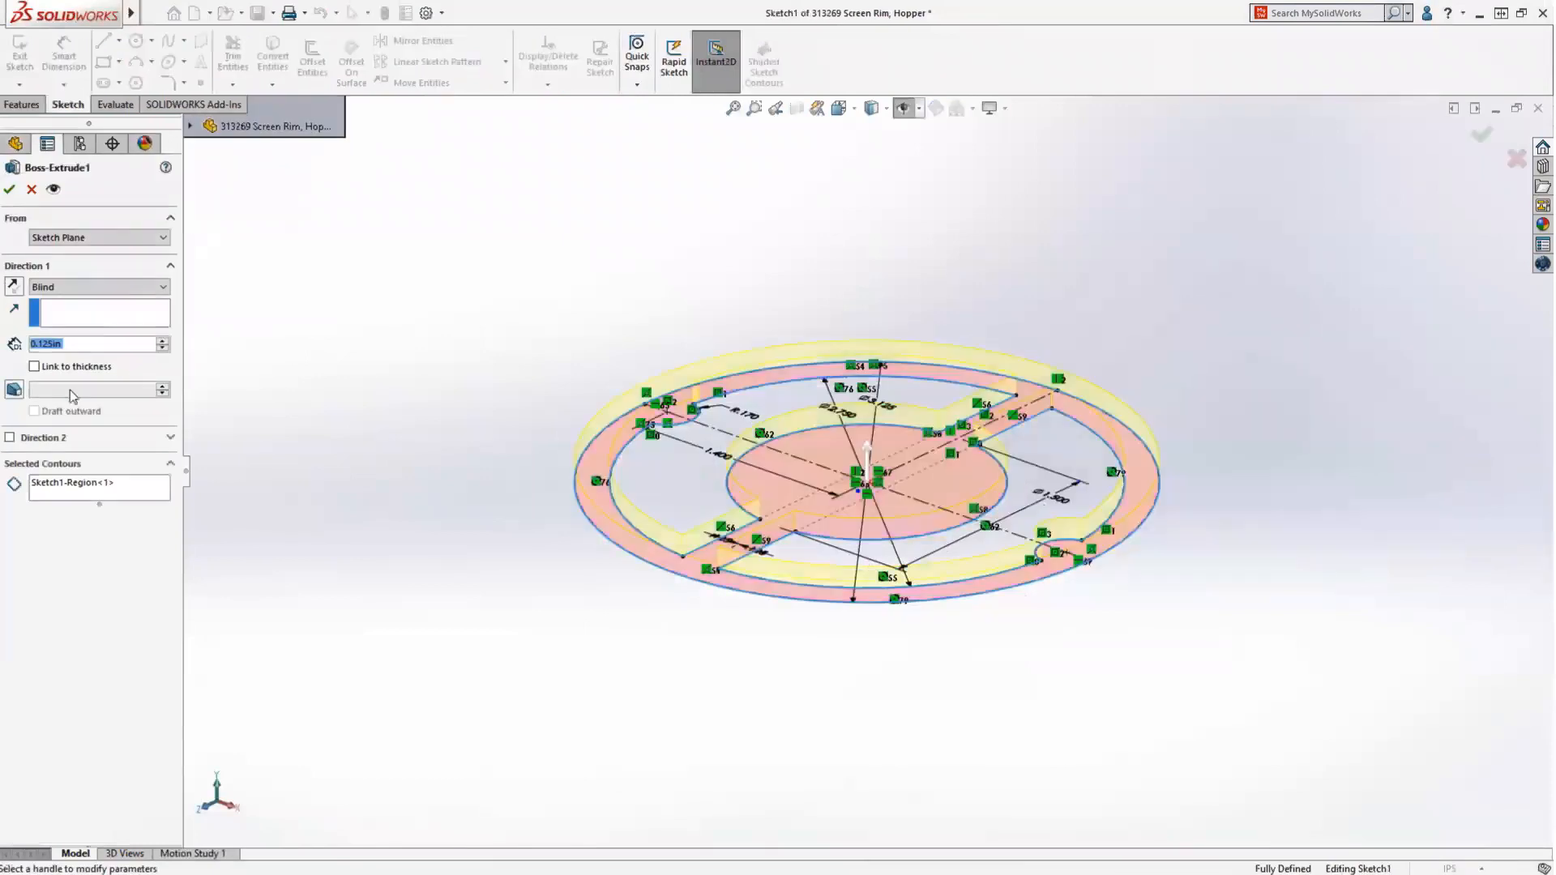
{"action": "right_click", "coordinate": [64, 490]}
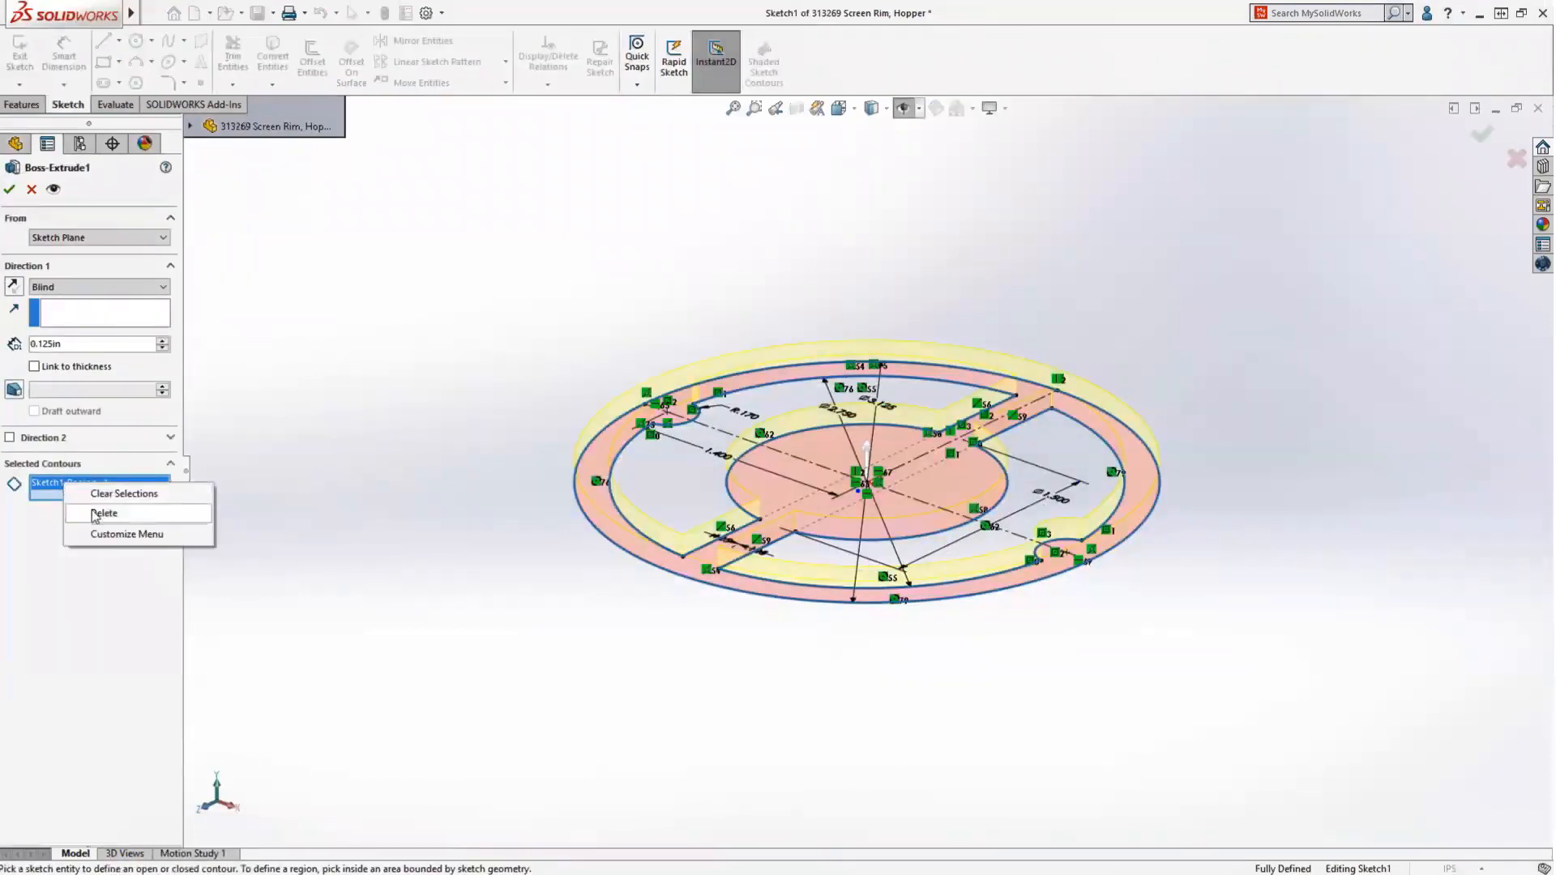
{"action": "left_click", "coordinate": [95, 516]}
{"action": "left_click", "coordinate": [580, 503]}
{"action": "key", "text": "Return"}
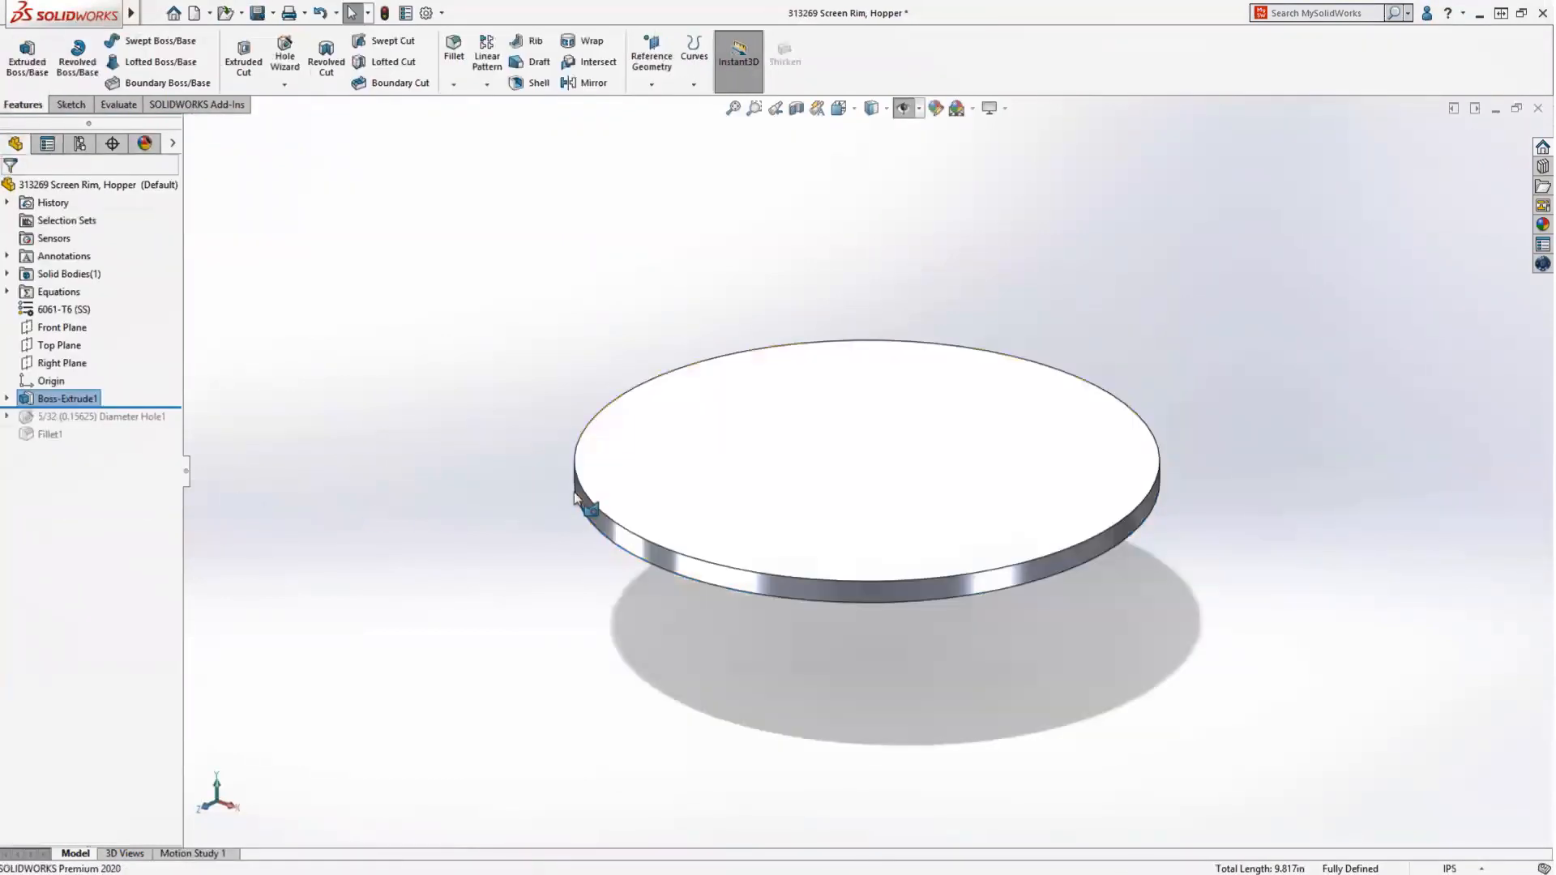
Cut the two curved openings Through All in the disc, using their contours from the shared Sketch1
{"action": "left_click", "coordinate": [47, 416]}
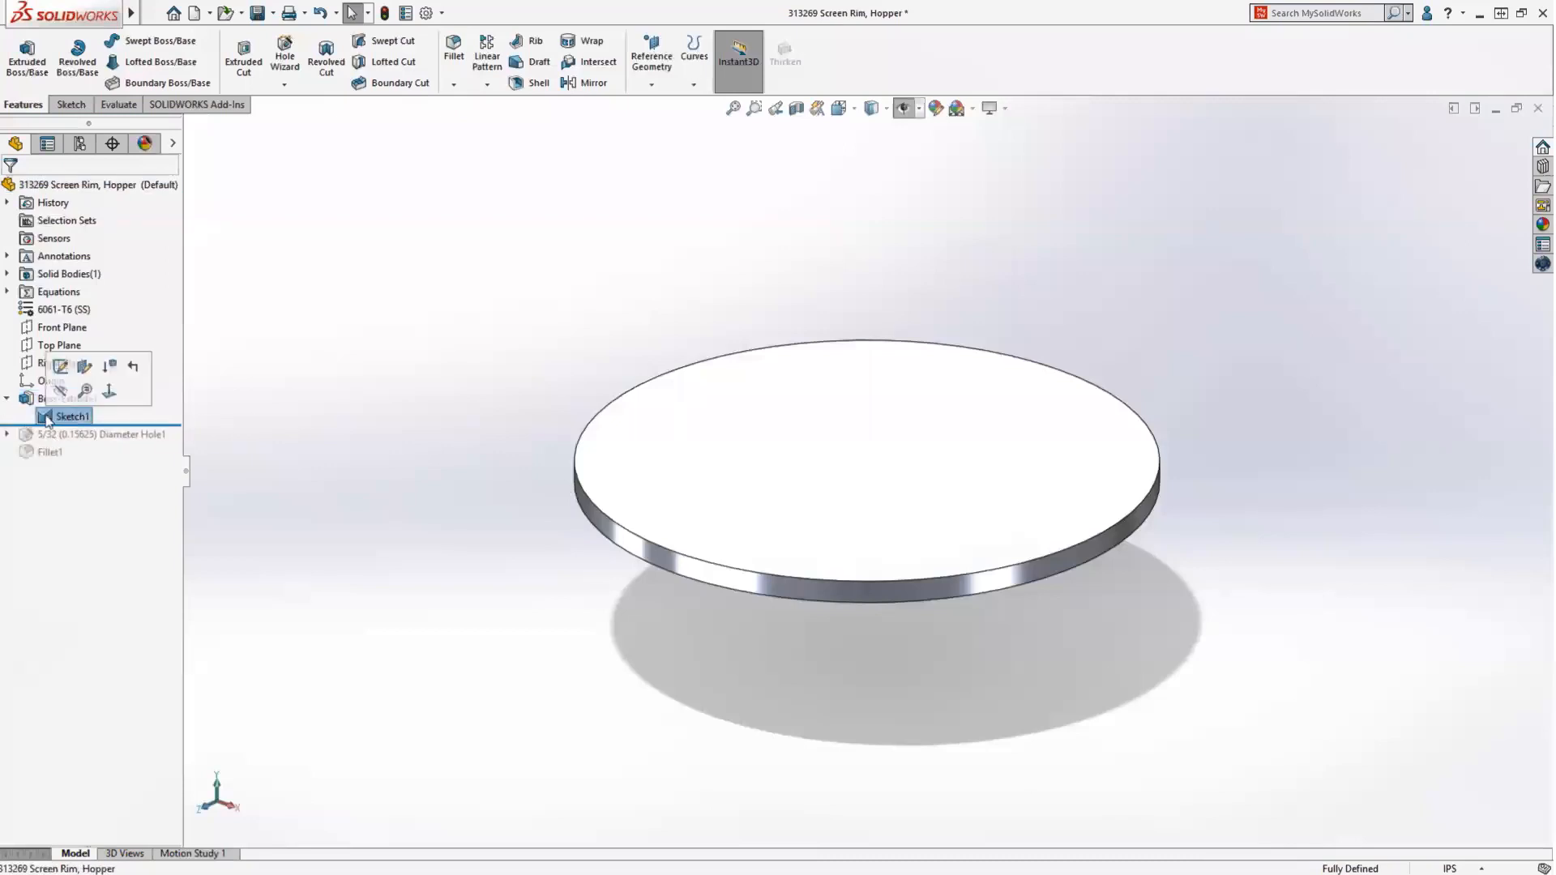
{"action": "key", "text": "s"}
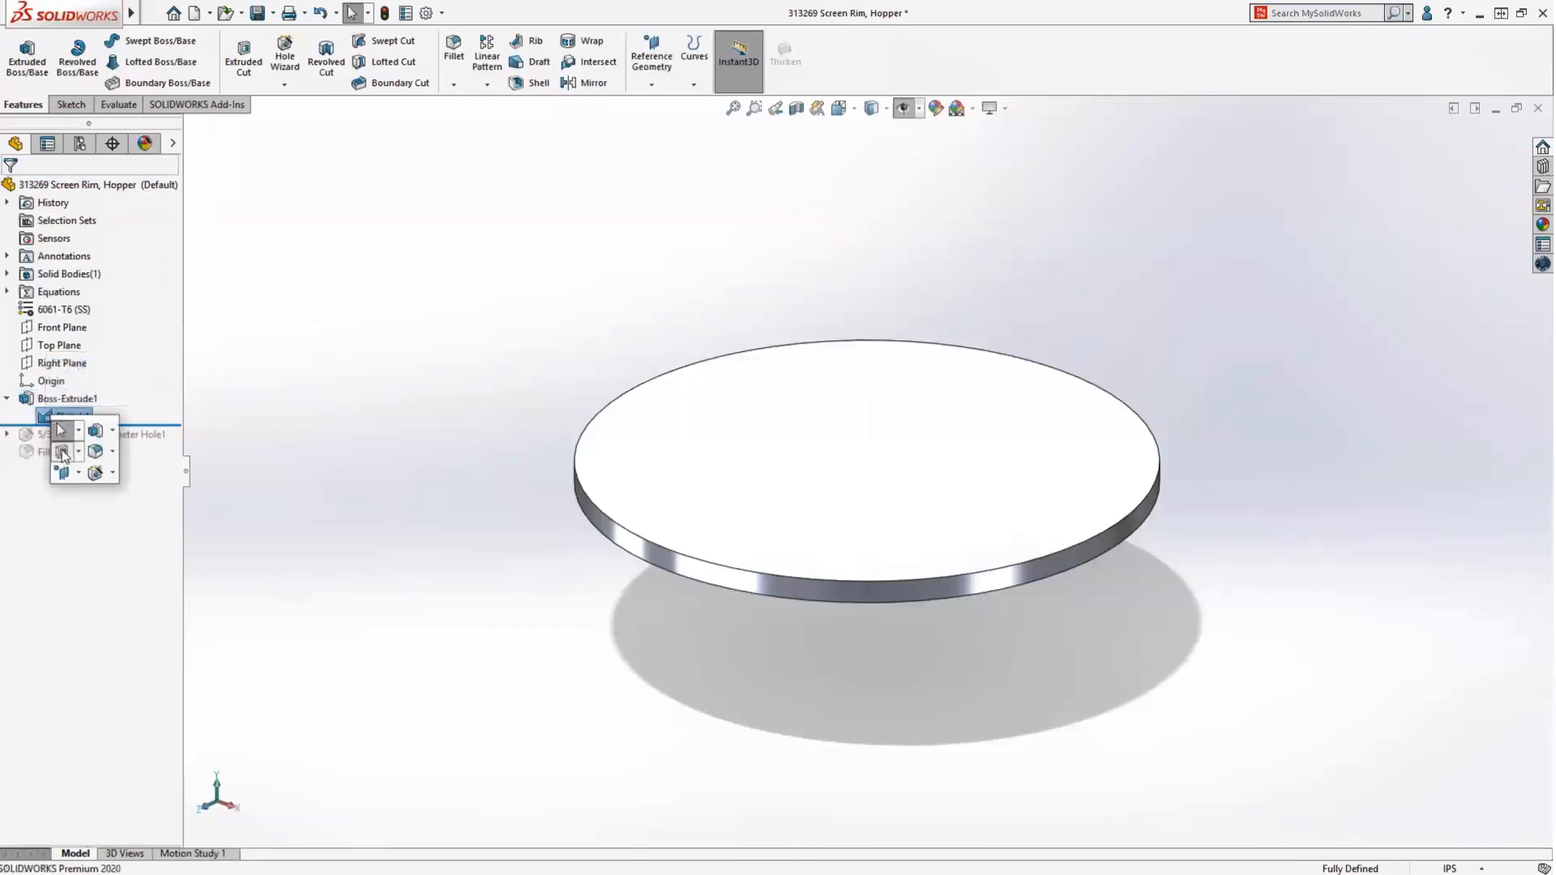
{"action": "left_click", "coordinate": [63, 452]}
{"action": "left_click", "coordinate": [55, 289]}
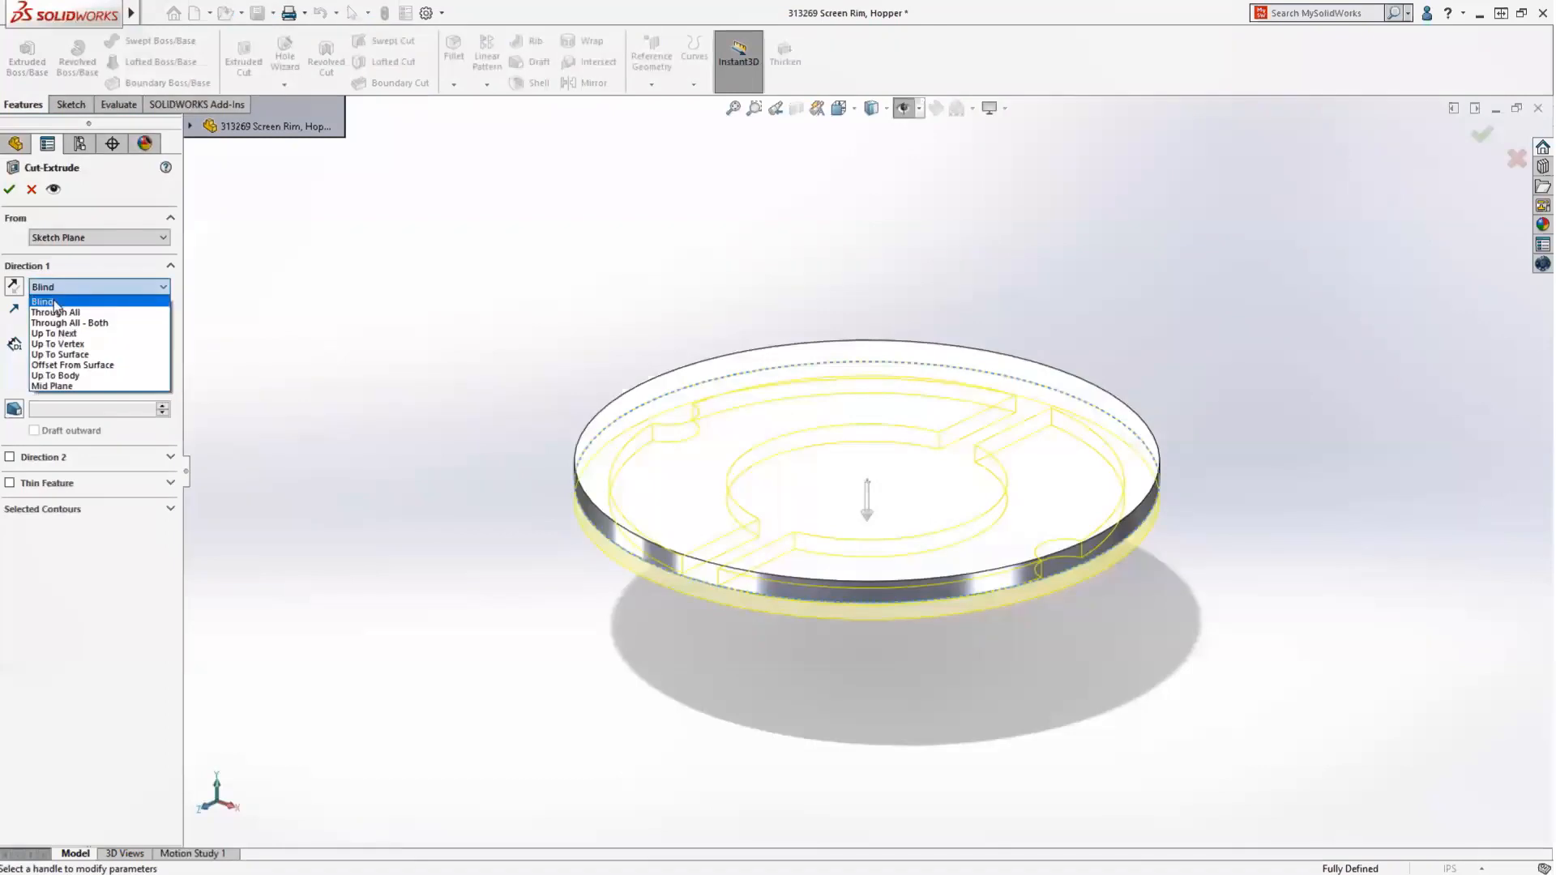
{"action": "left_click", "coordinate": [55, 312]}
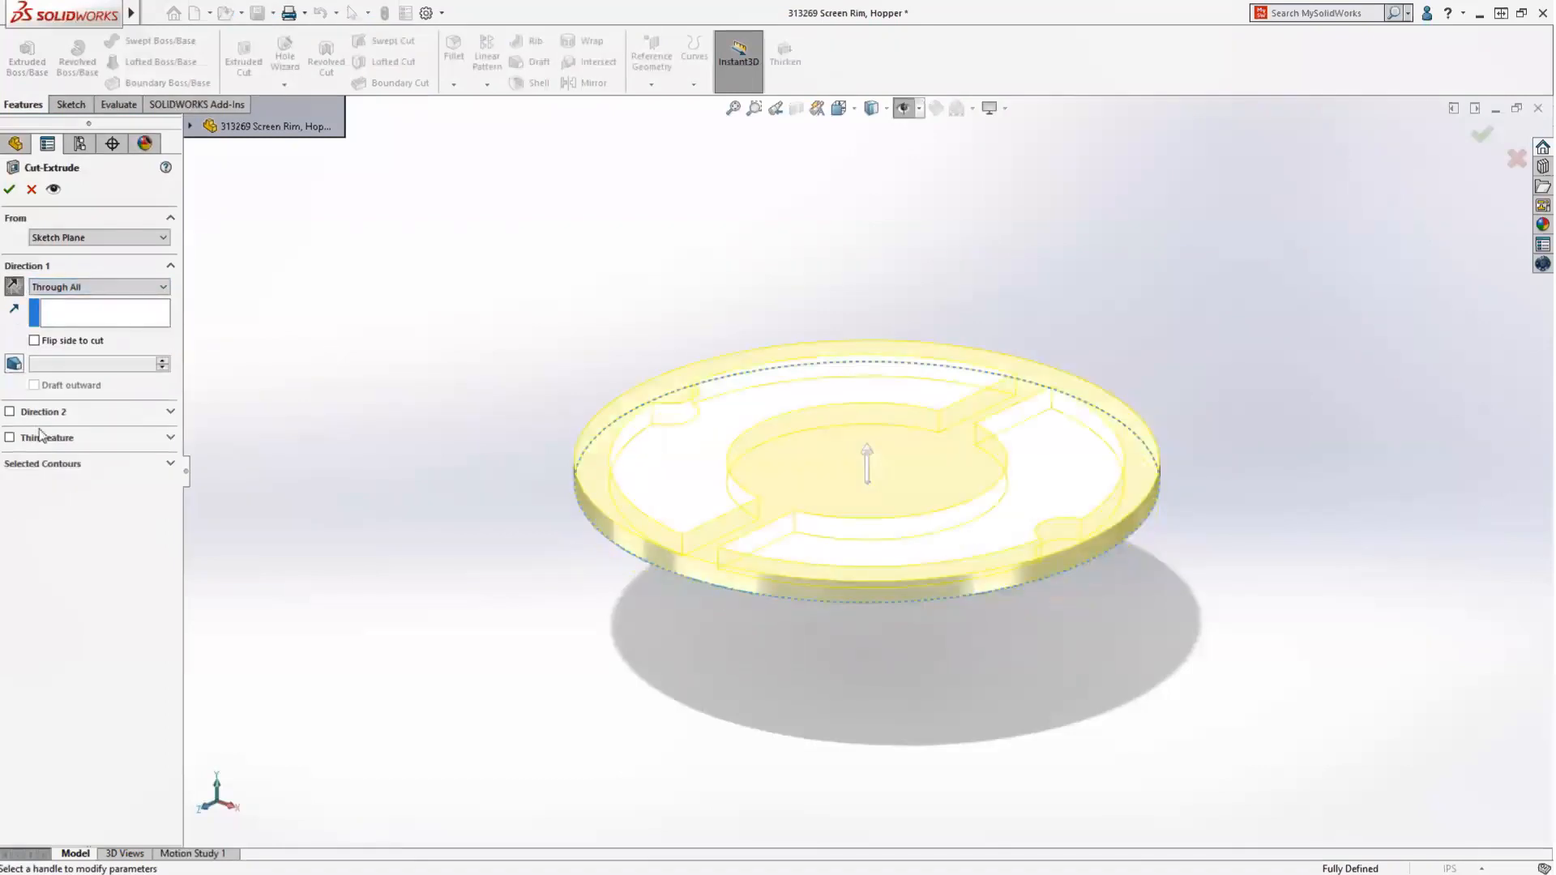
{"action": "left_click", "coordinate": [56, 460]}
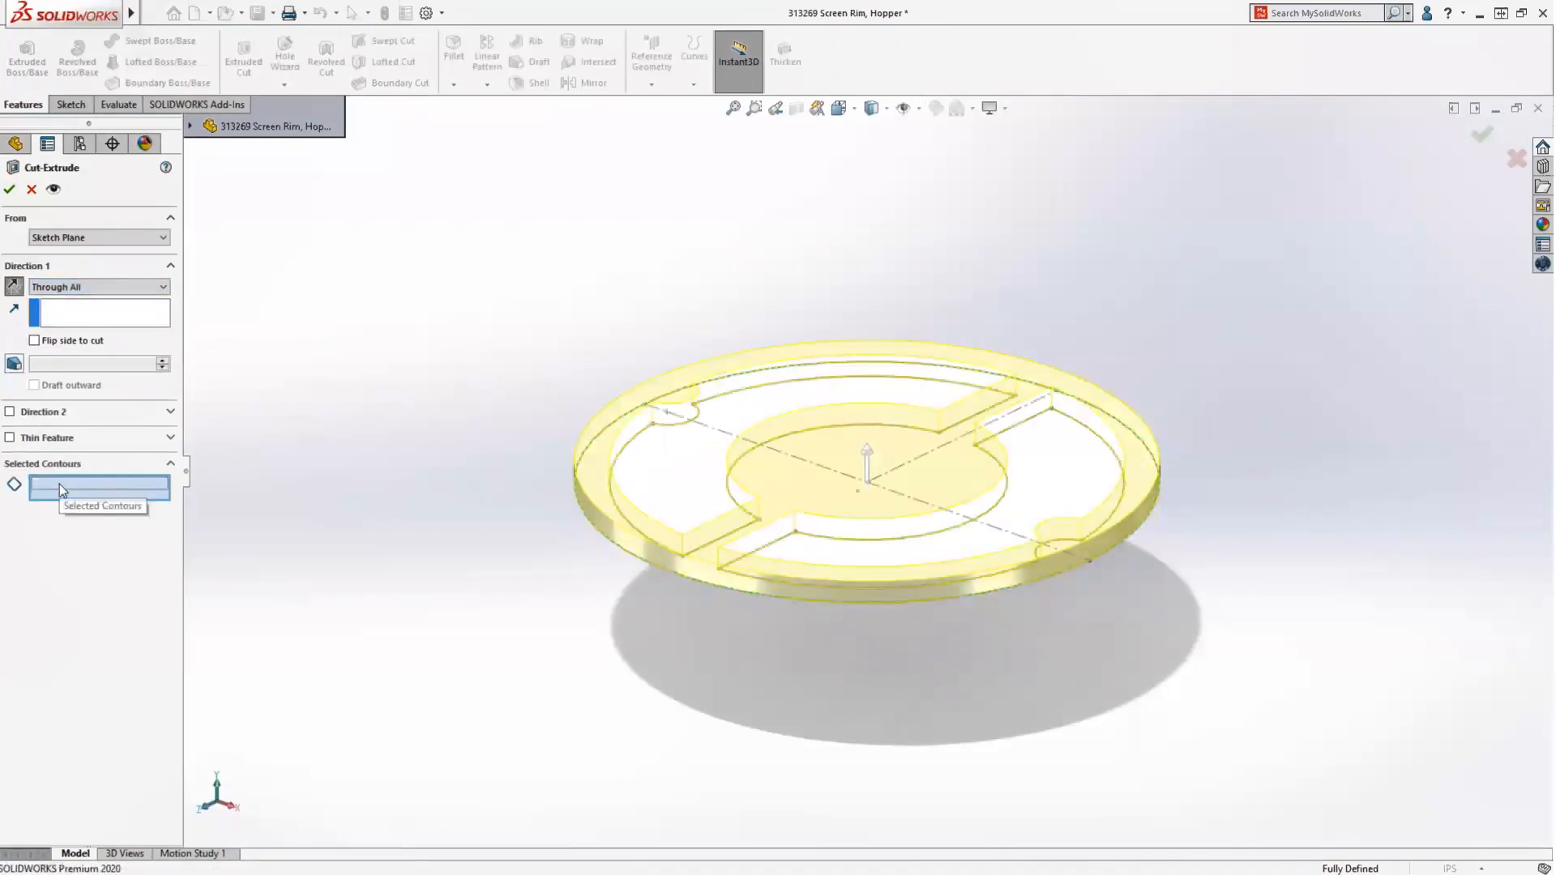
{"action": "left_click", "coordinate": [736, 536]}
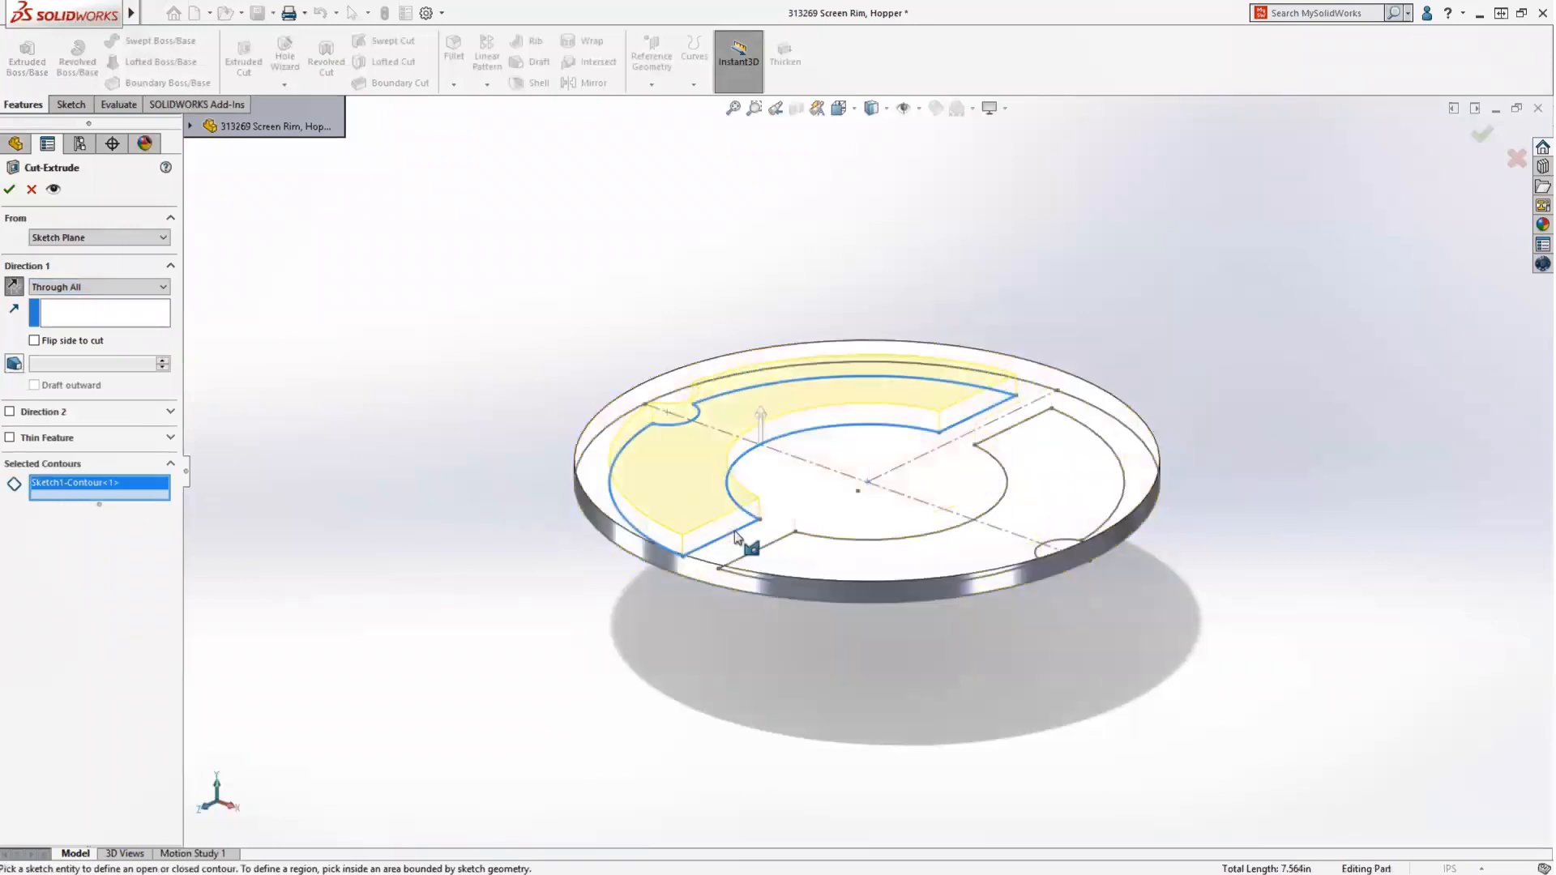
{"action": "left_click", "coordinate": [771, 558]}
{"action": "key", "text": "Return"}
{"action": "left_click", "coordinate": [400, 496]}
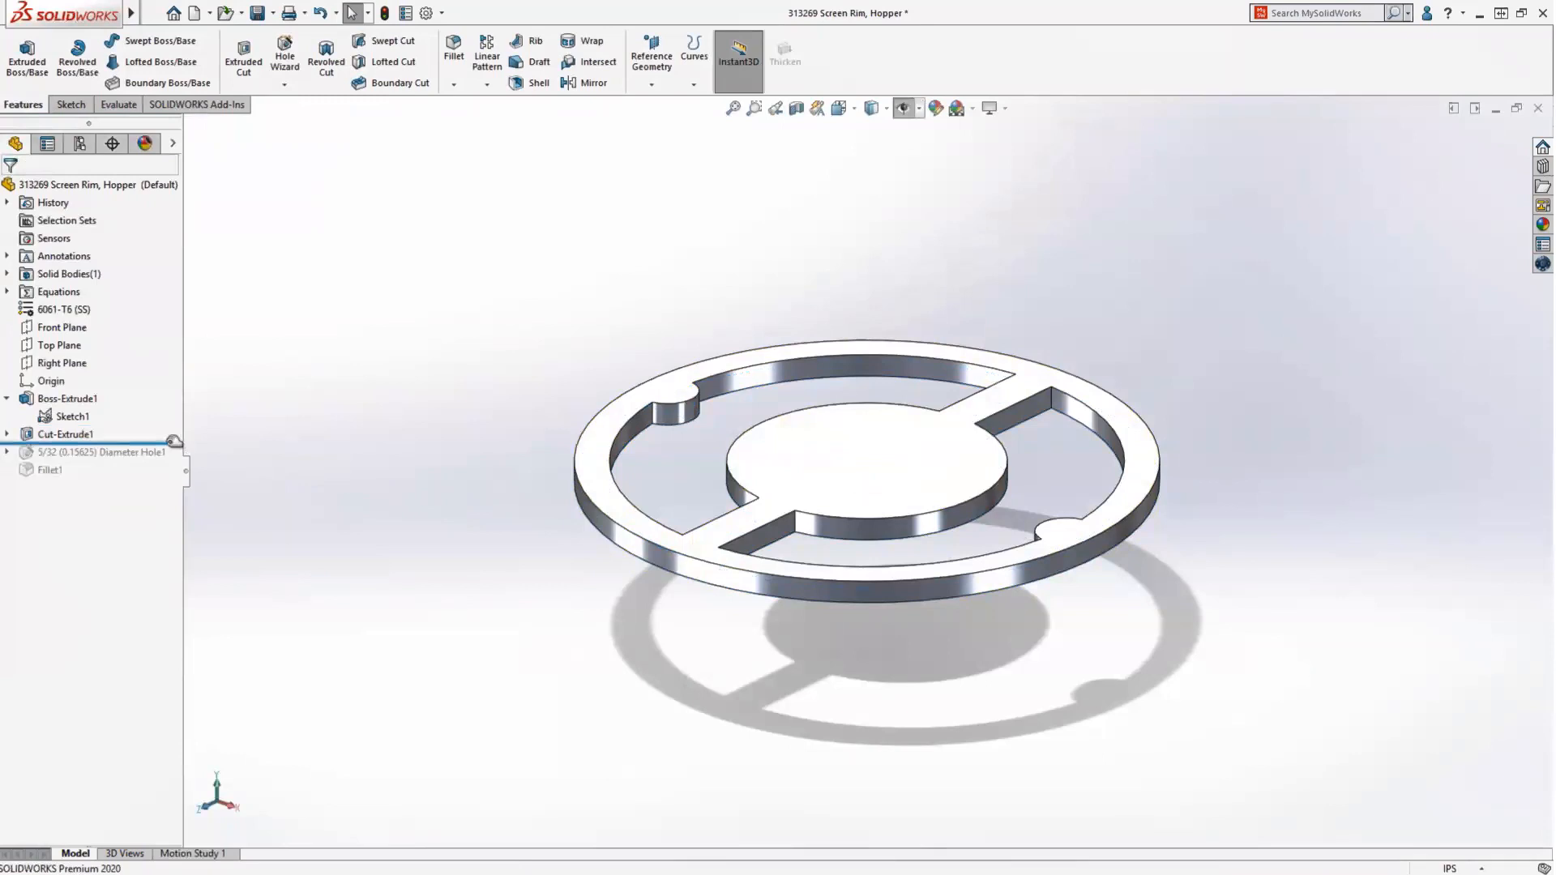
Roll the history forward past Fillet1 and repair all of that fillet's missing edge references
{"action": "left_click_drag", "start_coordinate": [173, 445], "coordinate": [162, 475]}
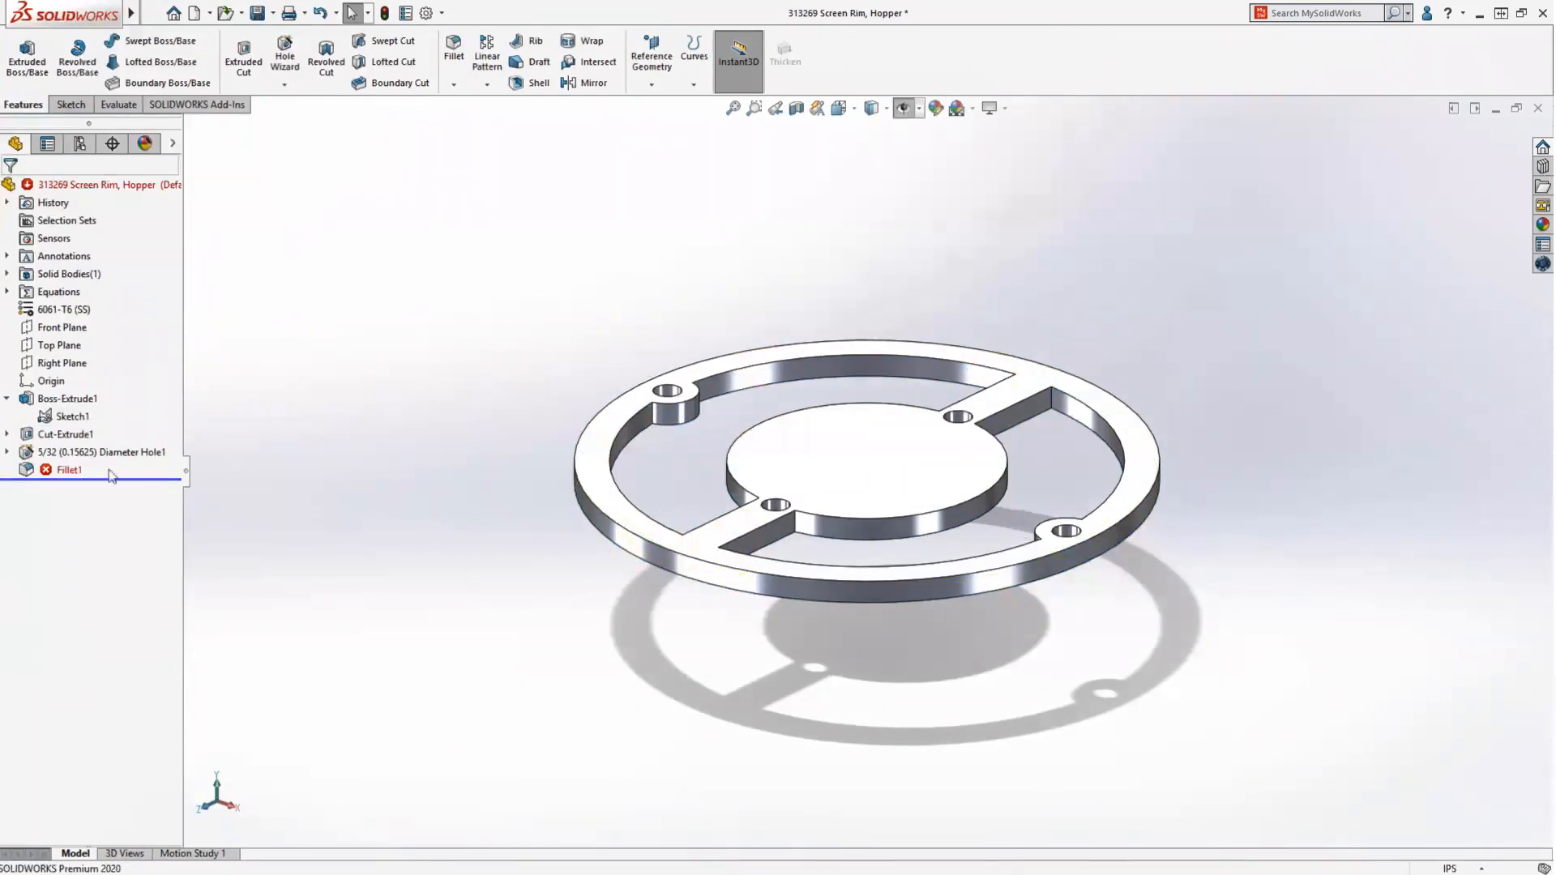
{"action": "left_click", "coordinate": [65, 469]}
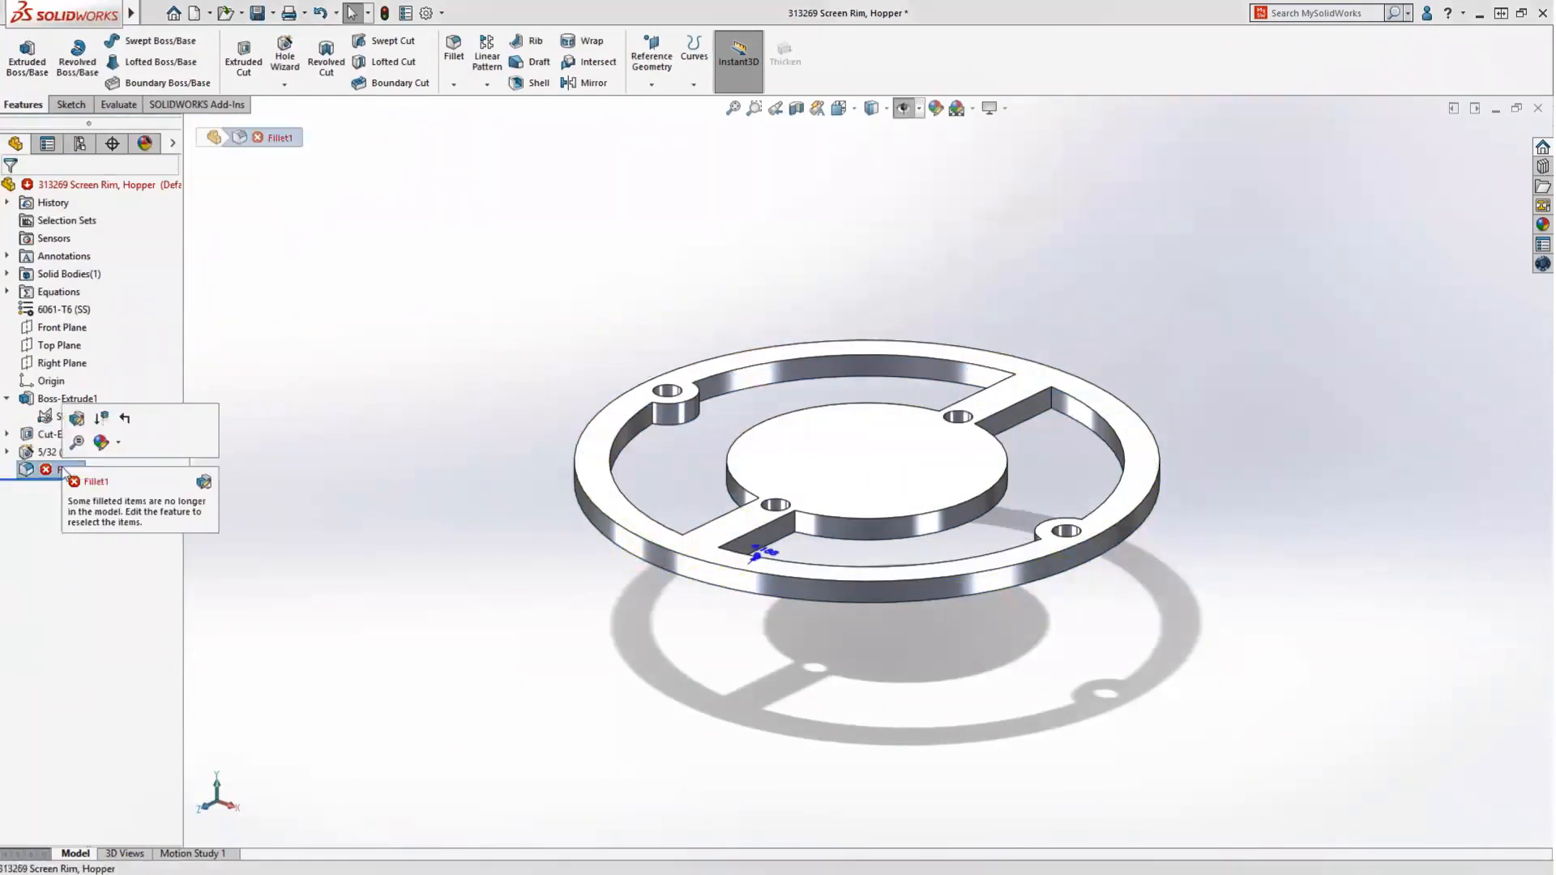
{"action": "left_click", "coordinate": [76, 417]}
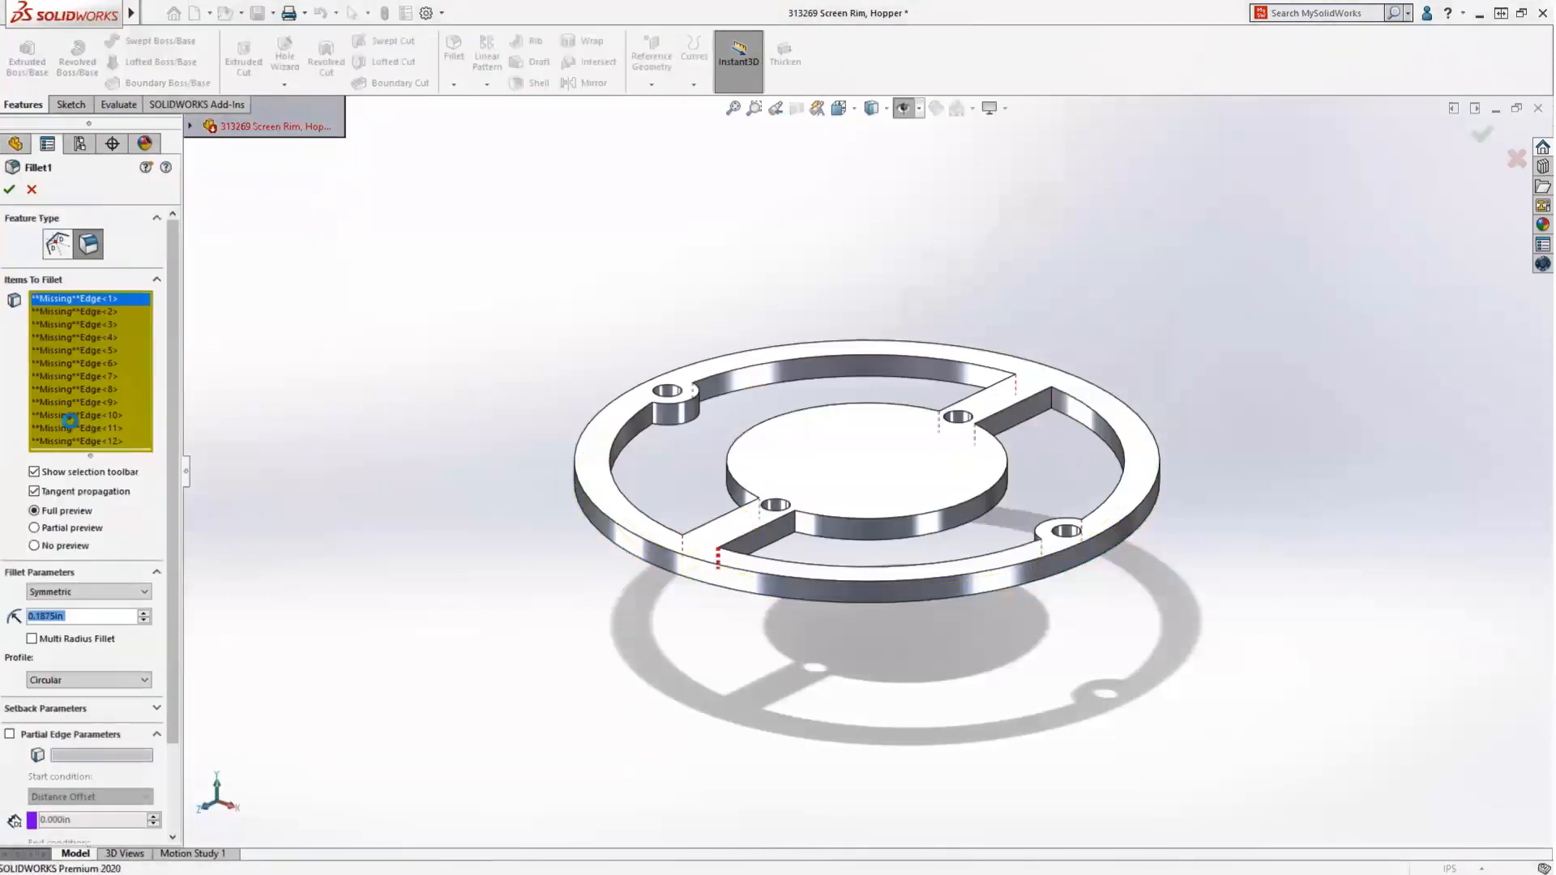
{"action": "left_click", "coordinate": [76, 416]}
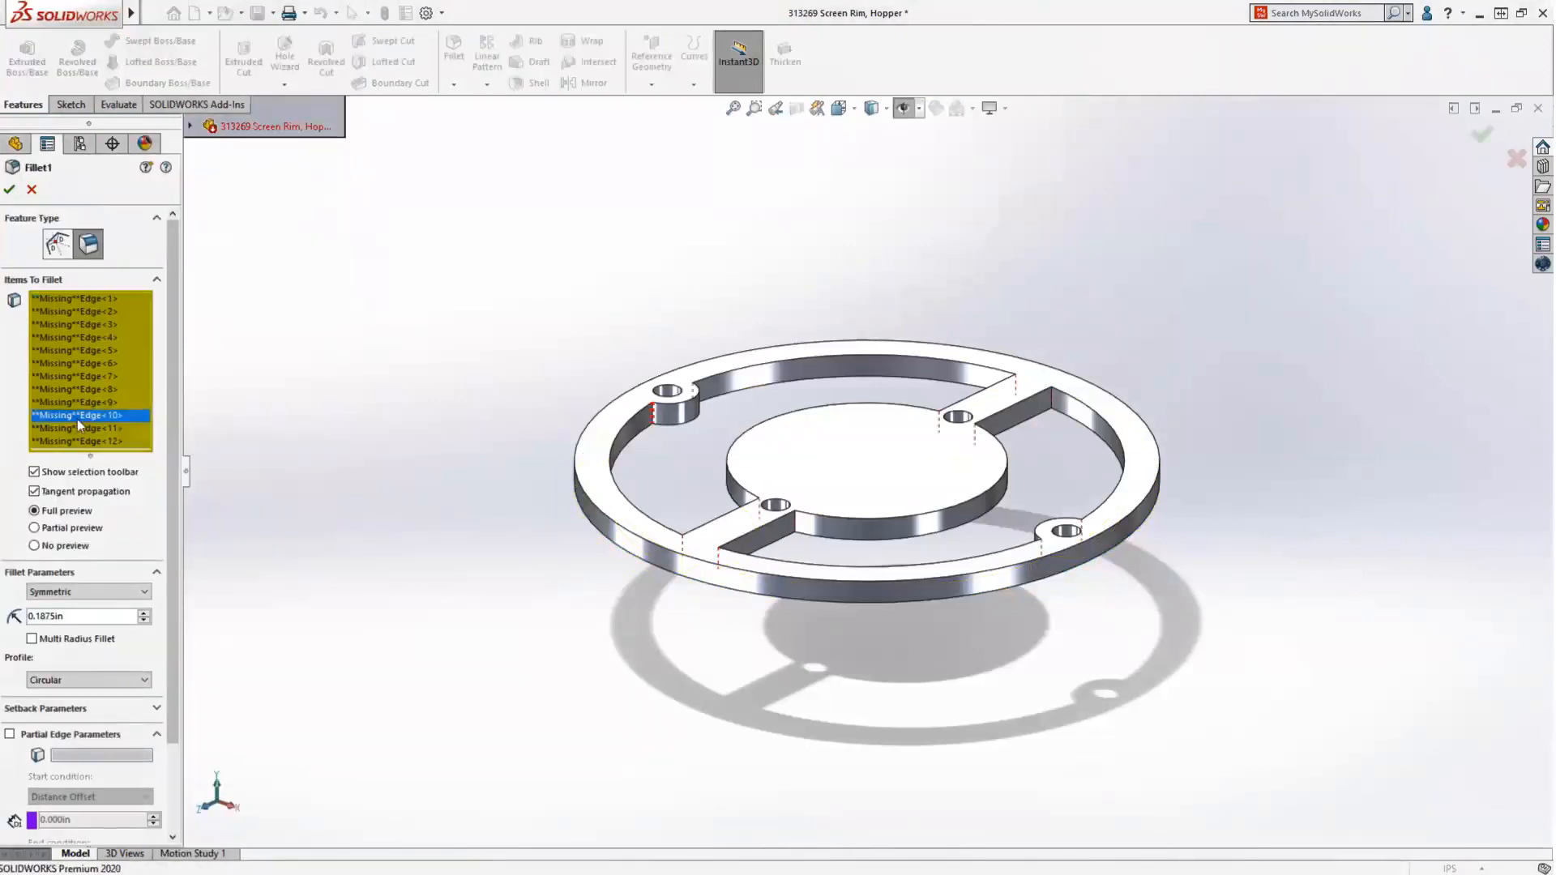
{"action": "right_click", "coordinate": [78, 423]}
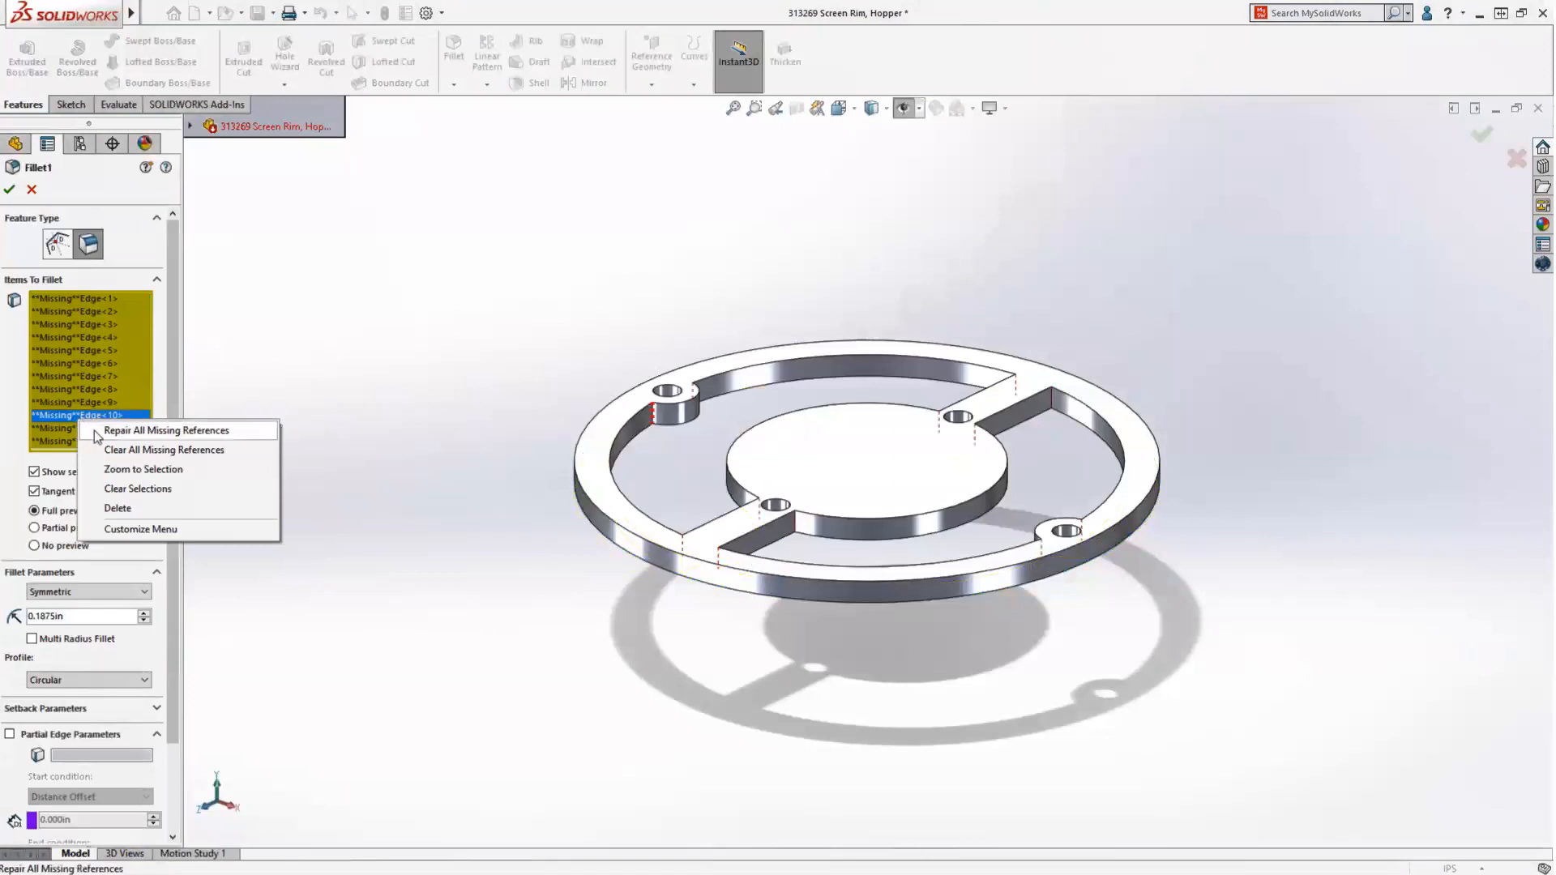
{"action": "left_click", "coordinate": [94, 430]}
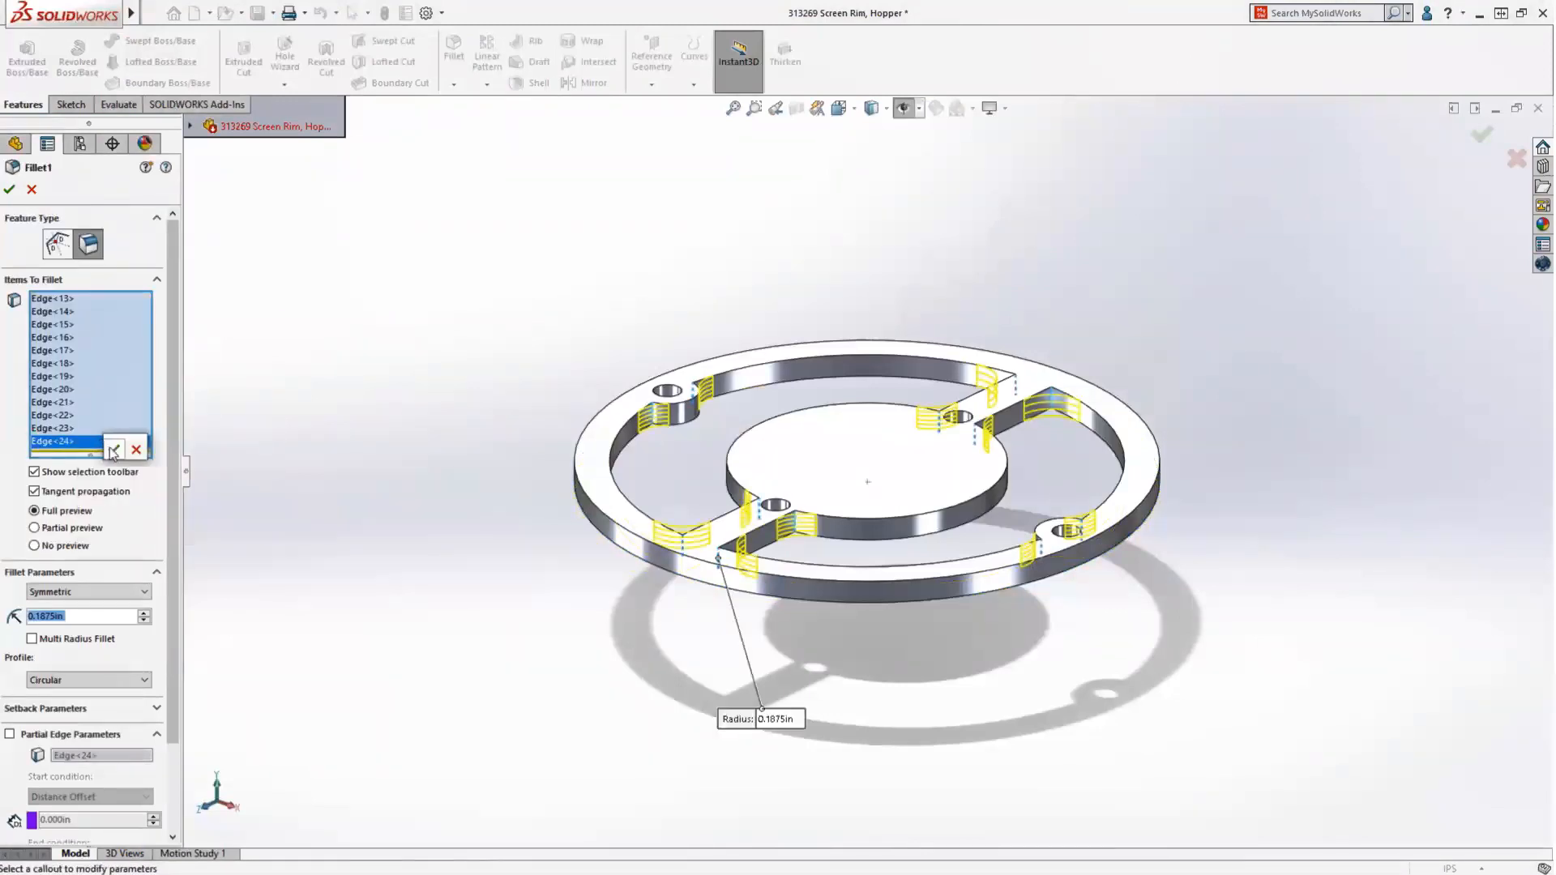
{"action": "left_click", "coordinate": [114, 450]}
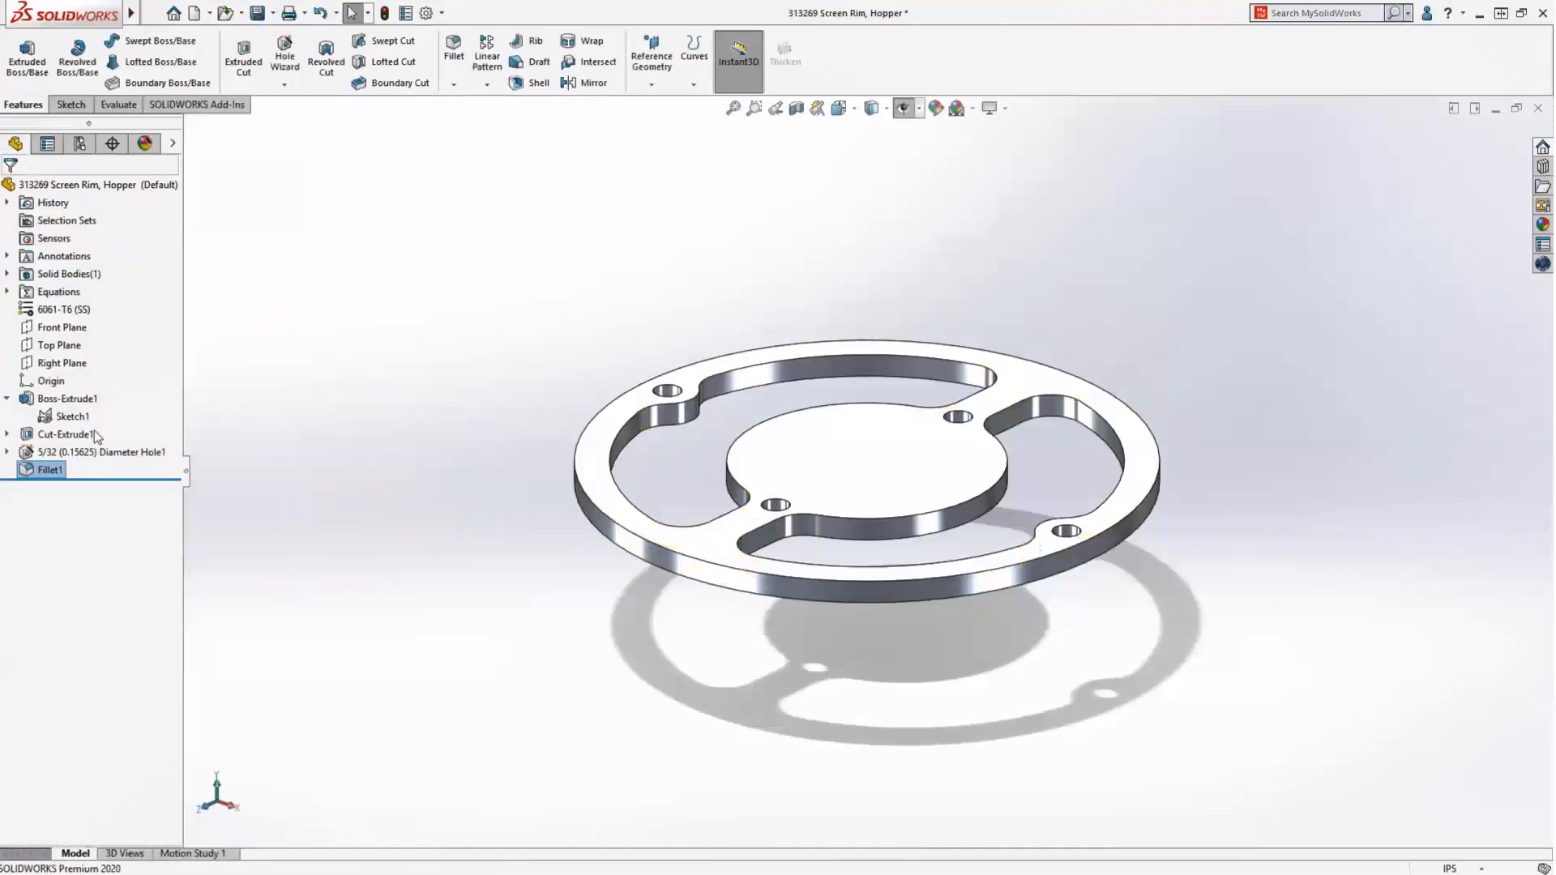